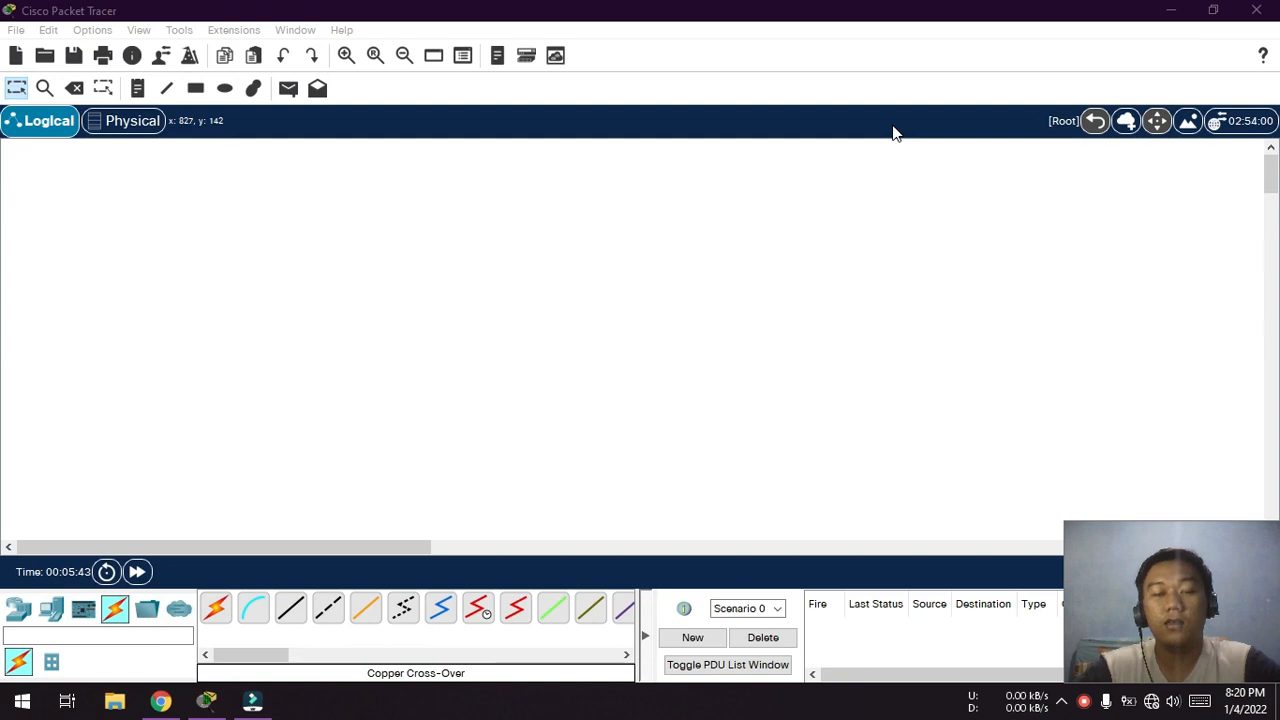
# - Place four 2811 routers in a row across the upper part of the workspace
pyautogui.click(19, 608)
pyautogui.click(304, 608)
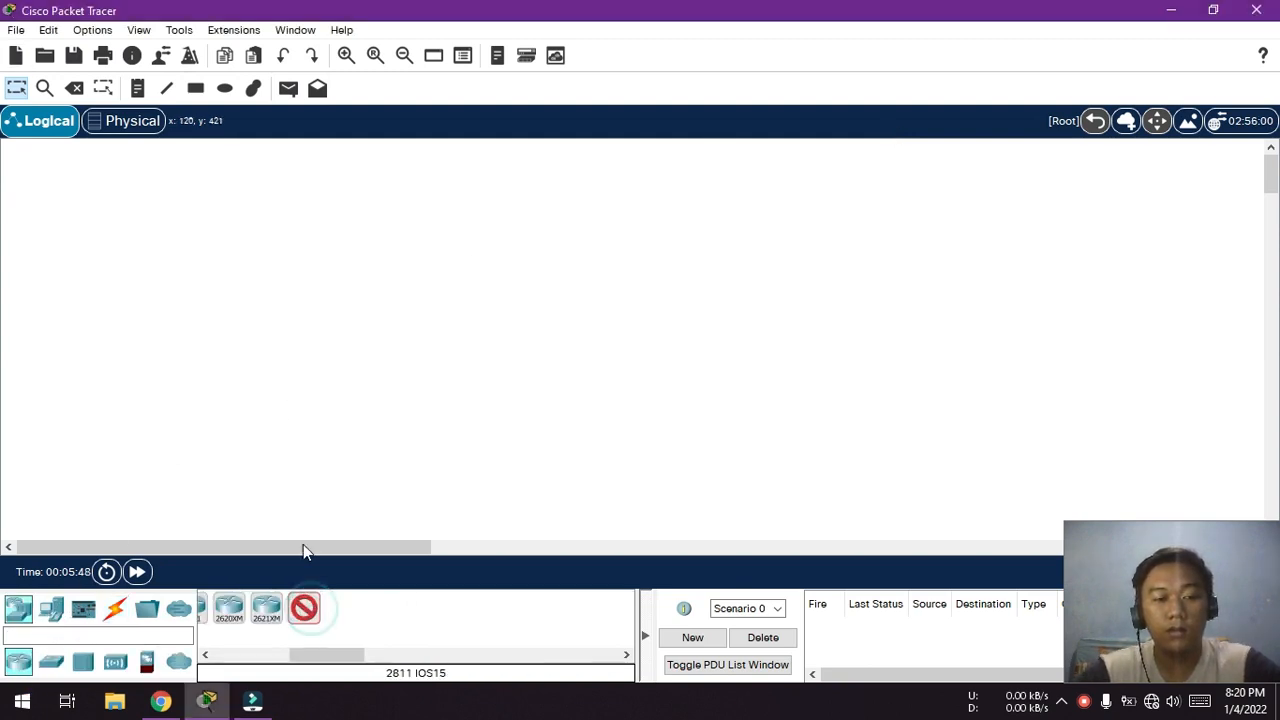
pyautogui.click(70, 218)
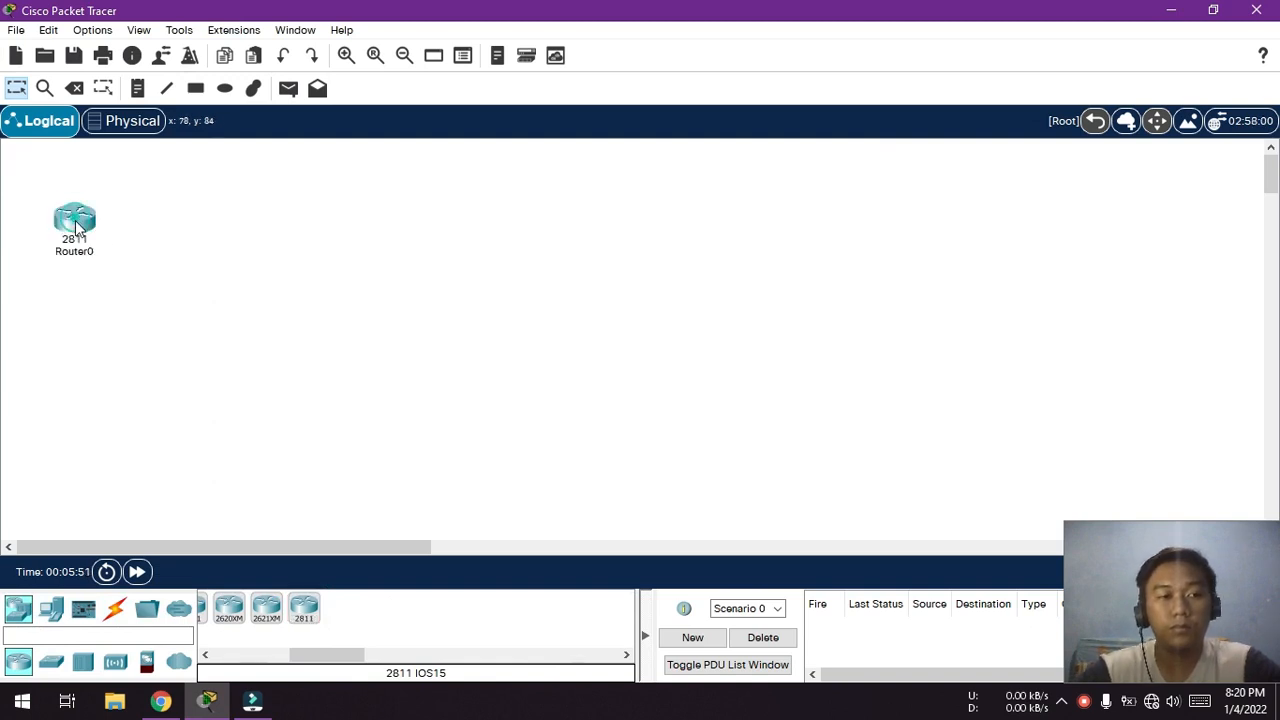
pyautogui.click(304, 608)
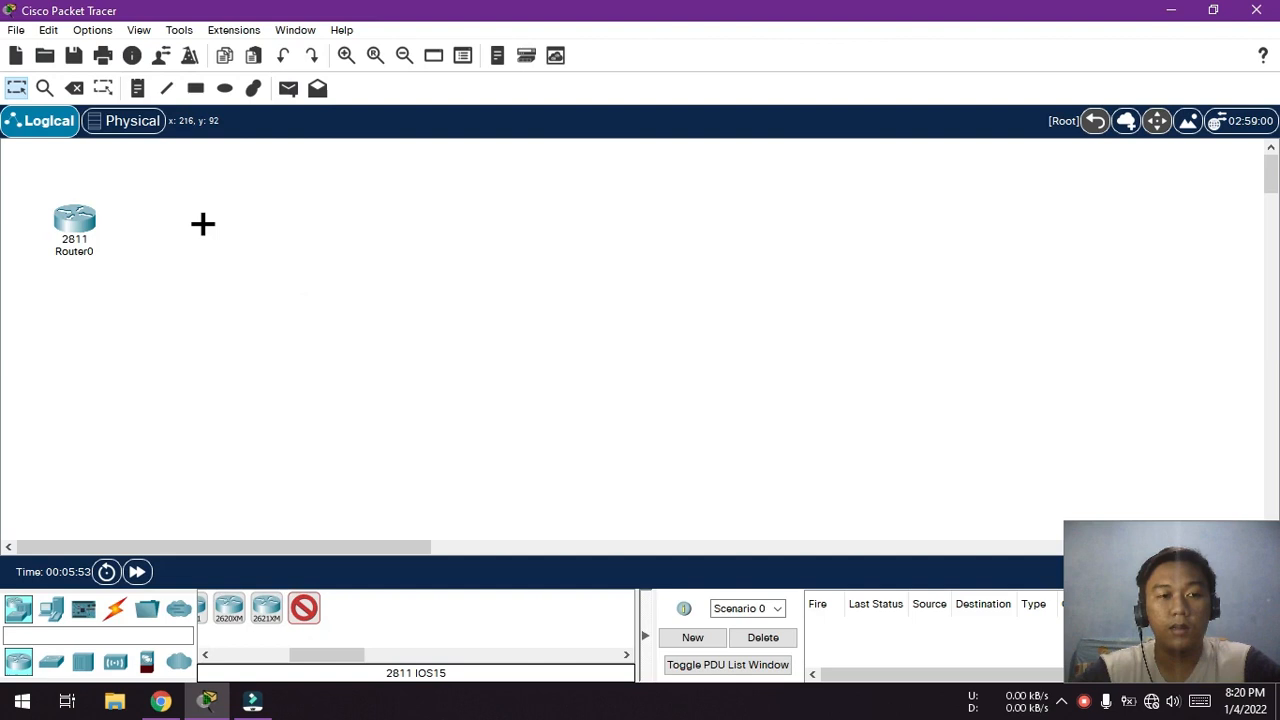
pyautogui.click(201, 223)
pyautogui.moveTo(223, 232); pyautogui.dragTo(240, 226)
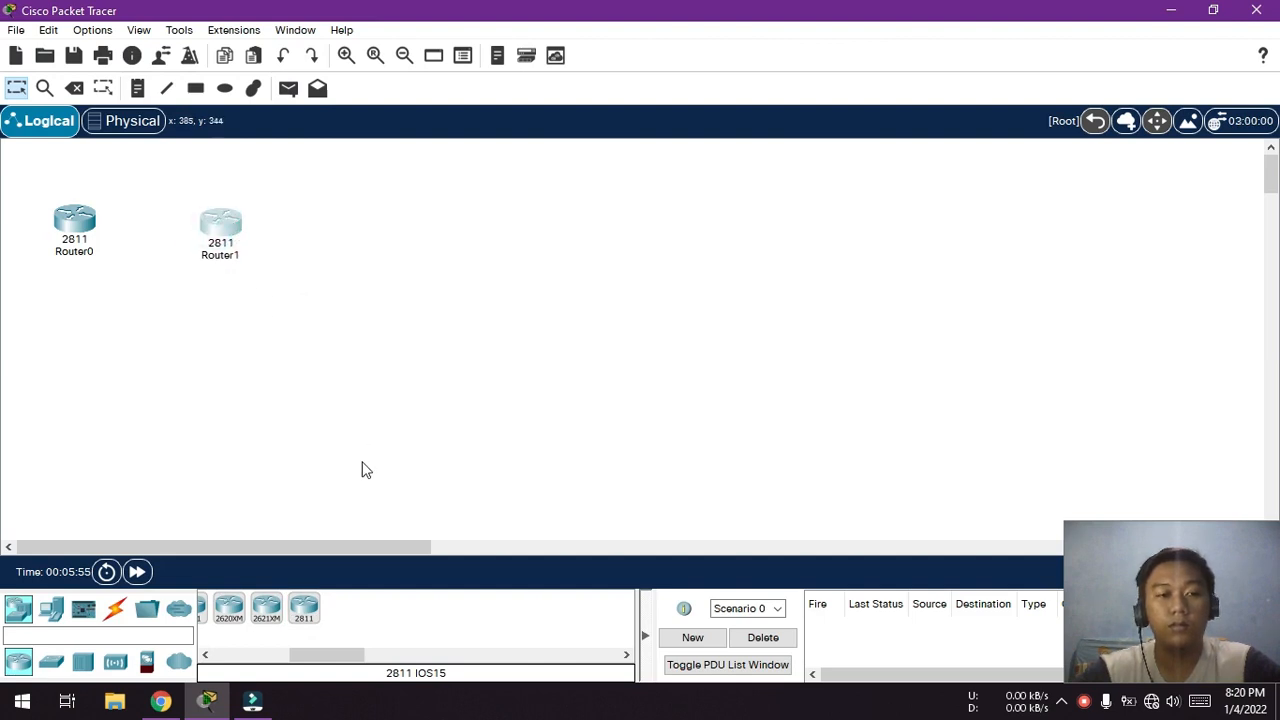
pyautogui.click(304, 608)
pyautogui.click(465, 224)
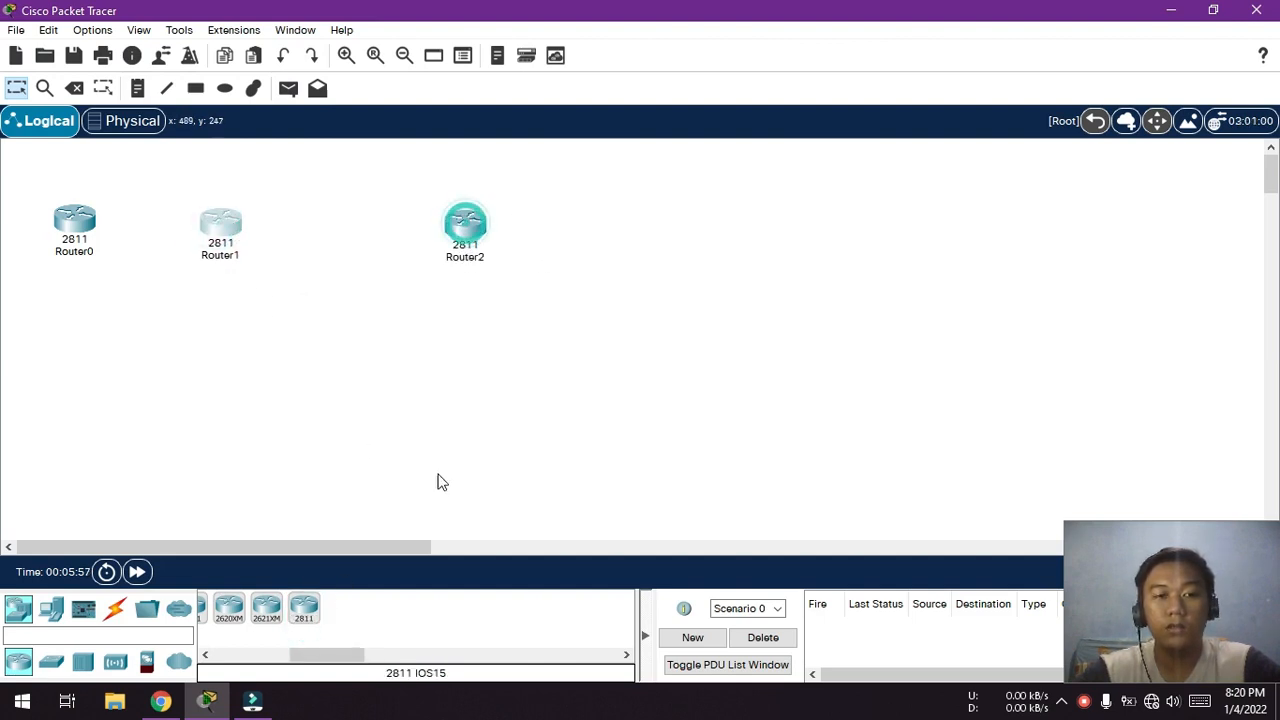
pyautogui.click(304, 608)
pyautogui.click(629, 231)
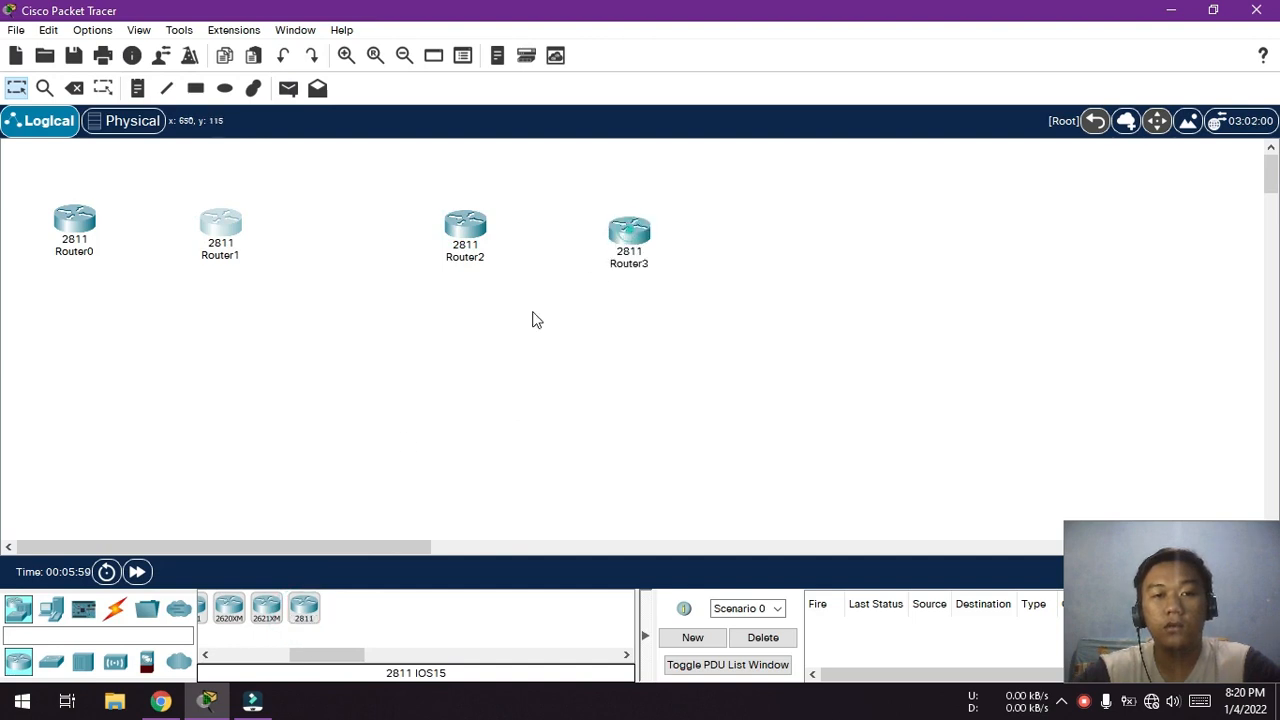
# - Place four more 2811 routers in a second row below the first one
pyautogui.click(308, 606)
pyautogui.click(66, 415)
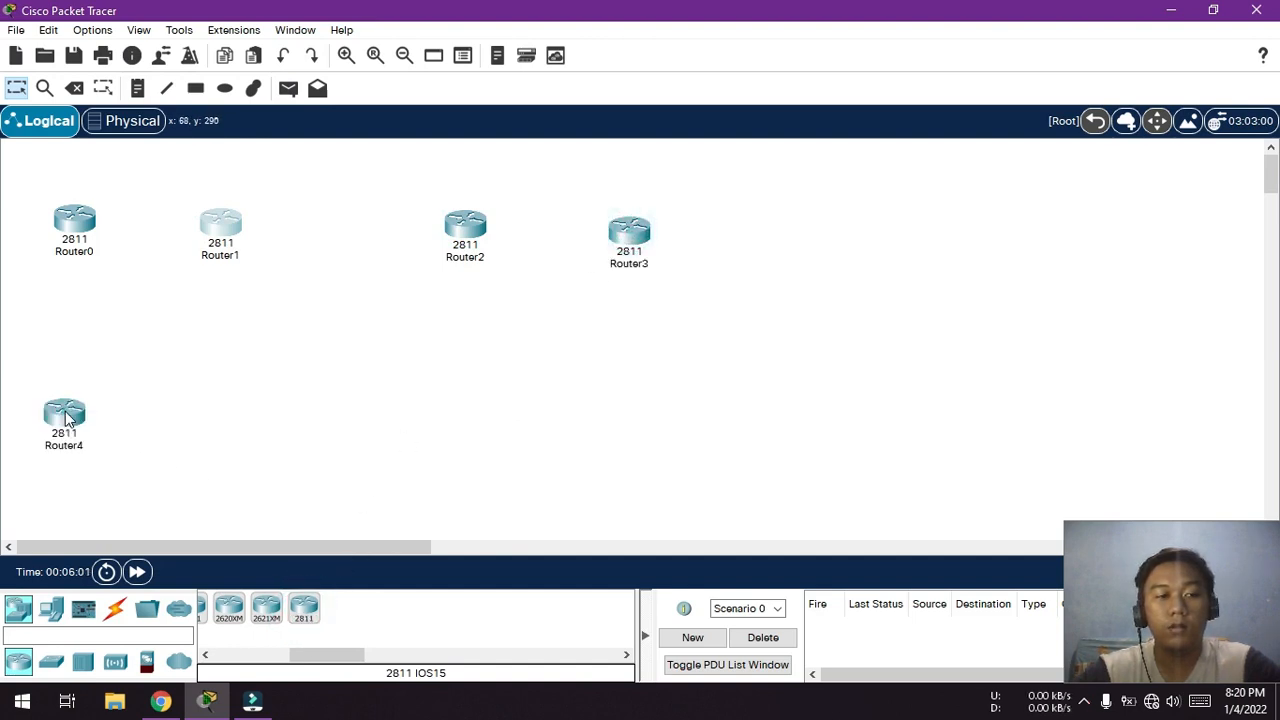
pyautogui.click(305, 610)
pyautogui.click(220, 416)
pyautogui.click(312, 610)
pyautogui.click(463, 412)
pyautogui.click(305, 609)
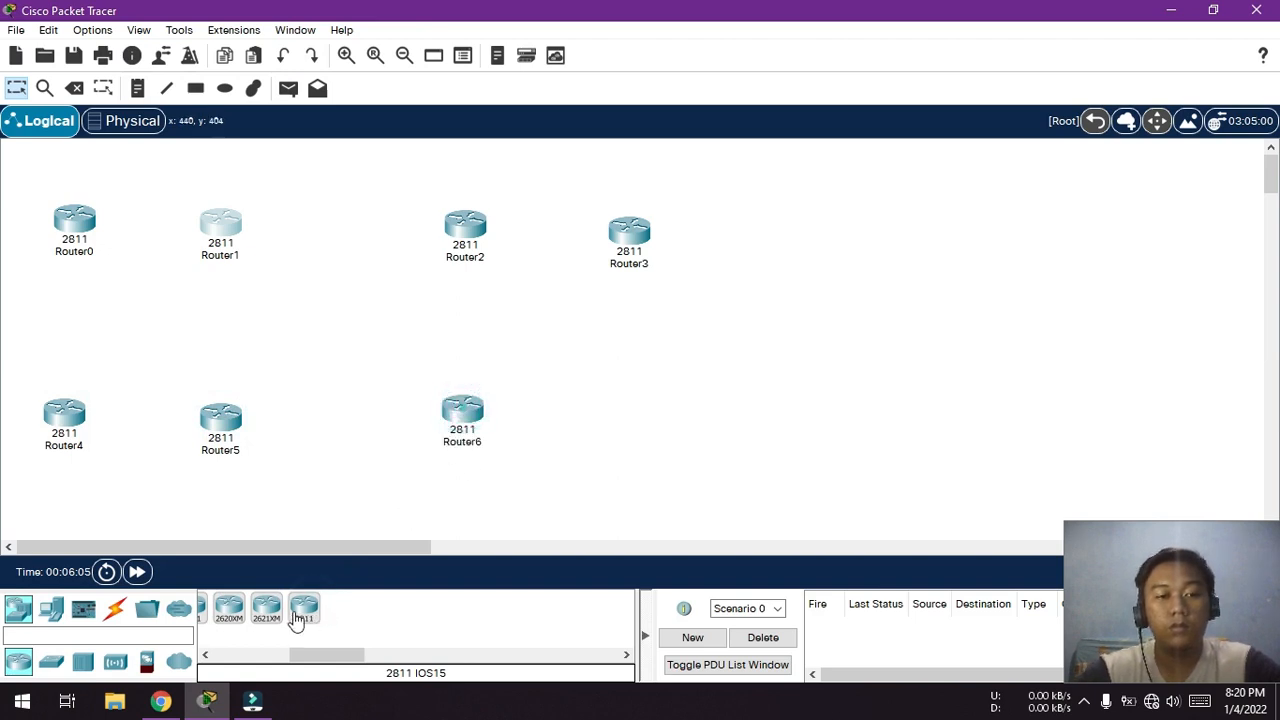
pyautogui.click(643, 410)
# - Add a ninth 2811 router in the middle, between the two rows of routers
pyautogui.click(303, 608)
pyautogui.click(334, 335)
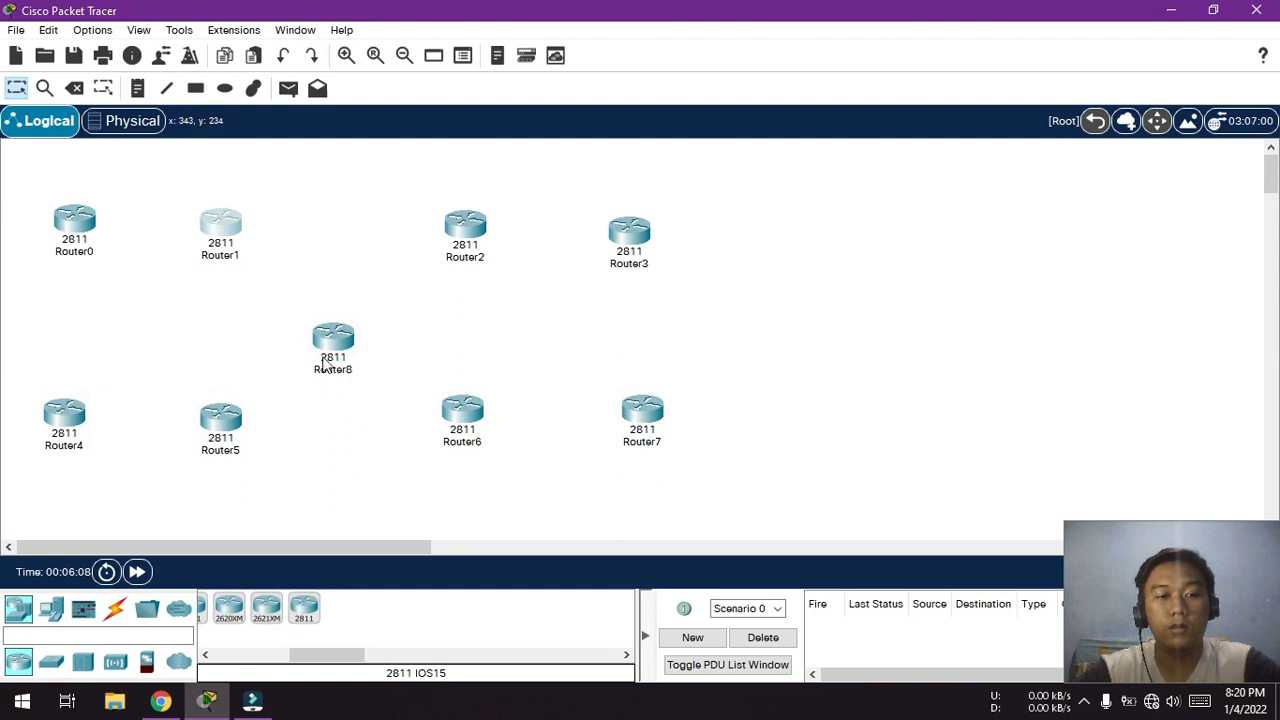
pyautogui.click(326, 350)
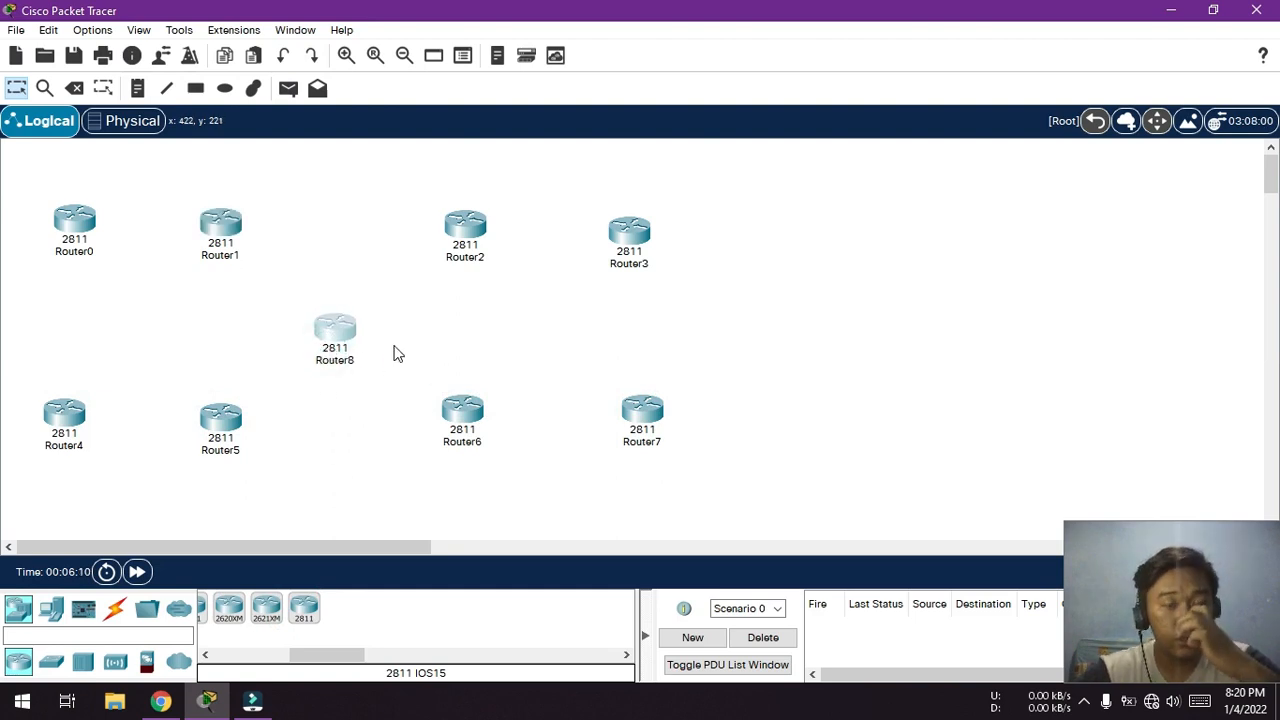
# - Power off the central Router8, install an NM-2FE2W module in its empty slot, and close its device window
pyautogui.click(335, 335)
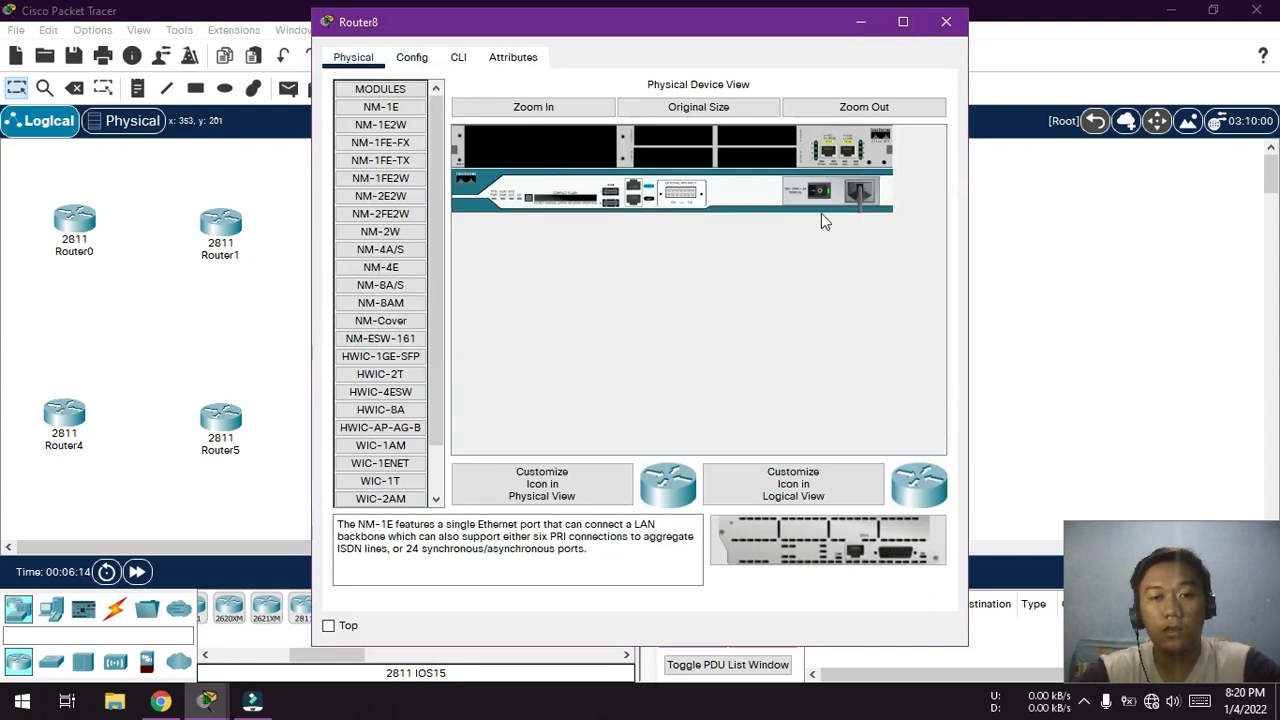
pyautogui.click(396, 222)
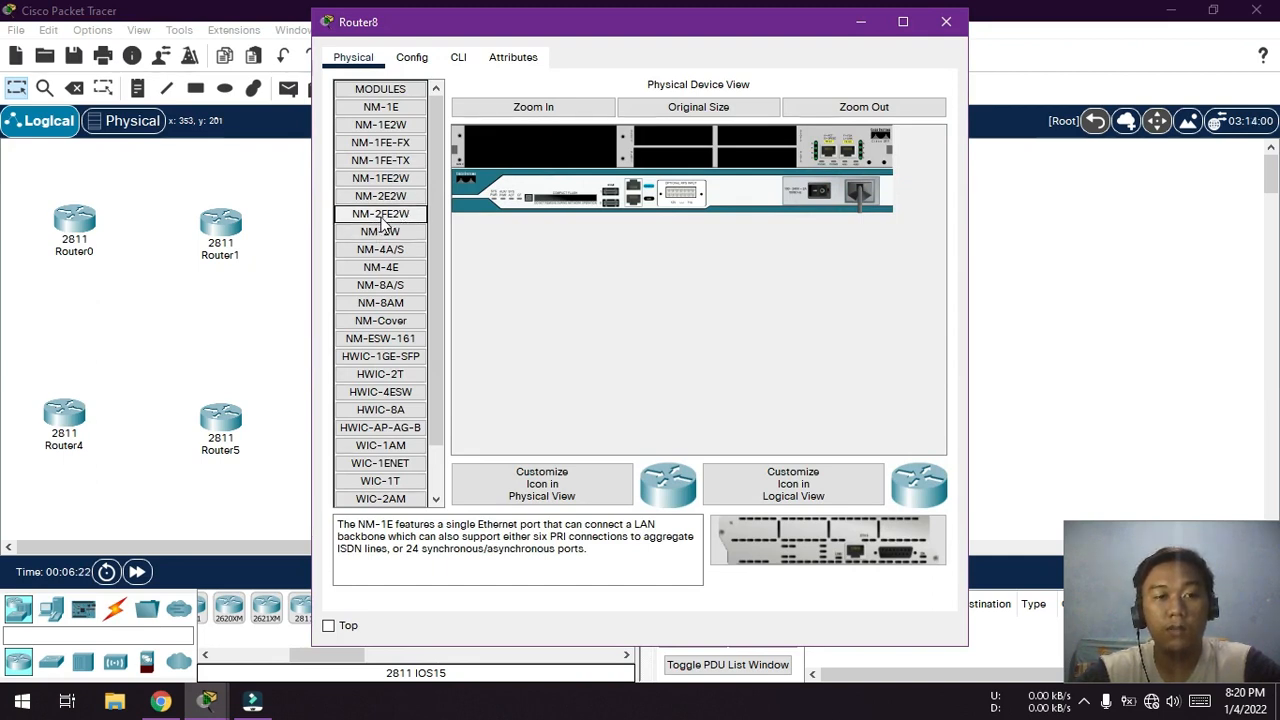
pyautogui.moveTo(386, 222); pyautogui.dragTo(573, 171)
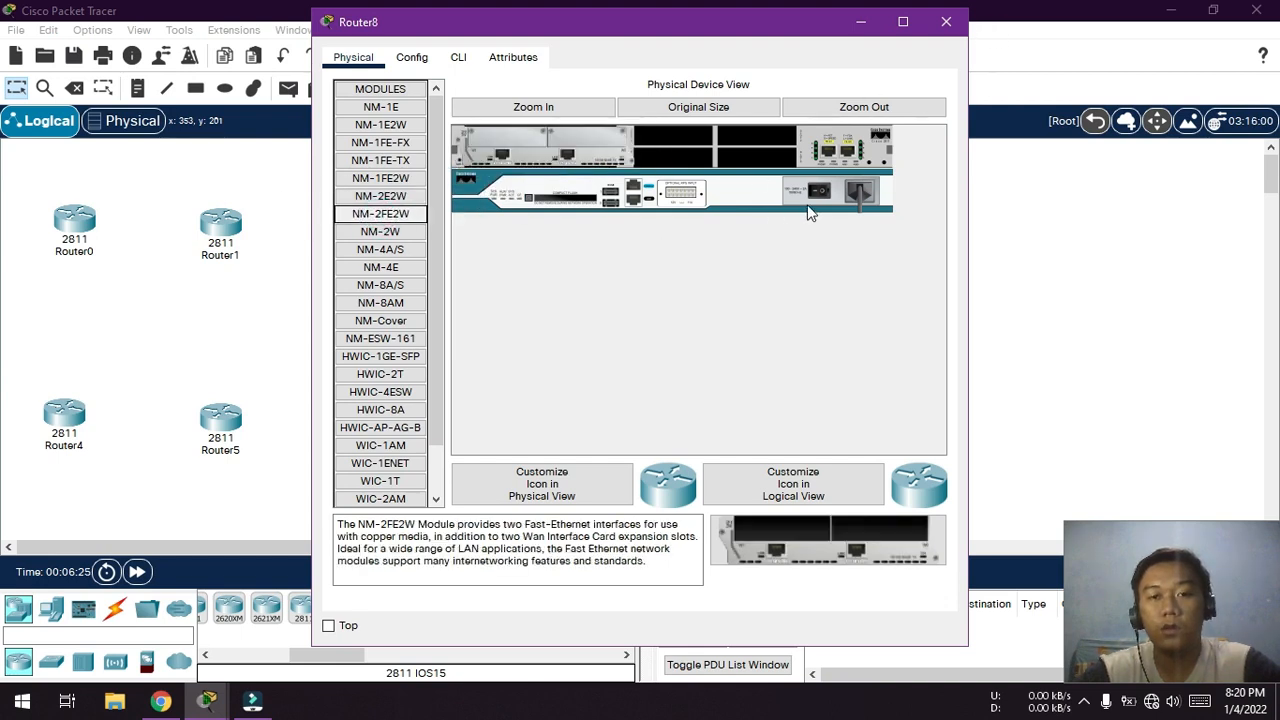
pyautogui.click(946, 21)
# - Connect Router0 FastEthernet0/0 to Router1 FastEthernet0/1 with a copper cross-over cable
pyautogui.click(115, 609)
pyautogui.click(327, 609)
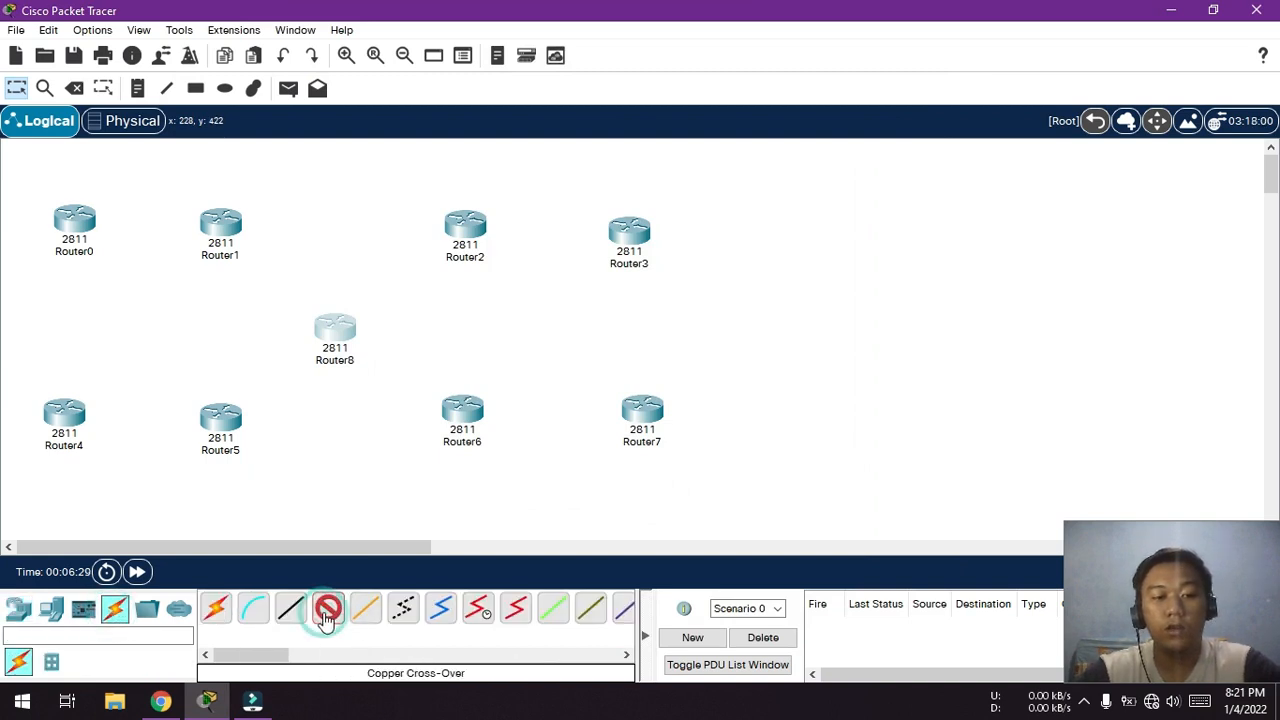
pyautogui.click(88, 226)
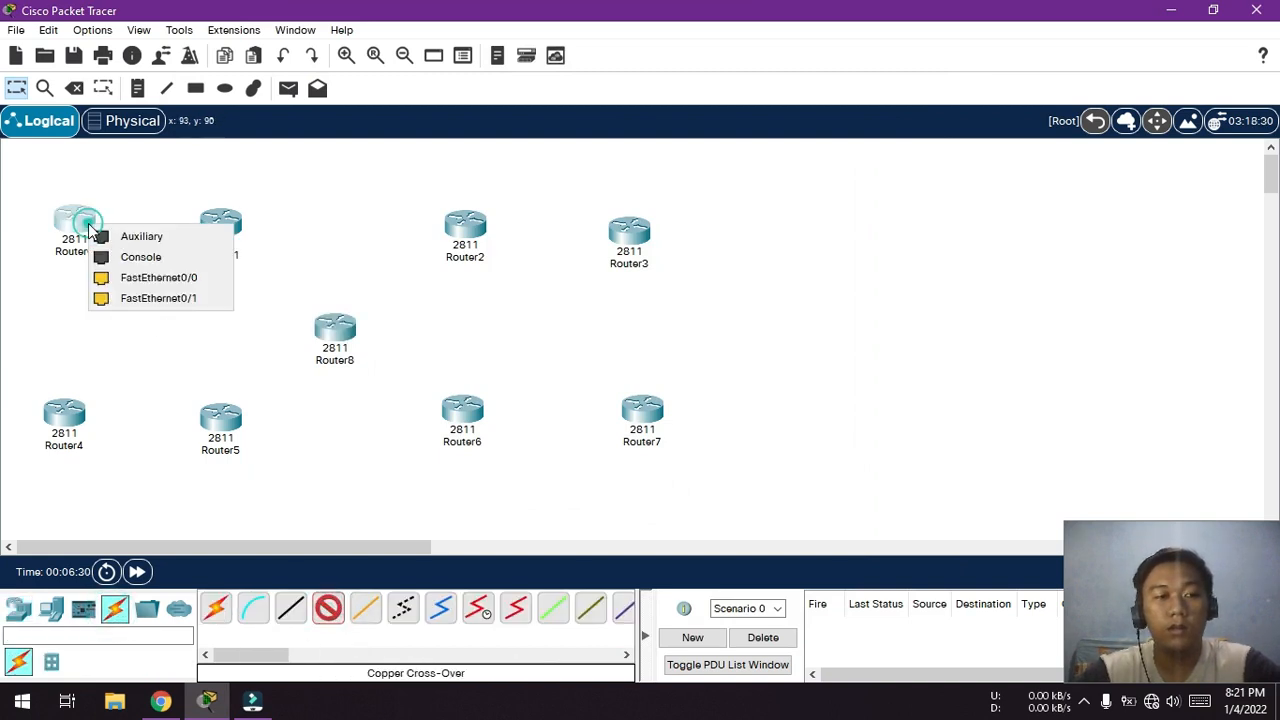
pyautogui.click(197, 279)
pyautogui.click(222, 226)
pyautogui.click(326, 281)
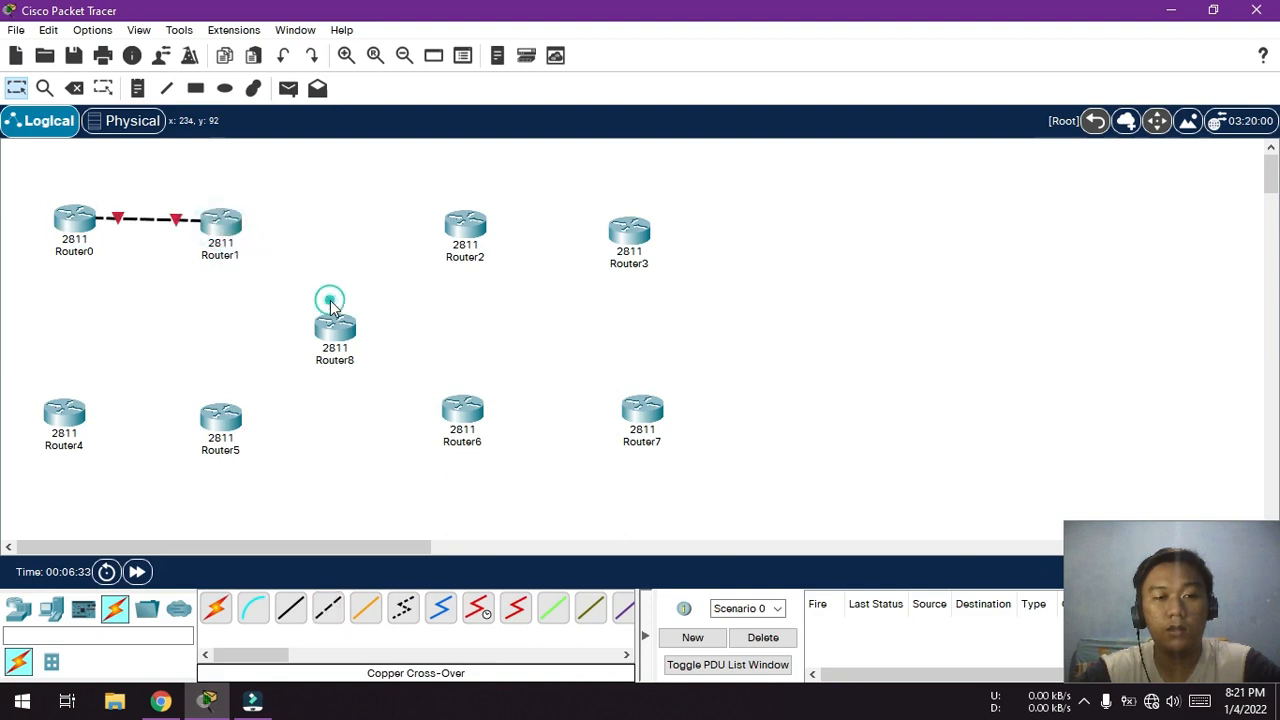
# - Connect Router3 FastEthernet0/1 to Router2 FastEthernet0/1 with a copper cross-over cable
pyautogui.click(330, 609)
pyautogui.click(641, 227)
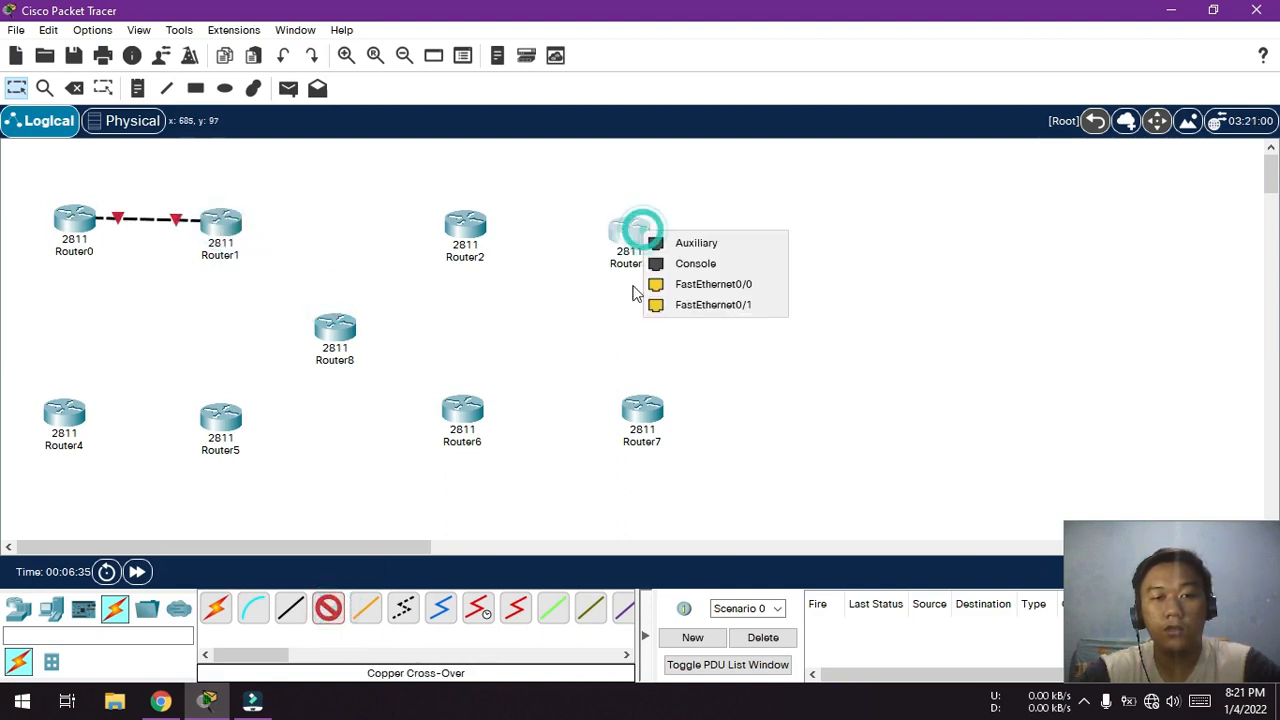
pyautogui.click(690, 304)
pyautogui.click(466, 228)
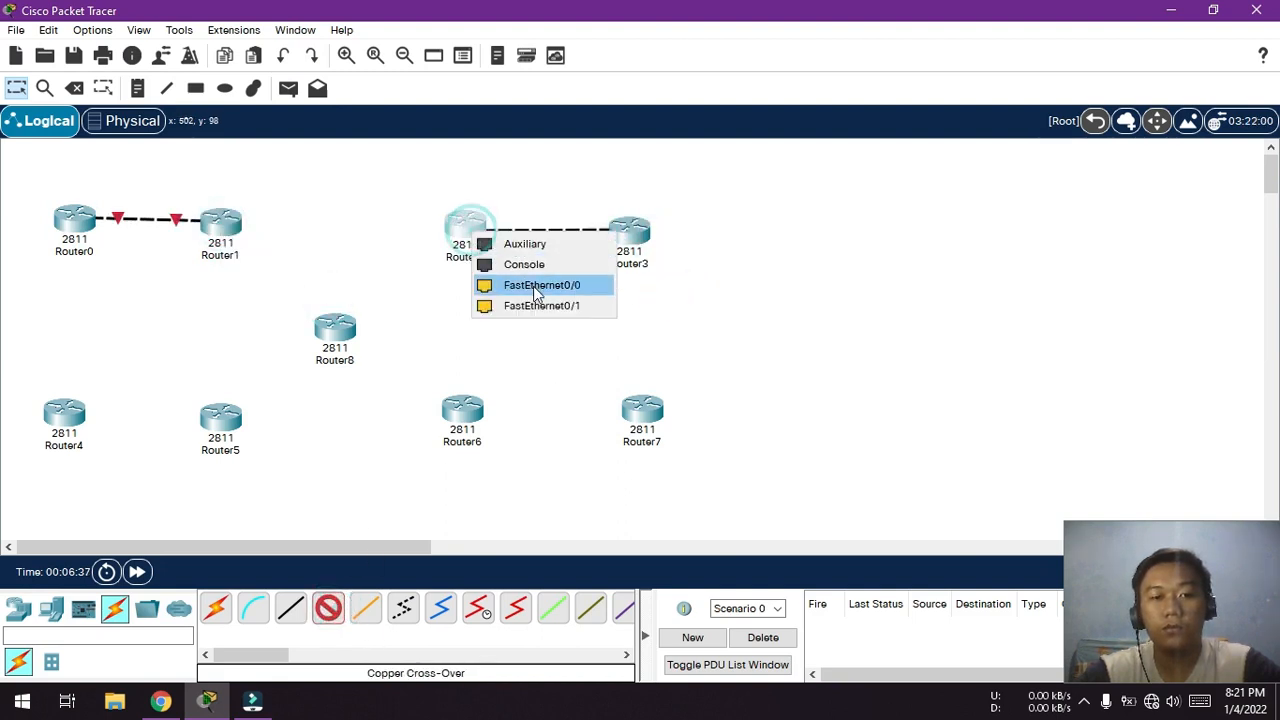
pyautogui.click(556, 306)
# - Connect Router4 FastEthernet0/0 to Router5 FastEthernet0/1 with a copper cross-over cable
pyautogui.click(330, 609)
pyautogui.click(64, 414)
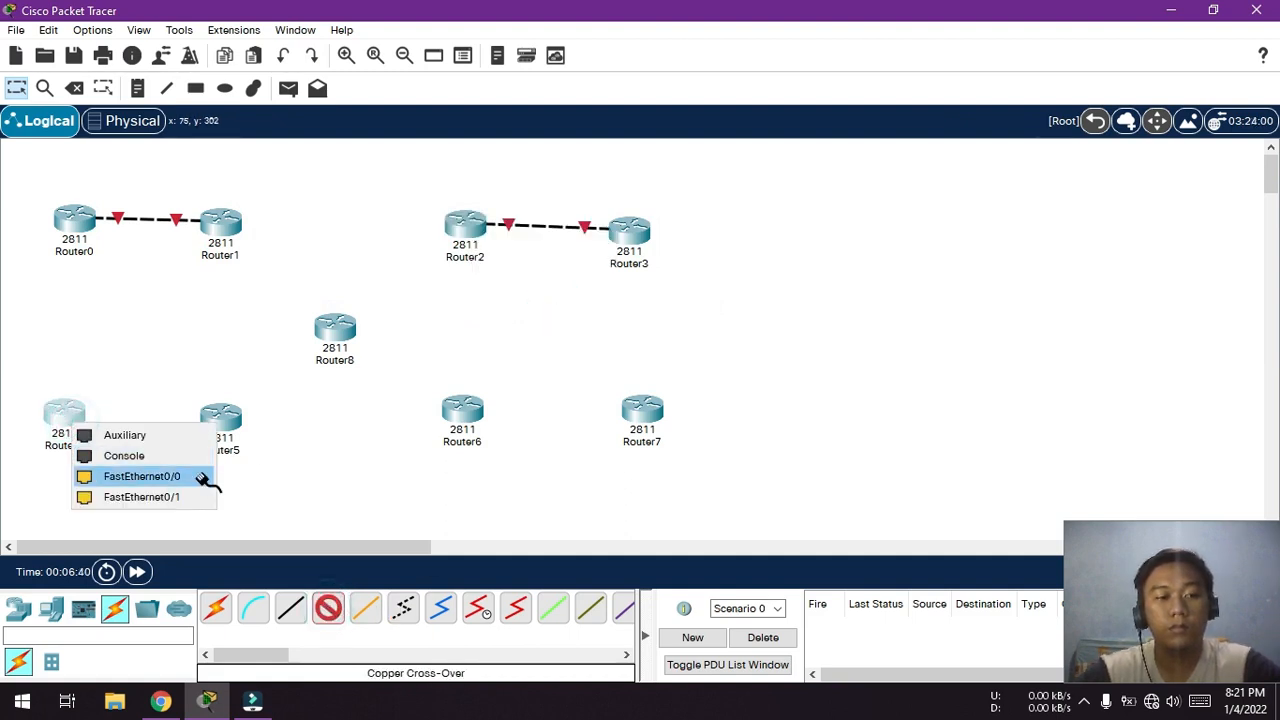
pyautogui.click(200, 477)
pyautogui.click(219, 416)
pyautogui.click(297, 483)
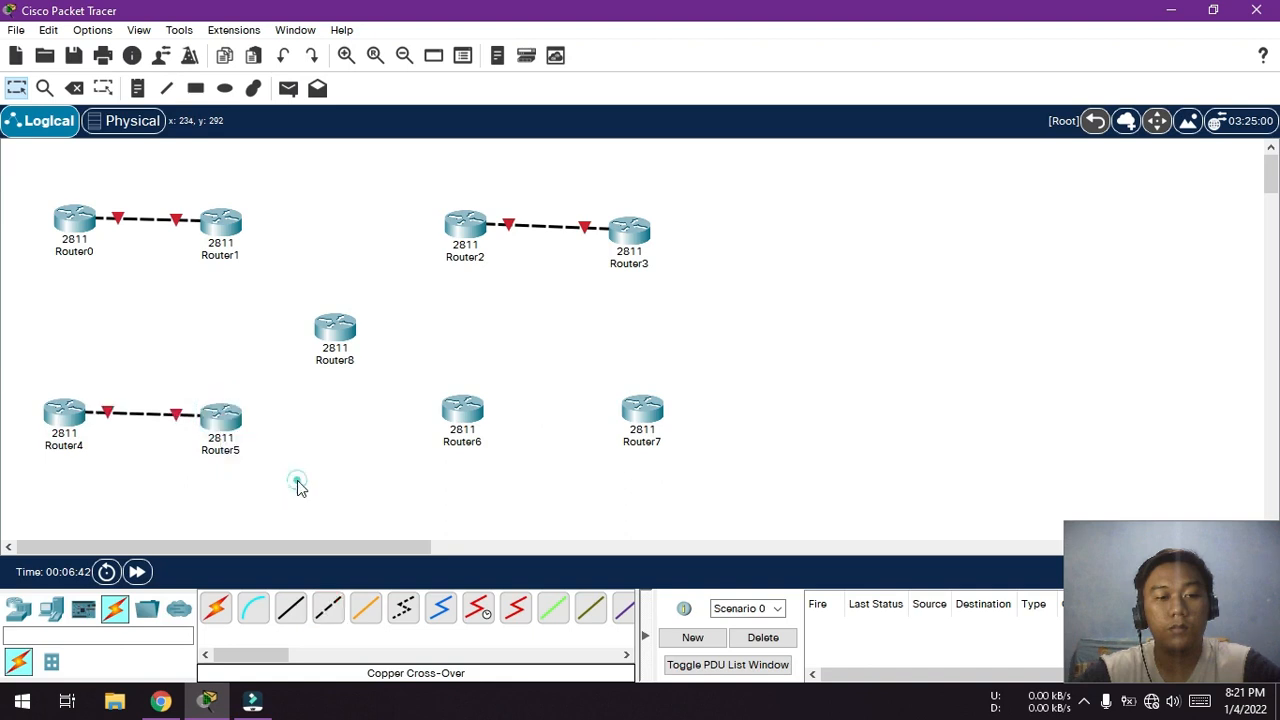
# - Connect Router7 FastEthernet0/0 to Router6 FastEthernet0/0 with a copper cross-over cable
pyautogui.click(330, 609)
pyautogui.click(640, 412)
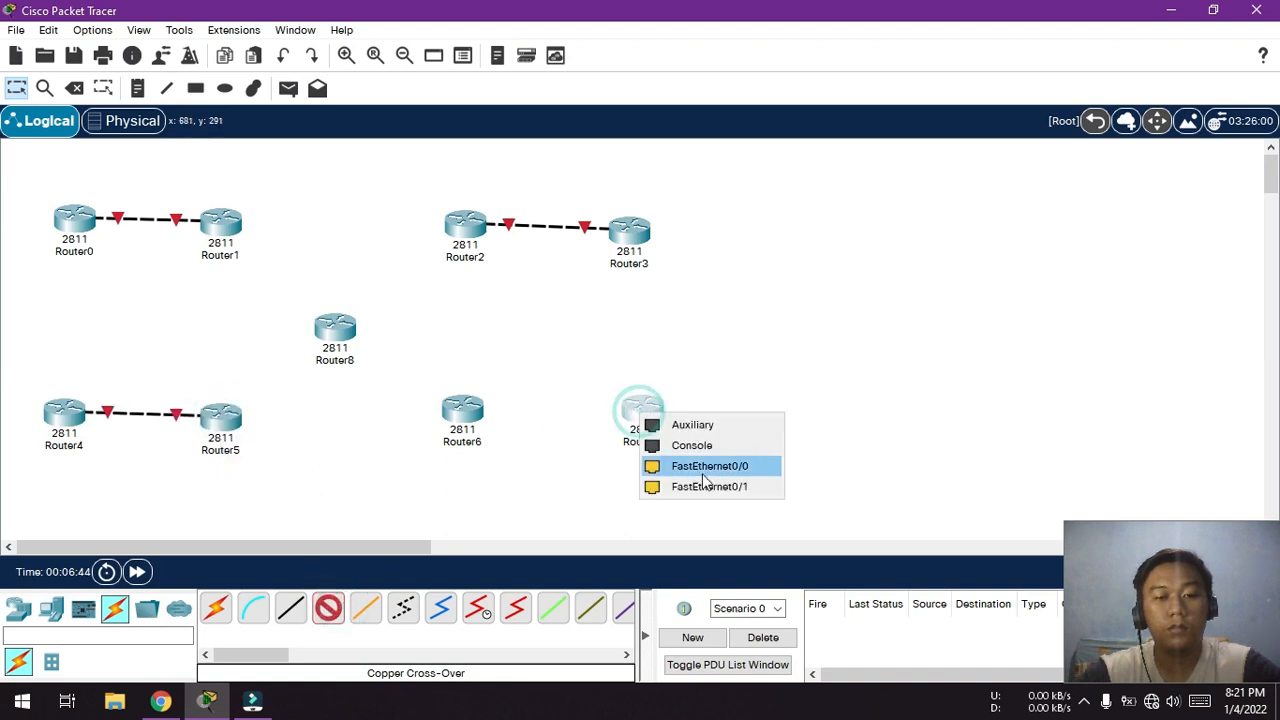
pyautogui.click(706, 468)
pyautogui.click(464, 410)
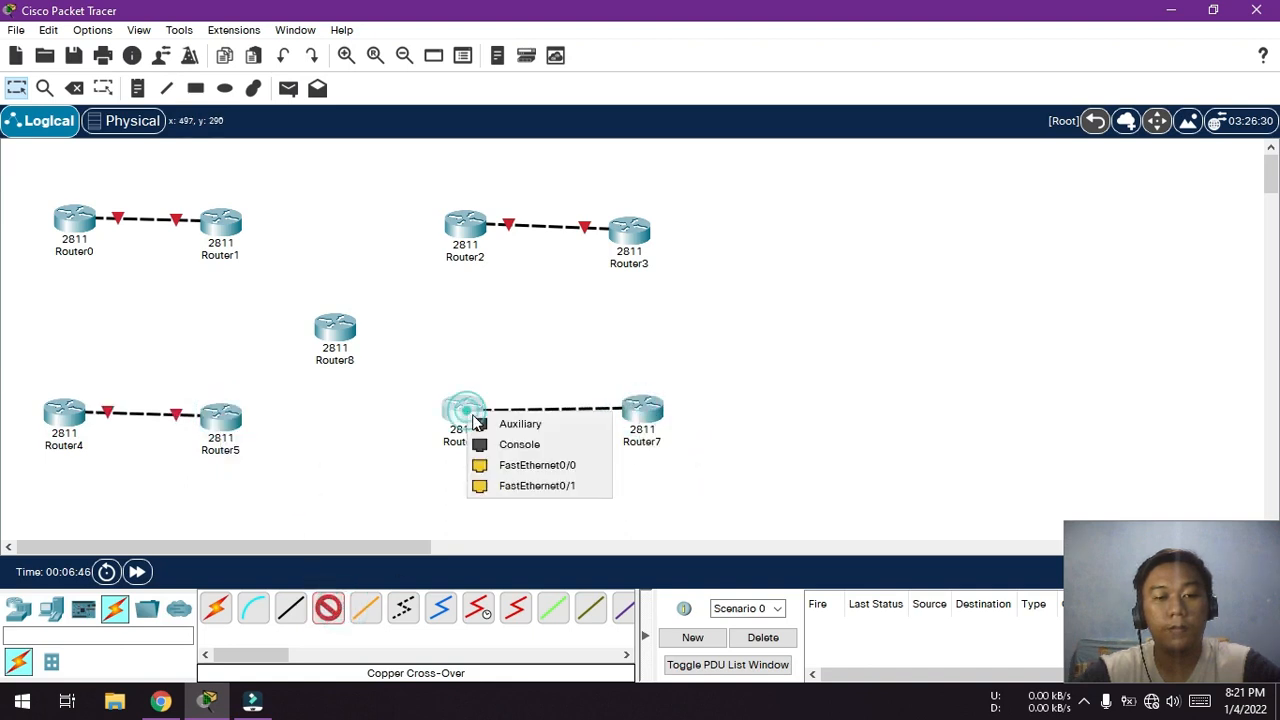
pyautogui.click(535, 466)
# - Connect Router1 FastEthernet0/0 to the central Router8 FastEthernet0/0 with a copper cross-over cable
pyautogui.click(330, 609)
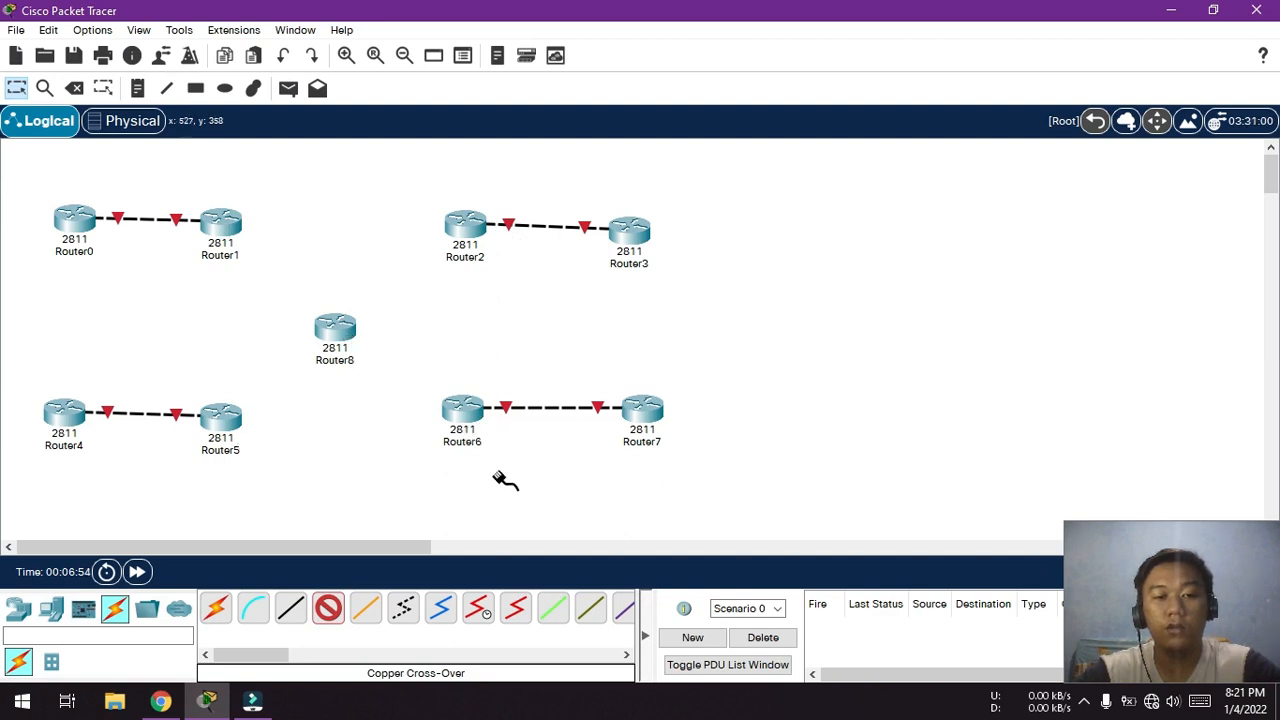
pyautogui.click(224, 228)
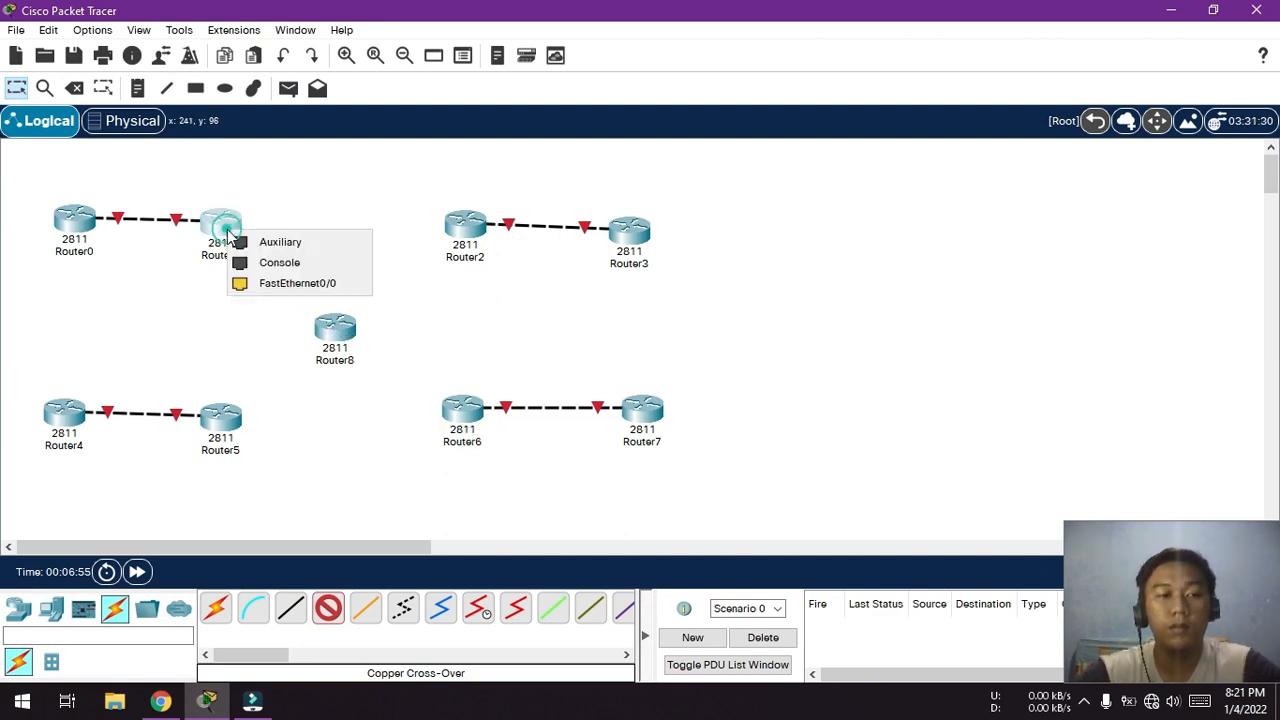
pyautogui.click(304, 277)
pyautogui.click(340, 328)
pyautogui.click(414, 401)
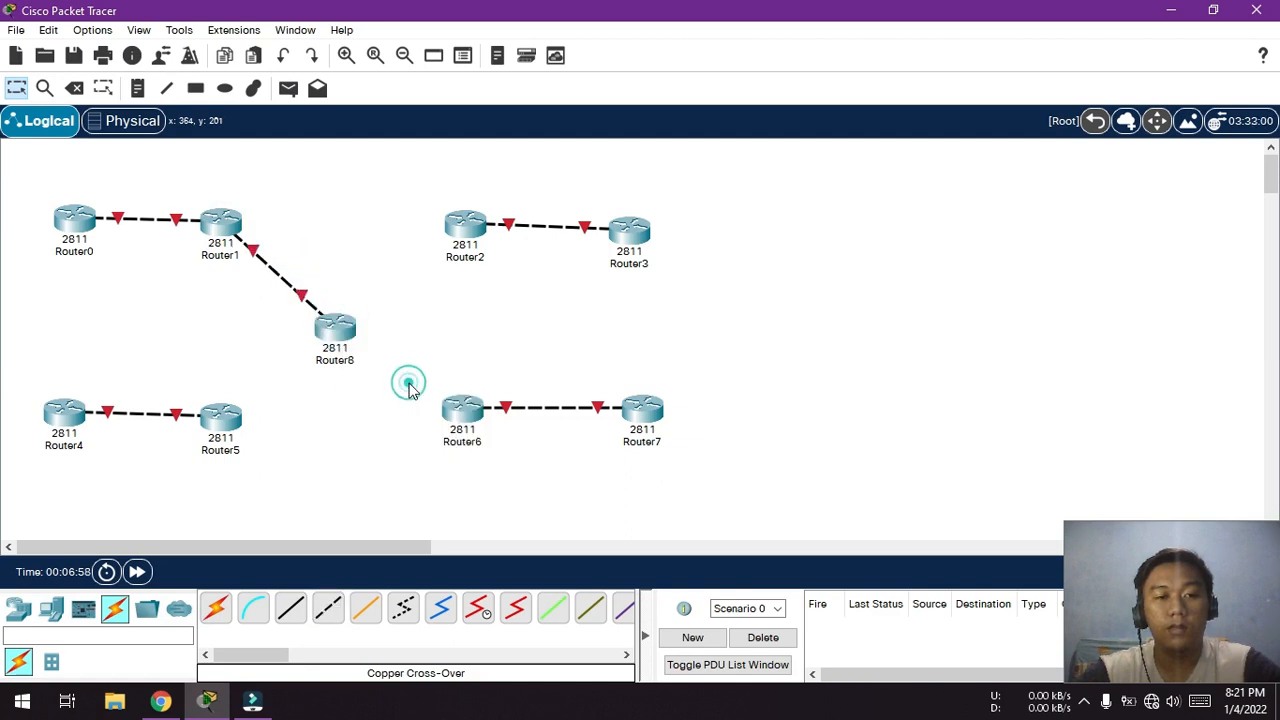
# - Connect Router2 FastEthernet0/0 to the central Router8 FastEthernet0/1 with a copper cross-over cable
pyautogui.click(328, 608)
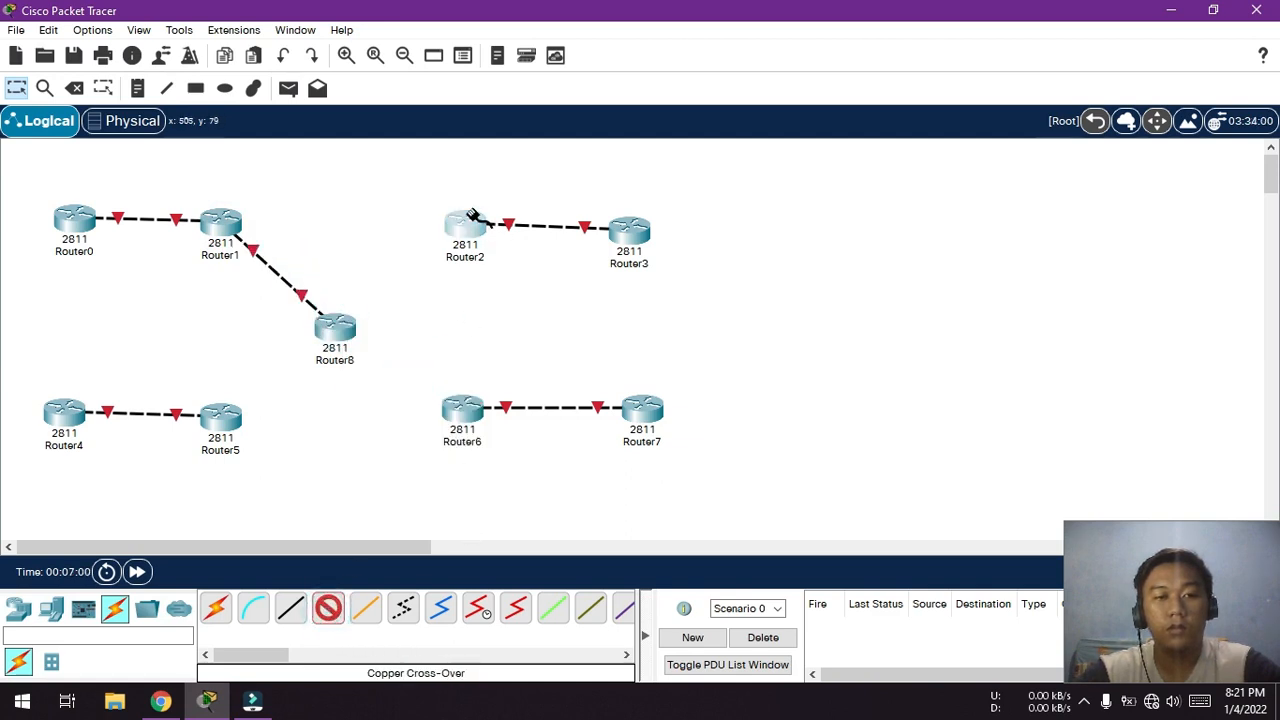
pyautogui.click(468, 222)
pyautogui.click(545, 267)
pyautogui.click(336, 324)
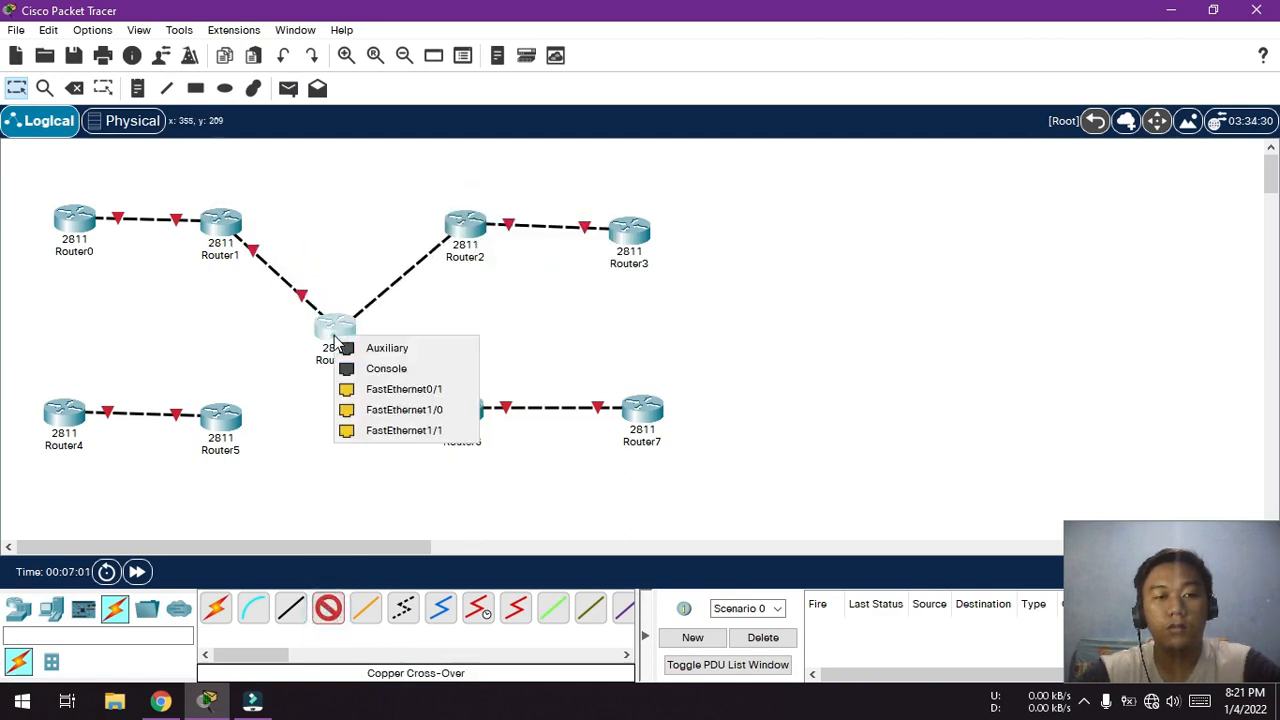
pyautogui.click(406, 390)
# - Connect Router5 FastEthernet0/0 to the central Router8 FastEthernet1/0 with a copper cross-over cable
pyautogui.click(328, 608)
pyautogui.click(222, 420)
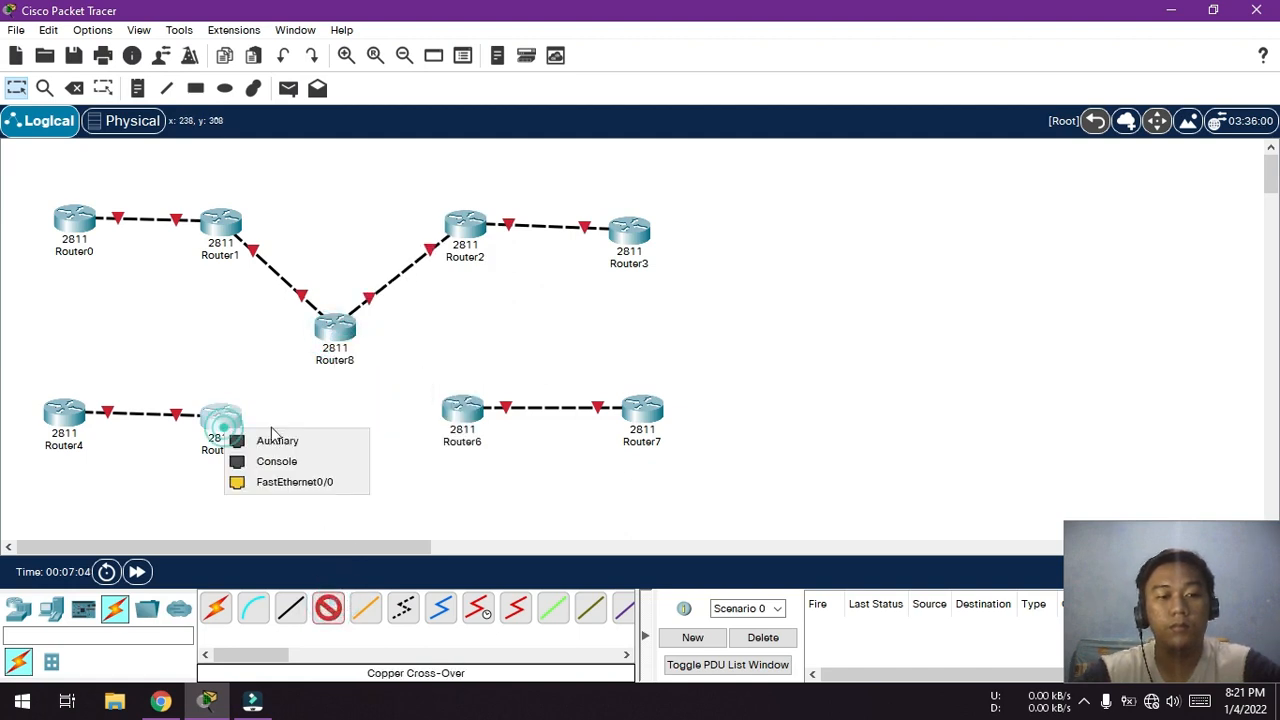
pyautogui.click(335, 484)
pyautogui.click(334, 324)
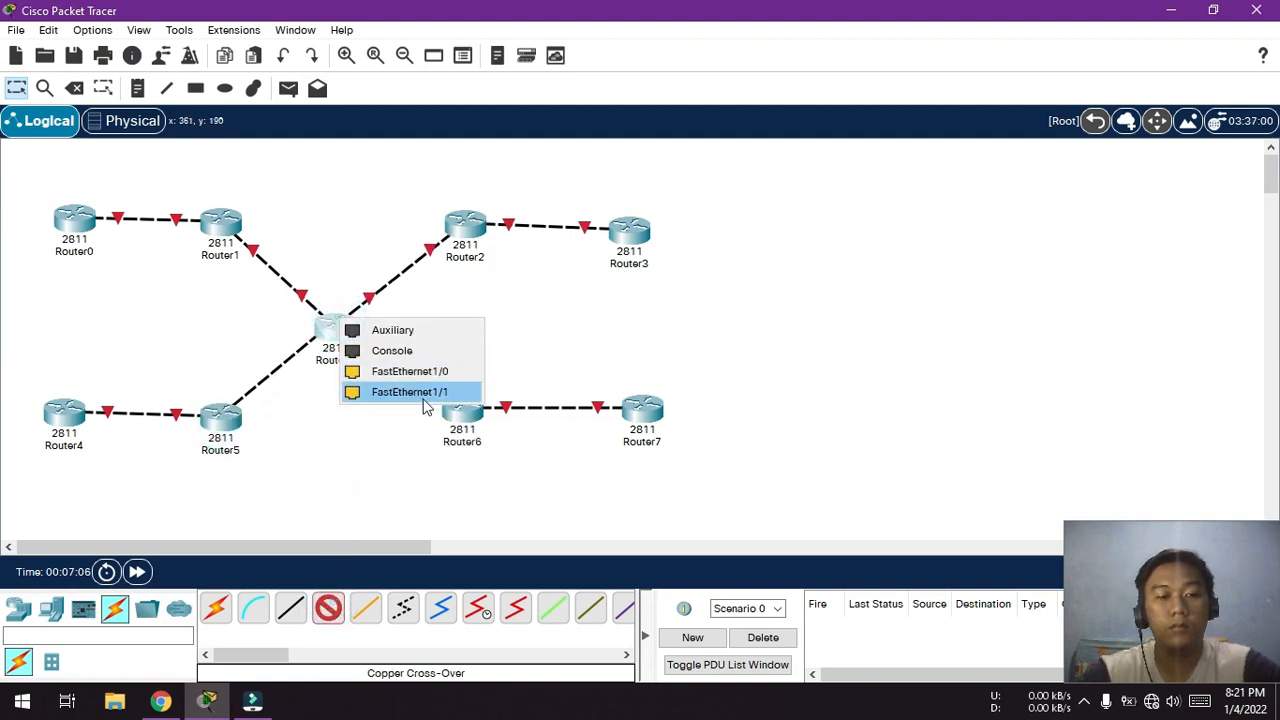
pyautogui.click(410, 371)
# - Connect Router6 FastEthernet0/1 to the central Router8 FastEthernet1/1 with a copper cross-over cable
pyautogui.click(328, 608)
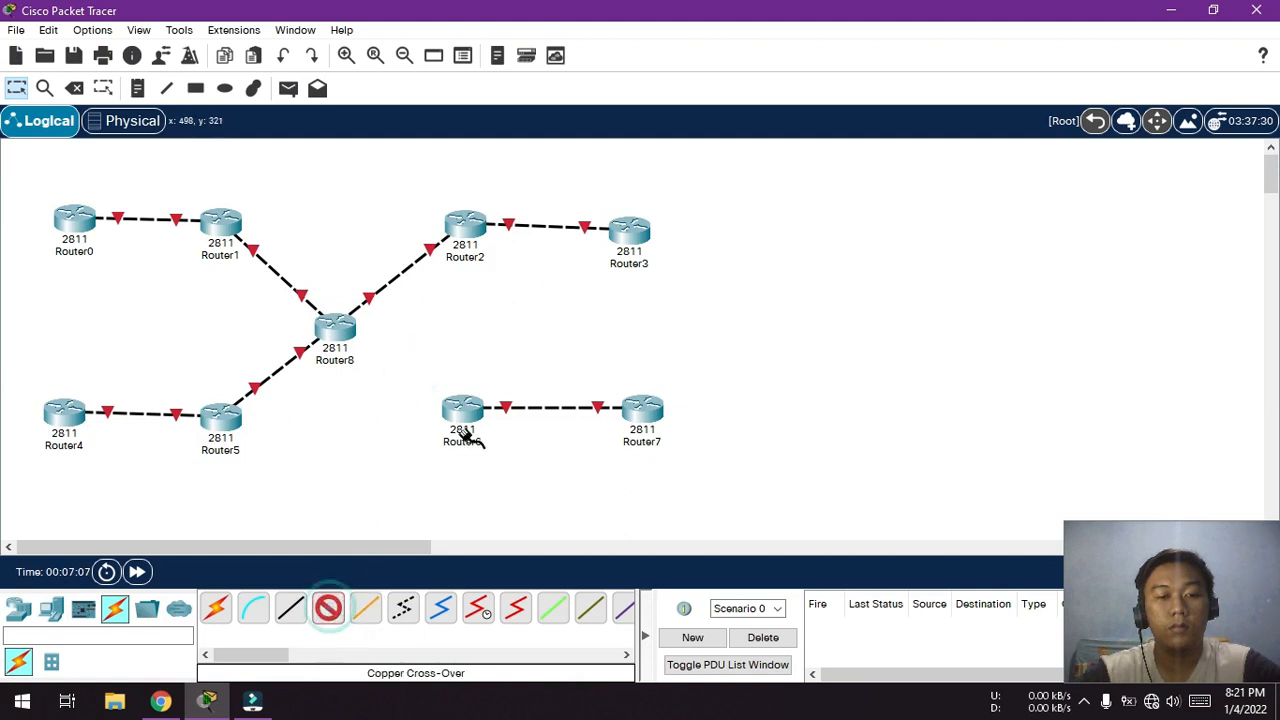
pyautogui.click(468, 420)
pyautogui.click(540, 471)
pyautogui.click(334, 325)
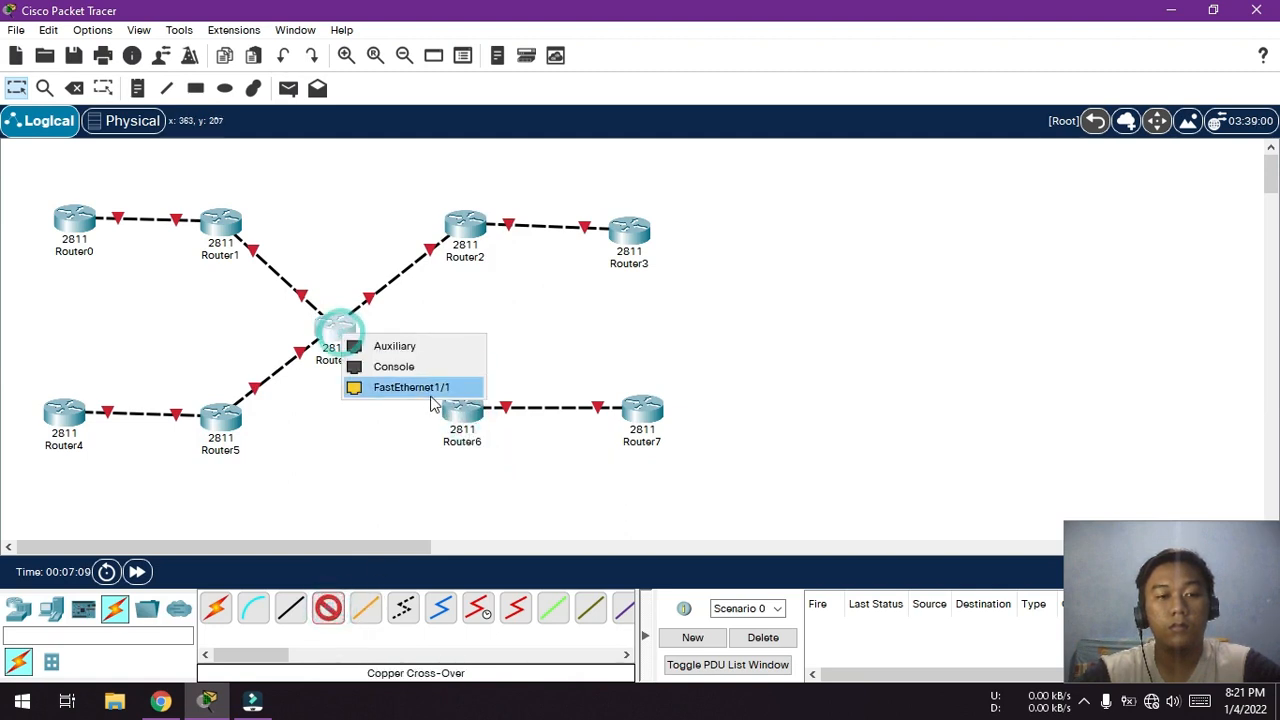
pyautogui.click(428, 390)
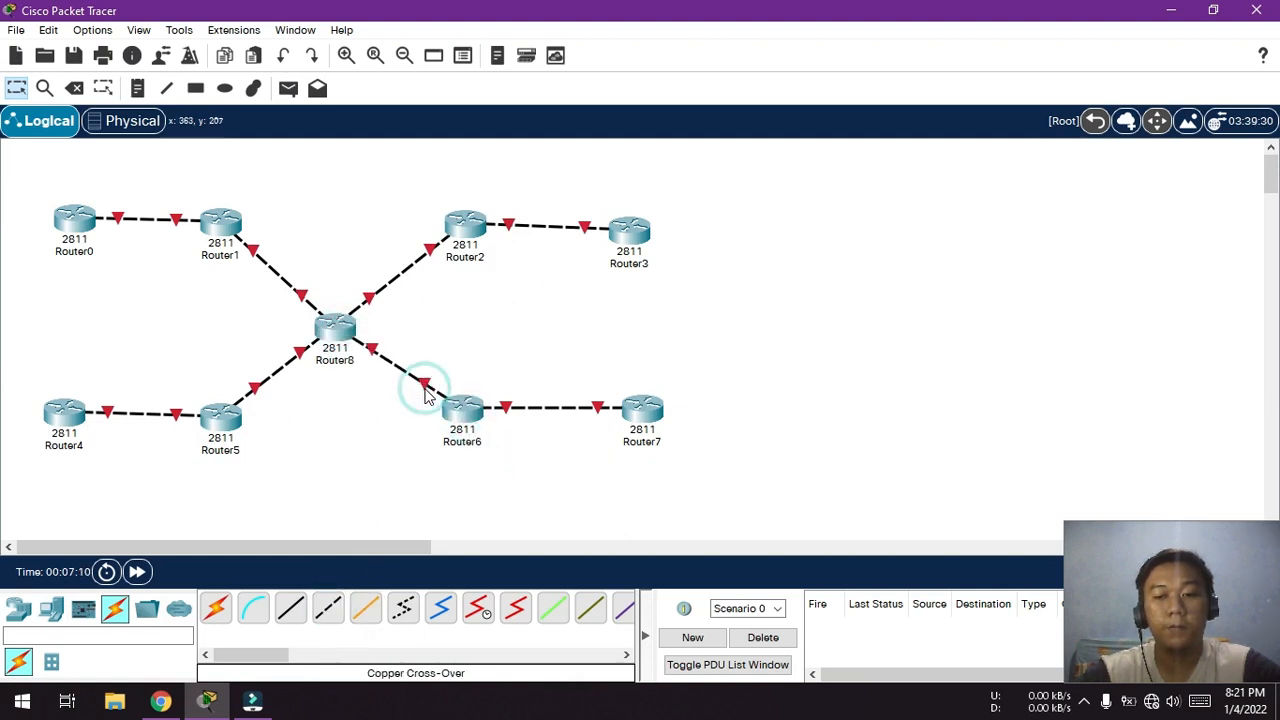
# - Nudge Router4 level with Router5 and Router3 level with Router2
pyautogui.click(57, 428)
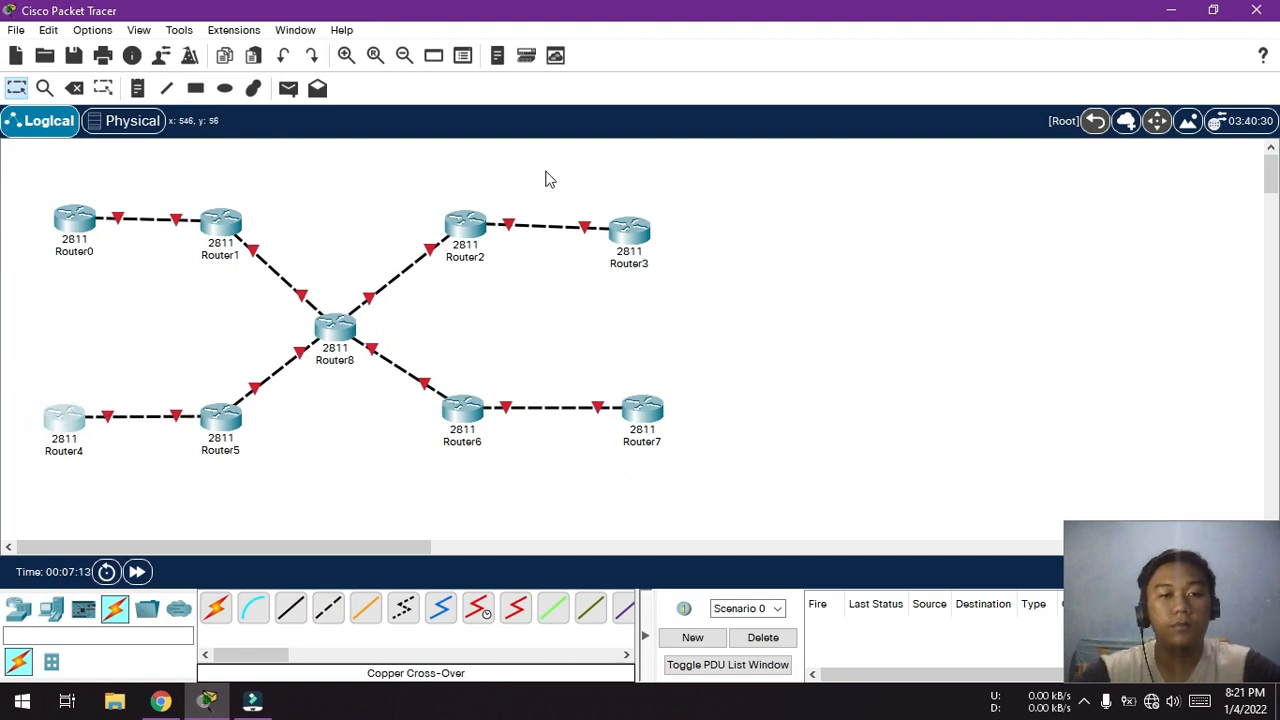
pyautogui.click(620, 227)
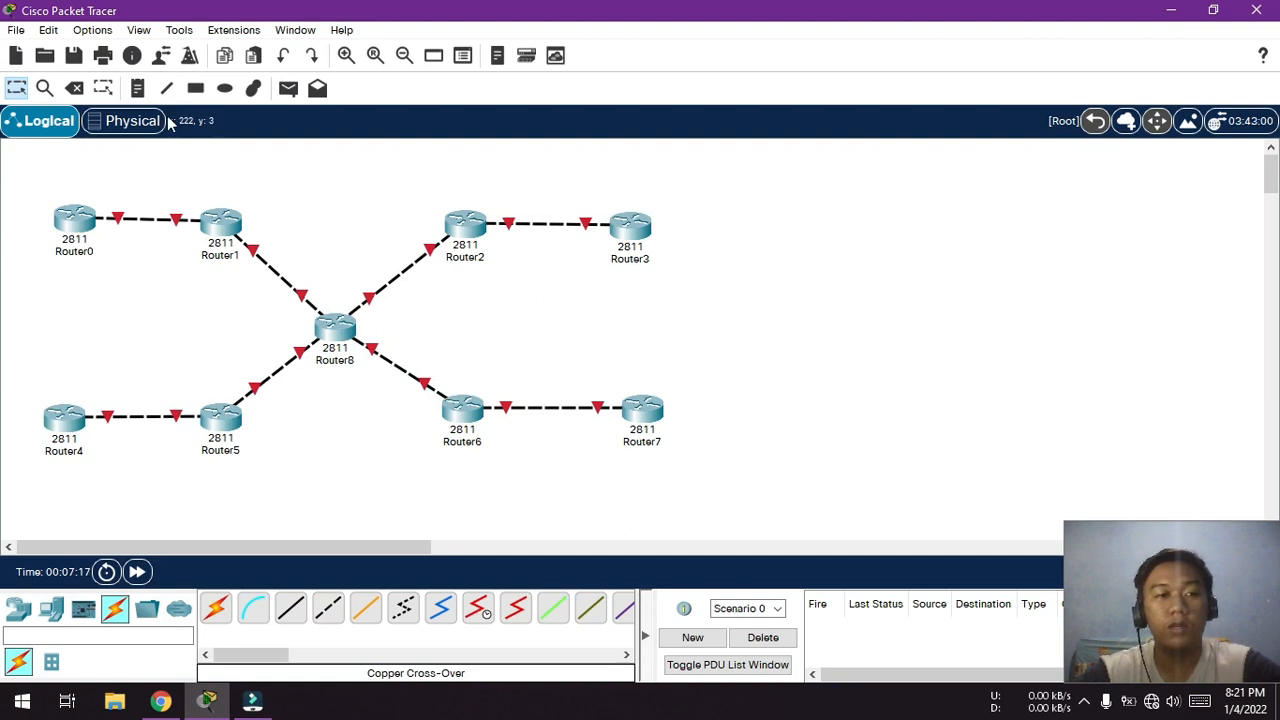
# - Place the network notes 11.11.11.0/24 above the Router0–Router1 link and 101.101.101.0/24 on the Router1–Router8 link
pyautogui.click(137, 88)
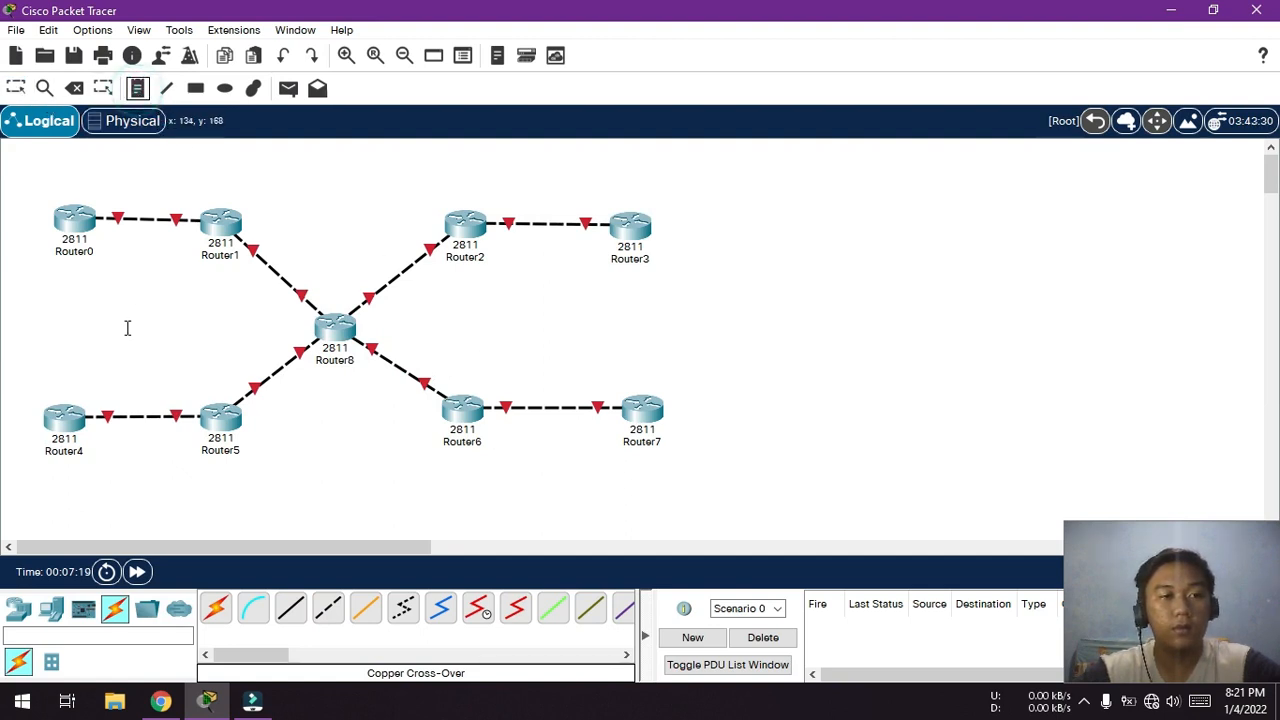
pyautogui.click(130, 181)
pyautogui.write('11.11.11.0/24')
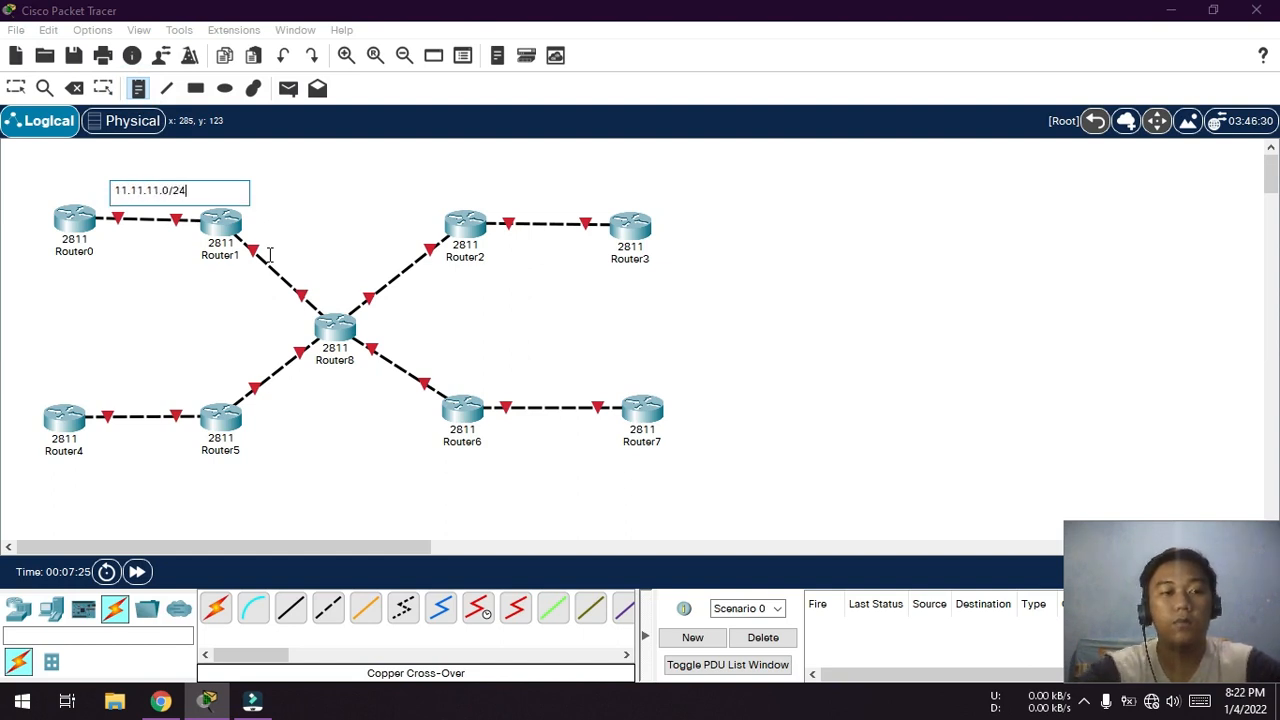
pyautogui.click(244, 264)
pyautogui.write('101.101.101.0/24')
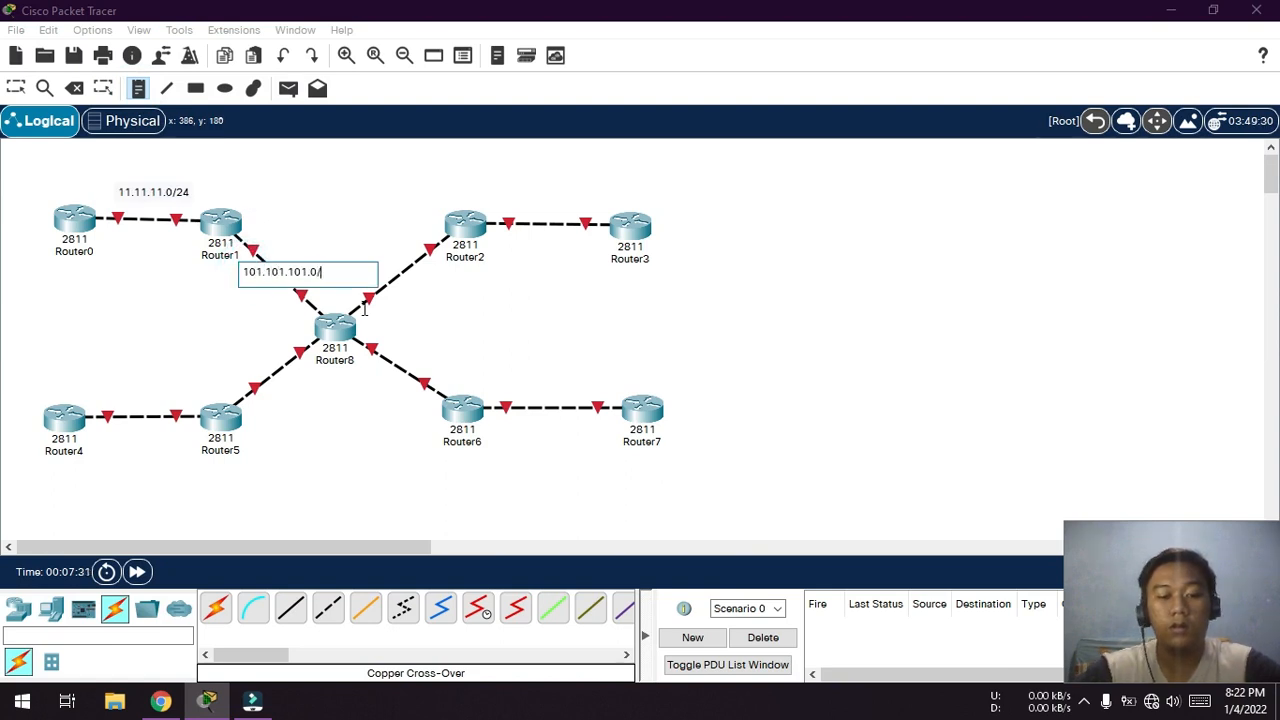
# - Place the network notes 12.12.12.0/24 above the Router2–Router3 link and 102.102.102.0/24 on the Router2–Router8 link
pyautogui.click(520, 193)
pyautogui.write('12.12.12.0/24')
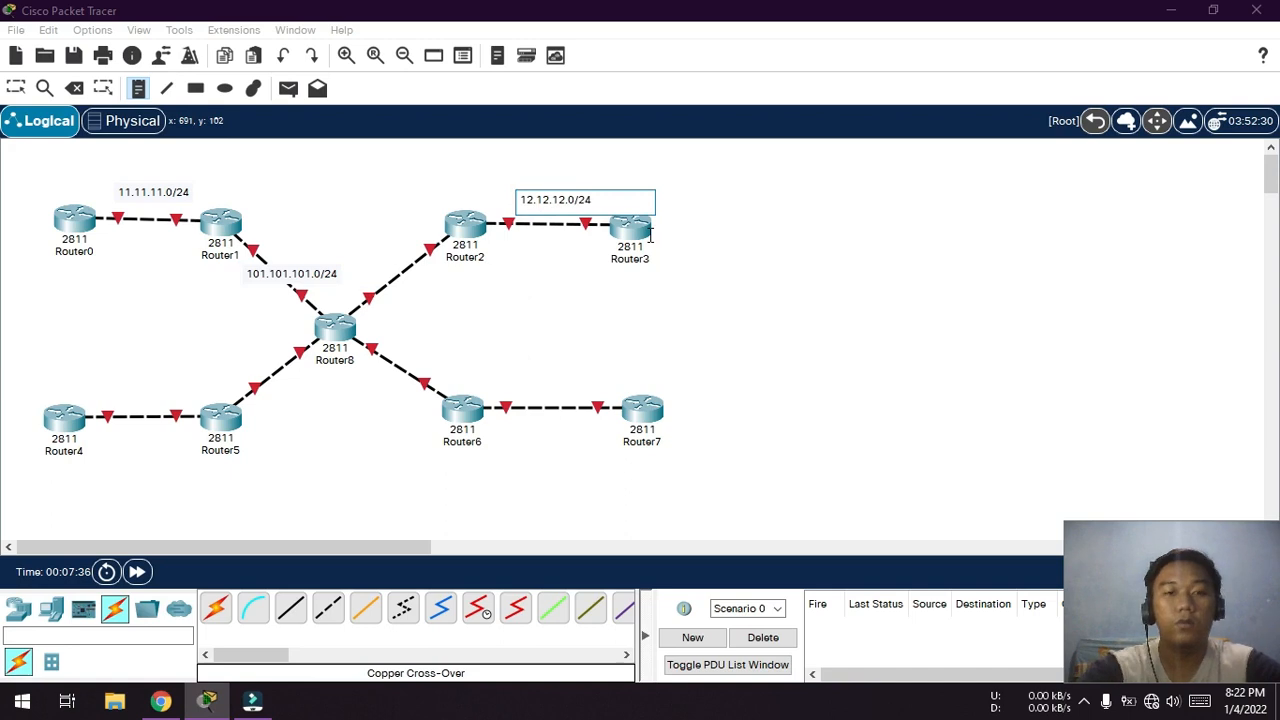
pyautogui.click(361, 276)
pyautogui.write('102.102.102.0/24')
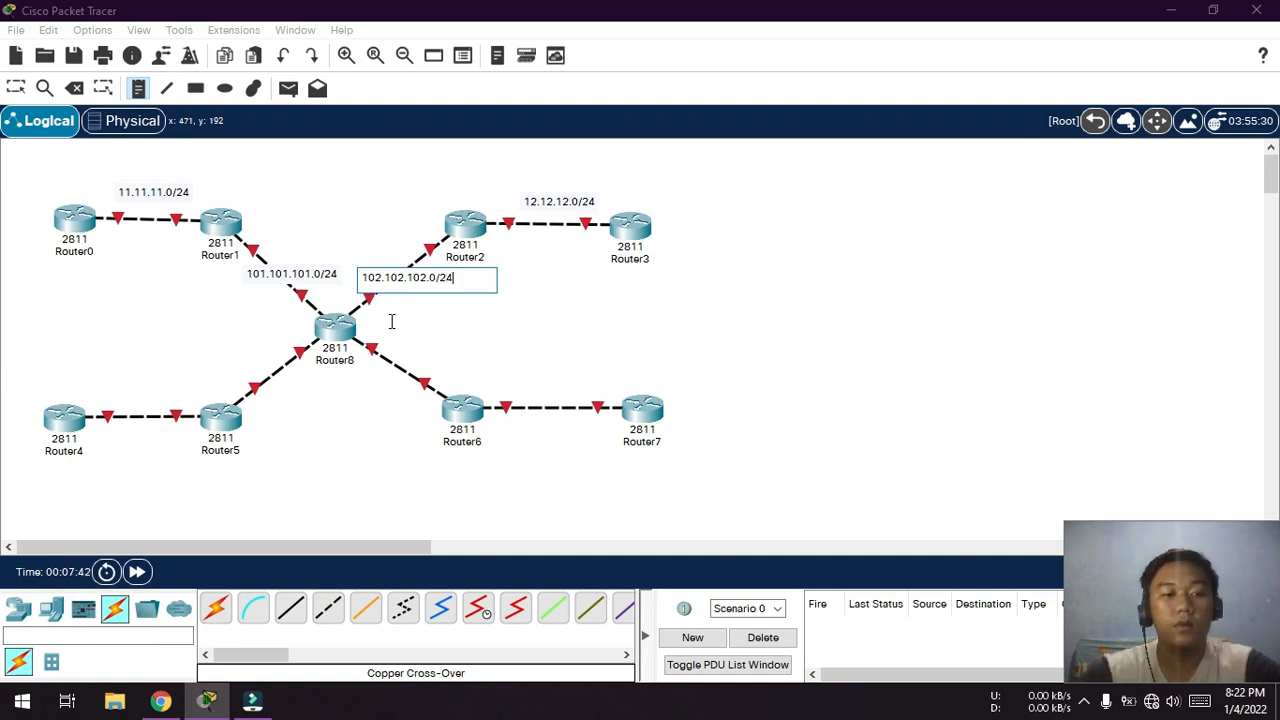
# - Place the network notes 13.13.13.0/24 above the Router4–Router5 link and 103.103.103.0/24 on the Router5–Router8 link
pyautogui.click(117, 389)
pyautogui.write('13.13.13.0/24')
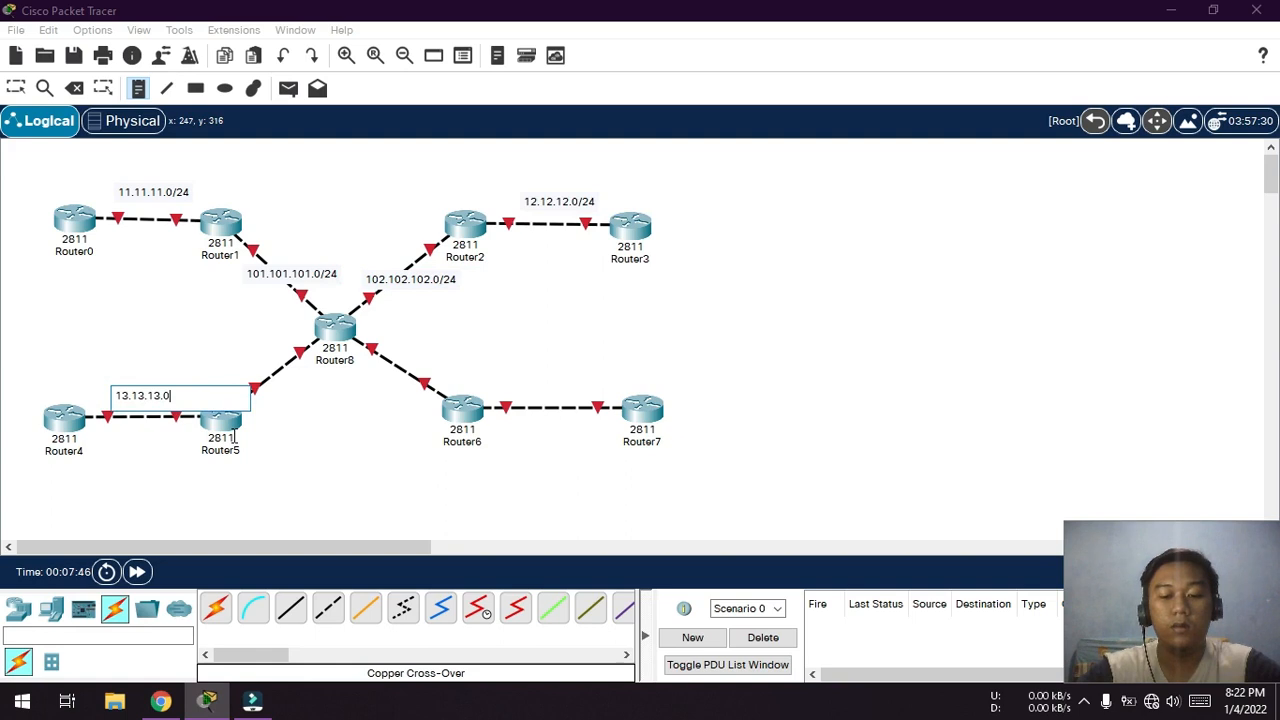
pyautogui.click(236, 367)
pyautogui.write('103.103.103.0/24')
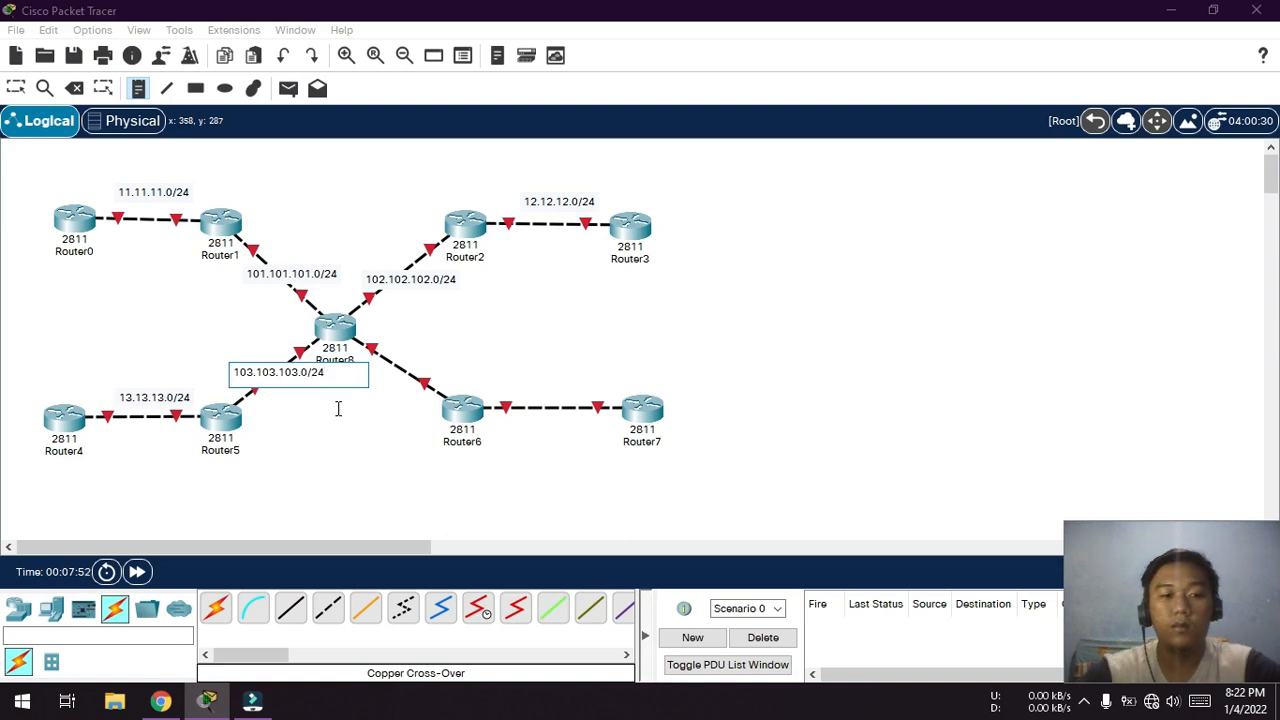
# - Place the network notes 14.14.14.0/24 above the Router6–Router7 link and 104.104.104.0/24 on the Router6–Router8 link
pyautogui.click(522, 386)
pyautogui.write('14.14.14.0/24')
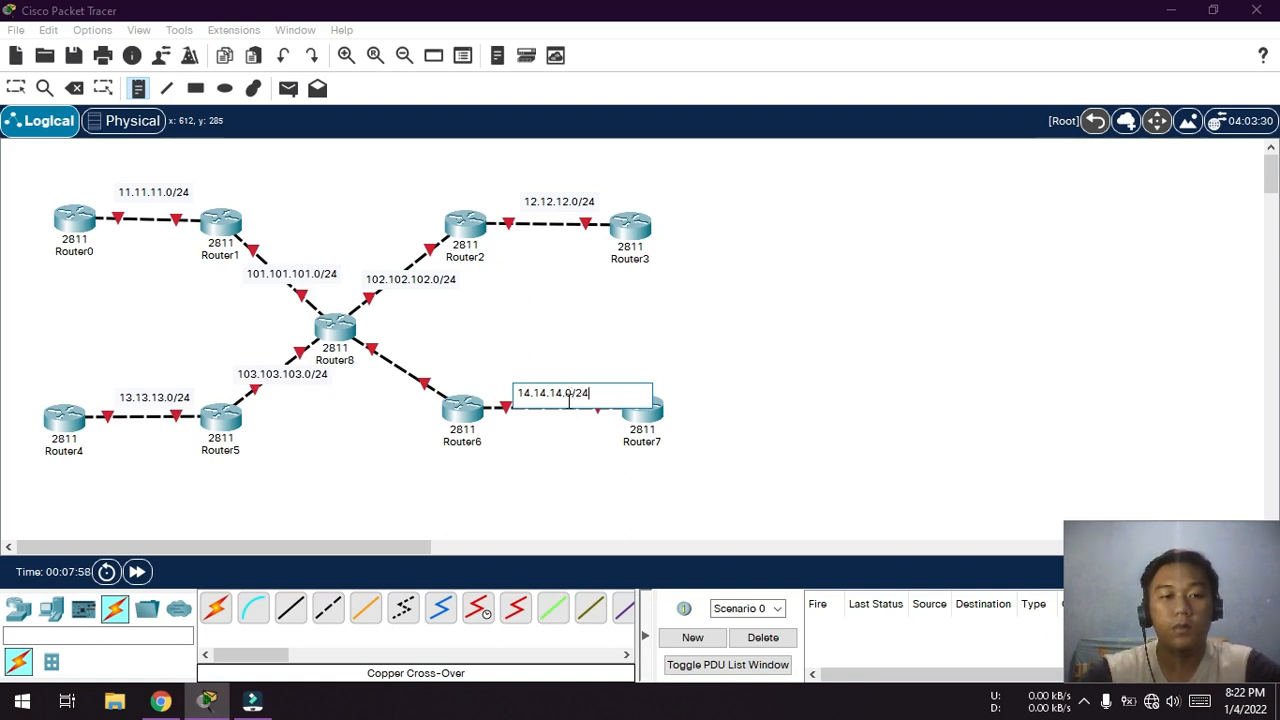
pyautogui.click(387, 360)
pyautogui.write('104.104.104.0/24')
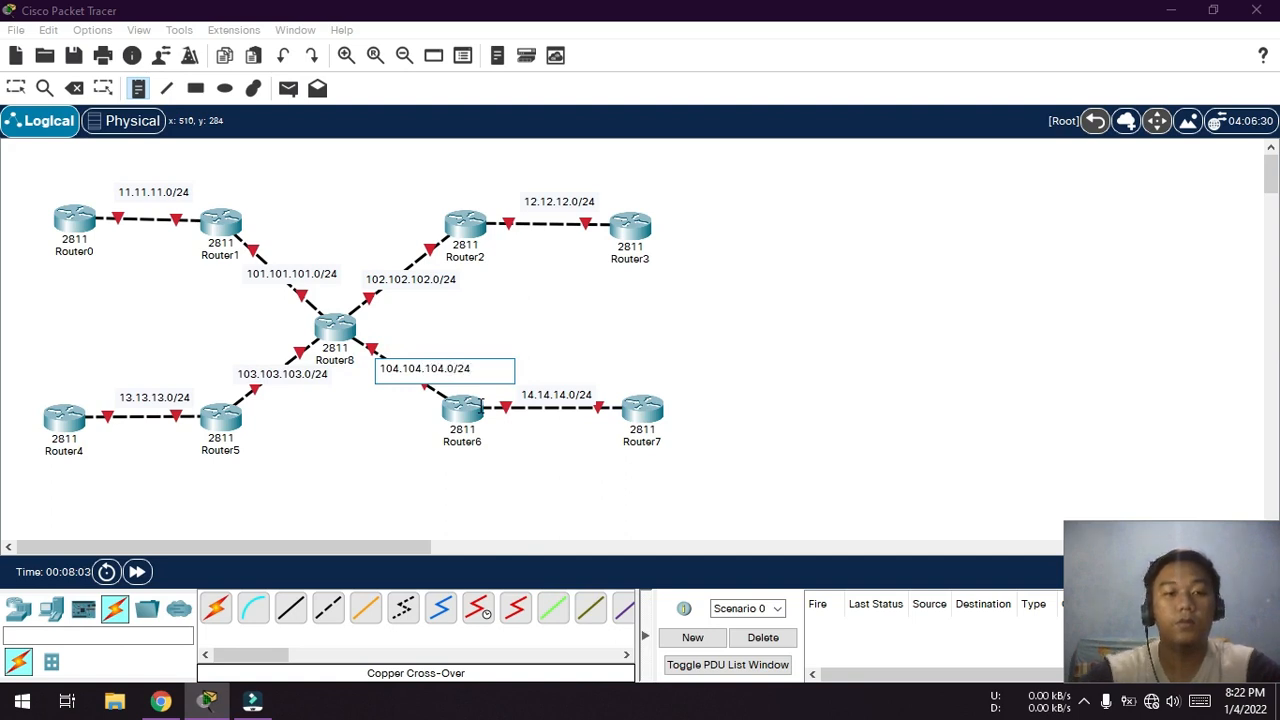
pyautogui.click(18, 90)
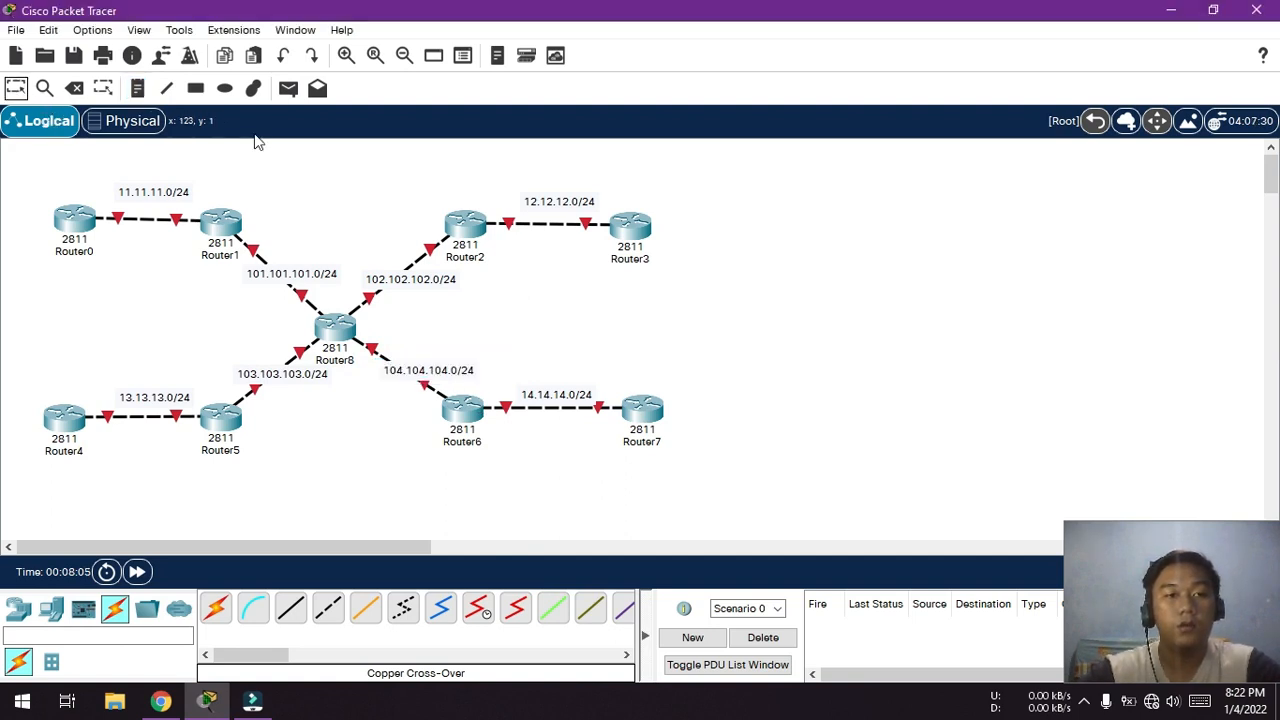
# - Draw unfilled black-outlined rectangles around the four outer router pairs, and shift the Router6–Router7 rectangle to enclose both routers
pyautogui.click(196, 88)
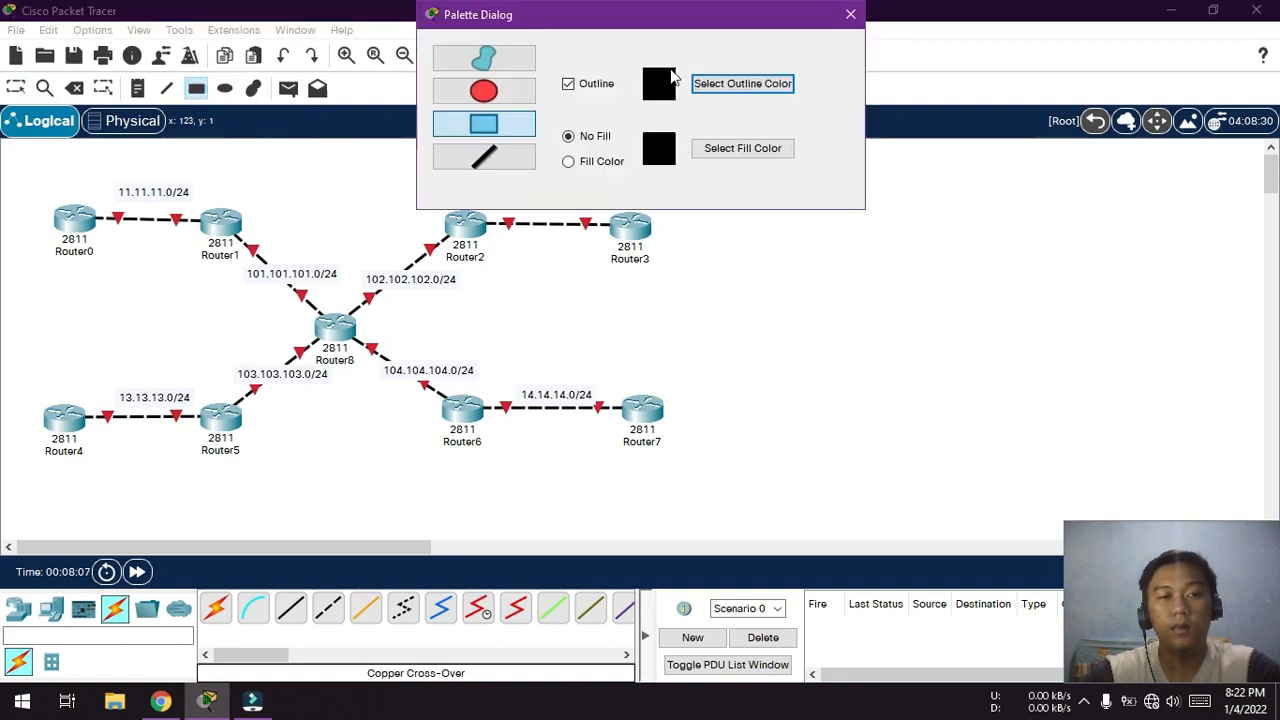
pyautogui.click(850, 14)
pyautogui.moveTo(38, 175); pyautogui.dragTo(269, 273)
pyautogui.moveTo(413, 180); pyautogui.dragTo(683, 281)
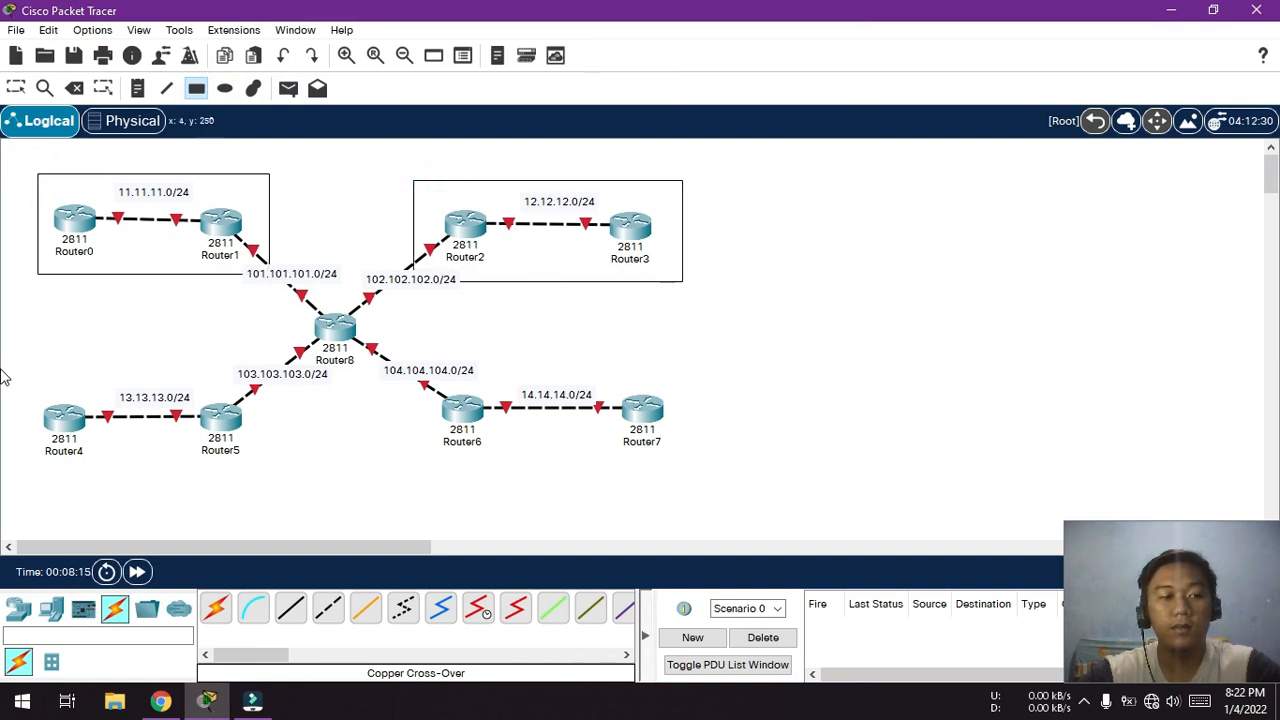
pyautogui.moveTo(20, 374); pyautogui.dragTo(267, 476)
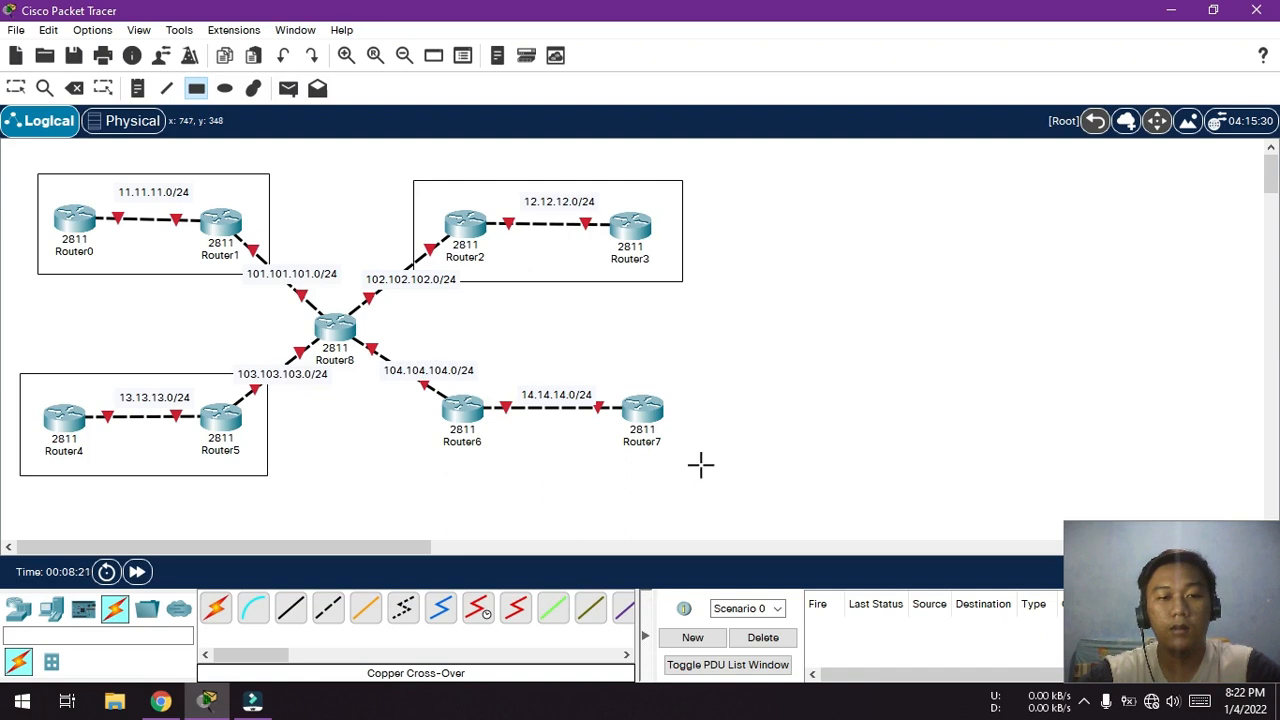
pyautogui.moveTo(700, 464); pyautogui.dragTo(441, 377)
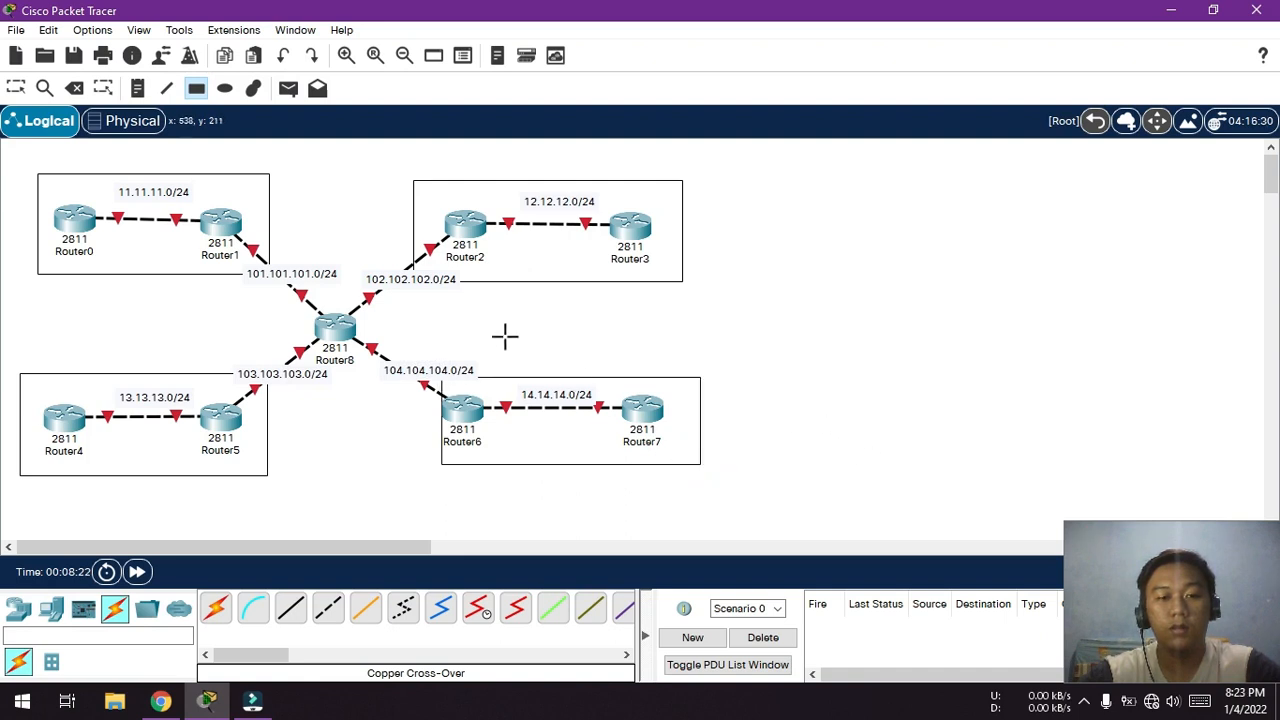
pyautogui.click(16, 88)
pyautogui.moveTo(546, 464); pyautogui.dragTo(540, 472)
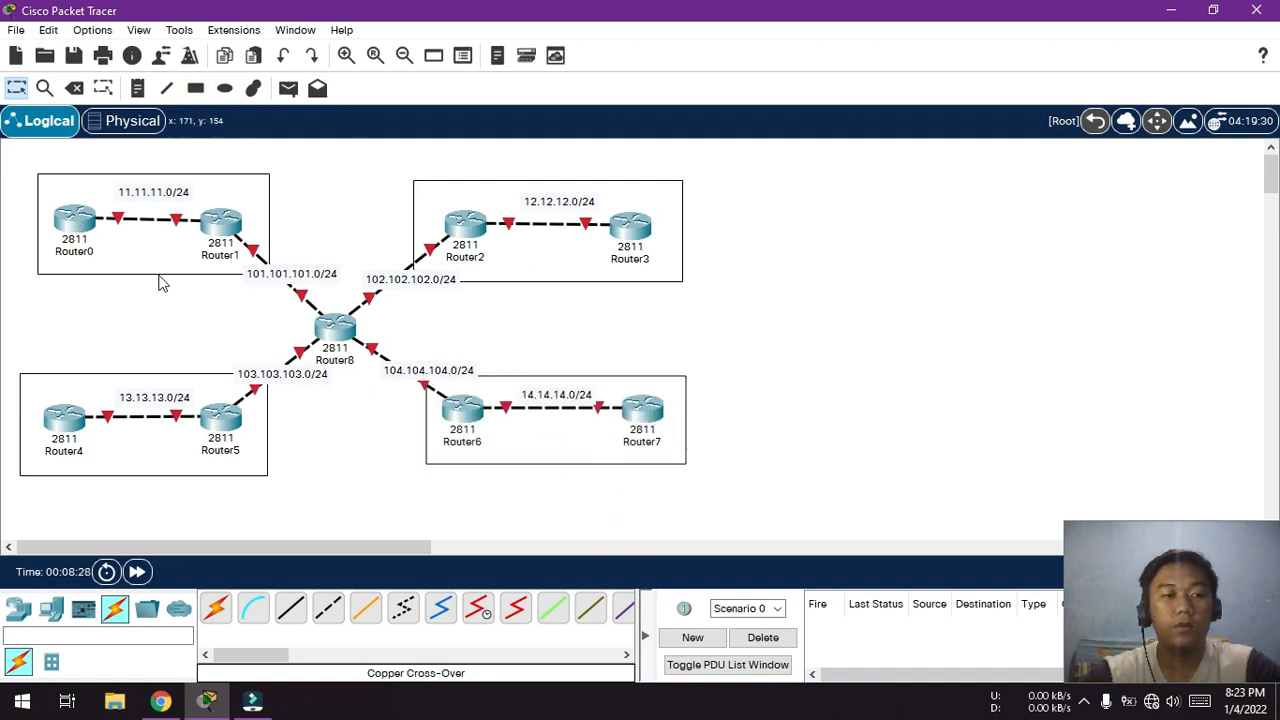
# - Add the interface notes Fa0/0 beside Router0 and Fa0/1 beside Router1, aligned just beneath their link
pyautogui.click(137, 88)
pyautogui.click(98, 241)
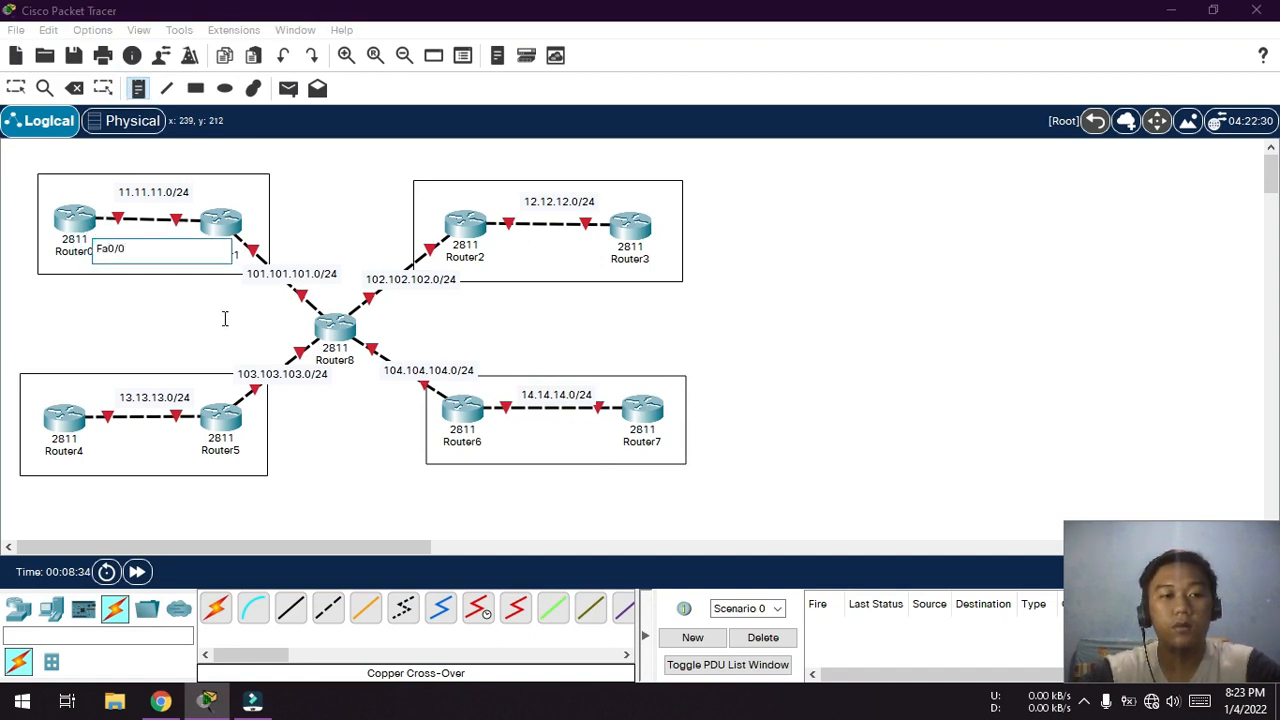
pyautogui.click(203, 284)
pyautogui.write('Fa0/1')
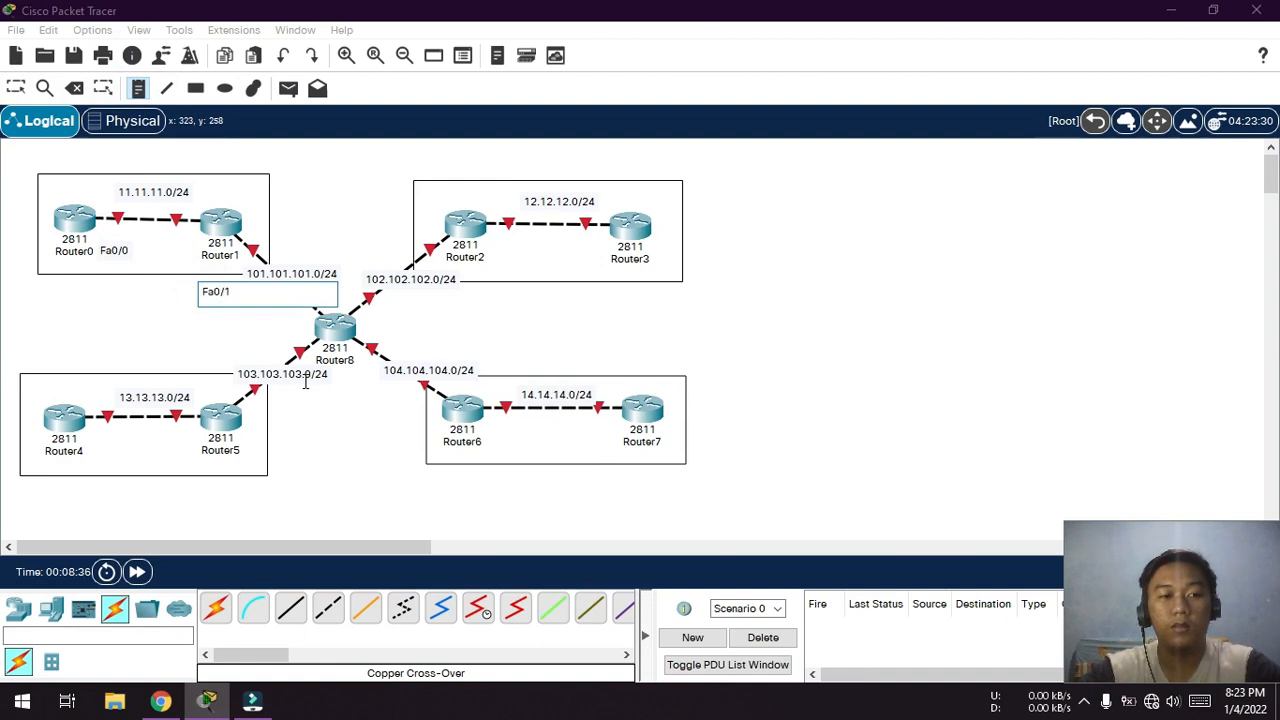
pyautogui.click(16, 88)
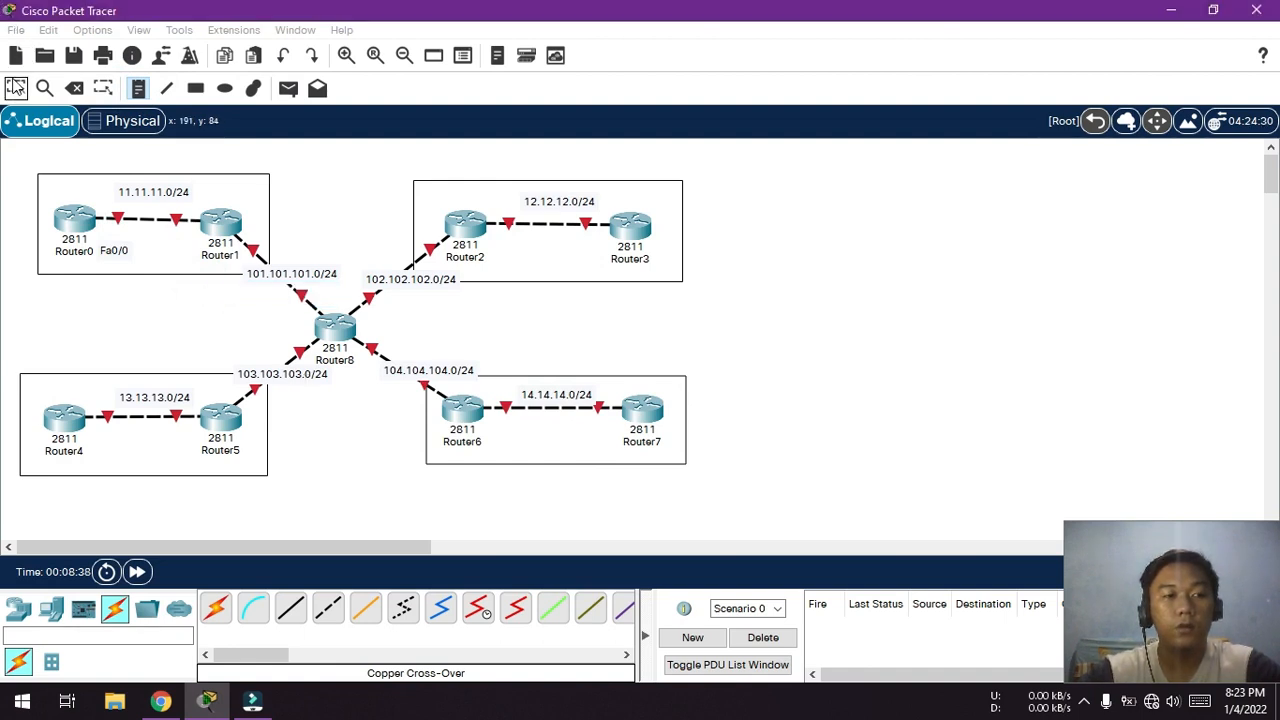
pyautogui.moveTo(225, 300); pyautogui.dragTo(117, 247)
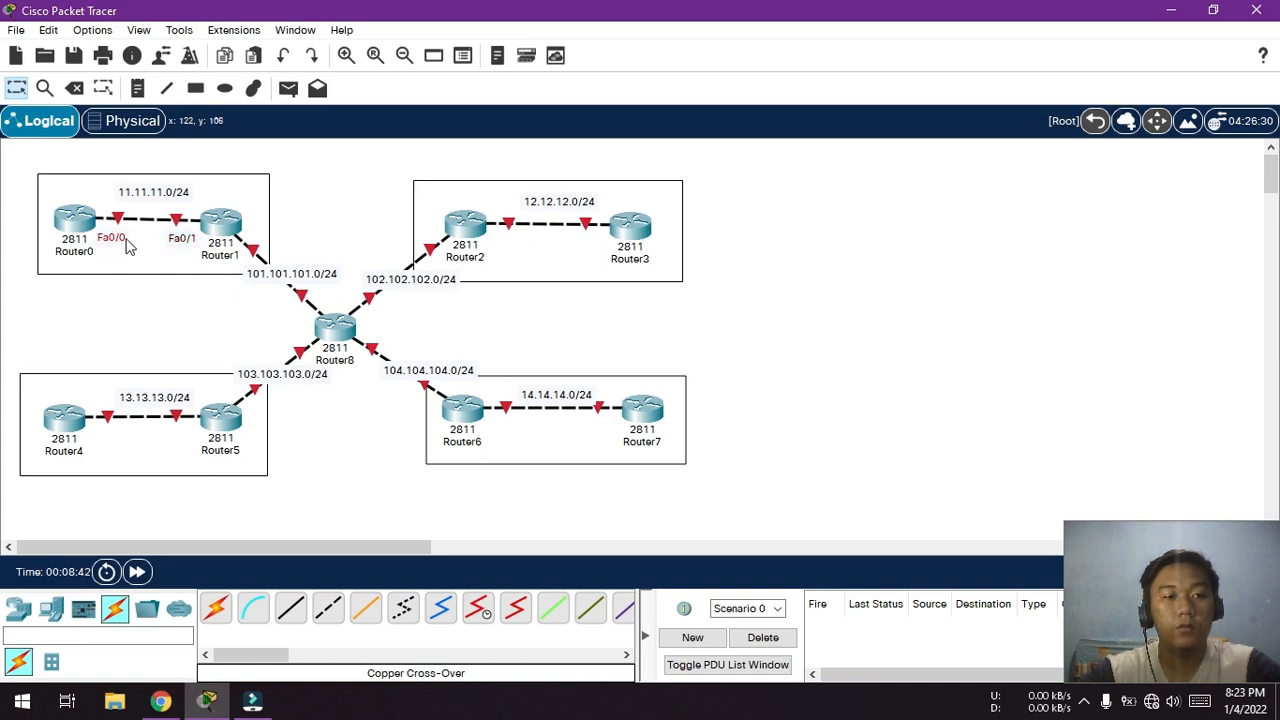
# - Duplicate the Fa0/0 and Fa0/1 notes and place the copies beneath the Router4–Router5 link, with Fa0/0 at Router4 and Fa0/1 at Router5
pyautogui.hotkey('ctrl', 'v')
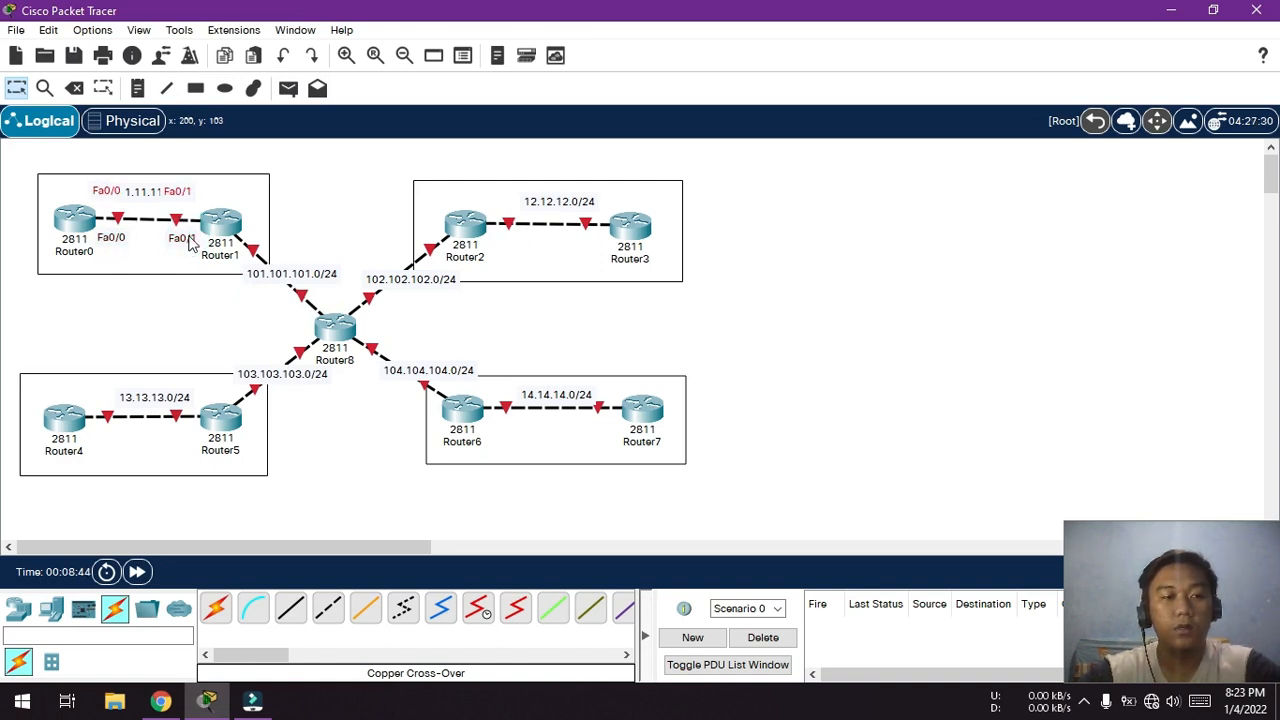
pyautogui.moveTo(181, 197); pyautogui.dragTo(182, 379)
pyautogui.moveTo(183, 396); pyautogui.dragTo(172, 210)
pyautogui.doubleClick(177, 190)
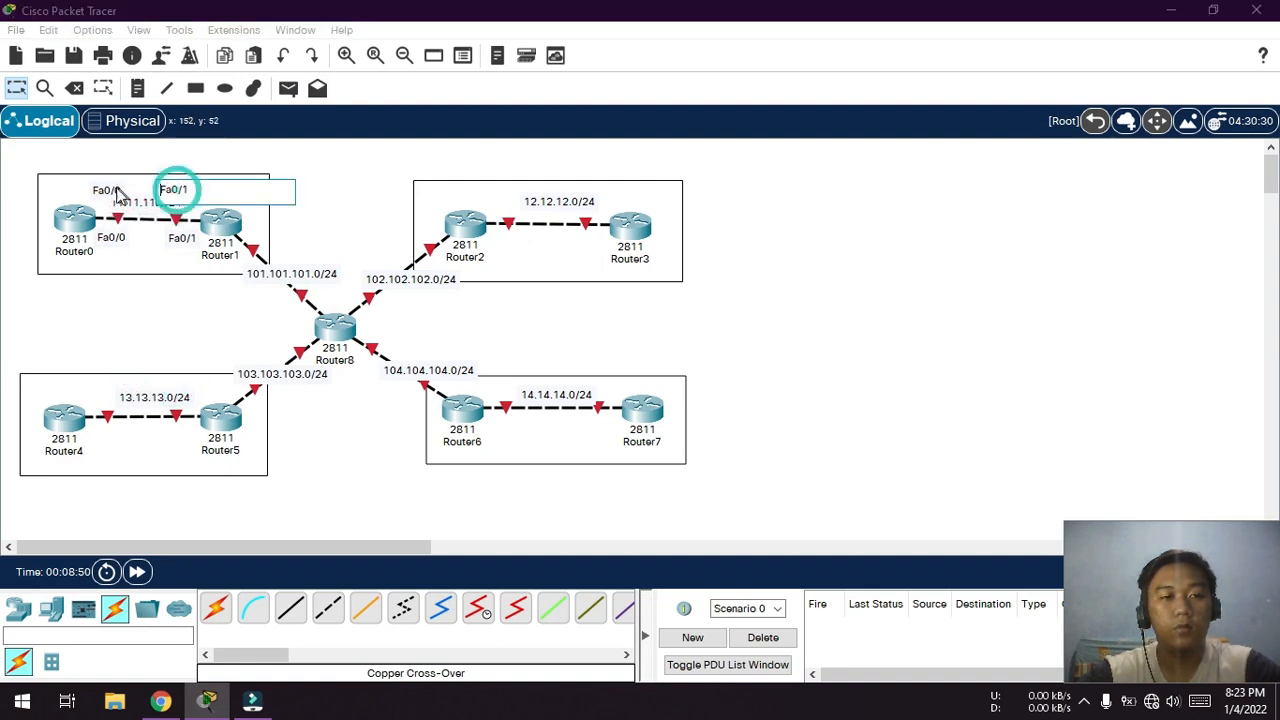
pyautogui.click(100, 188)
pyautogui.keyDown('ctrl'); pyautogui.click(172, 190); pyautogui.keyUp('ctrl')
pyautogui.moveTo(172, 190); pyautogui.dragTo(175, 440)
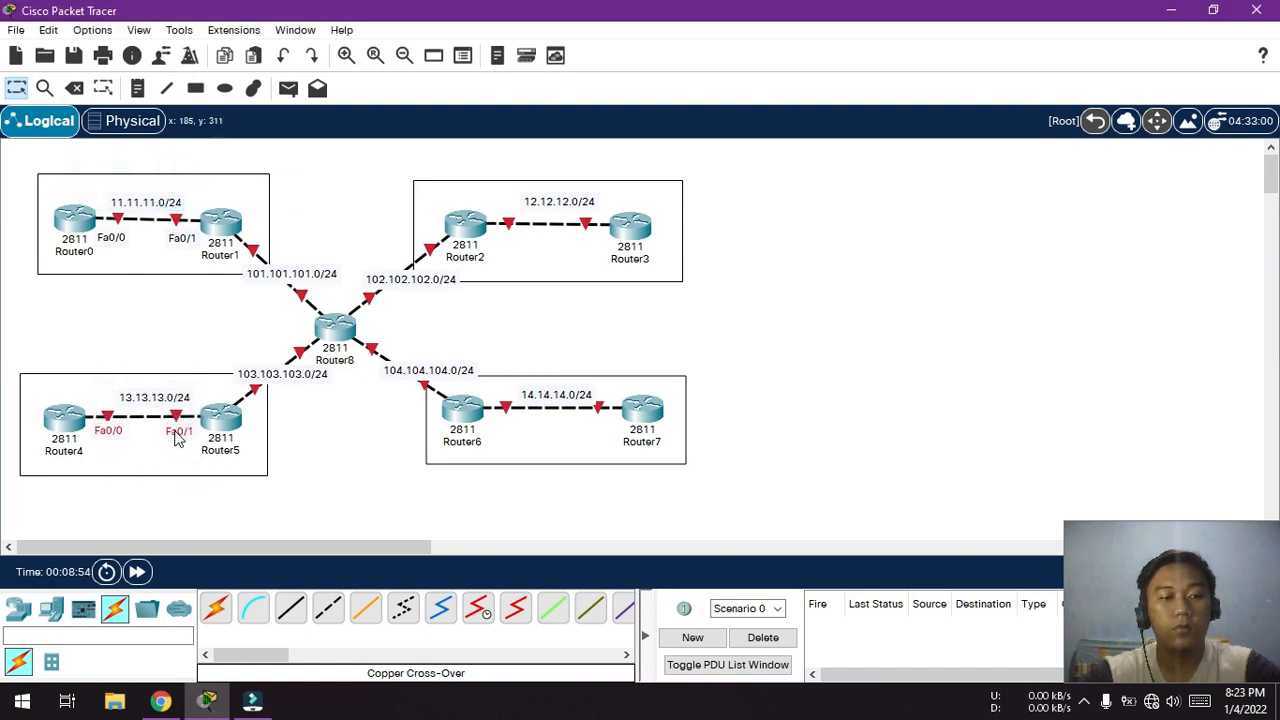
# - Add the interface notes Fa0/1 beside Router2 and Fa0/0 beside Router3, aligned just beneath their link
pyautogui.click(137, 88)
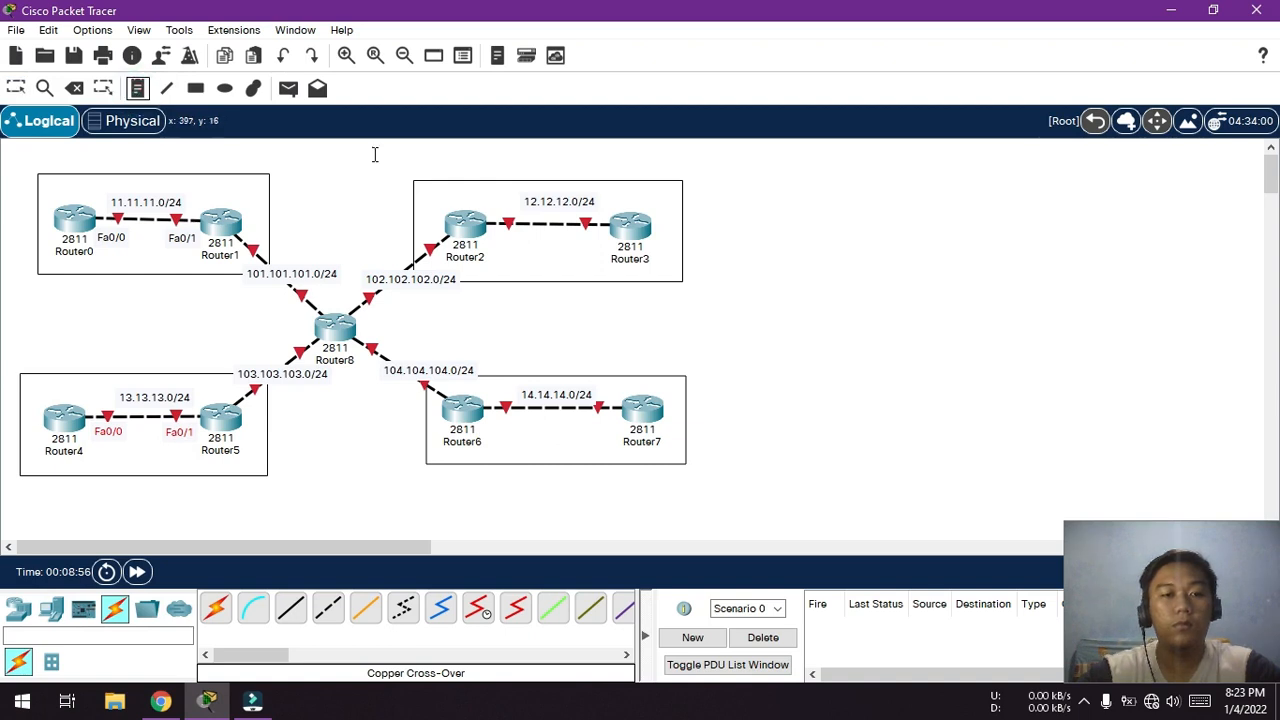
pyautogui.click(492, 242)
pyautogui.write('Fa0/1')
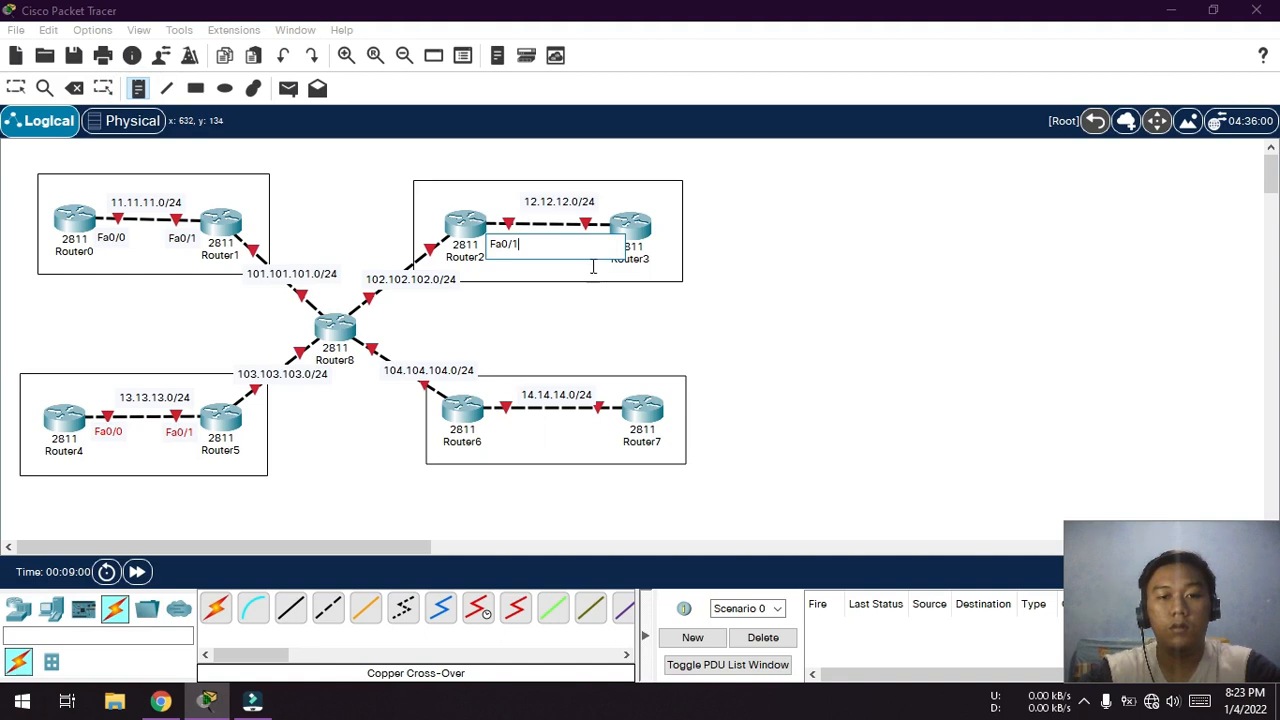
pyautogui.click(583, 268)
pyautogui.write('Fa0/0')
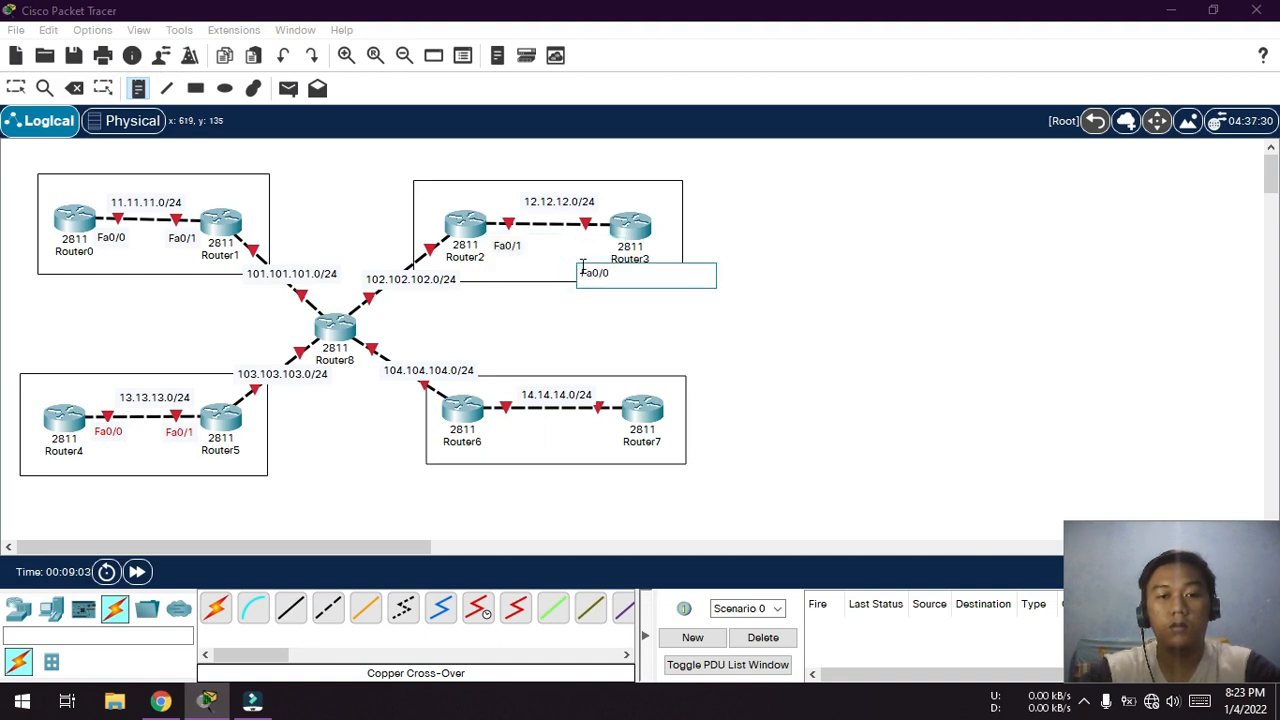
pyautogui.click(16, 90)
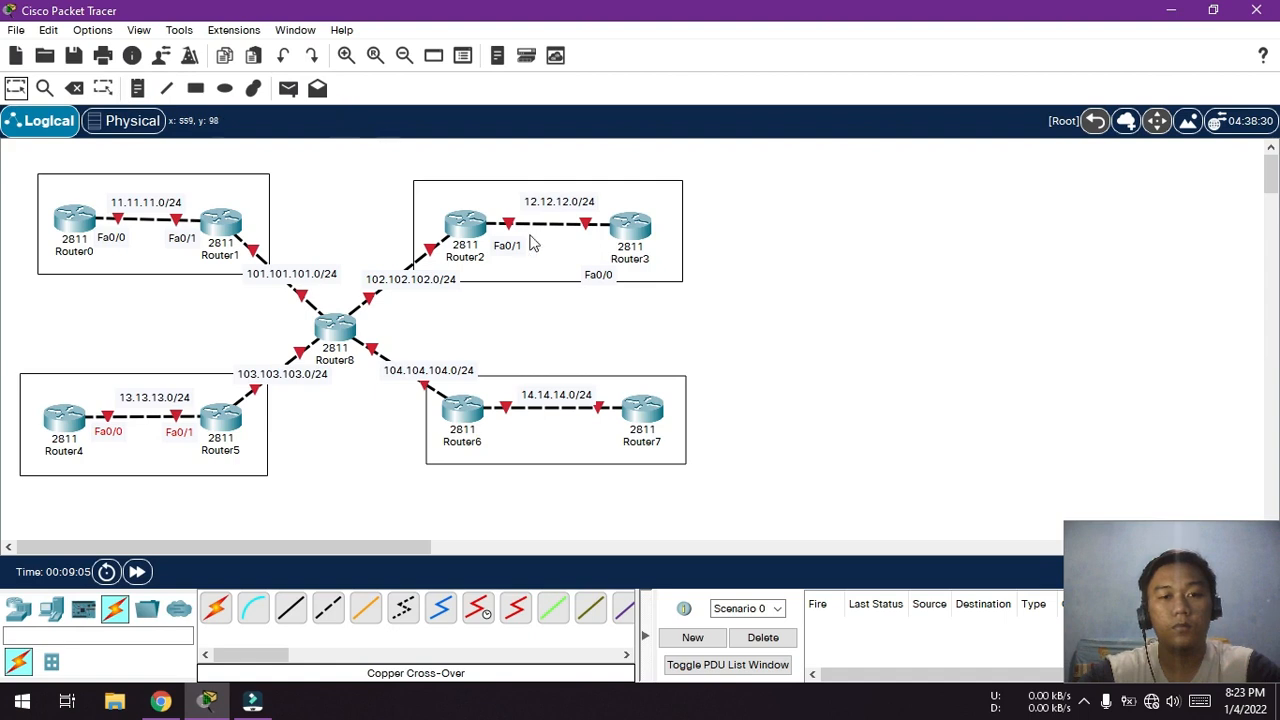
pyautogui.moveTo(595, 275); pyautogui.dragTo(590, 250)
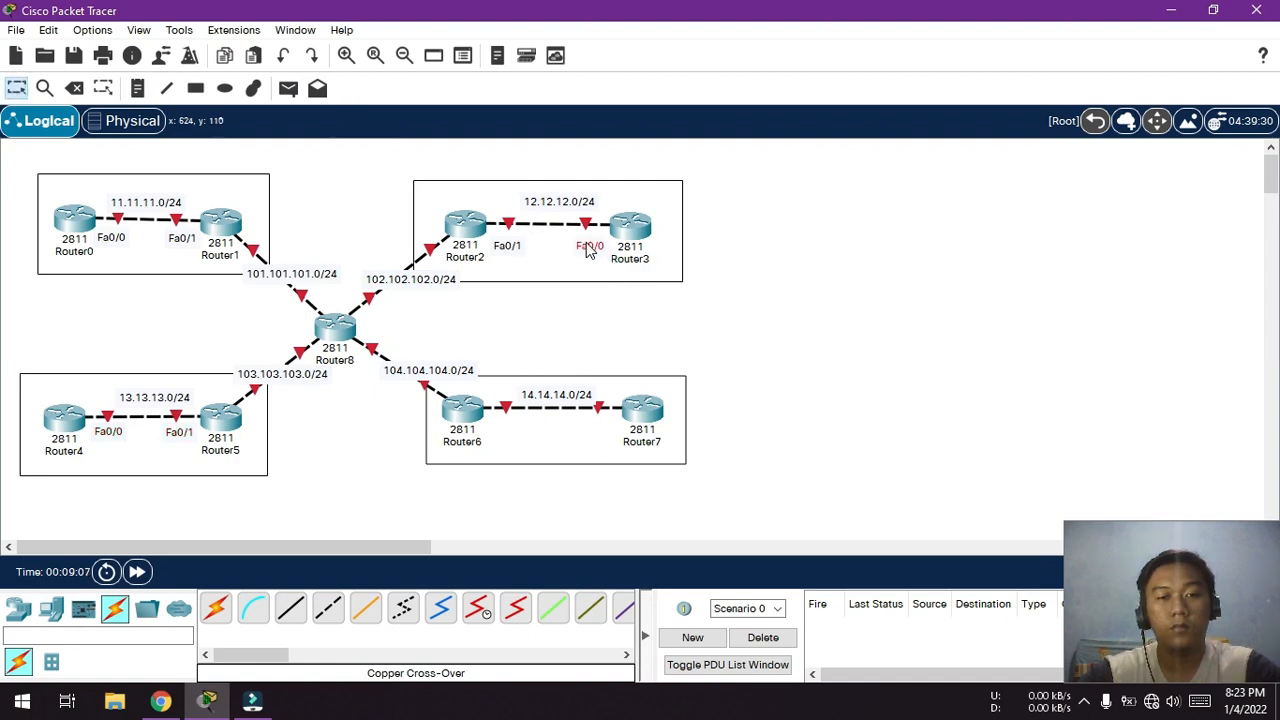
# - Duplicate the Router2–Router3 interface notes and place the copies beneath the Router6–Router7 link, with Fa0/1 at Router6 and Fa0/0 at Router7
pyautogui.keyDown('ctrl'); pyautogui.click(507, 248); pyautogui.keyUp('ctrl')
pyautogui.hotkey('ctrl', 'c')
pyautogui.hotkey('ctrl', 'v')
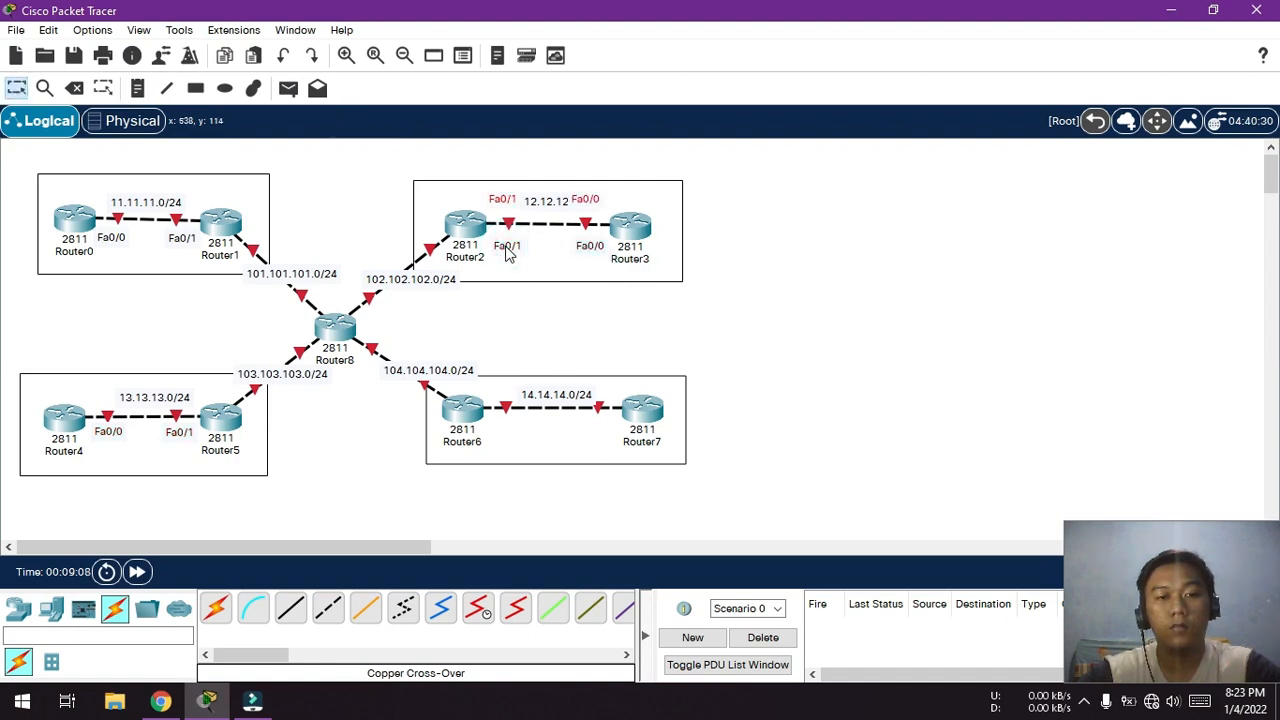
pyautogui.moveTo(506, 204); pyautogui.dragTo(511, 432)
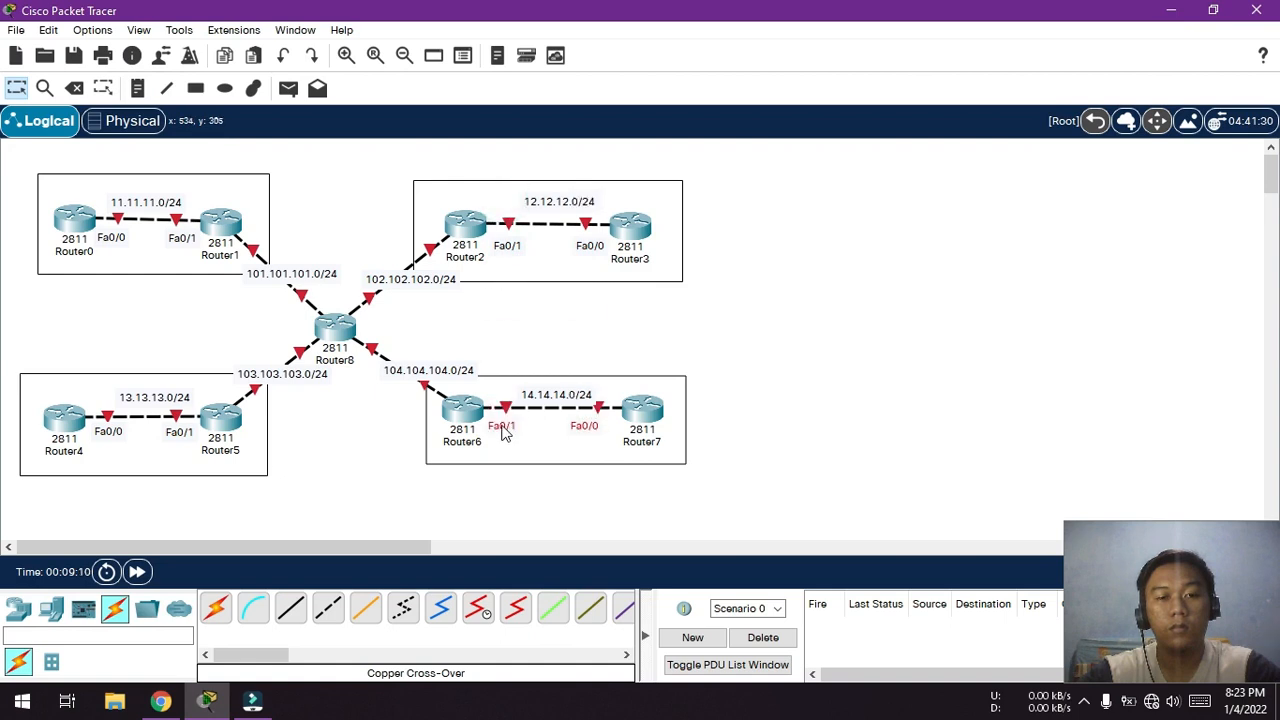
pyautogui.click(588, 497)
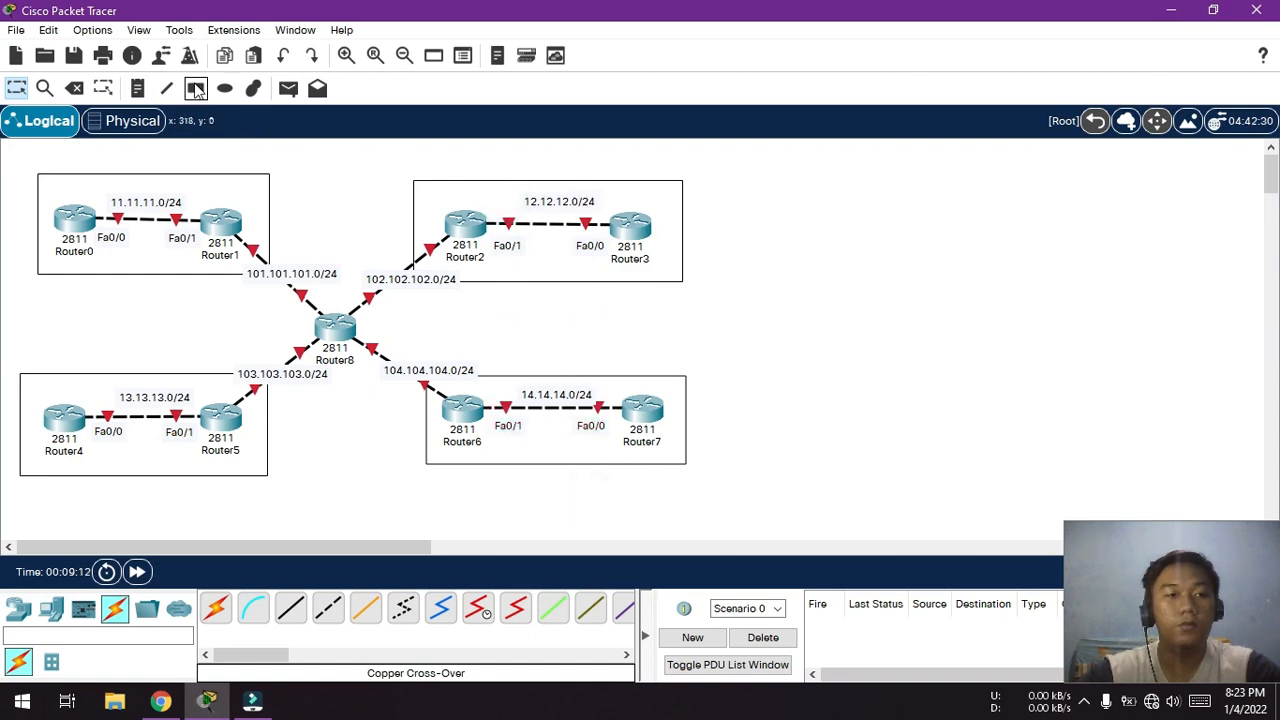
# - Add a Fa0/0 note at each end of the Router1–Router8 link and position both close to their connection points
pyautogui.click(139, 89)
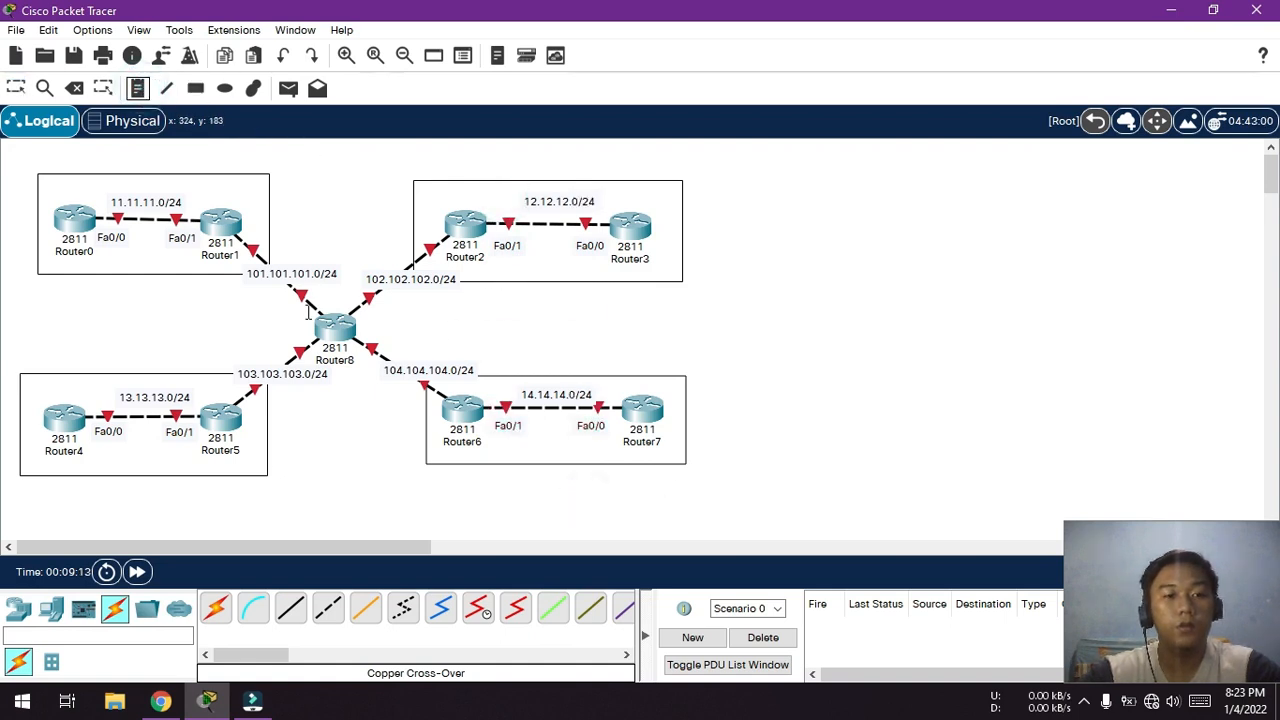
pyautogui.click(248, 230)
pyautogui.write('Fa0/0')
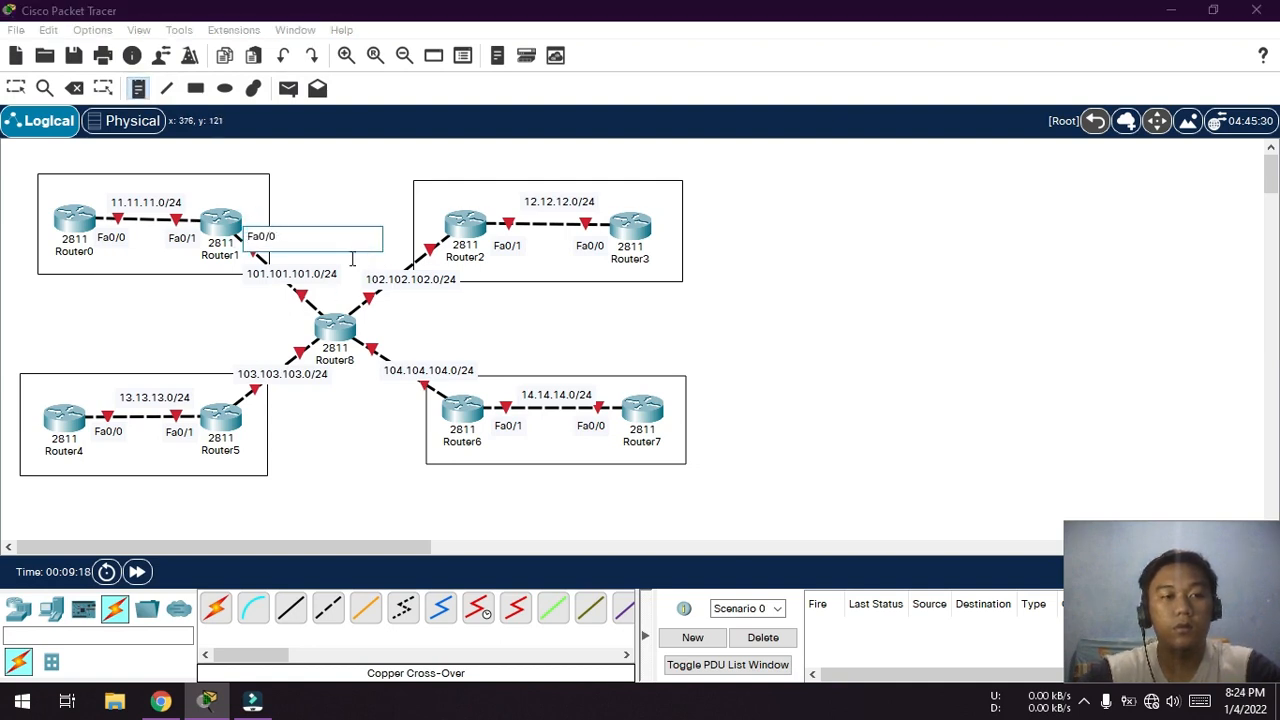
pyautogui.click(286, 305)
pyautogui.write('Fa0/0')
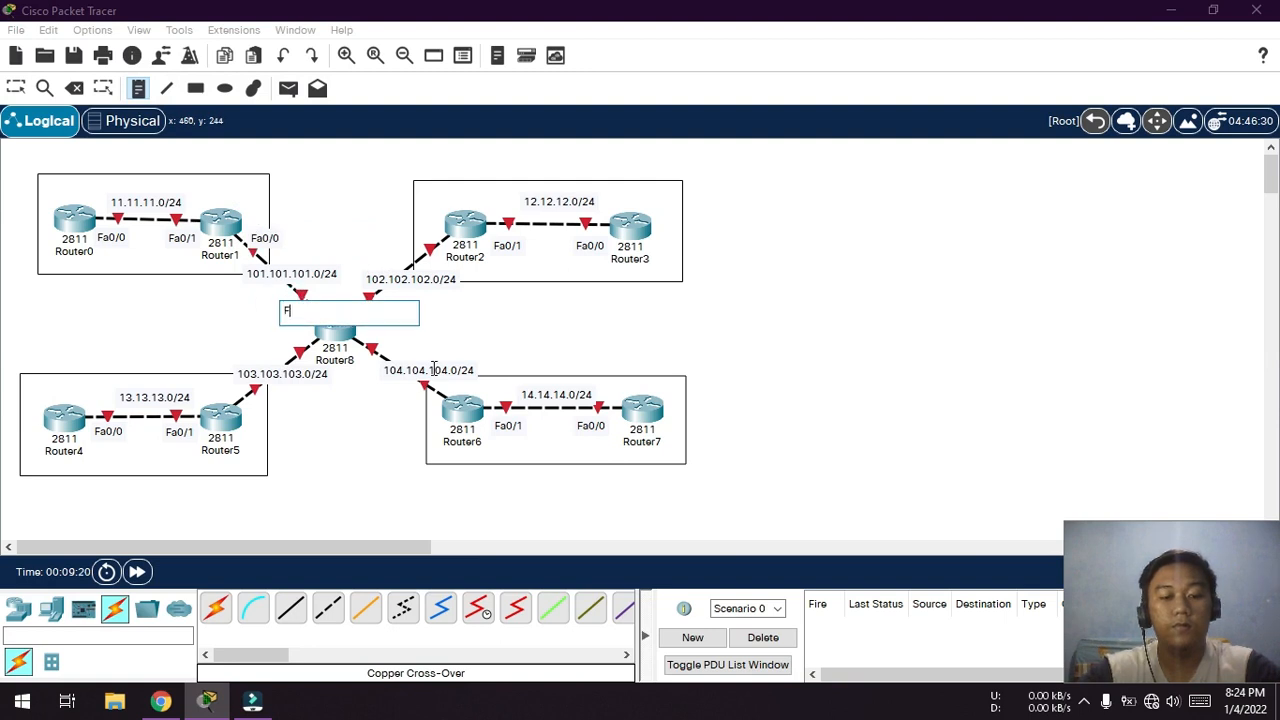
pyautogui.click(15, 88)
pyautogui.moveTo(302, 312)
pyautogui.mouseDown()
pyautogui.moveTo(332, 306)
pyautogui.moveTo(314, 305)
pyautogui.mouseUp()
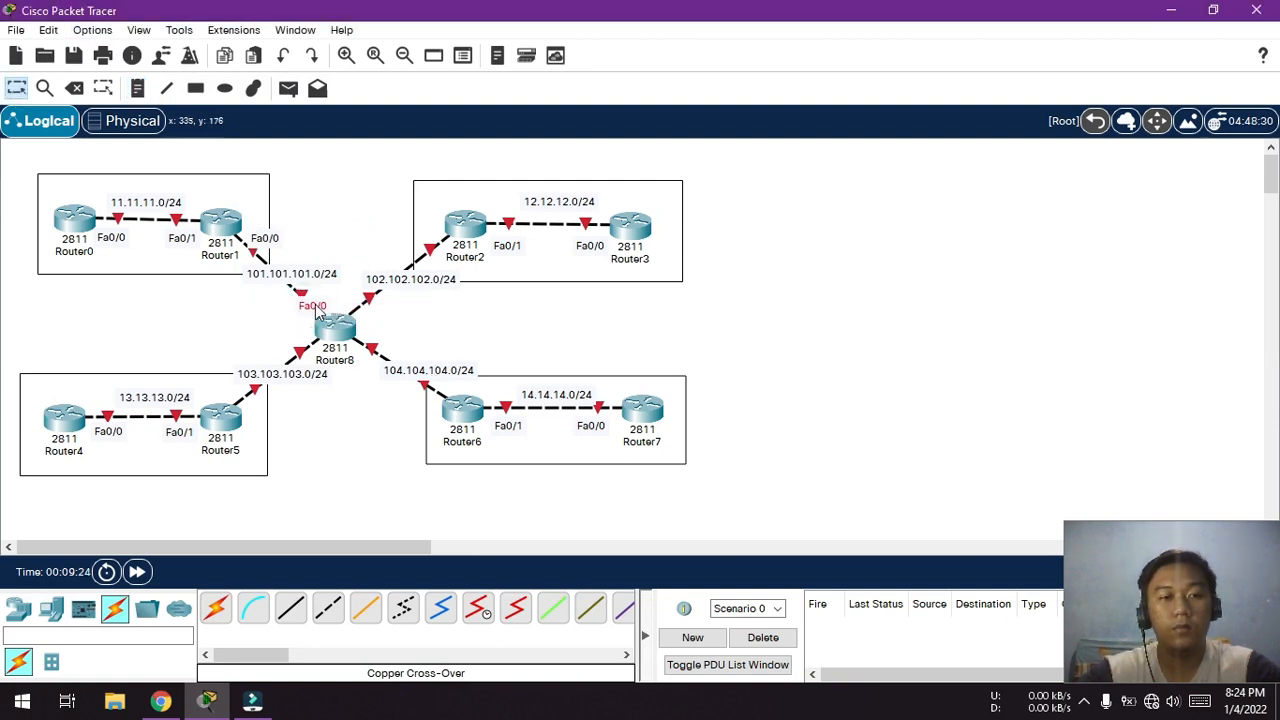
pyautogui.moveTo(266, 242); pyautogui.dragTo(253, 245)
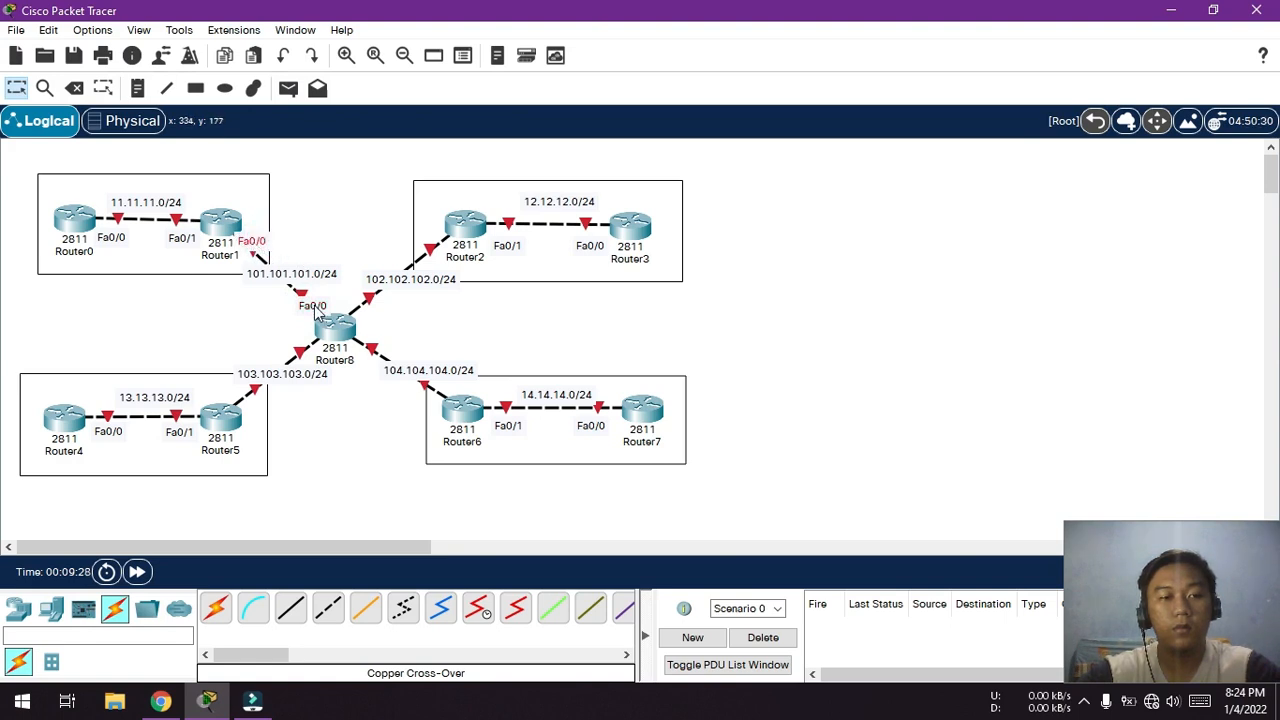
# - Duplicate the Fa0/0 note and place the copies beside the Router8-facing link ends of Router2, Router5 and Router6
pyautogui.hotkey('ctrl', 'c')
pyautogui.hotkey('ctrl', 'v')
pyautogui.moveTo(250, 196); pyautogui.dragTo(428, 238)
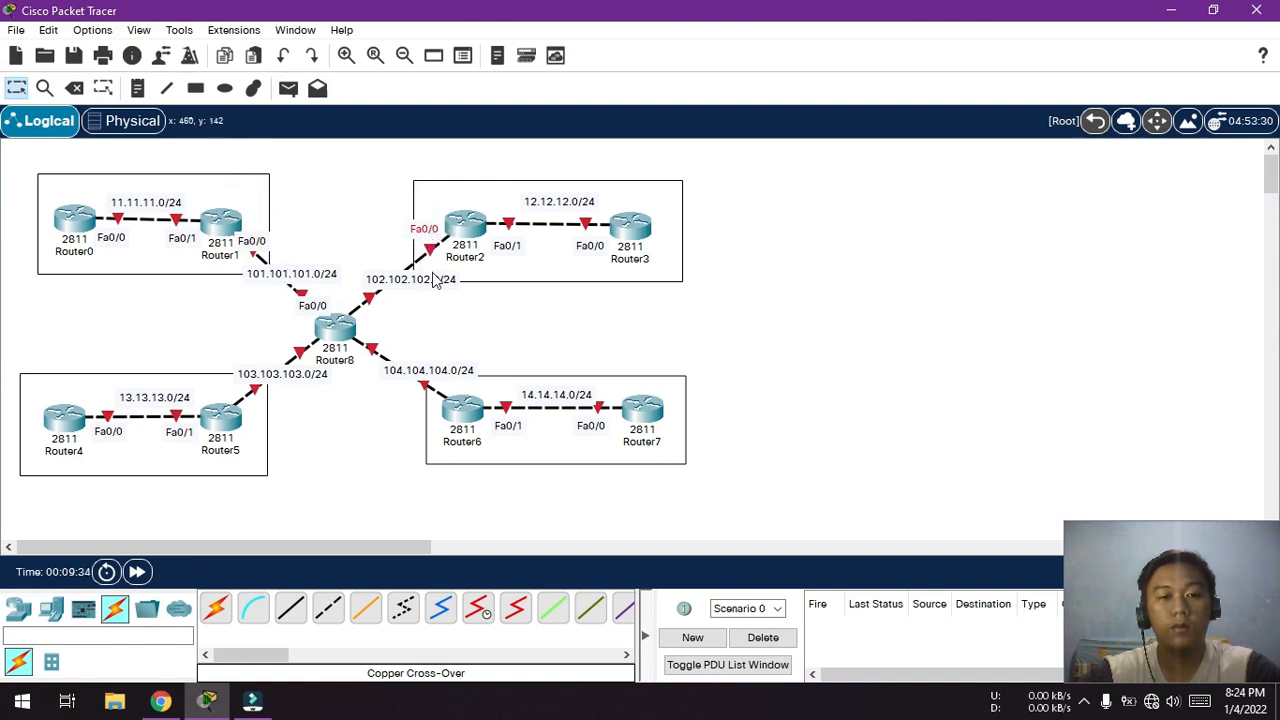
pyautogui.hotkey('ctrl', 'v')
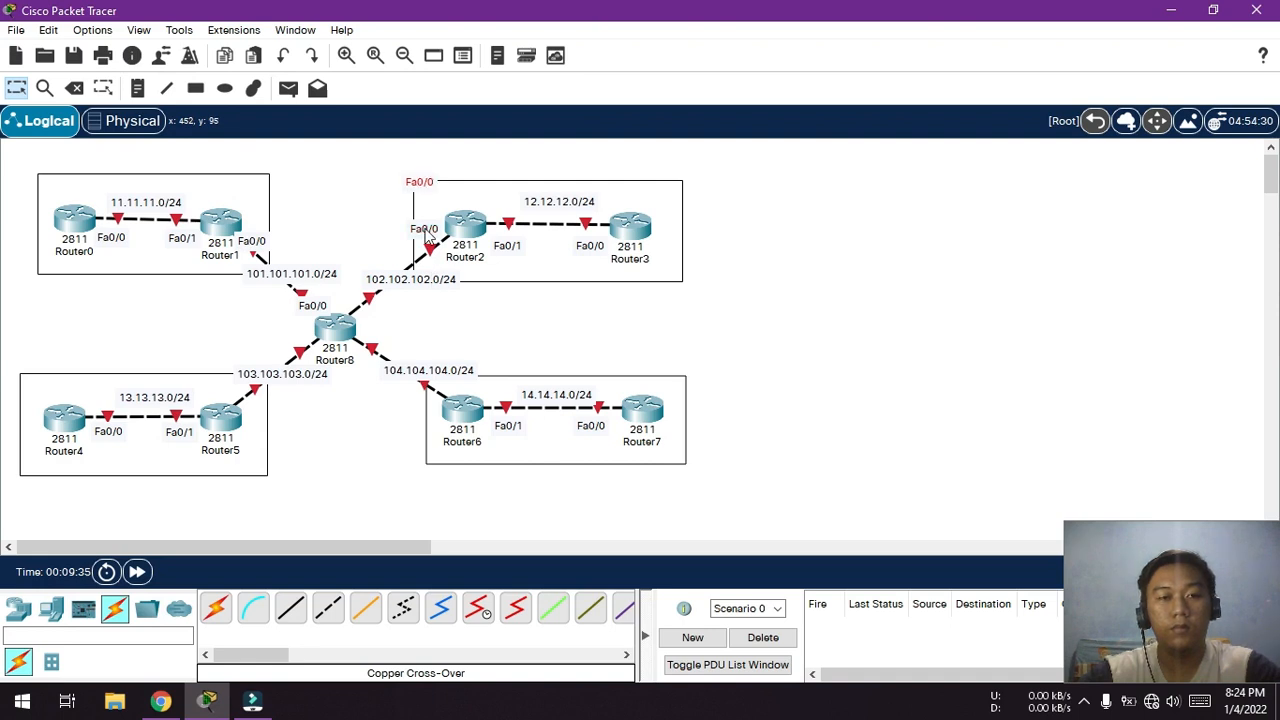
pyautogui.moveTo(422, 186); pyautogui.dragTo(439, 396)
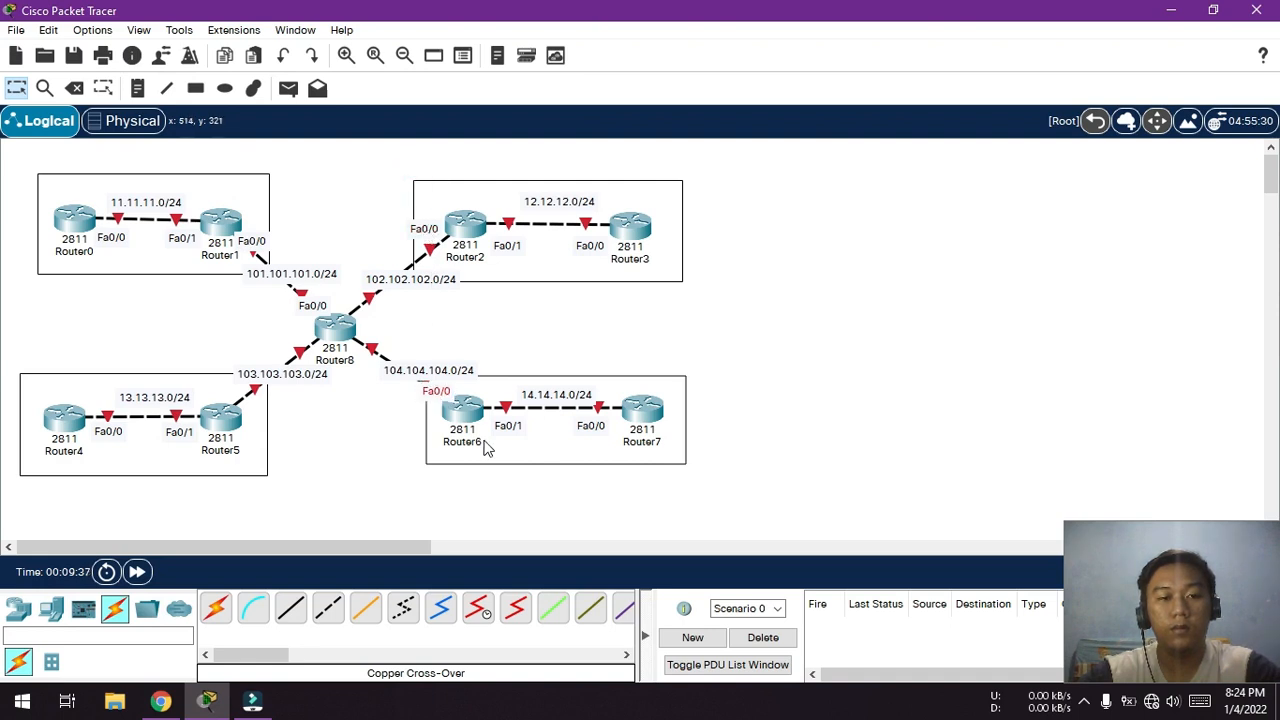
pyautogui.hotkey('ctrl', 'v')
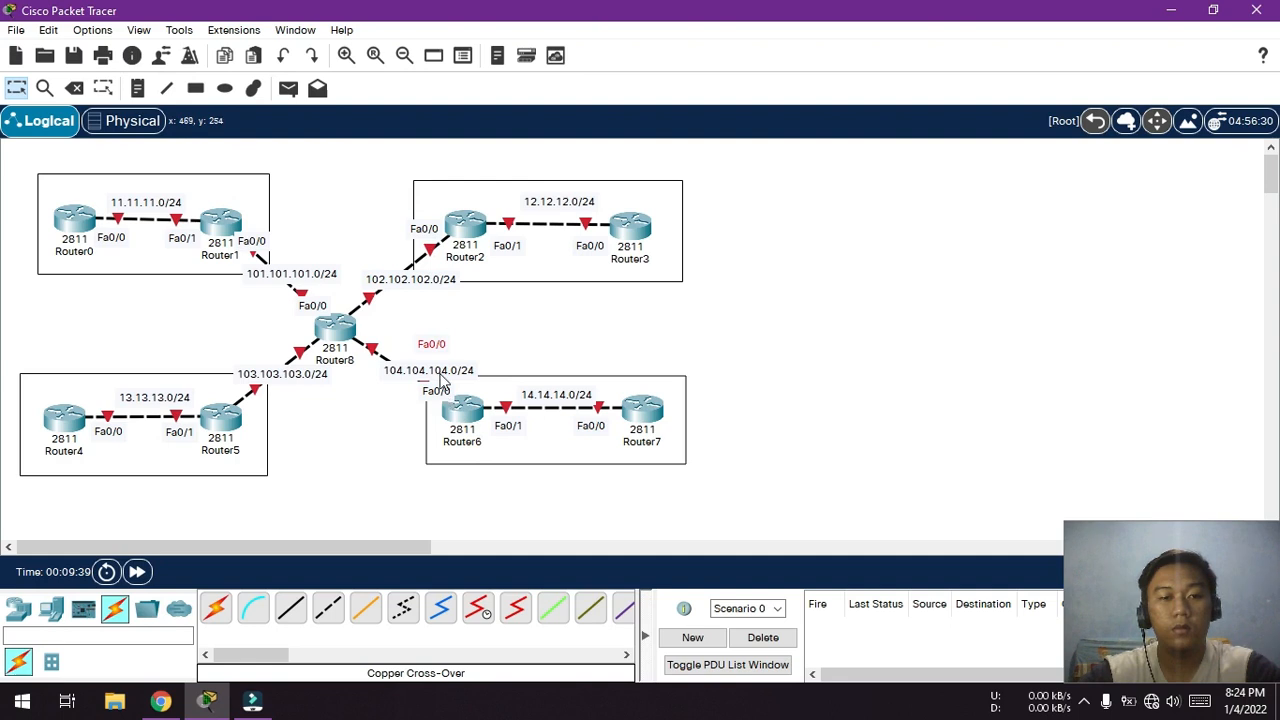
pyautogui.moveTo(430, 346); pyautogui.dragTo(368, 350)
pyautogui.moveTo(294, 381); pyautogui.dragTo(262, 413)
pyautogui.moveTo(436, 396); pyautogui.dragTo(419, 411)
# - Add Router8 interface notes Fa0/1 at the Router2 link, Fa1/0 at the Router5 link and Fa1/1 at the Router6 link, positioned close to the router
pyautogui.click(137, 88)
pyautogui.click(361, 299)
pyautogui.write('Fa0/1')
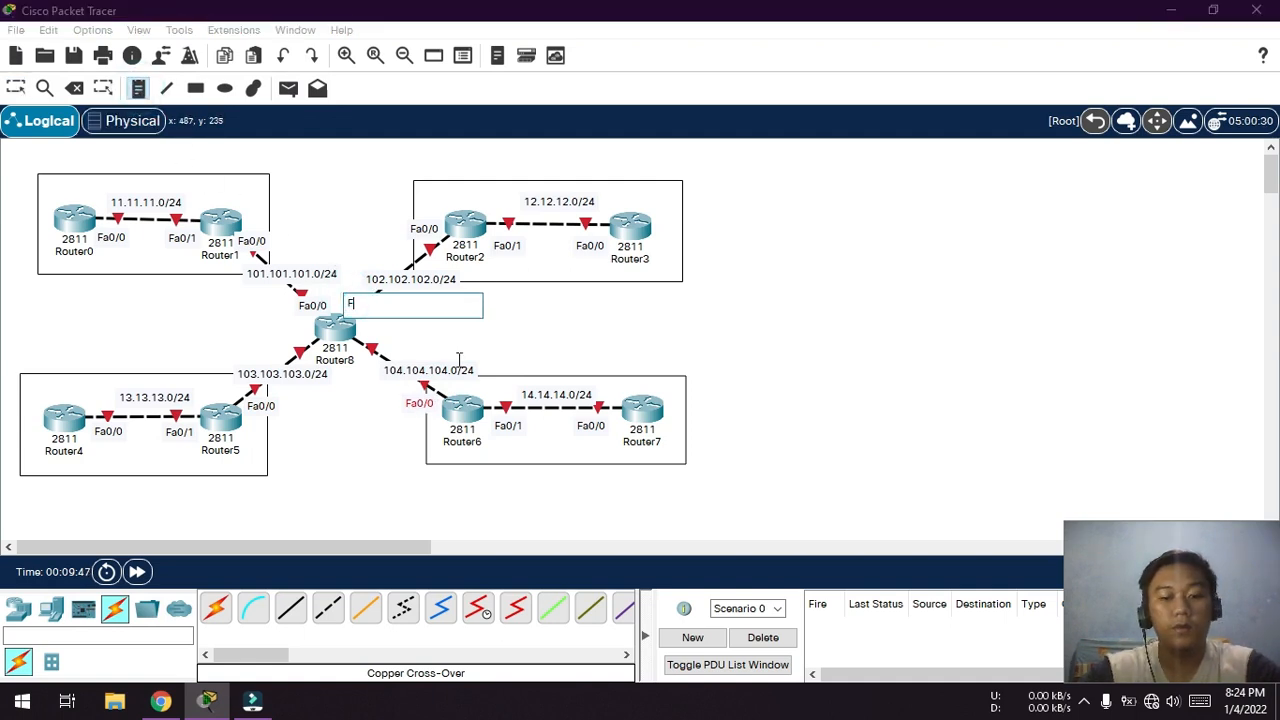
pyautogui.click(289, 338)
pyautogui.write('Fa1/0')
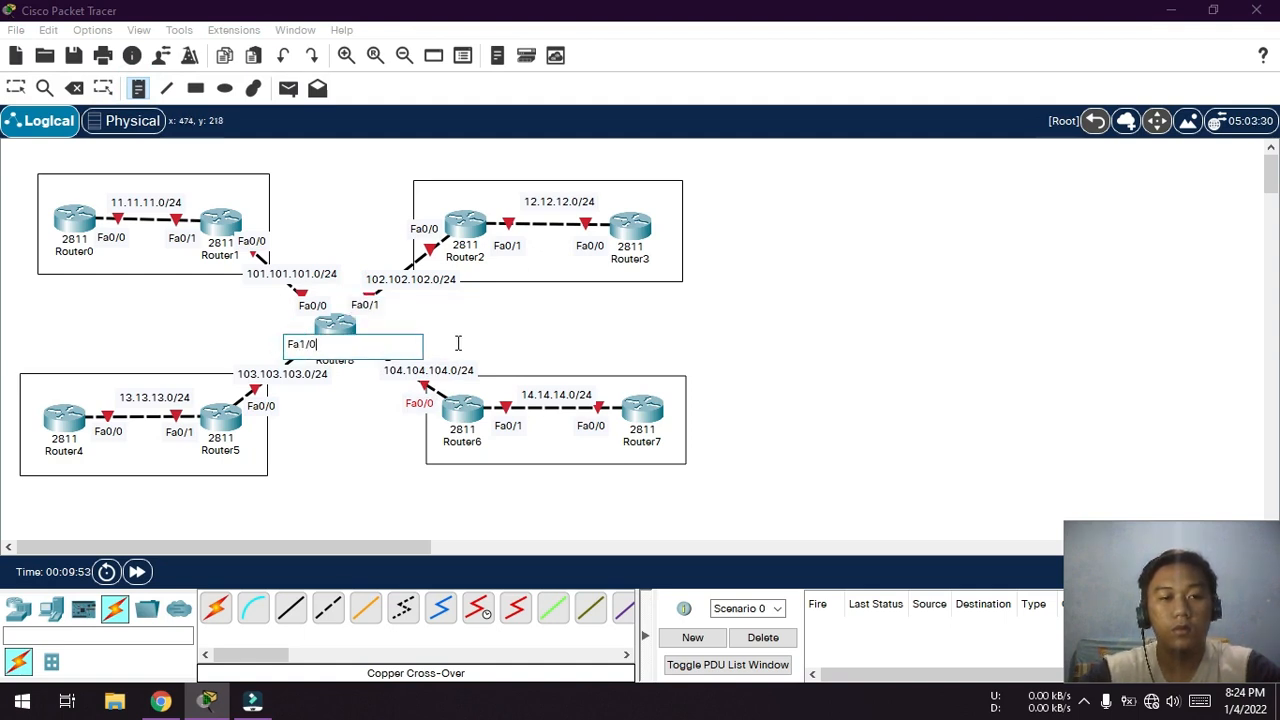
pyautogui.click(369, 326)
pyautogui.write('Fa1/1')
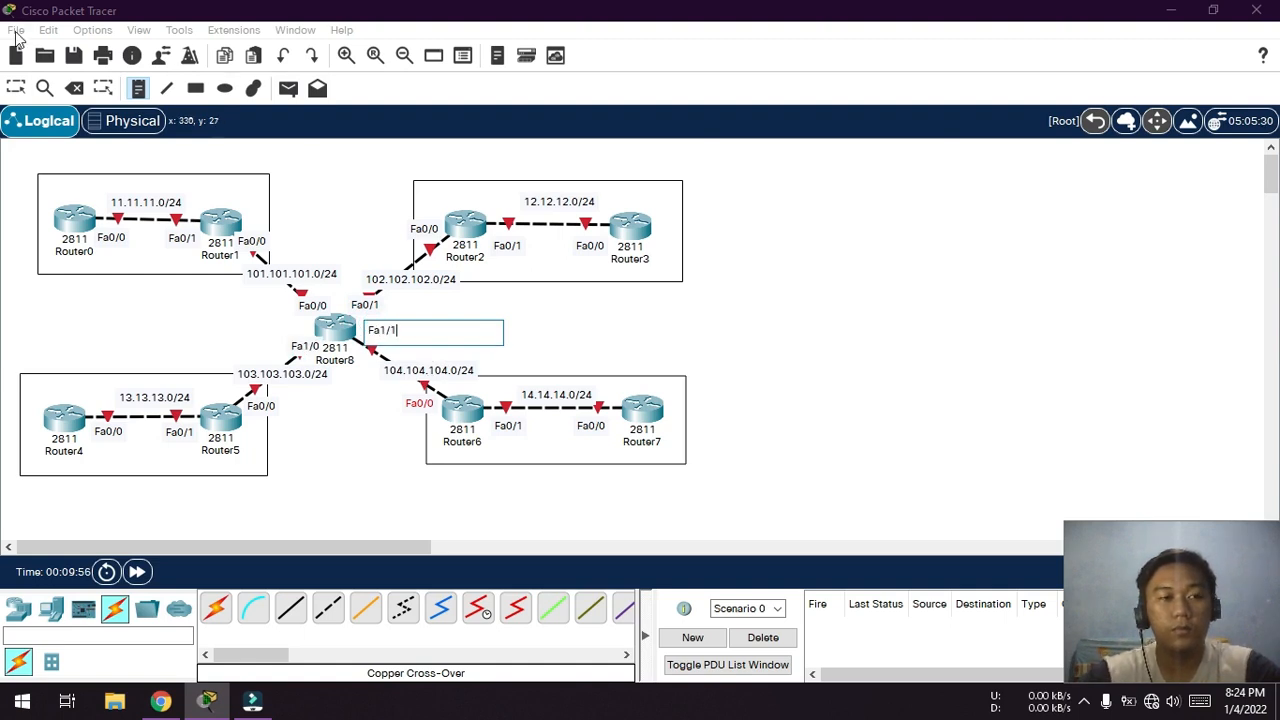
pyautogui.click(16, 88)
pyautogui.moveTo(383, 333); pyautogui.dragTo(298, 336)
pyautogui.click(907, 368)
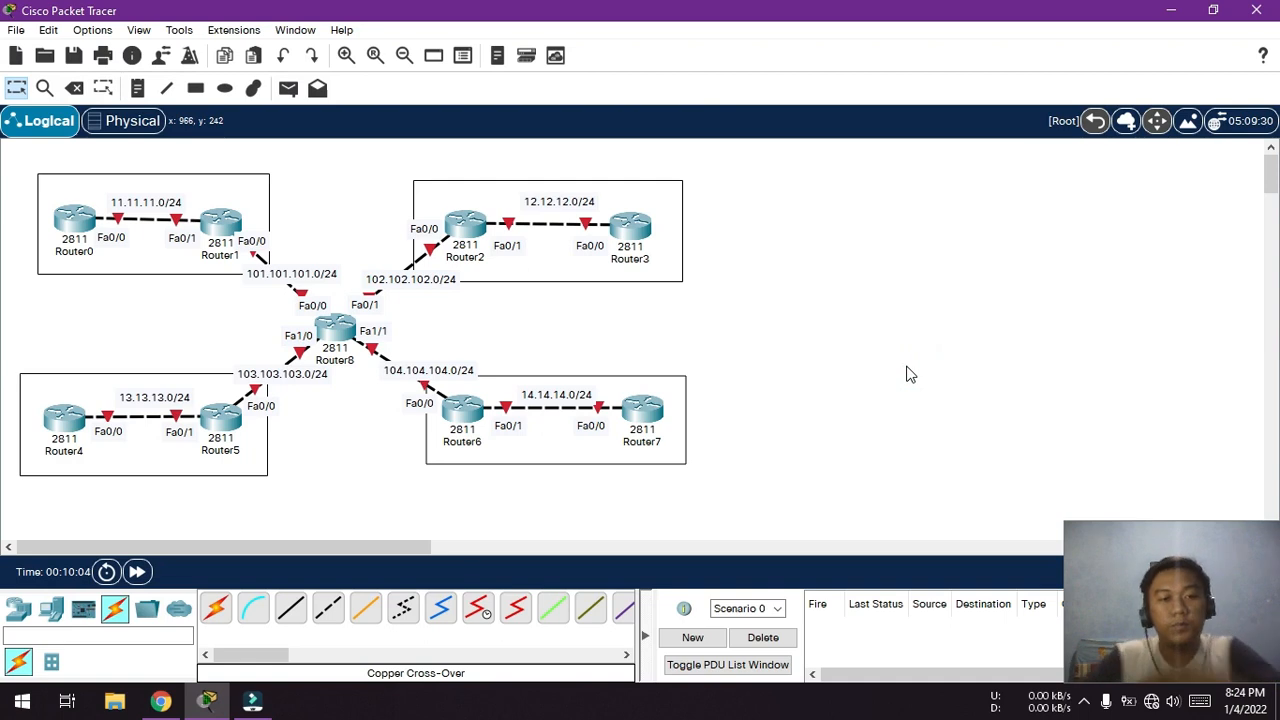
# - Add the notes RIP above the Router0–Router1 box, OSPF above Router2–Router3, EIGRP below Router4–Router5 and Static Routing below Router6–Router7
pyautogui.click(137, 90)
pyautogui.click(130, 166)
pyautogui.write('RIP')
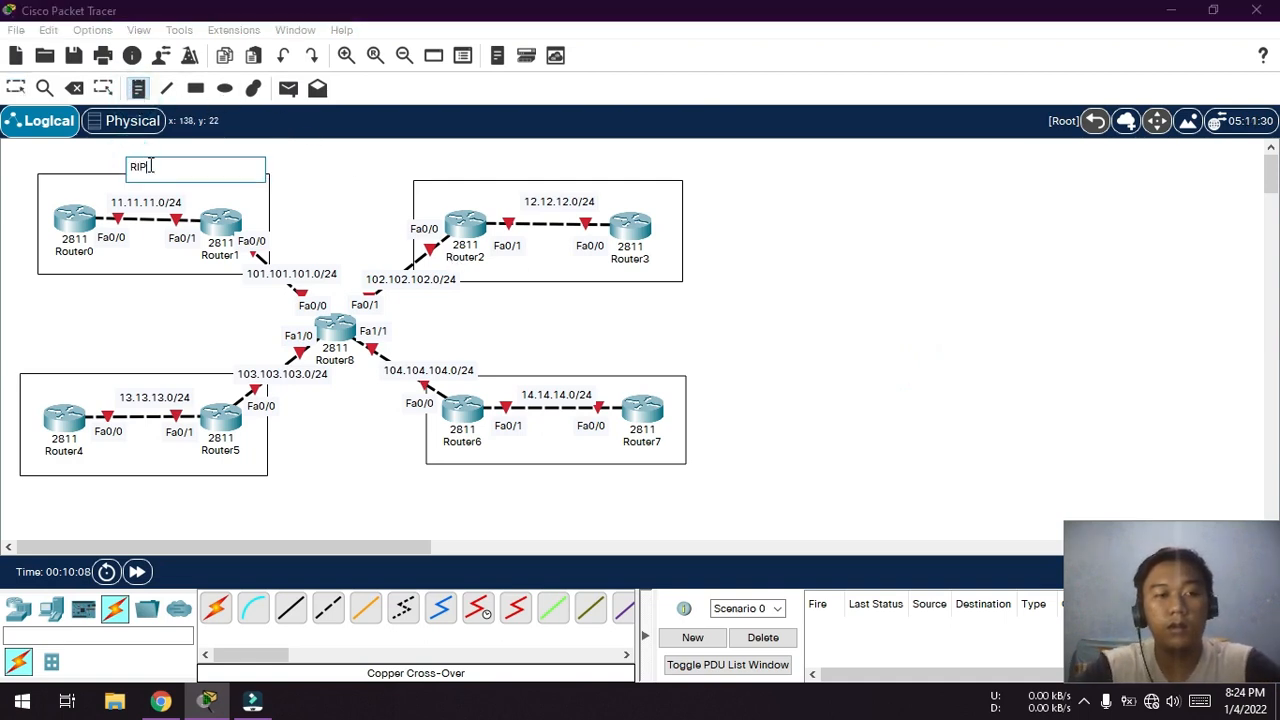
pyautogui.click(524, 165)
pyautogui.write('OSPF')
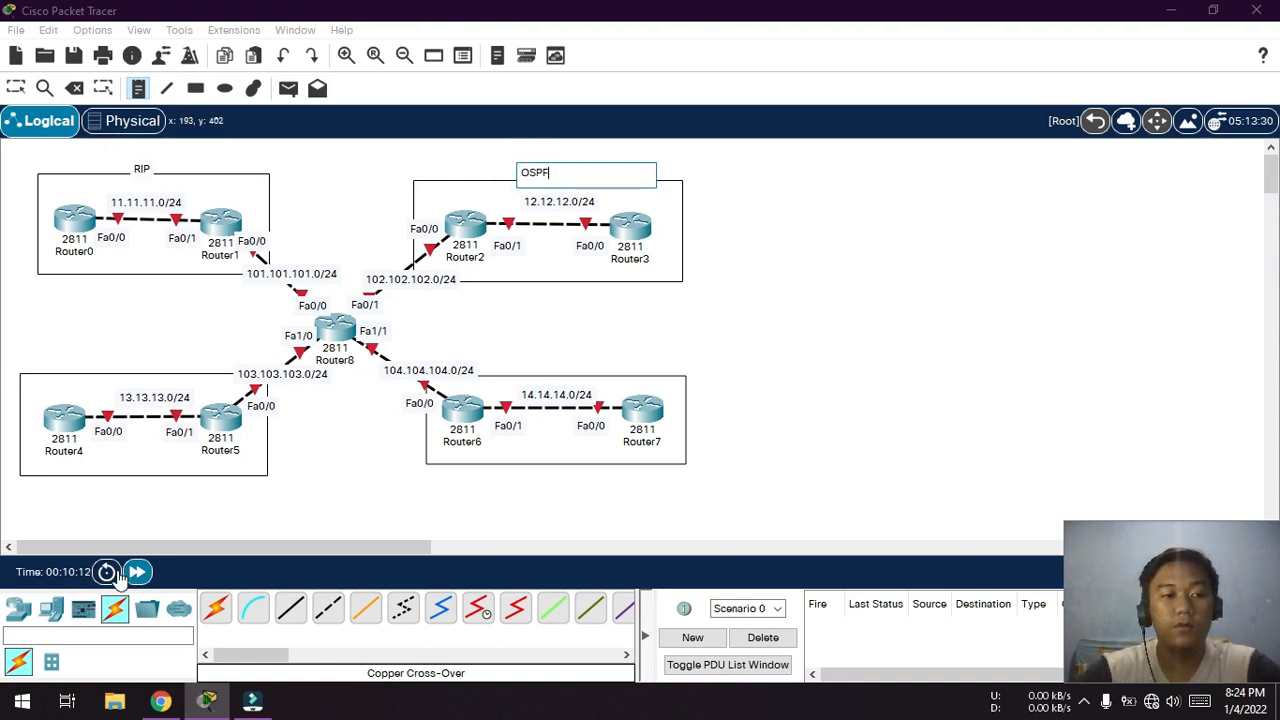
pyautogui.click(106, 487)
pyautogui.write('EIGRP')
pyautogui.click(516, 472)
pyautogui.write('STatic R')
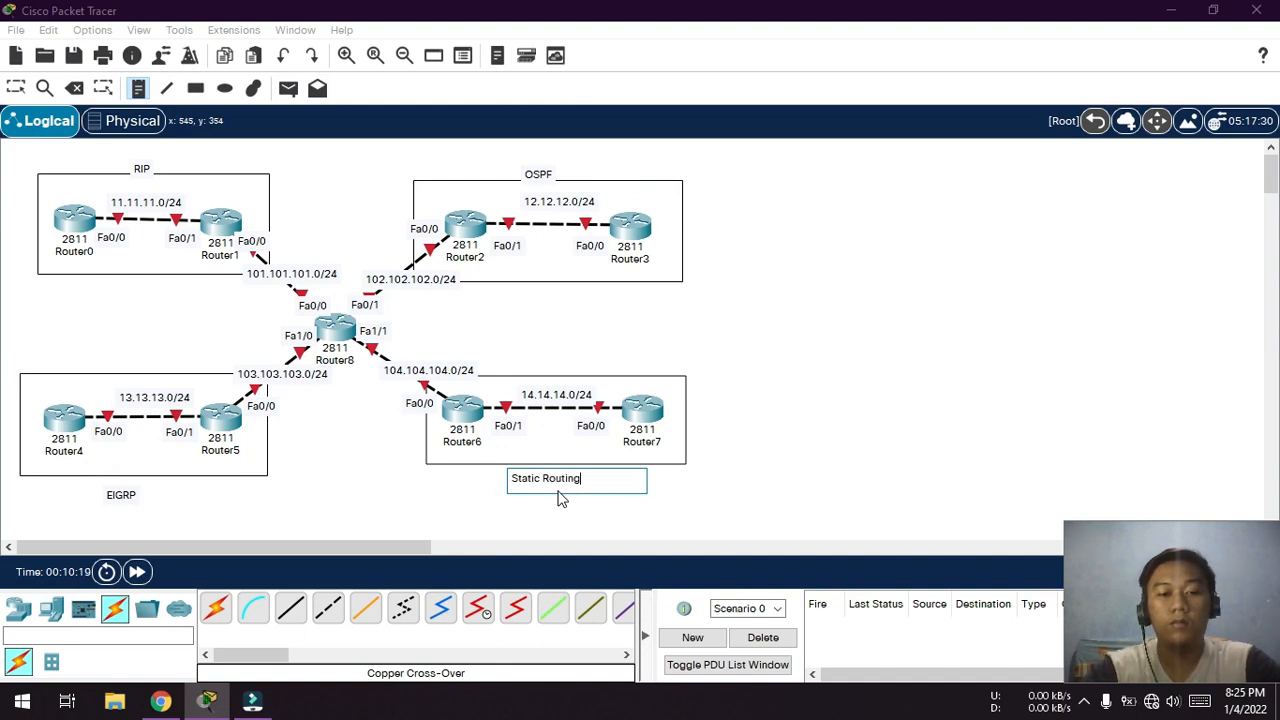
pyautogui.write('outing')
# - Reposition the RIP, OSPF, Static Routing and EIGRP notes so each is roughly centred on its box and clear of the border
pyautogui.click(16, 88)
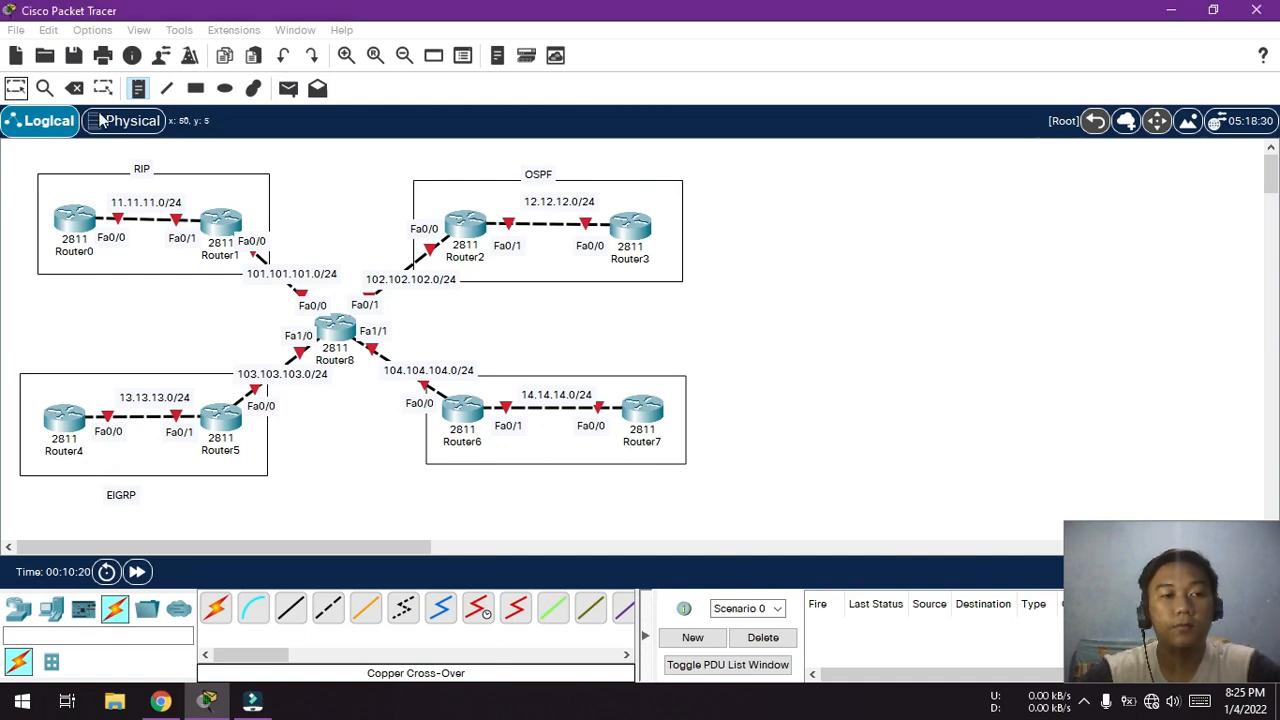
pyautogui.moveTo(127, 178); pyautogui.dragTo(173, 188)
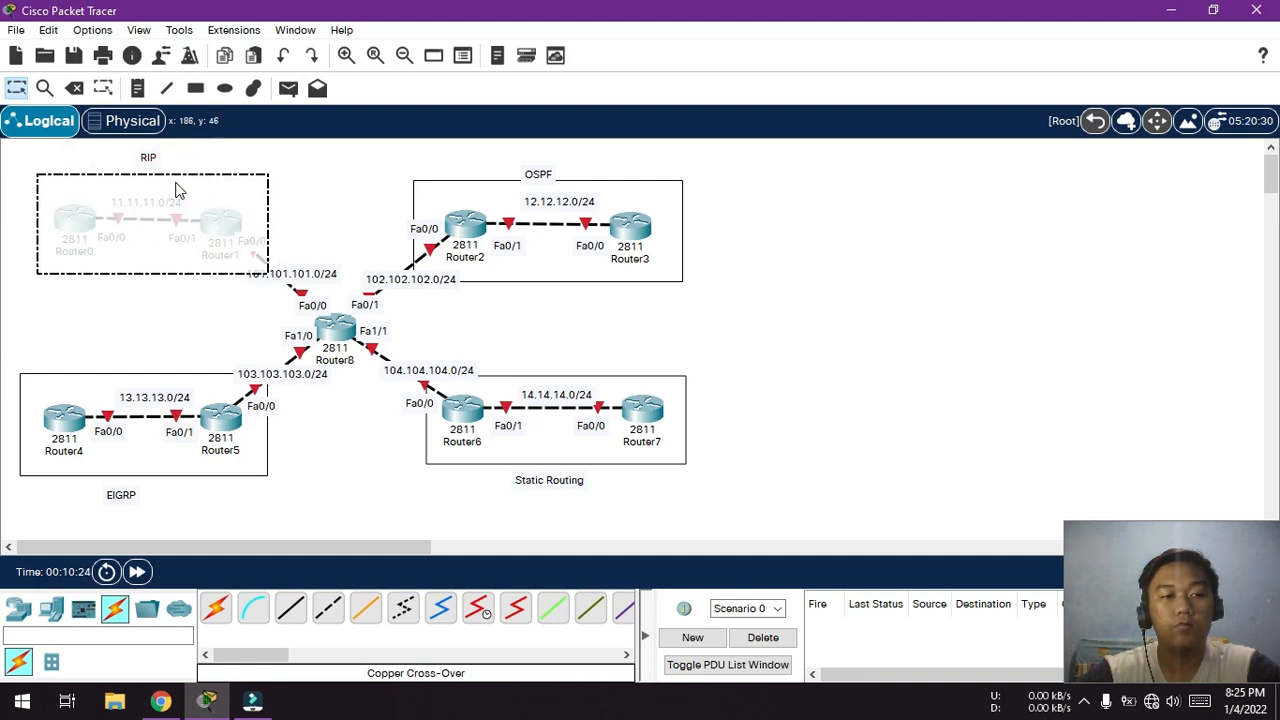
pyautogui.moveTo(548, 176); pyautogui.dragTo(575, 167)
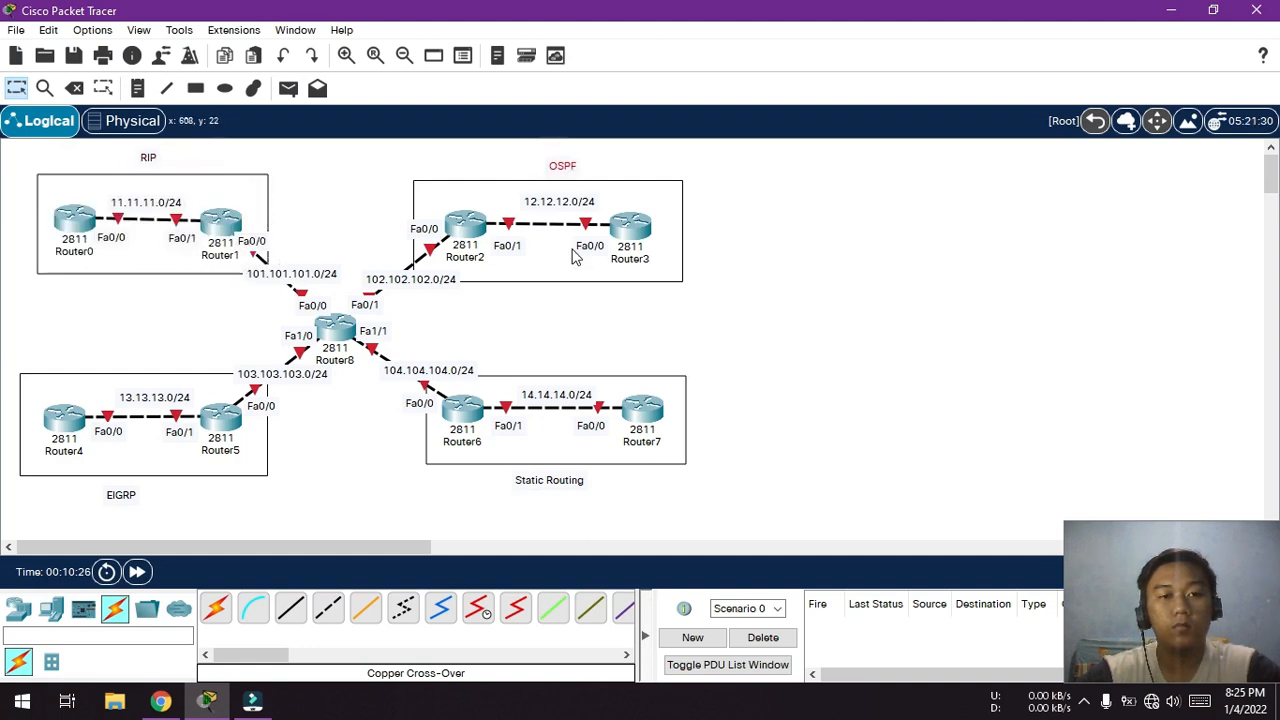
pyautogui.click(573, 487)
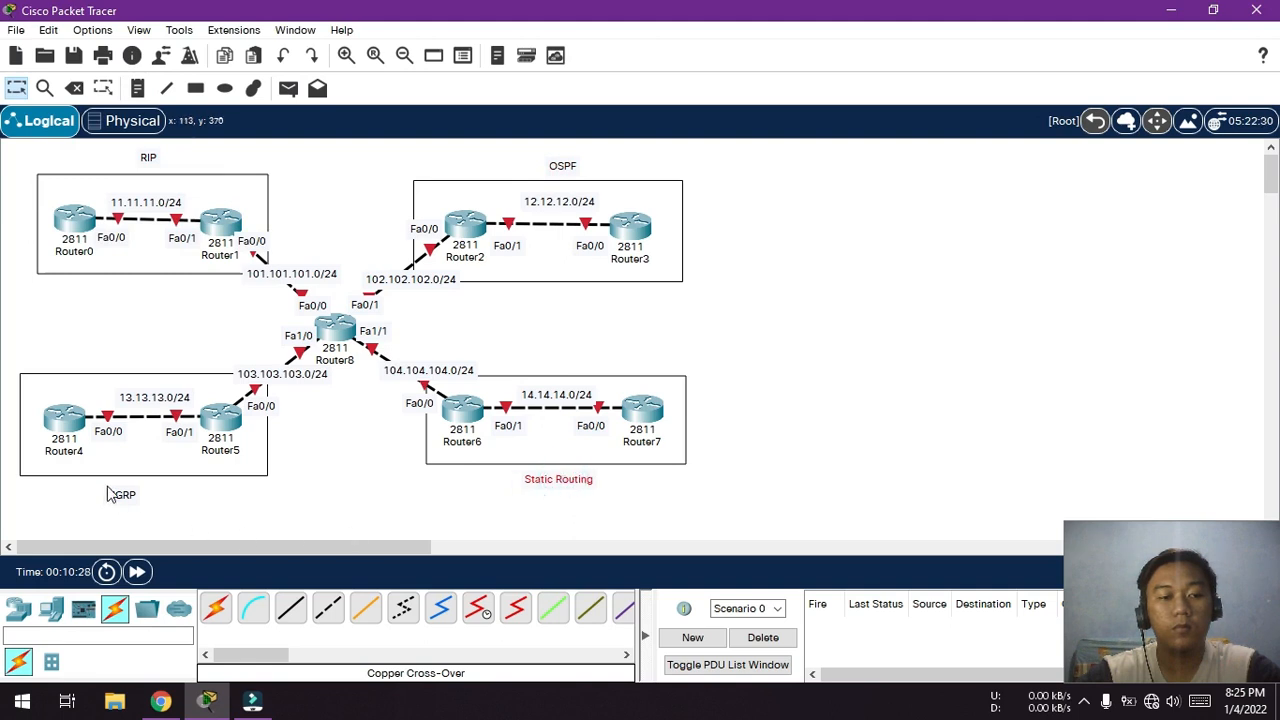
pyautogui.moveTo(121, 494); pyautogui.dragTo(131, 490)
pyautogui.click(261, 512)
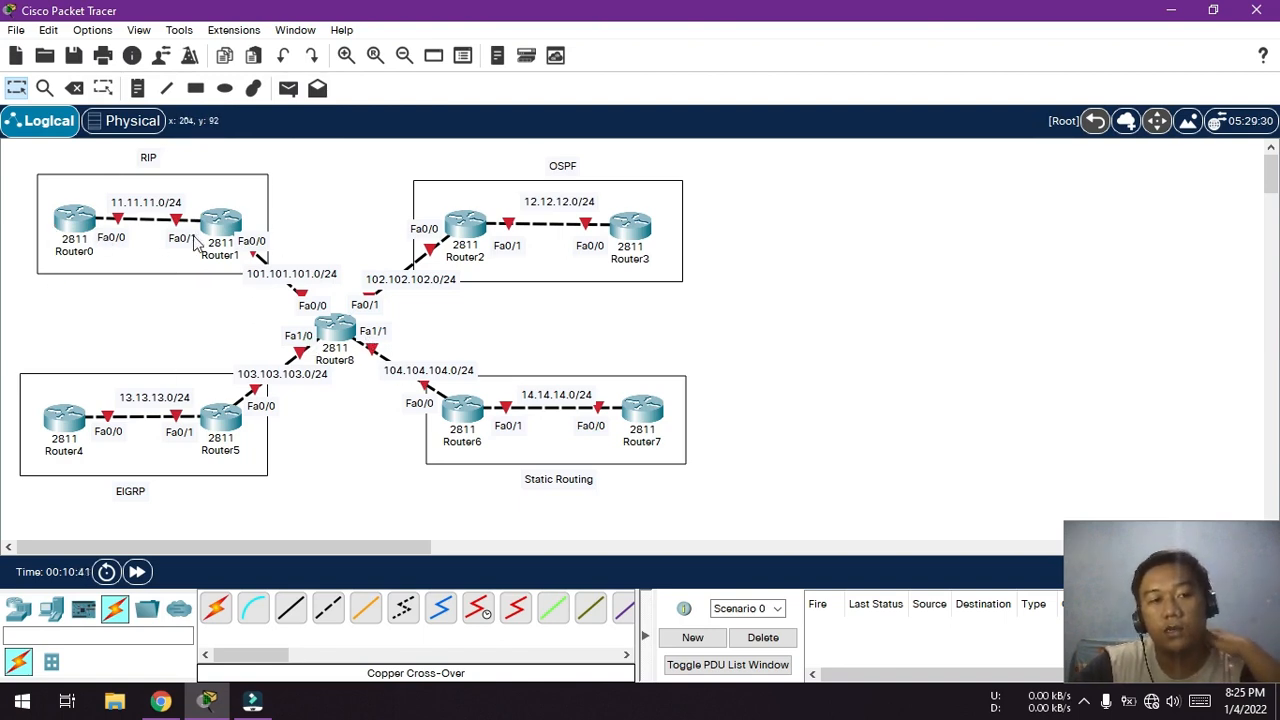
# - Open Router0's command line, decline the initial configuration dialog and enter global configuration mode
pyautogui.click(76, 224)
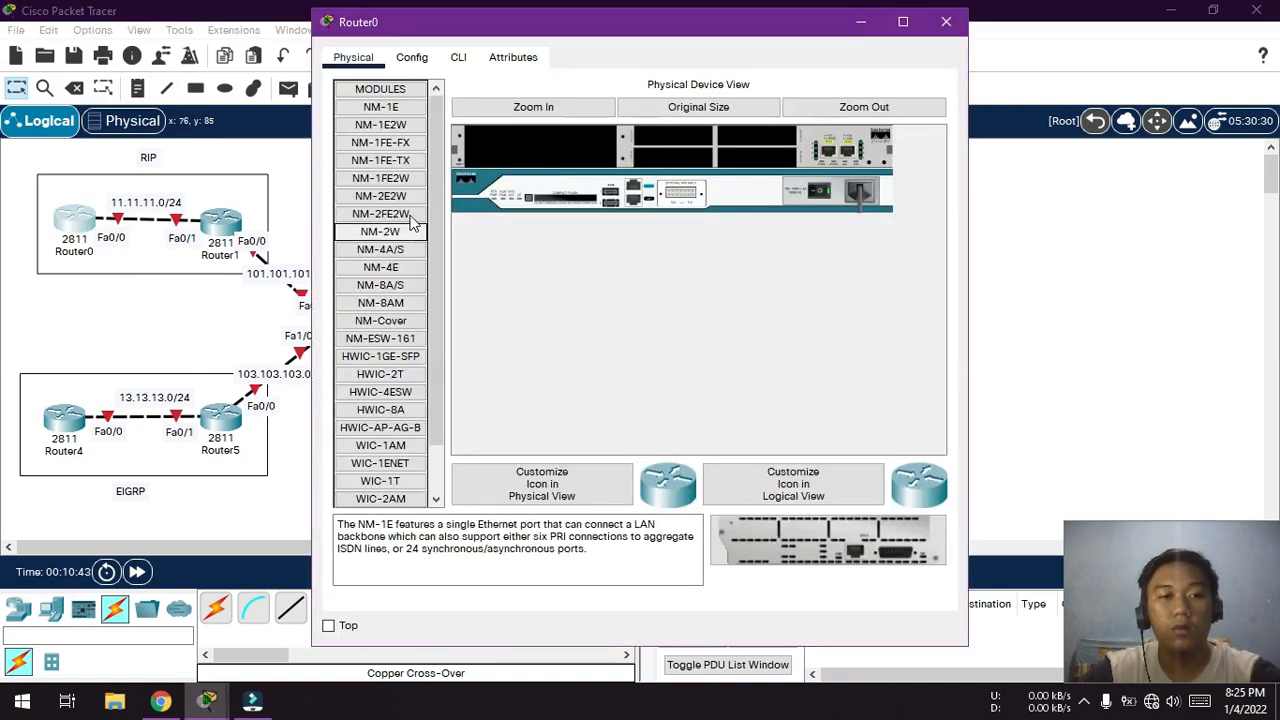
pyautogui.click(459, 57)
pyautogui.click(814, 540)
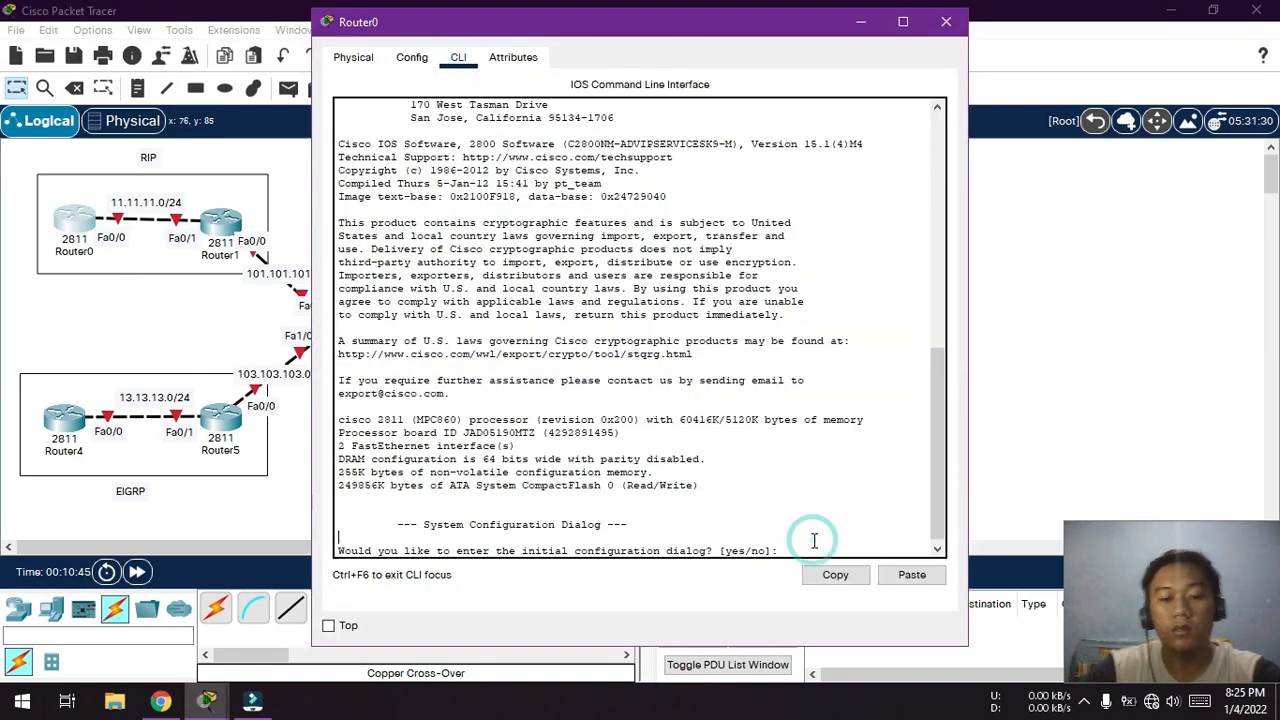
pyautogui.write('no')
pyautogui.press('Return')
pyautogui.press('Return')
pyautogui.write('en')
pyautogui.press('Return')
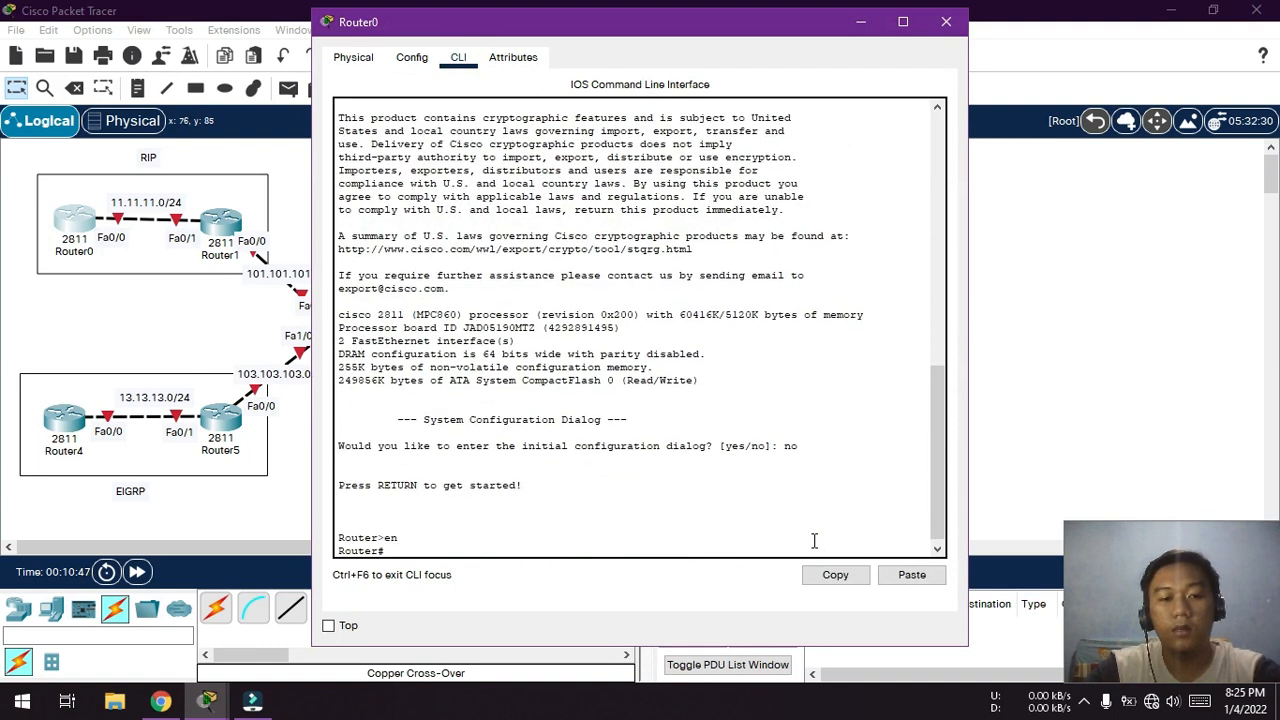
pyautogui.write('conf t')
pyautogui.press('Return')
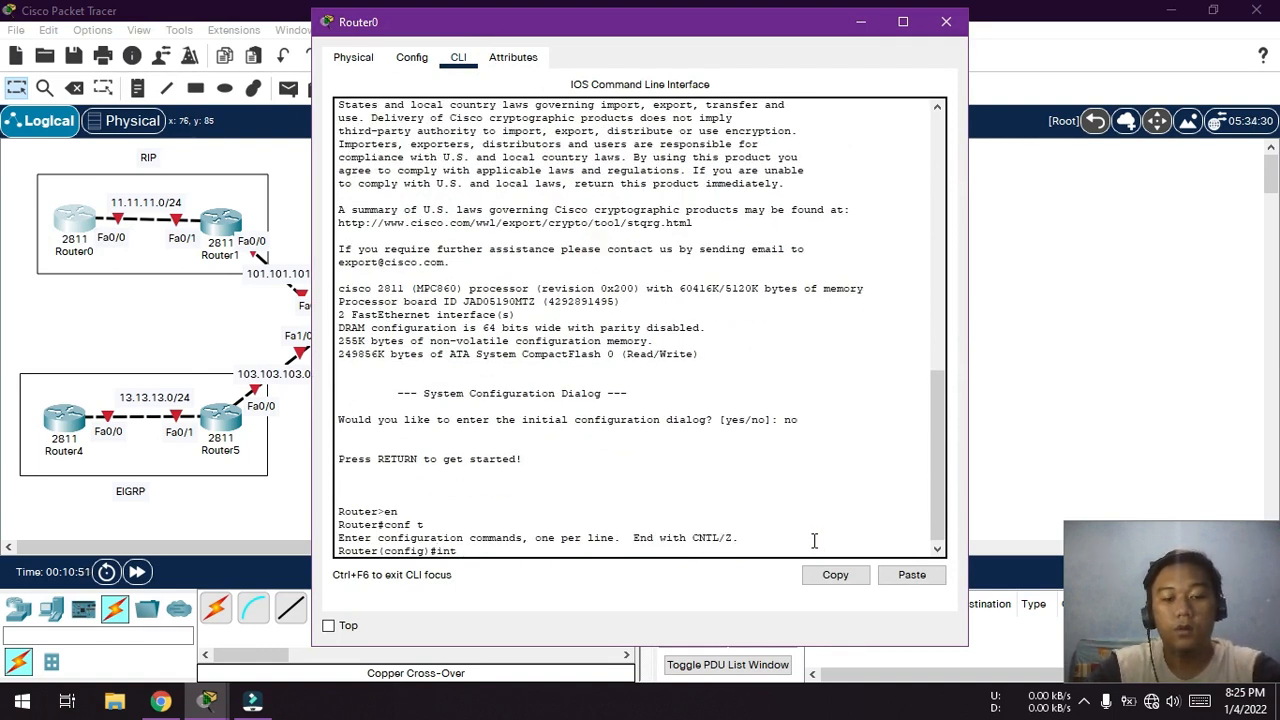
# - Assign Router0's fa0/0 the address 11.11.11.2 255.255.255.0, enable the interface, exit its configuration and close the router window
pyautogui.write('int fa0/0')
pyautogui.press('Return')
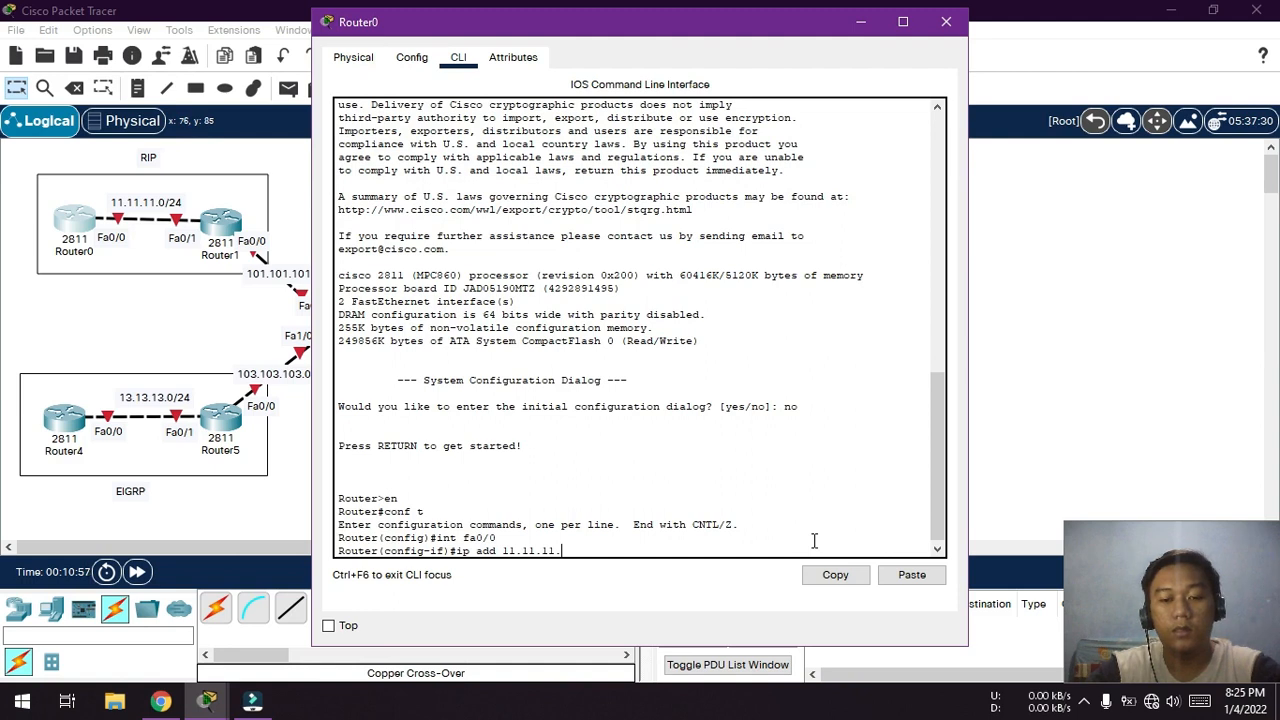
pyautogui.write('ip add 11.11.11.2 255.255.255')
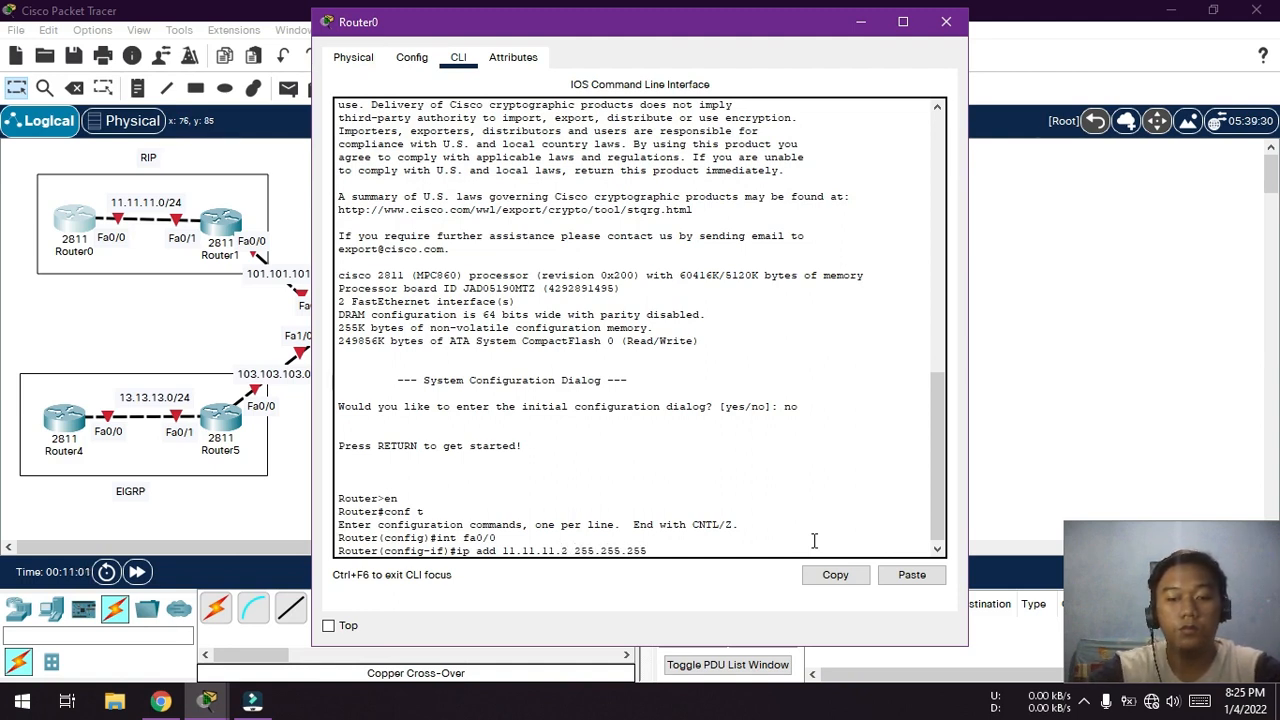
pyautogui.press('Return')
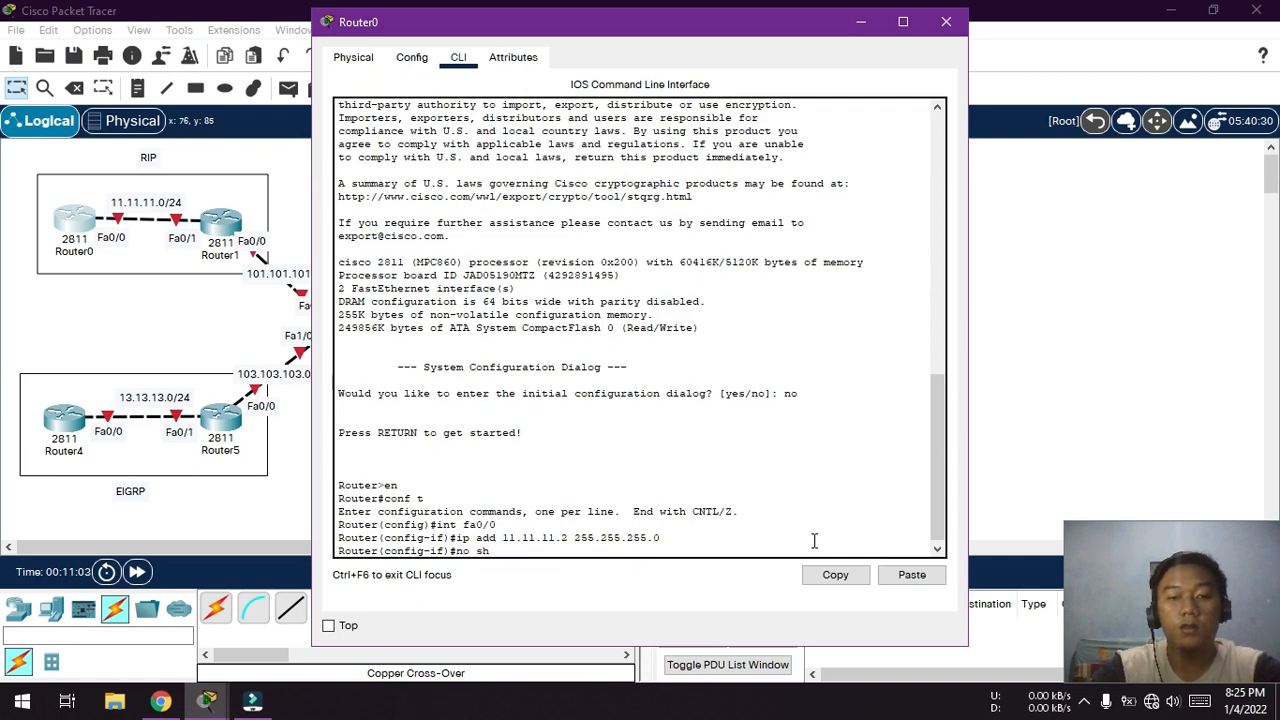
pyautogui.write('no sh')
pyautogui.press('Return')
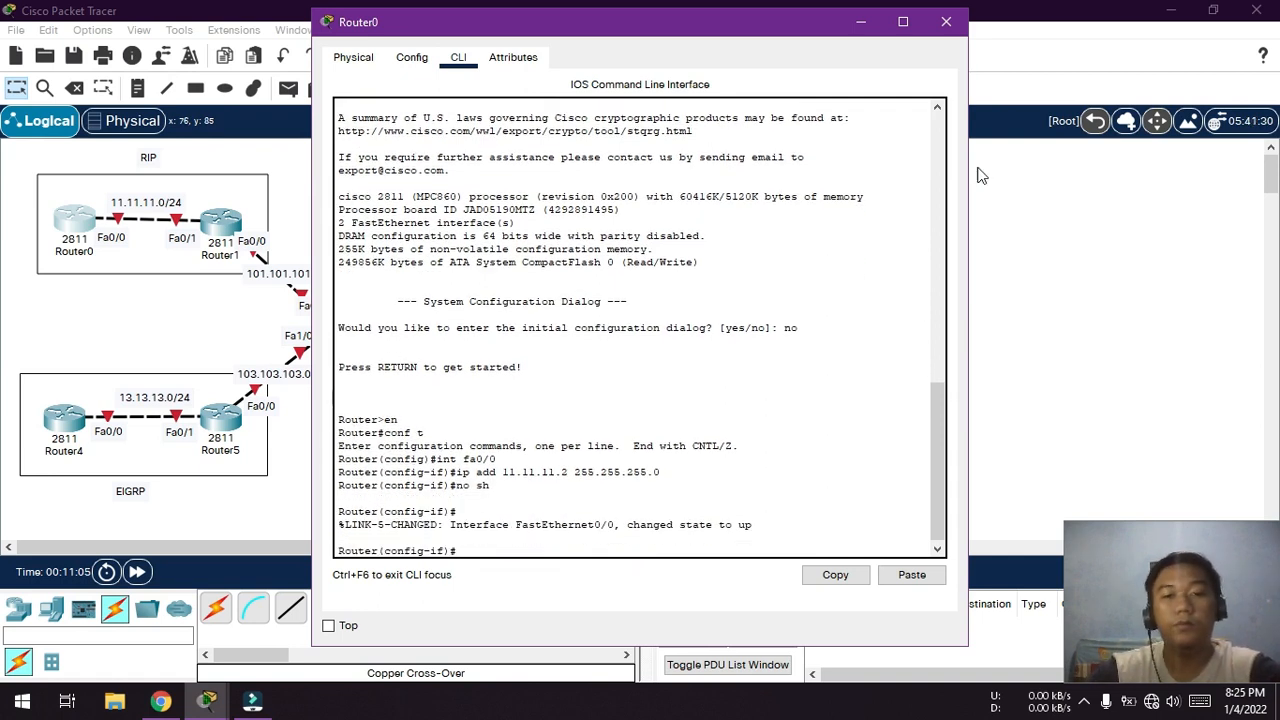
pyautogui.write('ex')
pyautogui.press('Return')
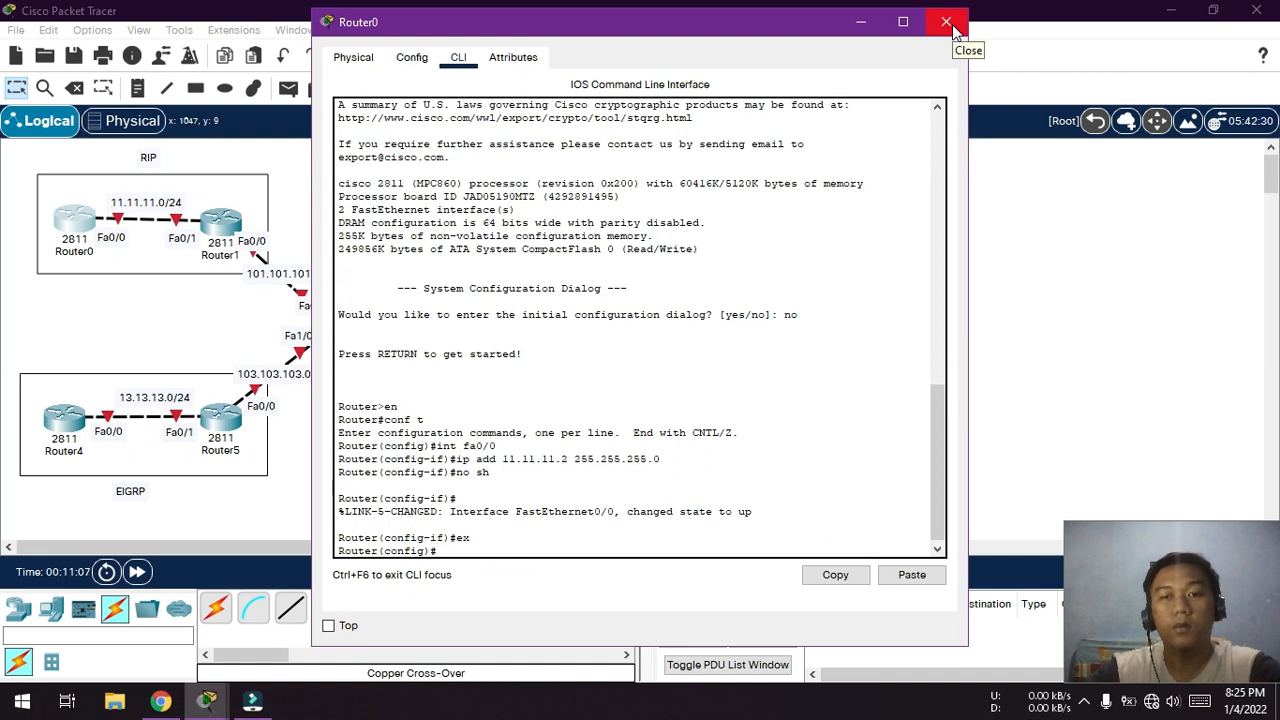
pyautogui.click(947, 22)
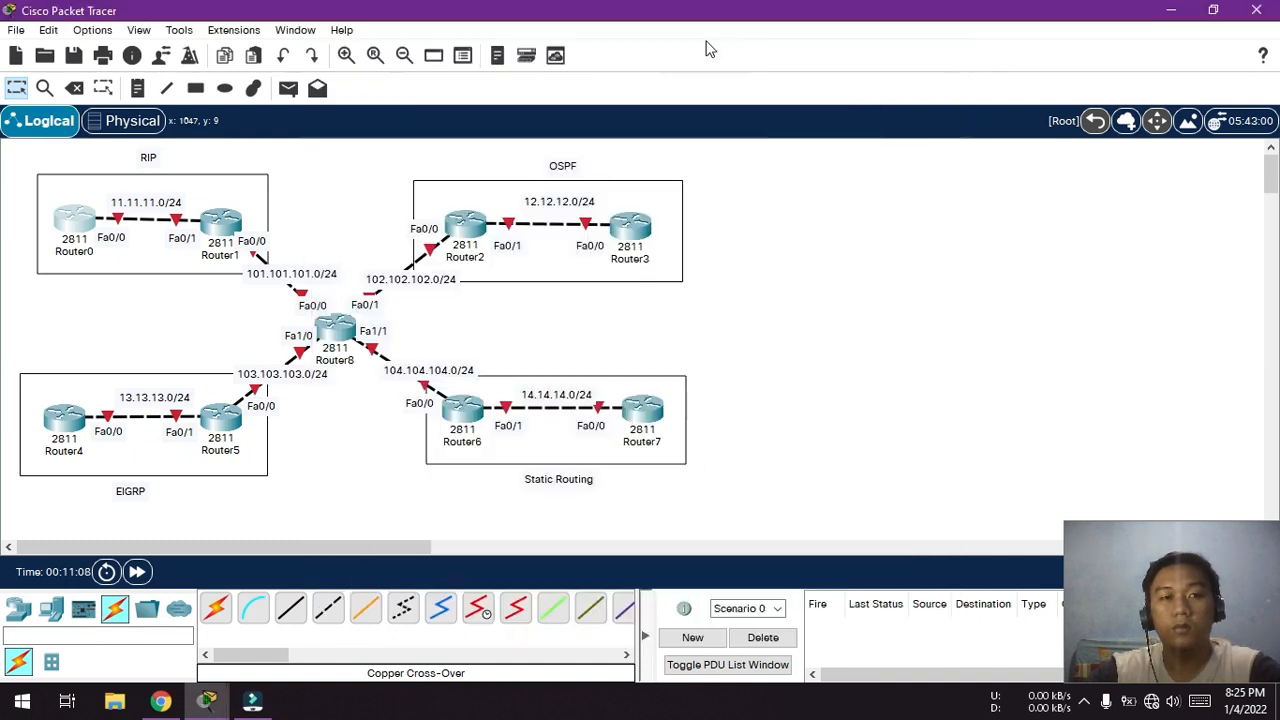
# - Open Router1's command line, decline the initial configuration dialog and enter global configuration mode
pyautogui.click(226, 222)
pyautogui.click(458, 57)
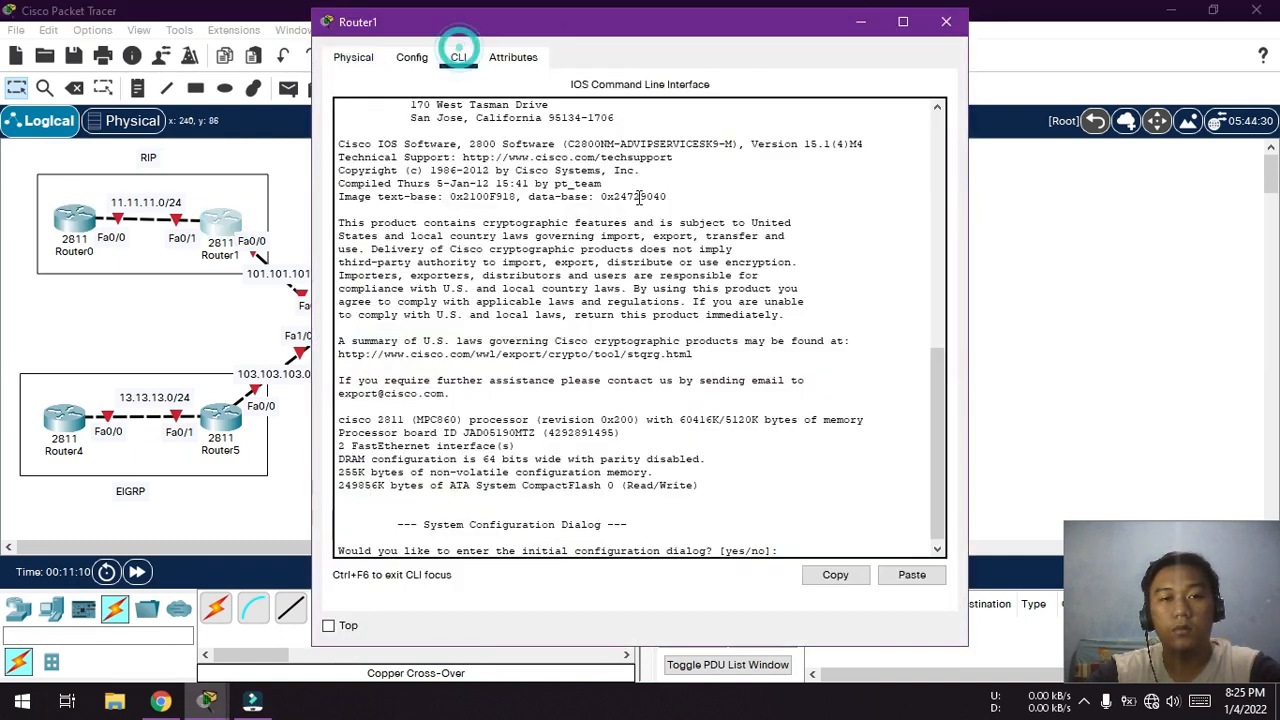
pyautogui.write('no')
pyautogui.press('Return')
pyautogui.press('Return')
pyautogui.write('en')
pyautogui.press('Return')
pyautogui.write('conf t')
pyautogui.press('Return')
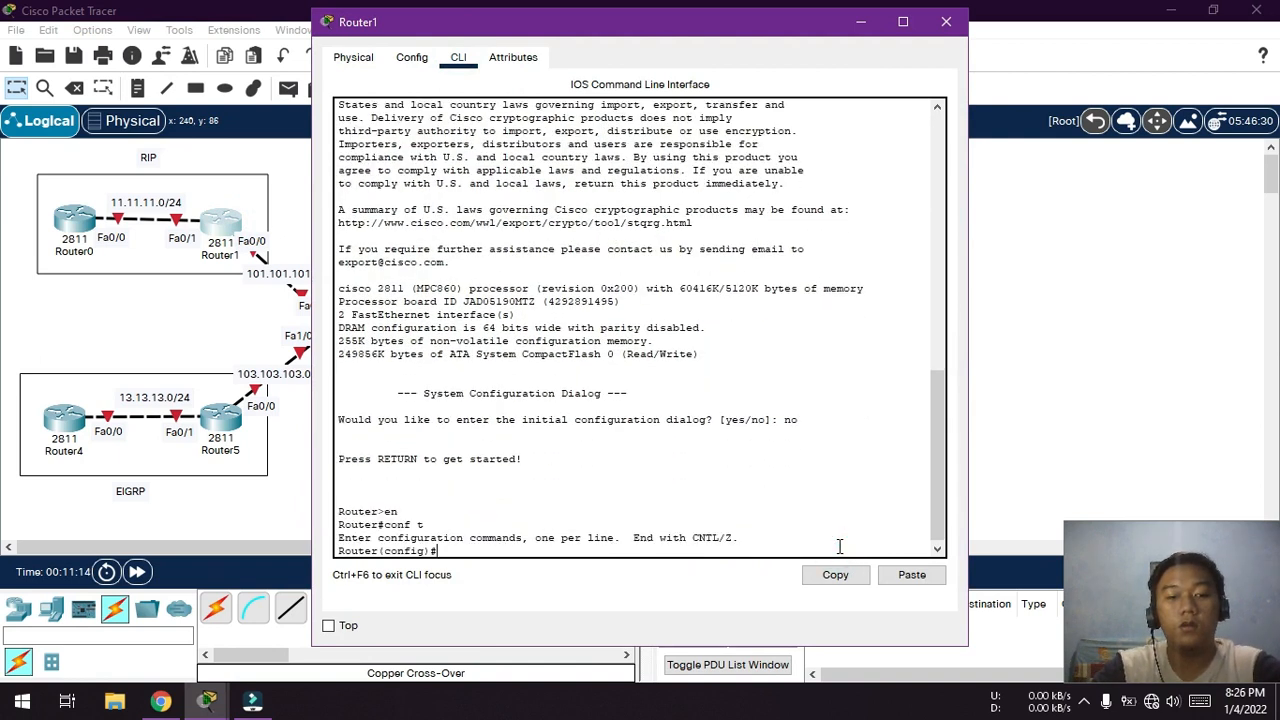
# - Assign Router1's fa0/0 the address 101.101.101.1 255.255.255.0 and enable the interface
pyautogui.write('int fa0/0')
pyautogui.press('Return')
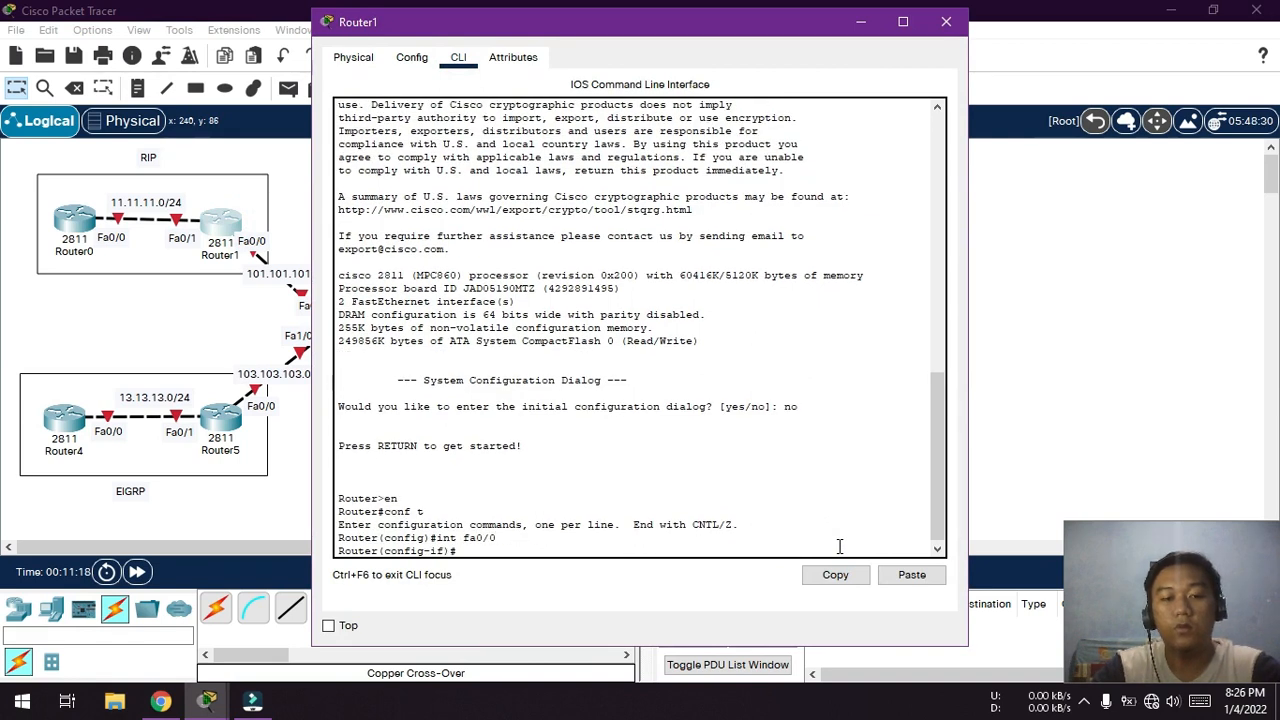
pyautogui.write('ip add 101.101.101.1 255.255.255.0')
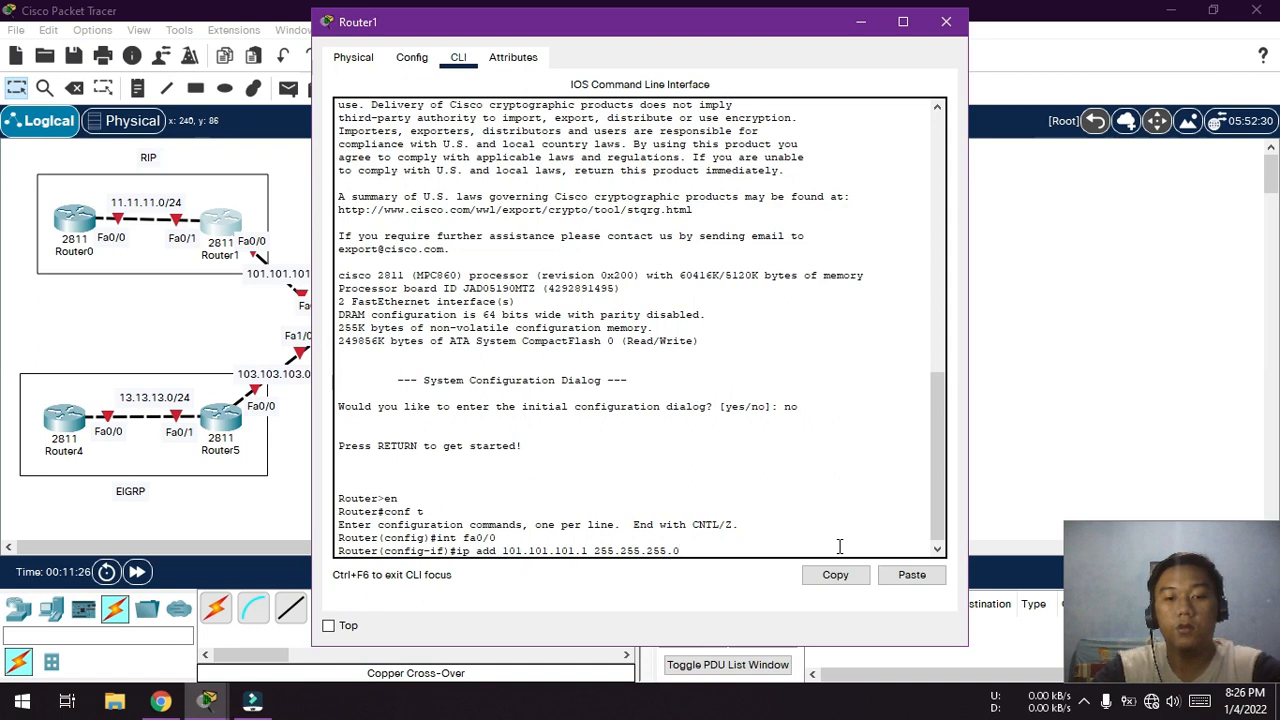
pyautogui.press('Return')
pyautogui.write('nfig-if)#no sh')
pyautogui.press('Return')
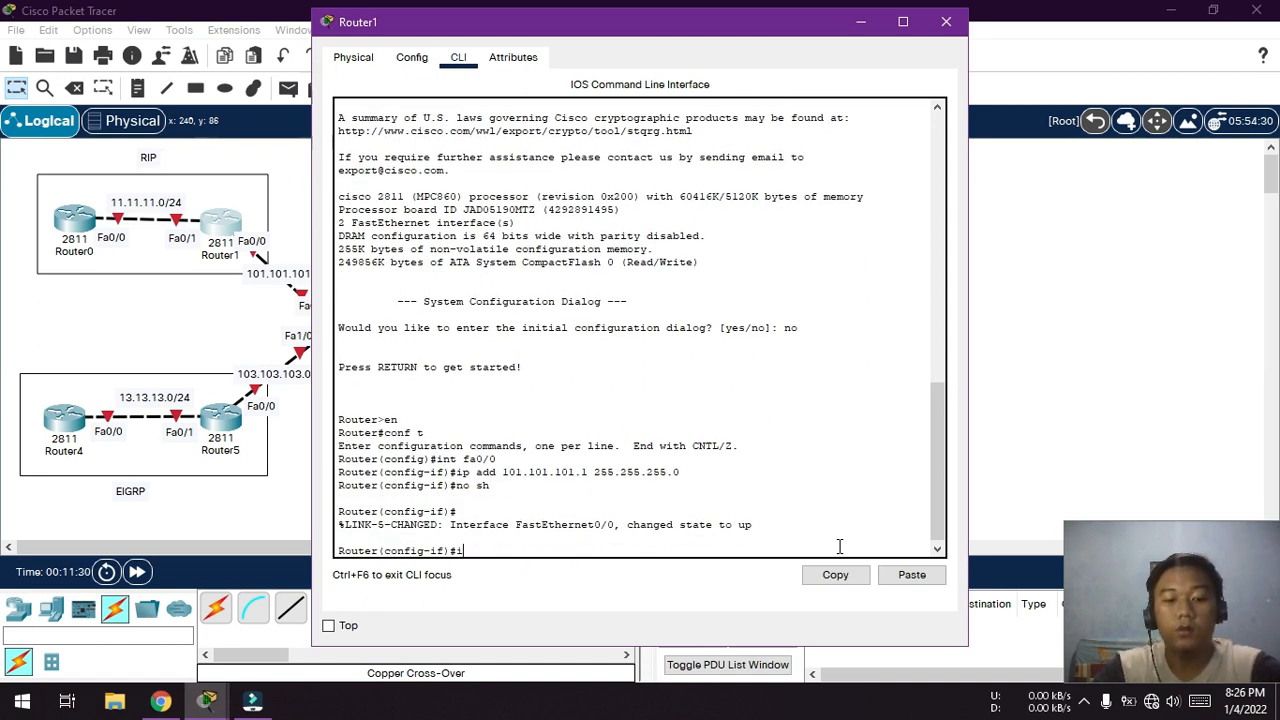
# - Assign Router1's fa0/1 the address 11.11.11.1 255.255.255.0 and enable the interface
pyautogui.write('int fa0/1')
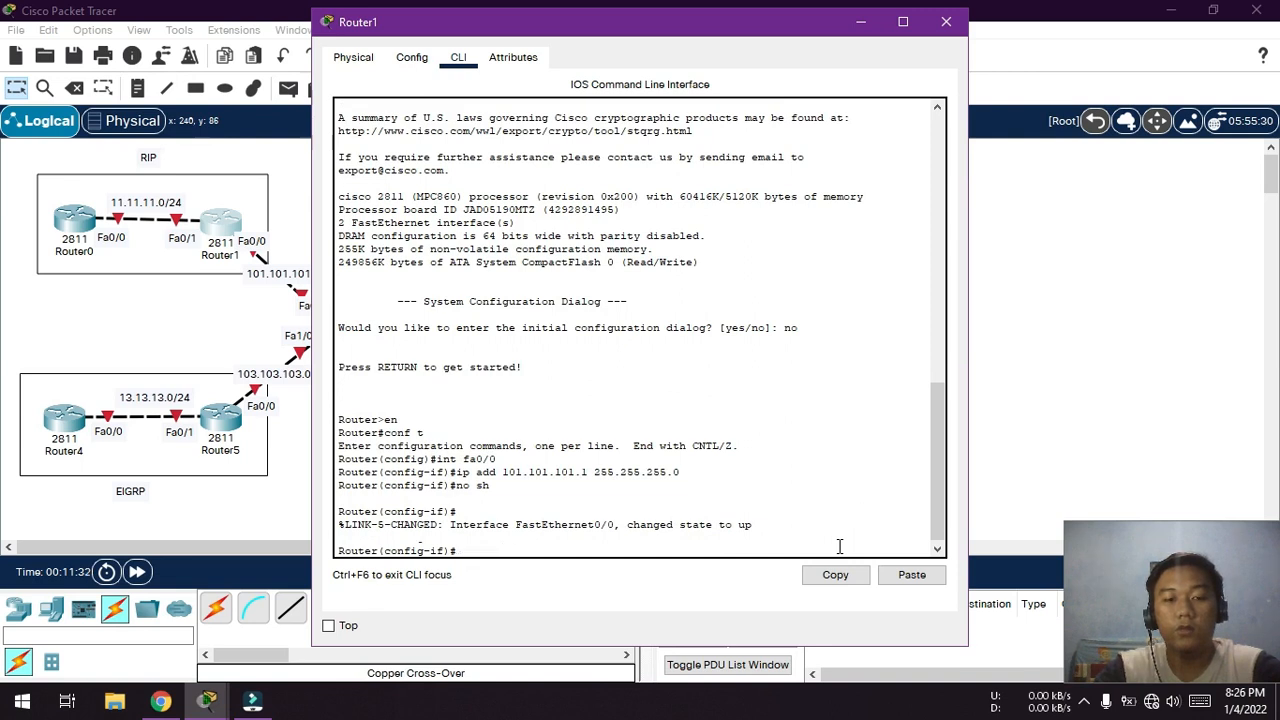
pyautogui.press('Return')
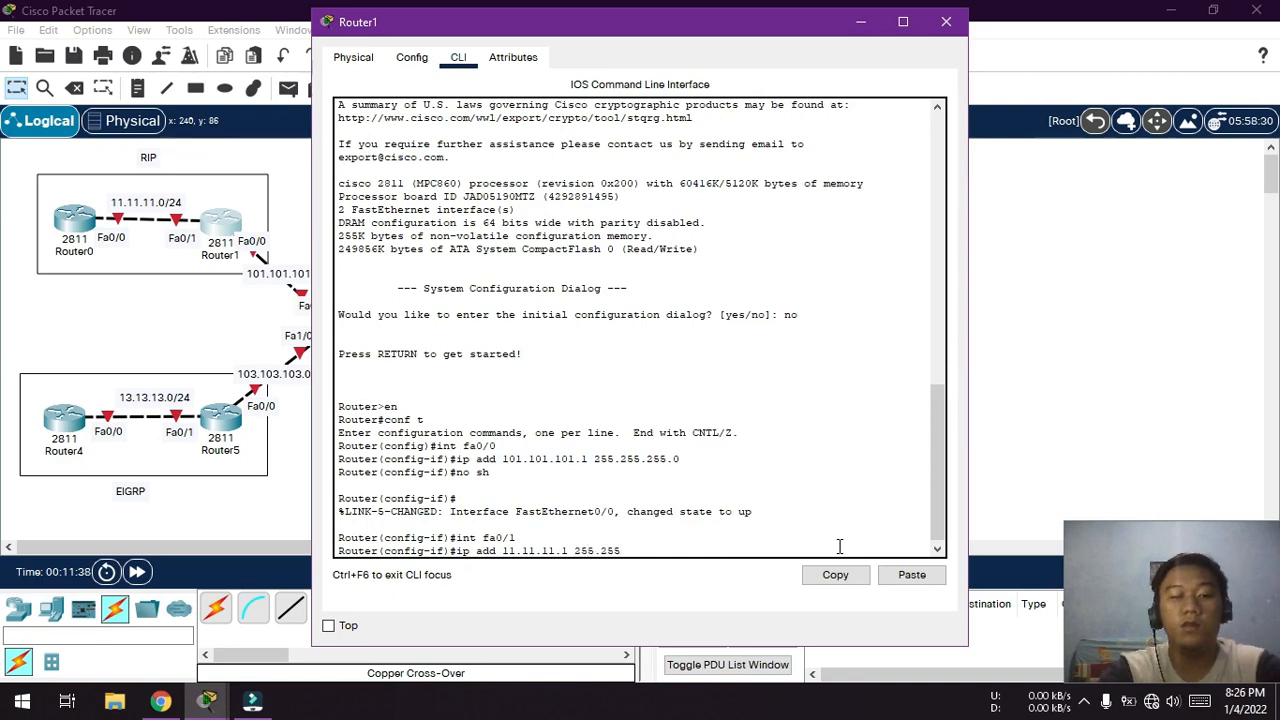
pyautogui.write('ip add 11.11.11.1 255.255.255.0')
pyautogui.press('Return')
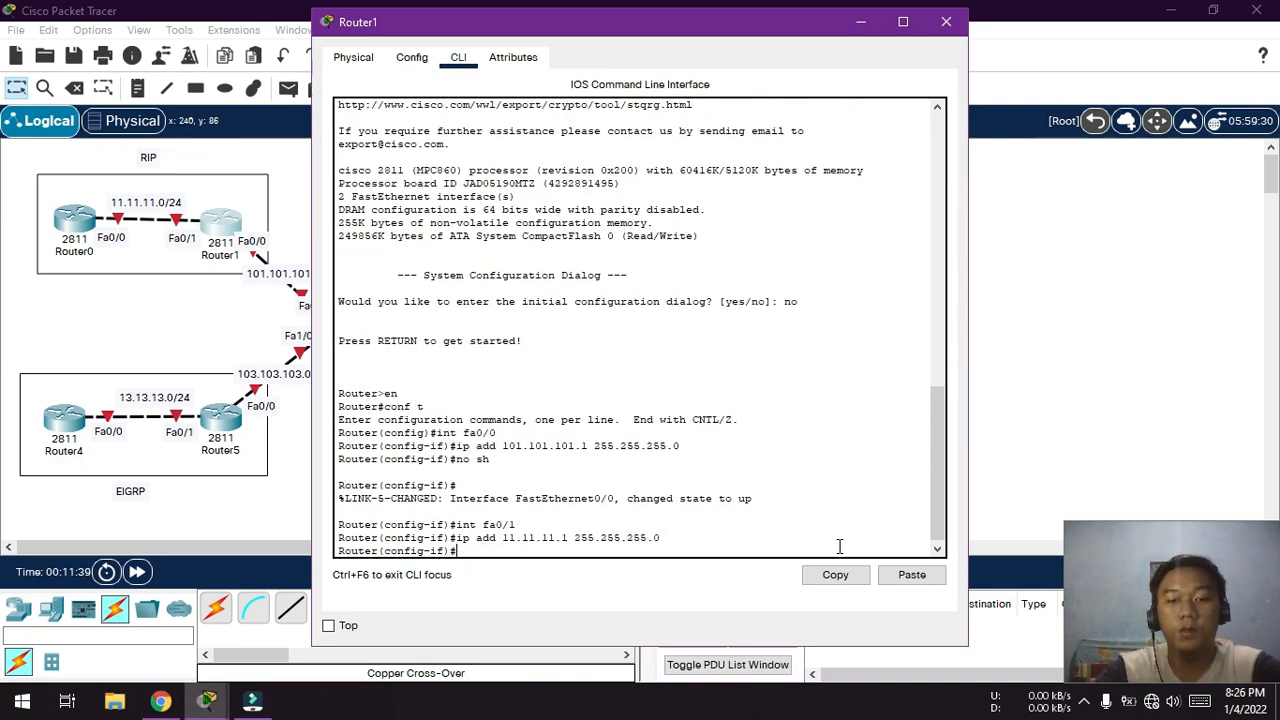
pyautogui.write('no sh')
pyautogui.press('Return')
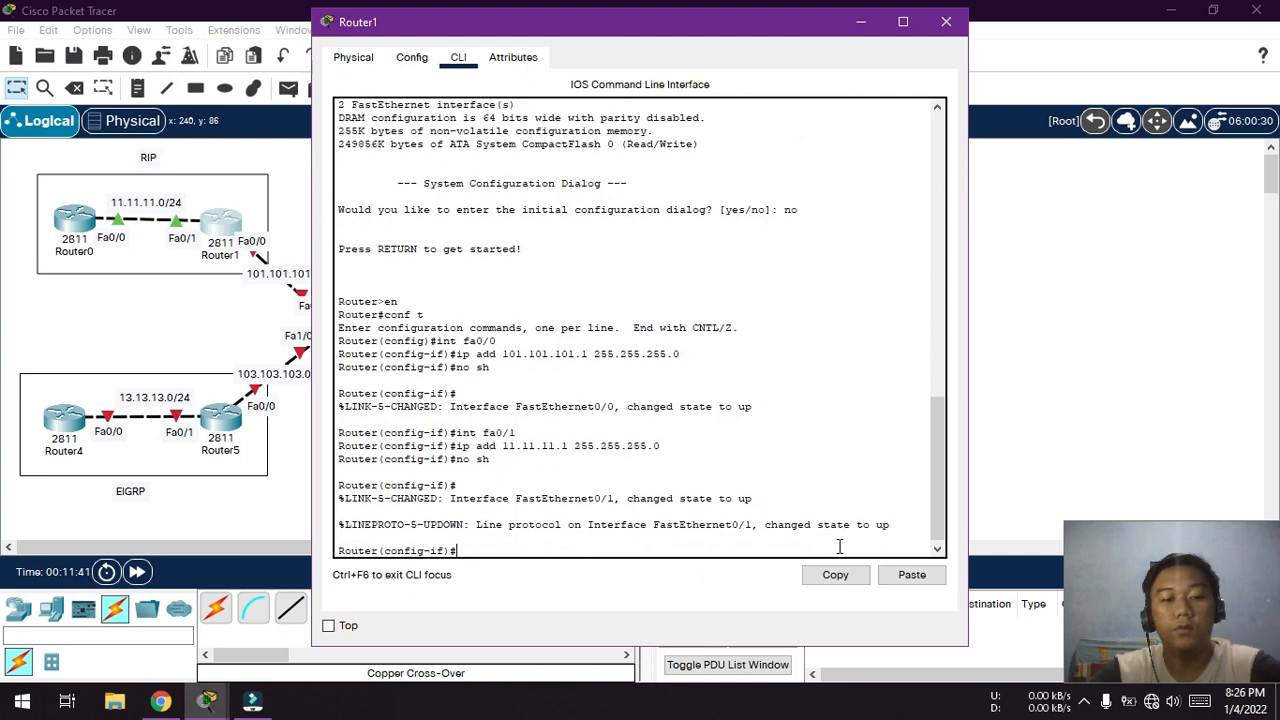
# - Exit Router1's interface configuration and close its window
pyautogui.write('ex')
pyautogui.press('Return')
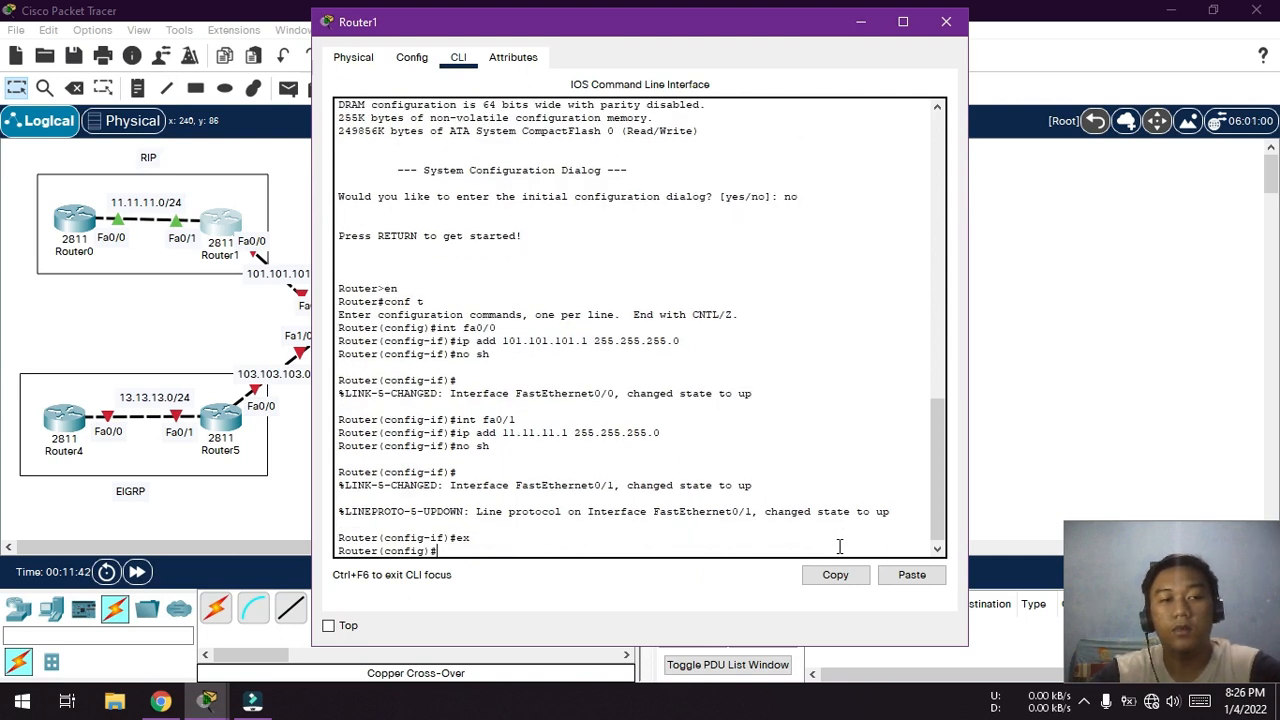
pyautogui.click(946, 21)
# - Open Router3's command line, decline the initial configuration dialog and enter global configuration mode
pyautogui.click(632, 232)
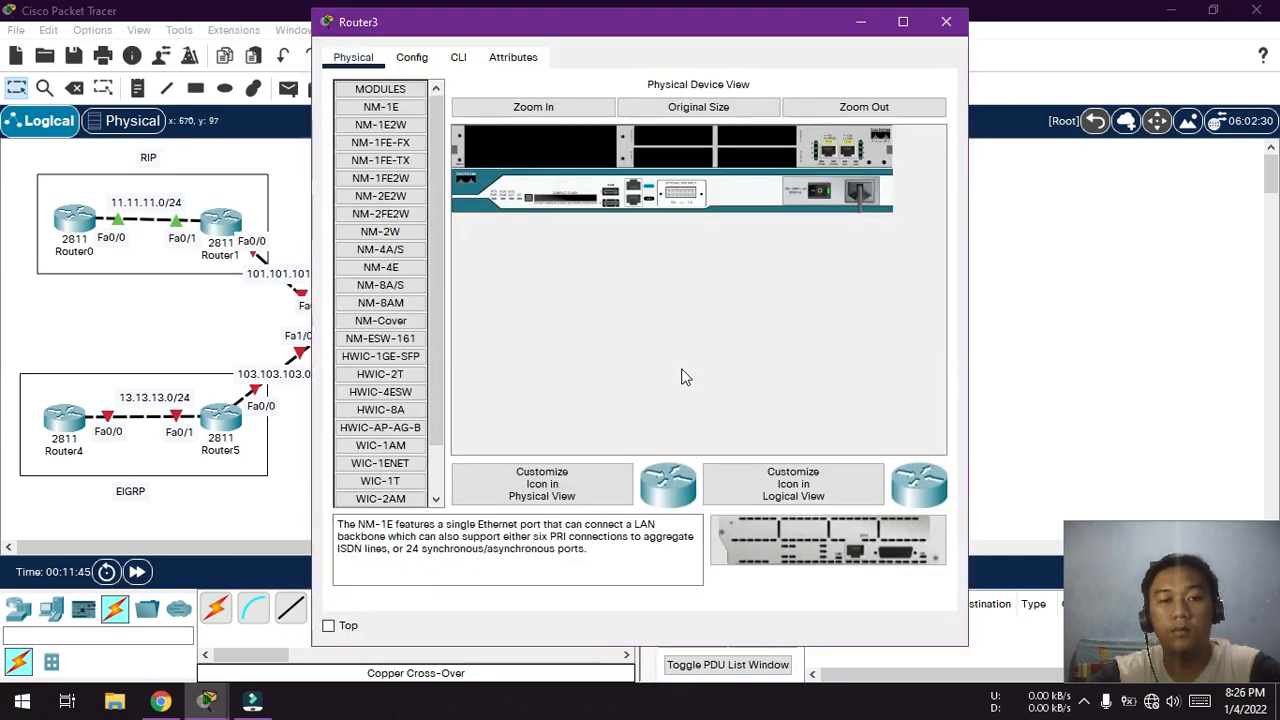
pyautogui.click(458, 57)
pyautogui.click(795, 551)
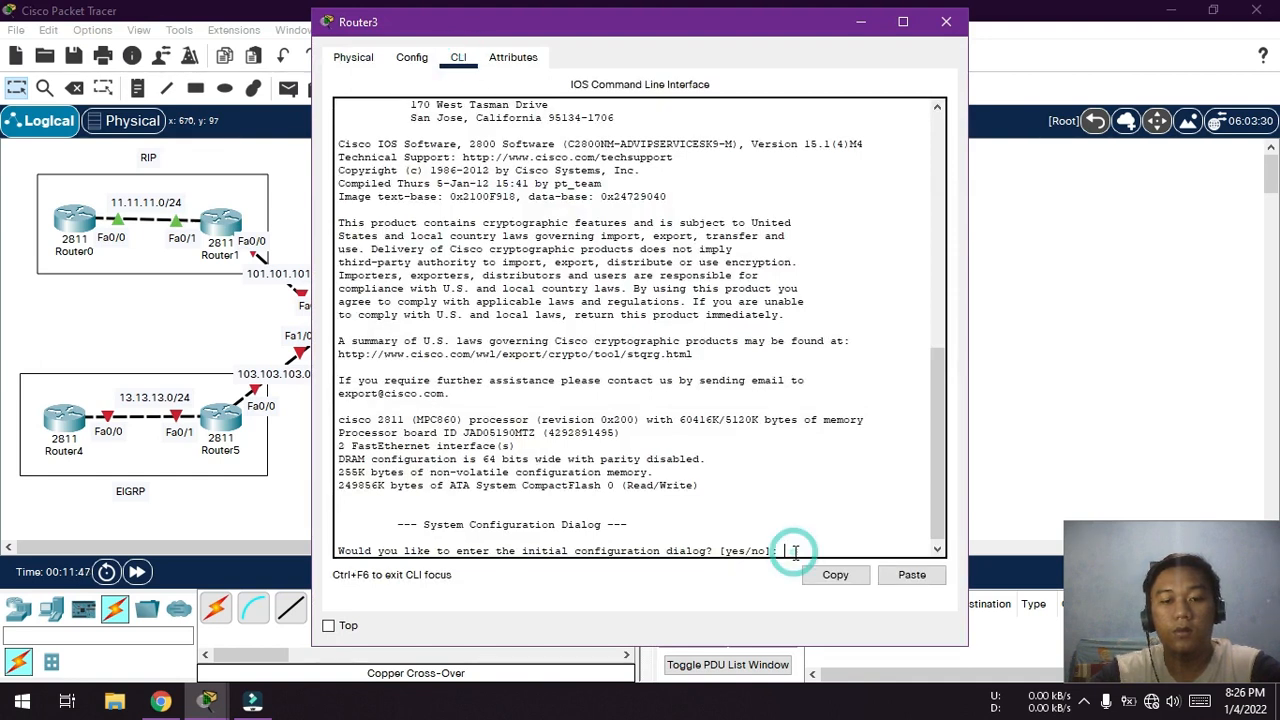
pyautogui.write('no')
pyautogui.press('Return')
pyautogui.press('Return')
pyautogui.write('en')
pyautogui.press('Return')
pyautogui.write('c')
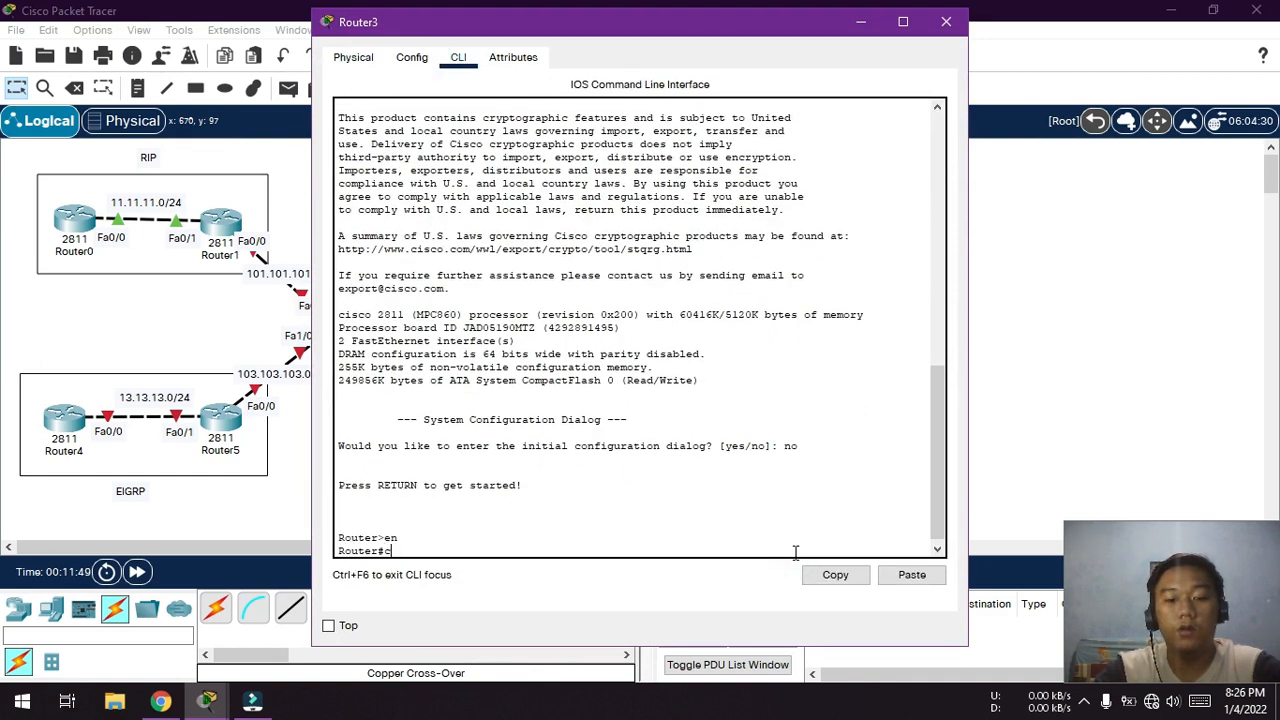
pyautogui.write('onf t')
pyautogui.press('Return')
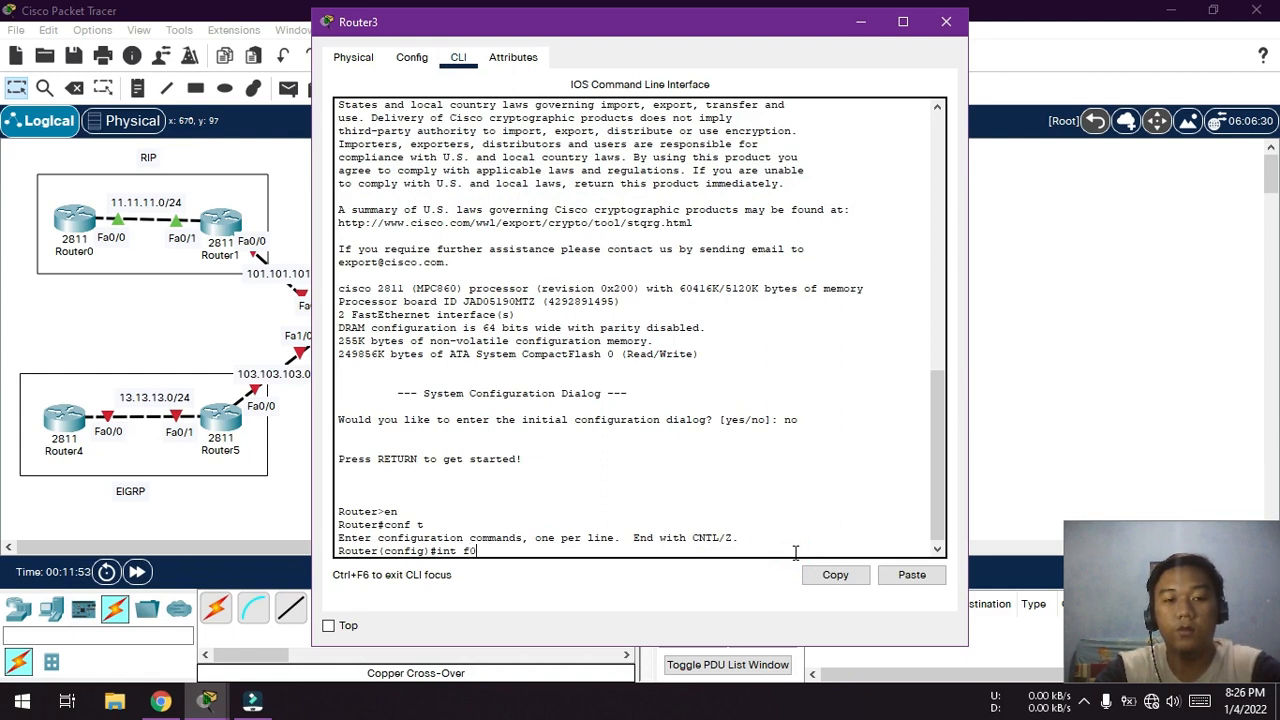
# - Assign Router3's fa0/0 the address 12.12.12.2 255.255.255.0, enable the interface, exit its configuration and close the router window
pyautogui.write('int fa0/0')
pyautogui.press('Return')
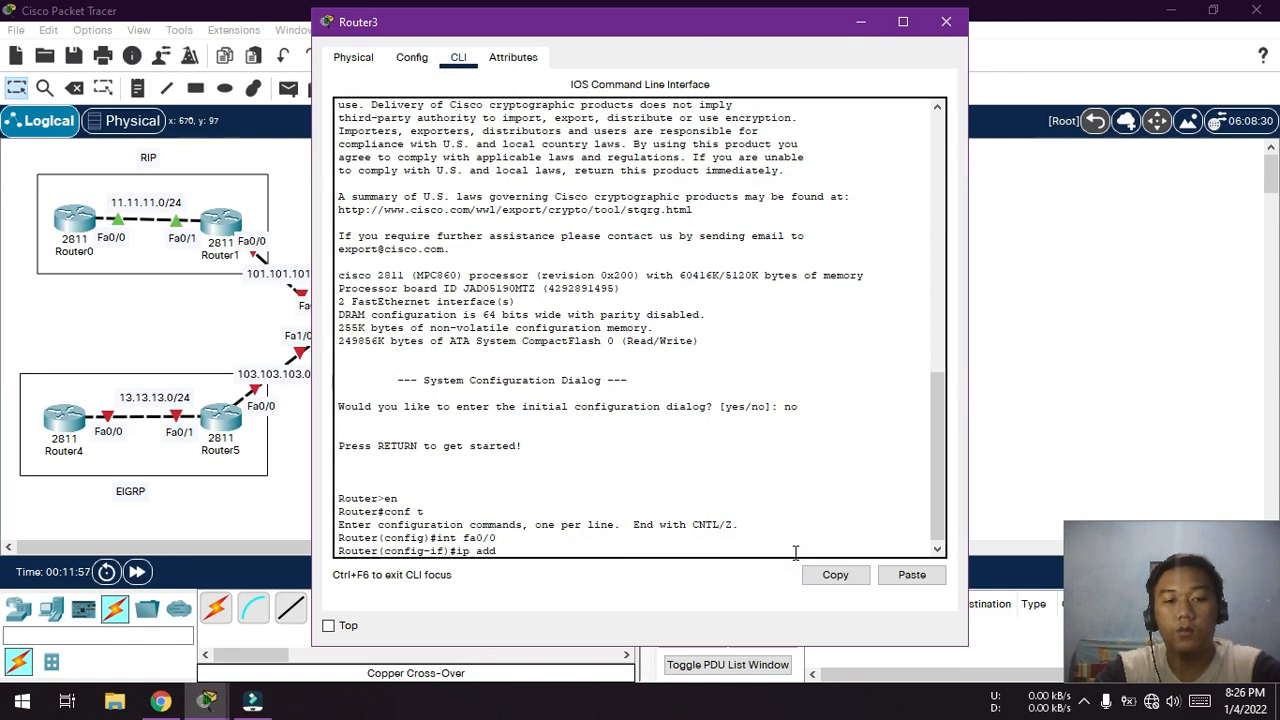
pyautogui.write('12.12.12.2 255.2')
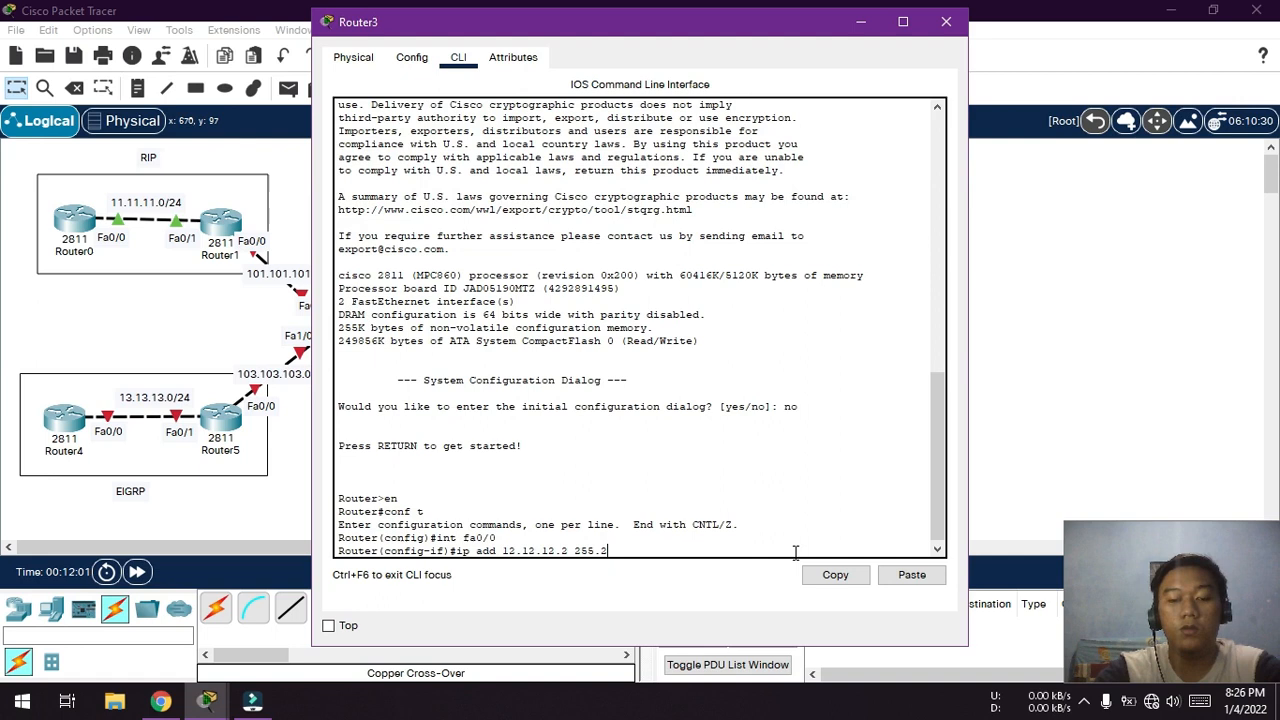
pyautogui.write('55.255.0')
pyautogui.press('Return')
pyautogui.write('no sh')
pyautogui.press('Return')
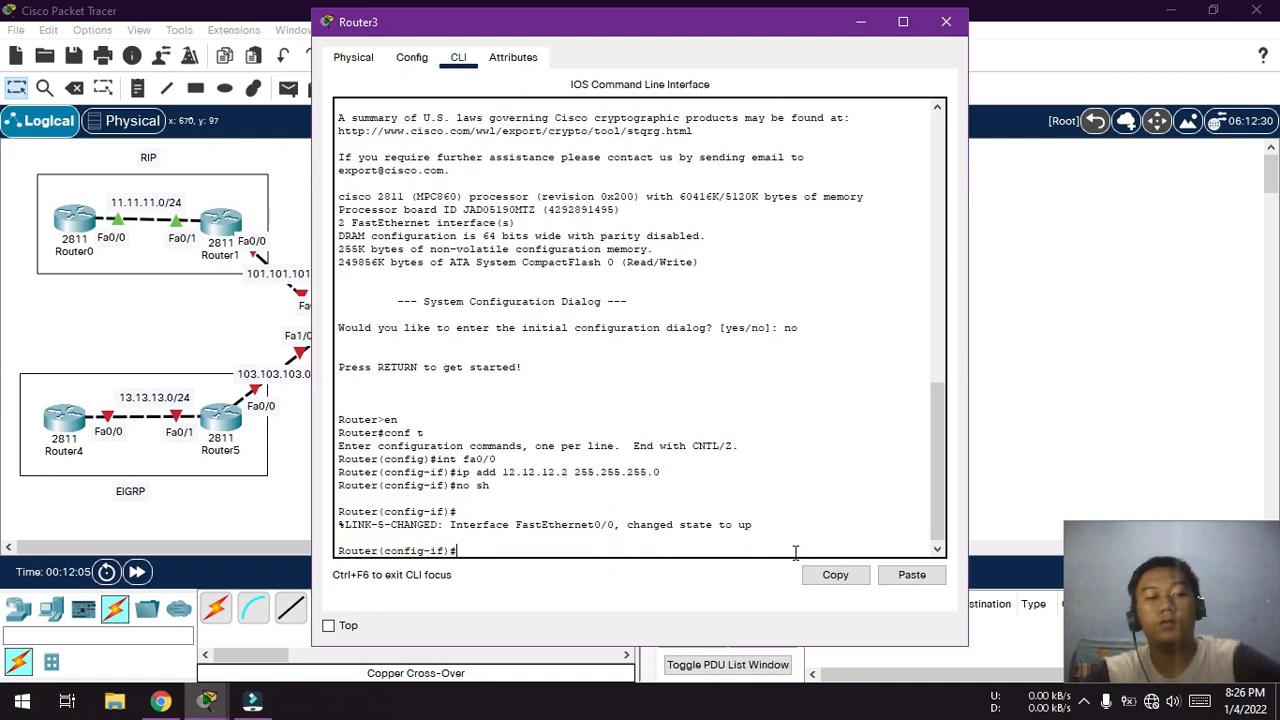
pyautogui.write('ex')
pyautogui.press('Return')
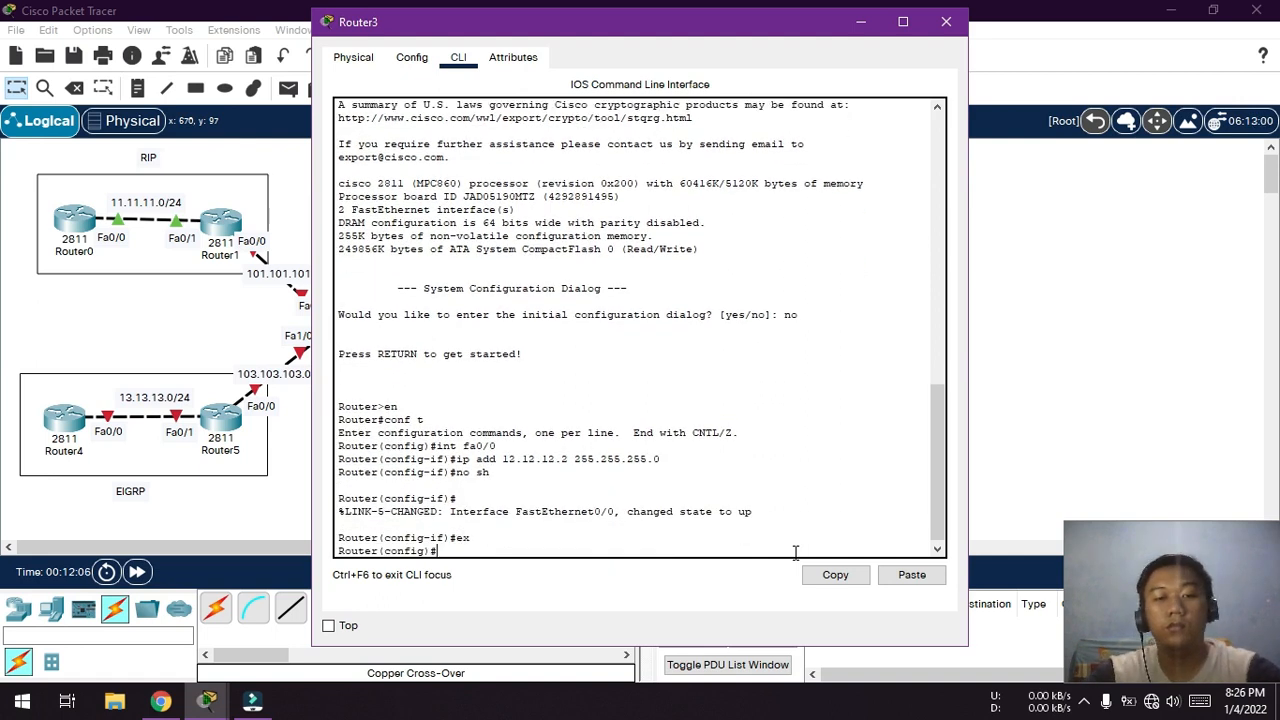
pyautogui.click(945, 23)
# - Open Router2's command line, decline the initial configuration dialog and enter global configuration mode
pyautogui.click(465, 222)
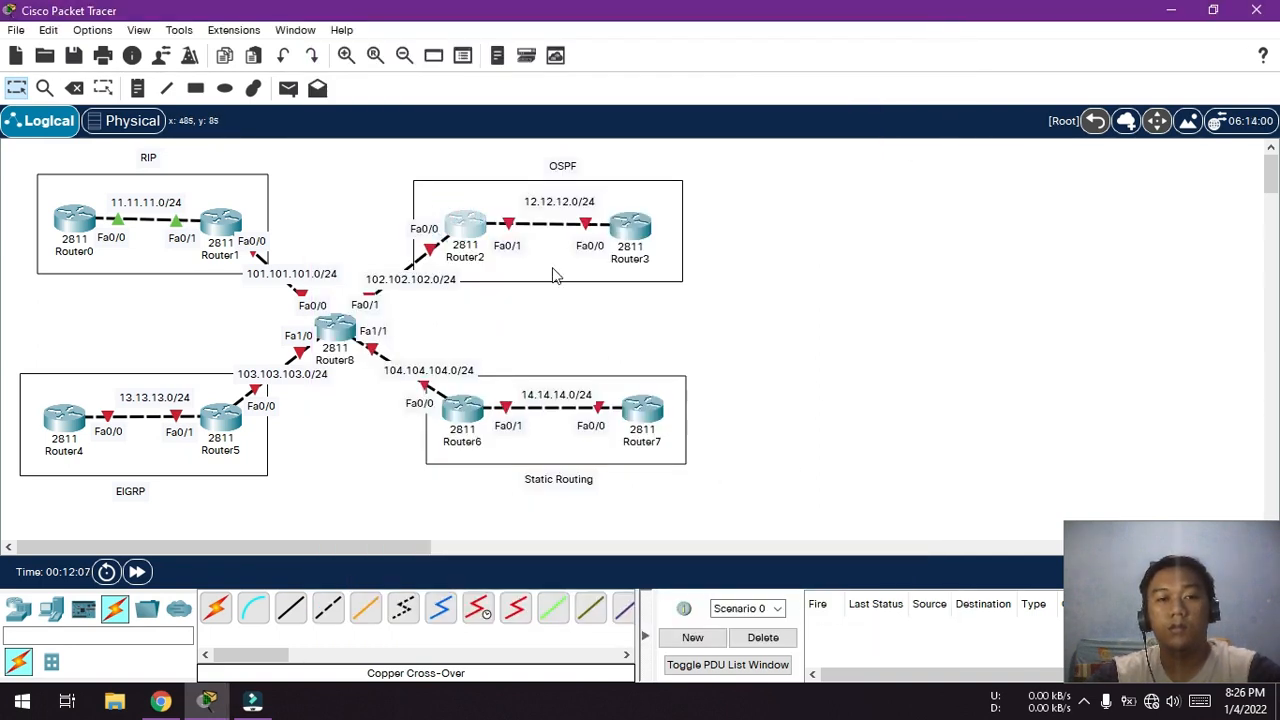
pyautogui.click(458, 57)
pyautogui.click(794, 552)
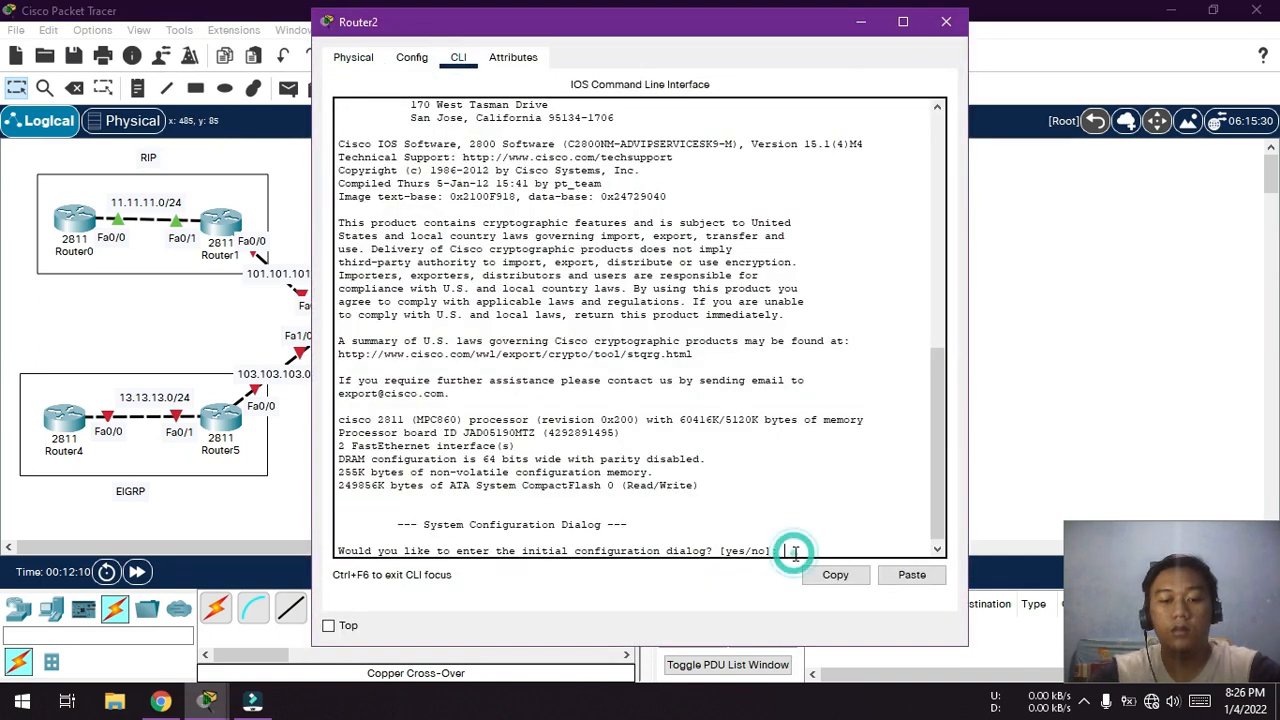
pyautogui.write('no')
pyautogui.press('Return')
pyautogui.press('Return')
pyautogui.write('en')
pyautogui.press('Return')
pyautogui.write('conf t')
pyautogui.press('Return')
# - Assign Router2's fa0/0 the address 102.102.102.1 255.255.255.0 and enable the interface
pyautogui.write('int fa0/0')
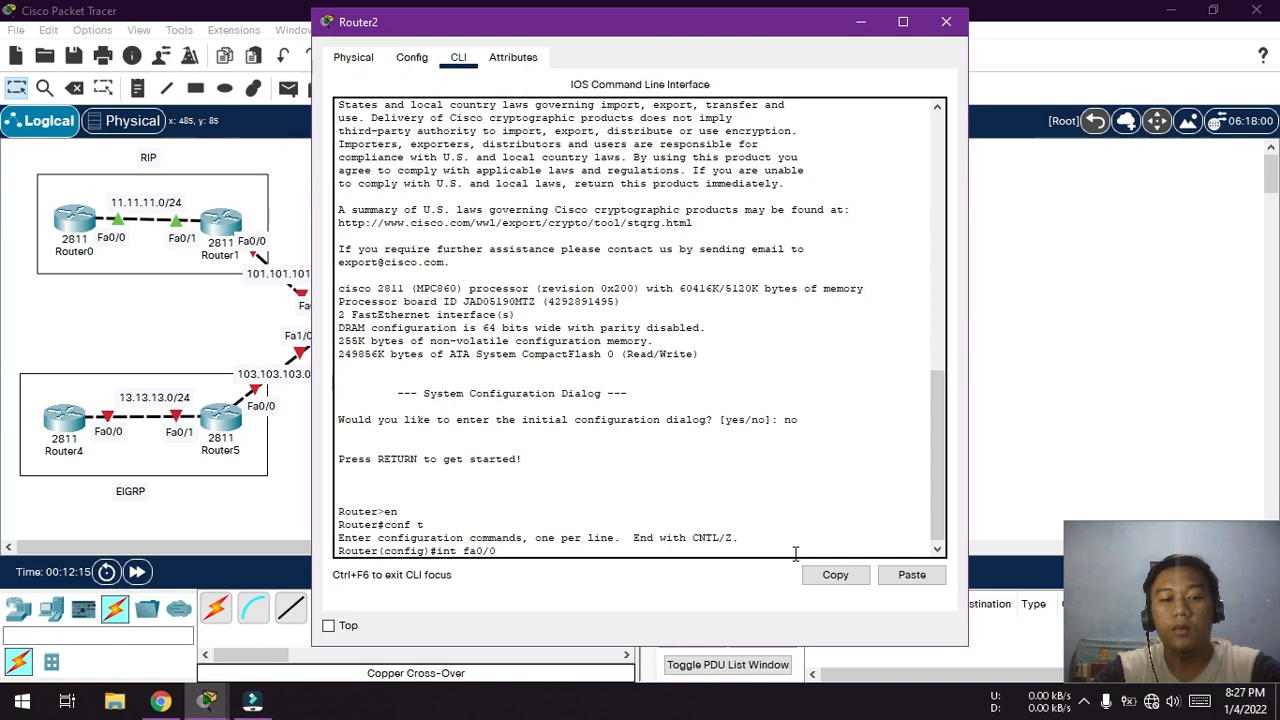
pyautogui.press('Return')
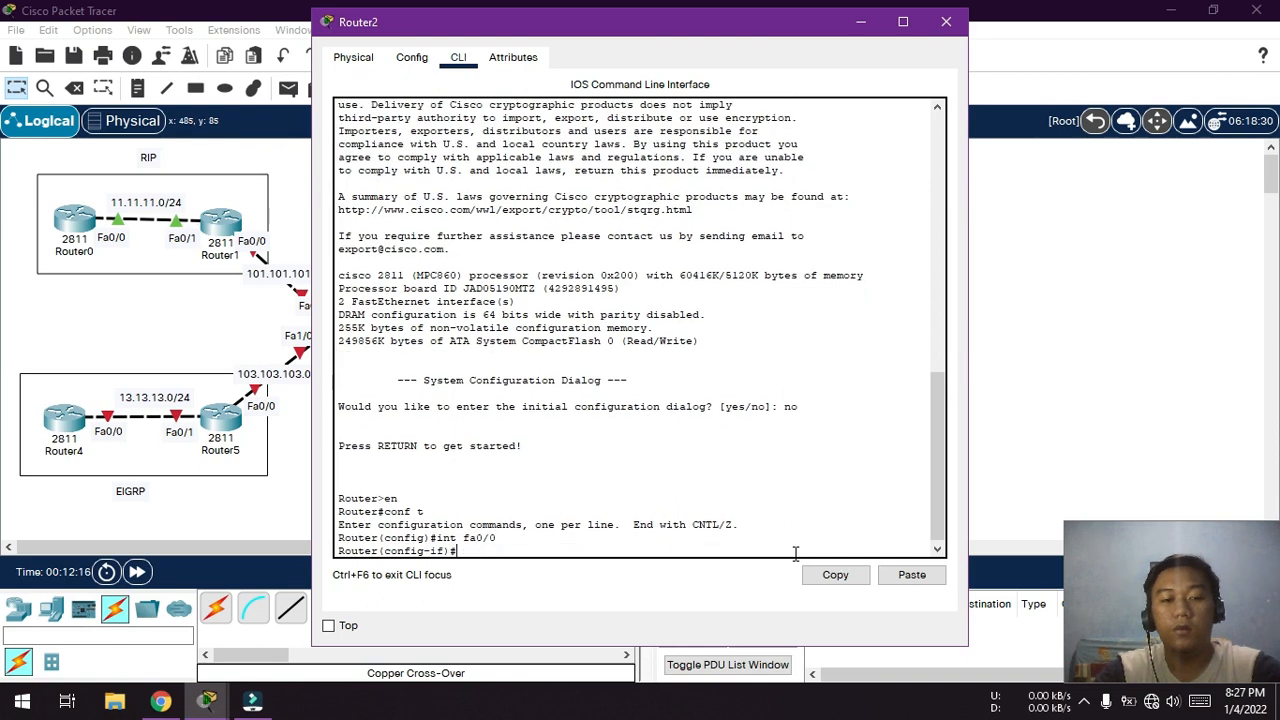
pyautogui.write('ip add')
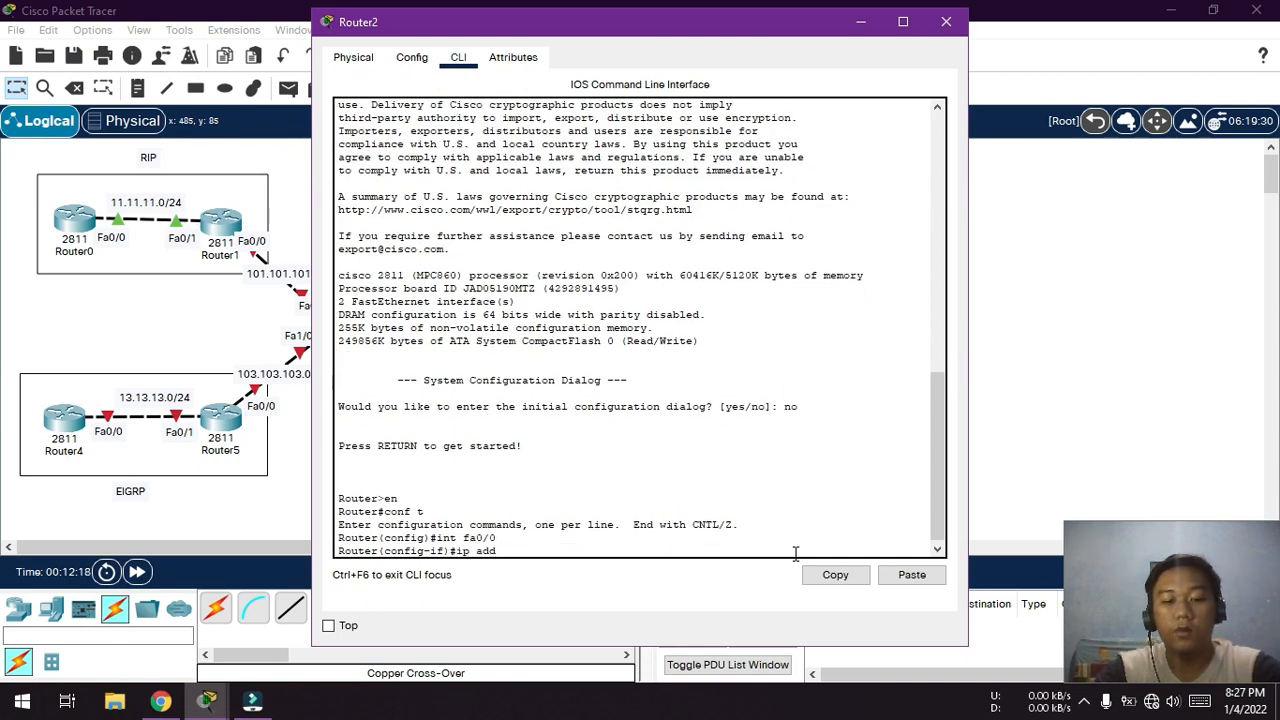
pyautogui.write(' 102.102.102.1 255.255.255.255.0')
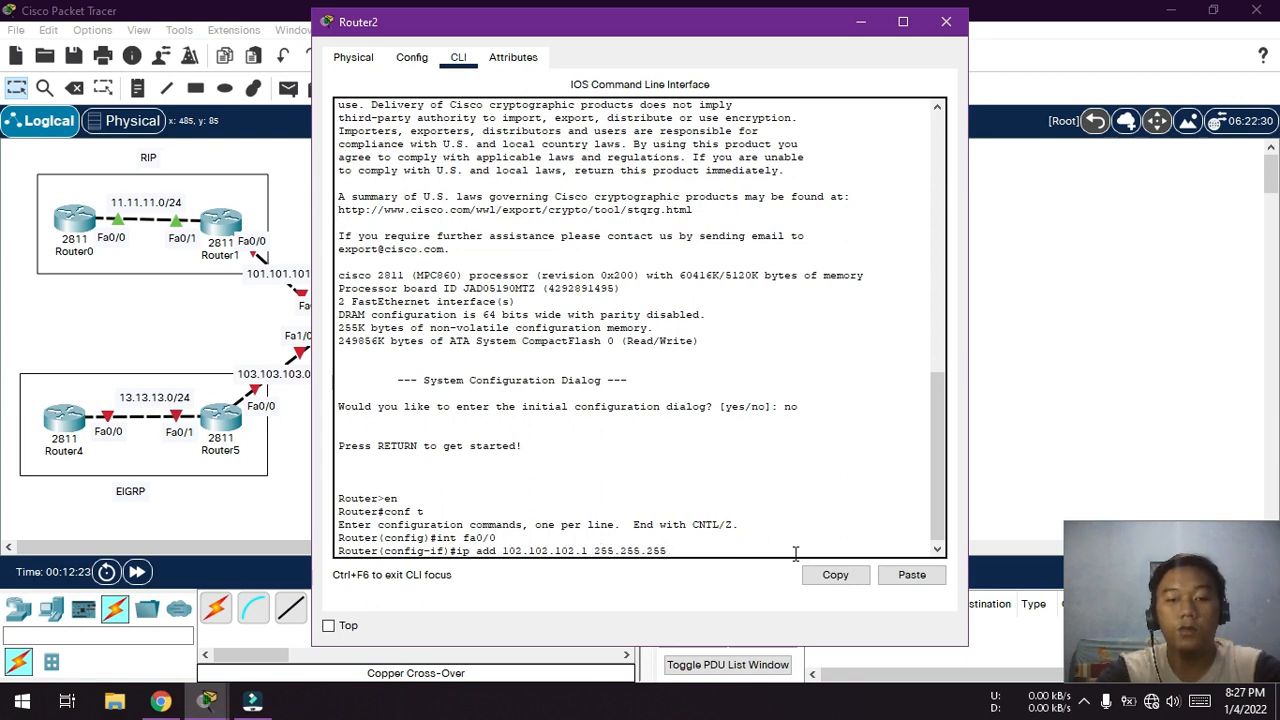
pyautogui.press('Return')
pyautogui.write('no sh')
pyautogui.press('Return')
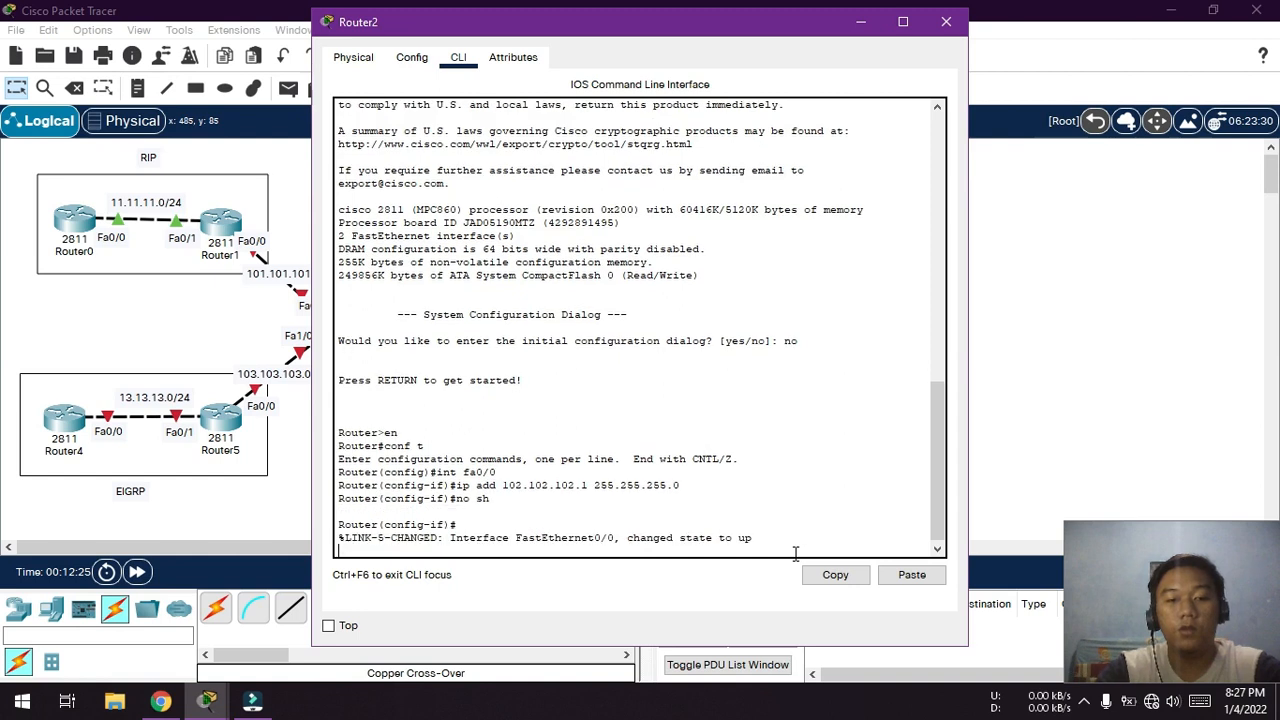
pyautogui.press('Return')
# - Assign Router2's fa0/1 the address 12.12.12.1 255.255.255.0, enable the interface, exit its configuration and close the router window
pyautogui.write('int fa0/1')
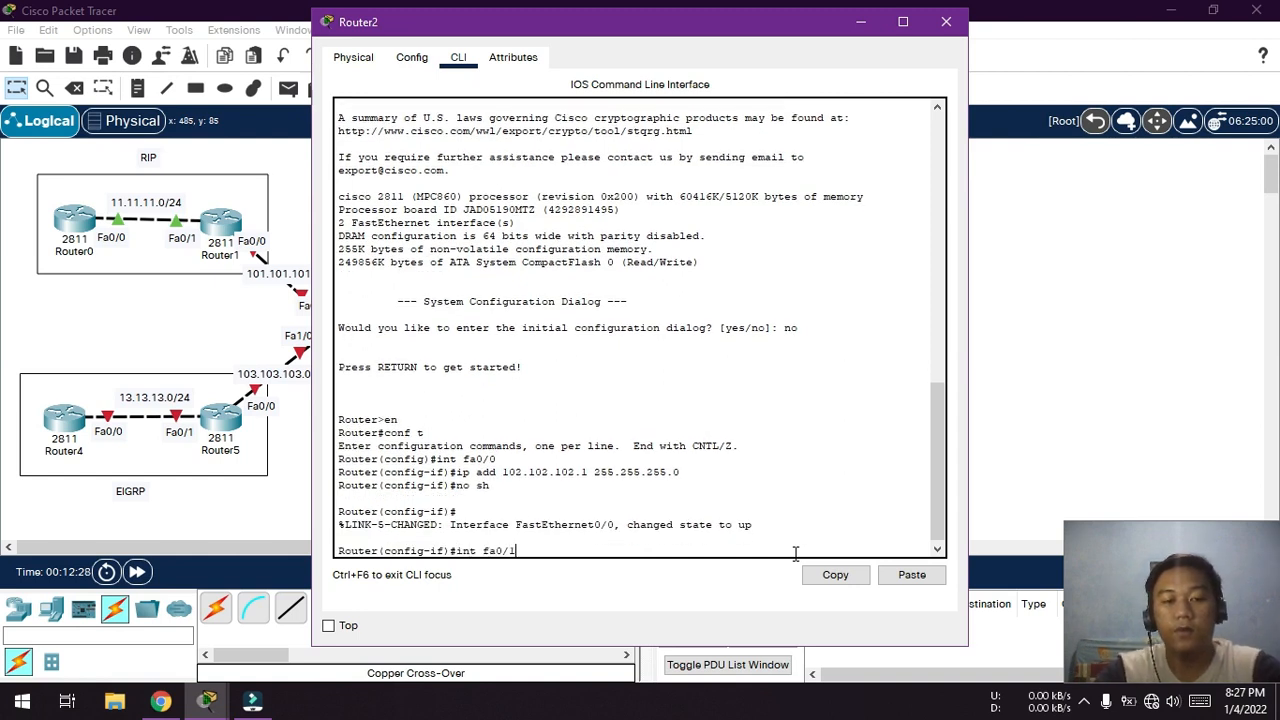
pyautogui.press('Return')
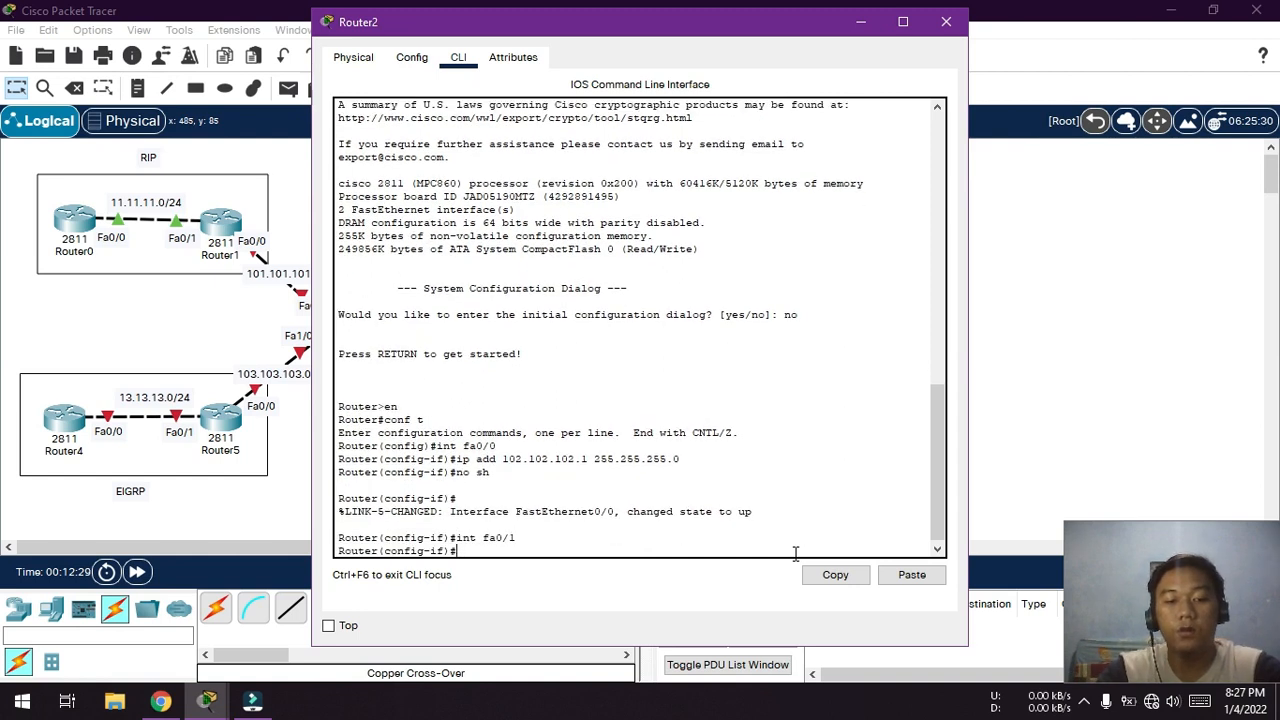
pyautogui.write('ip add ')
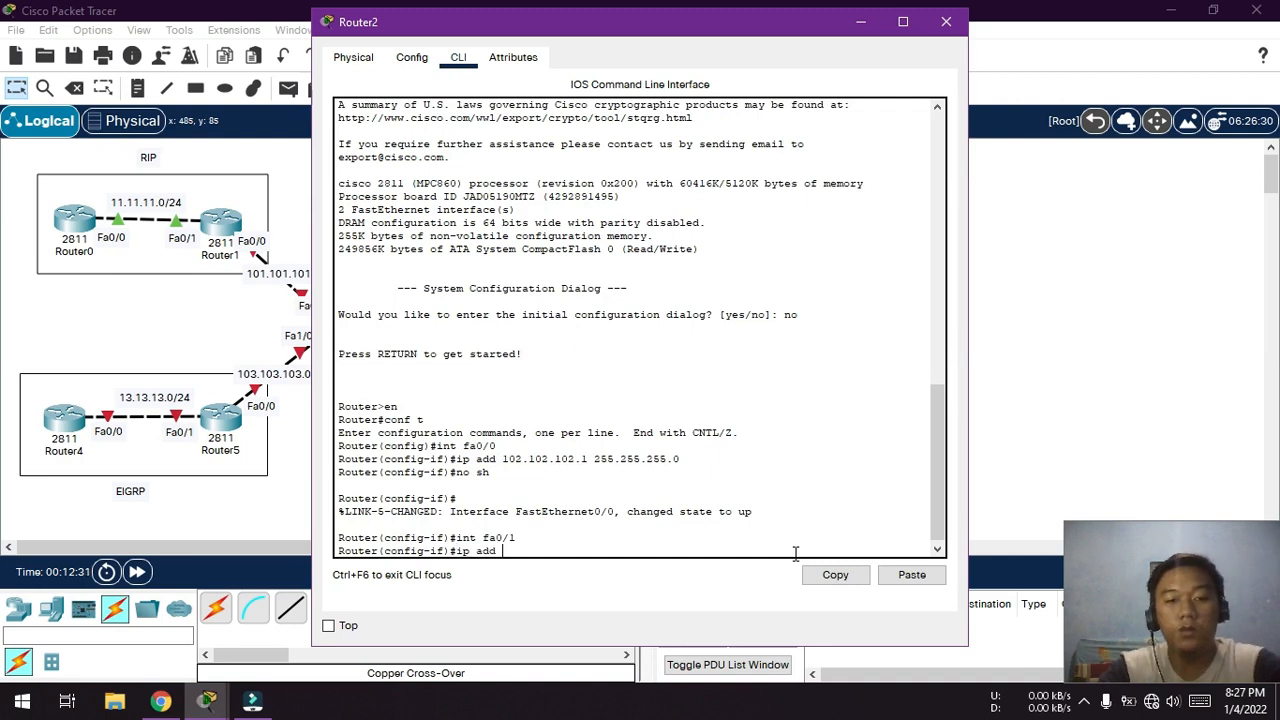
pyautogui.write('12.12.12')
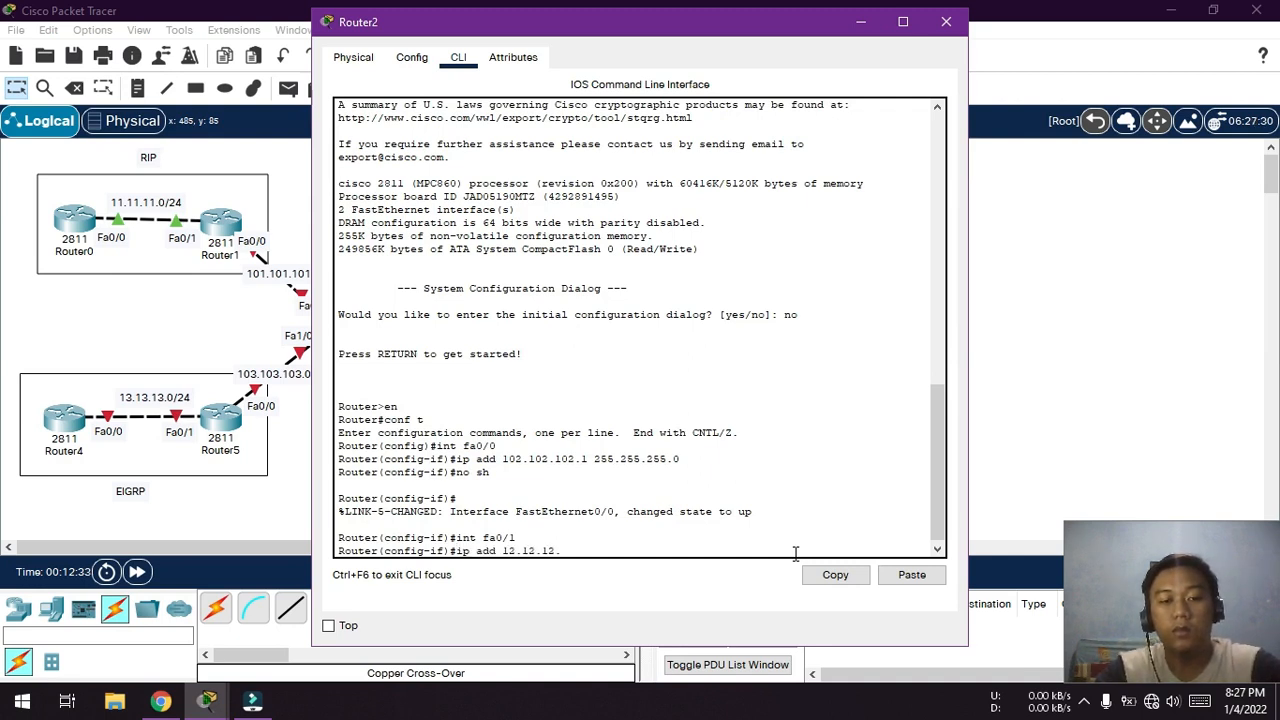
pyautogui.write('.1 255')
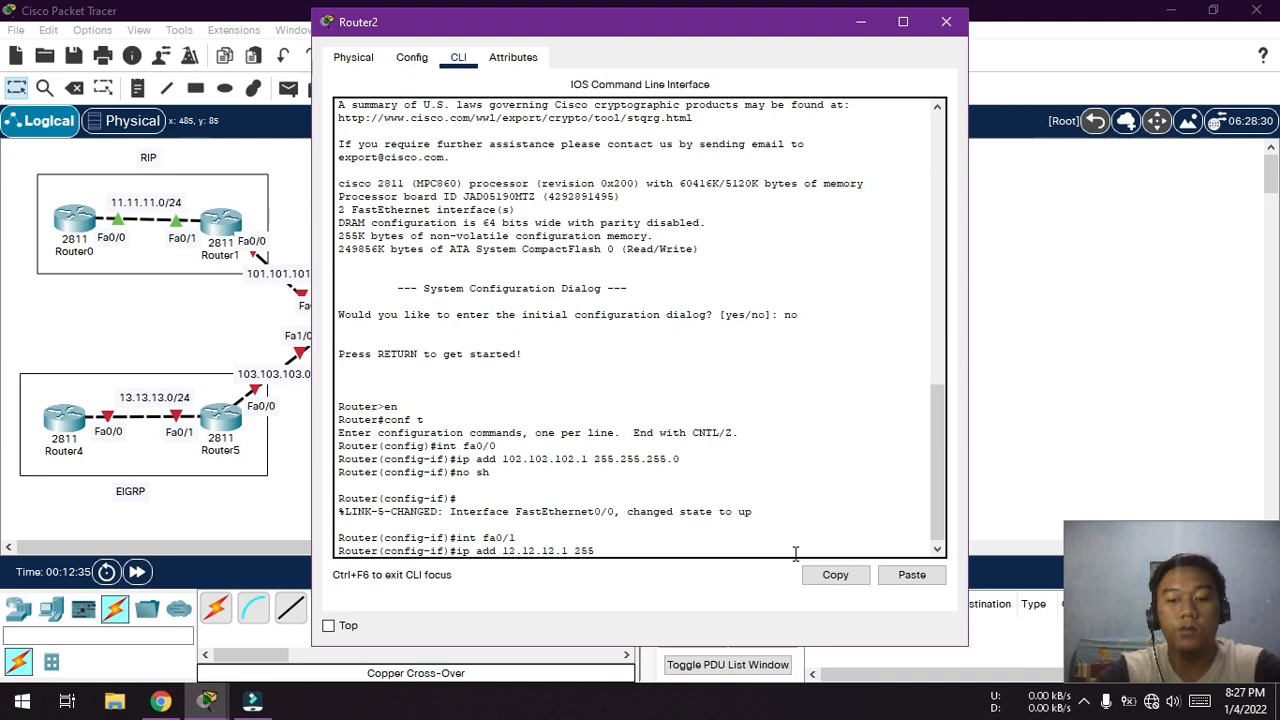
pyautogui.write('.255.255.0')
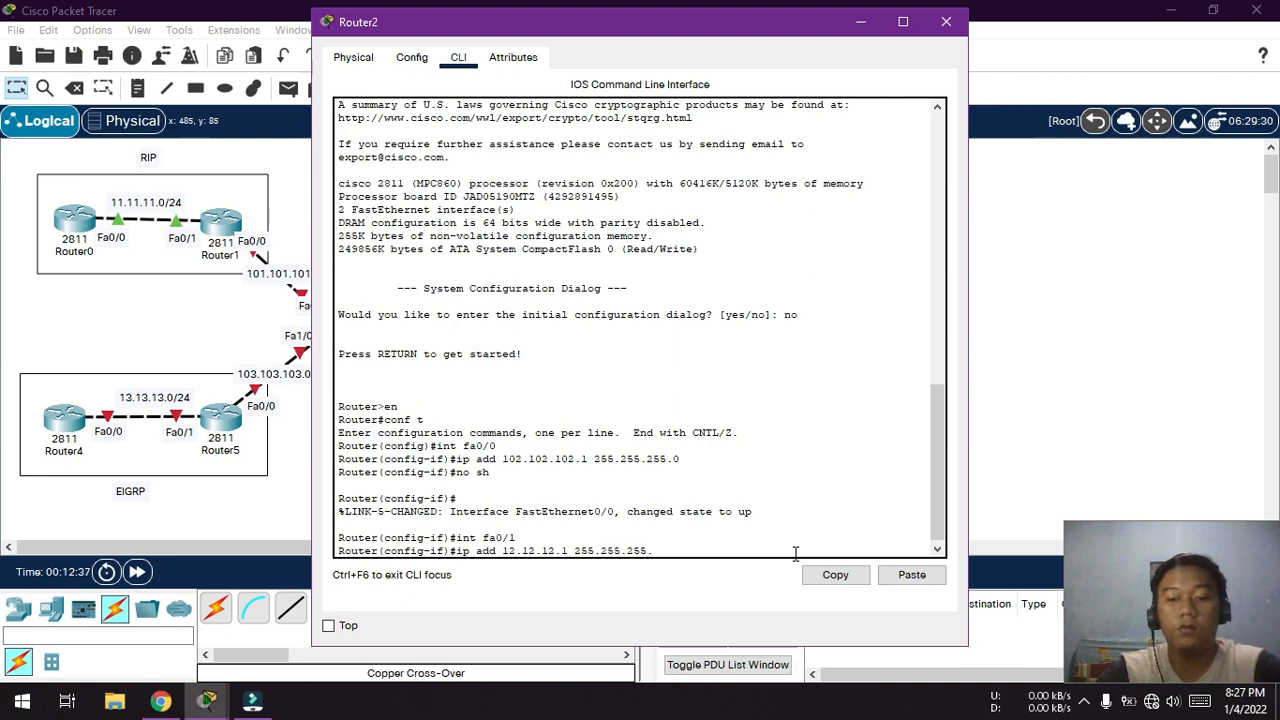
pyautogui.press('Return')
pyautogui.write('no sh')
pyautogui.press('Return')
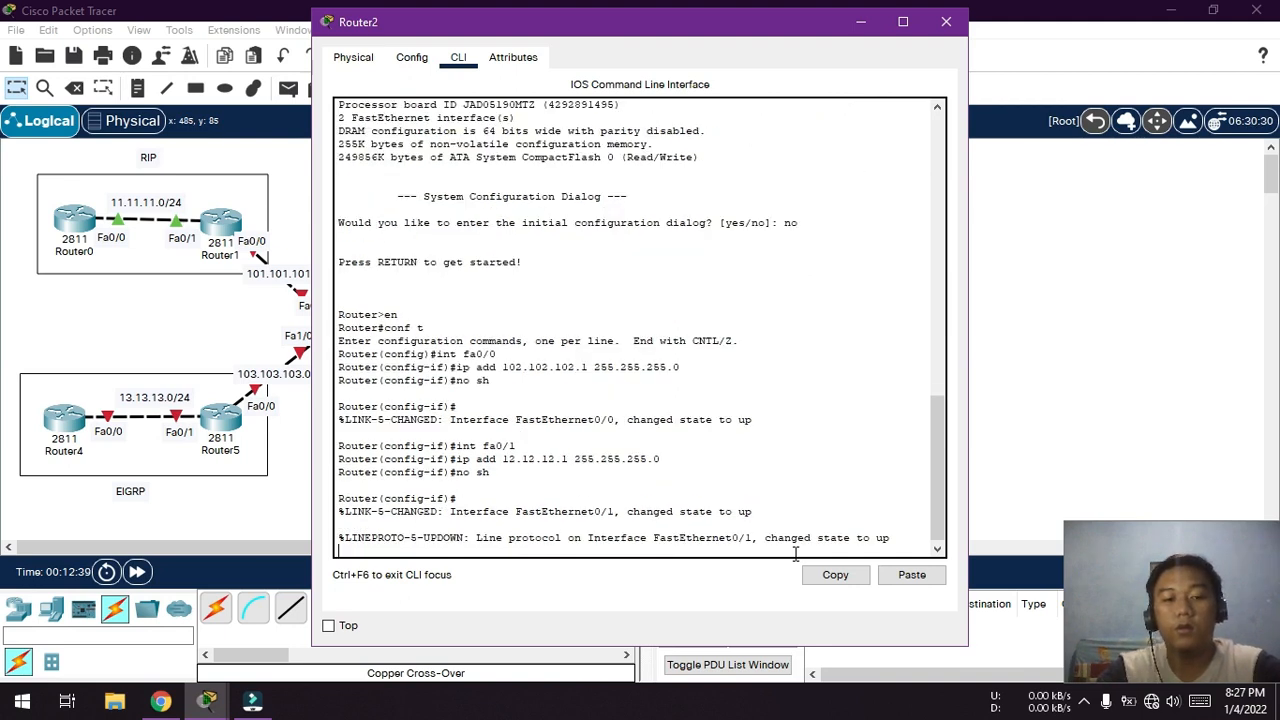
pyautogui.write('ex')
pyautogui.press('Return')
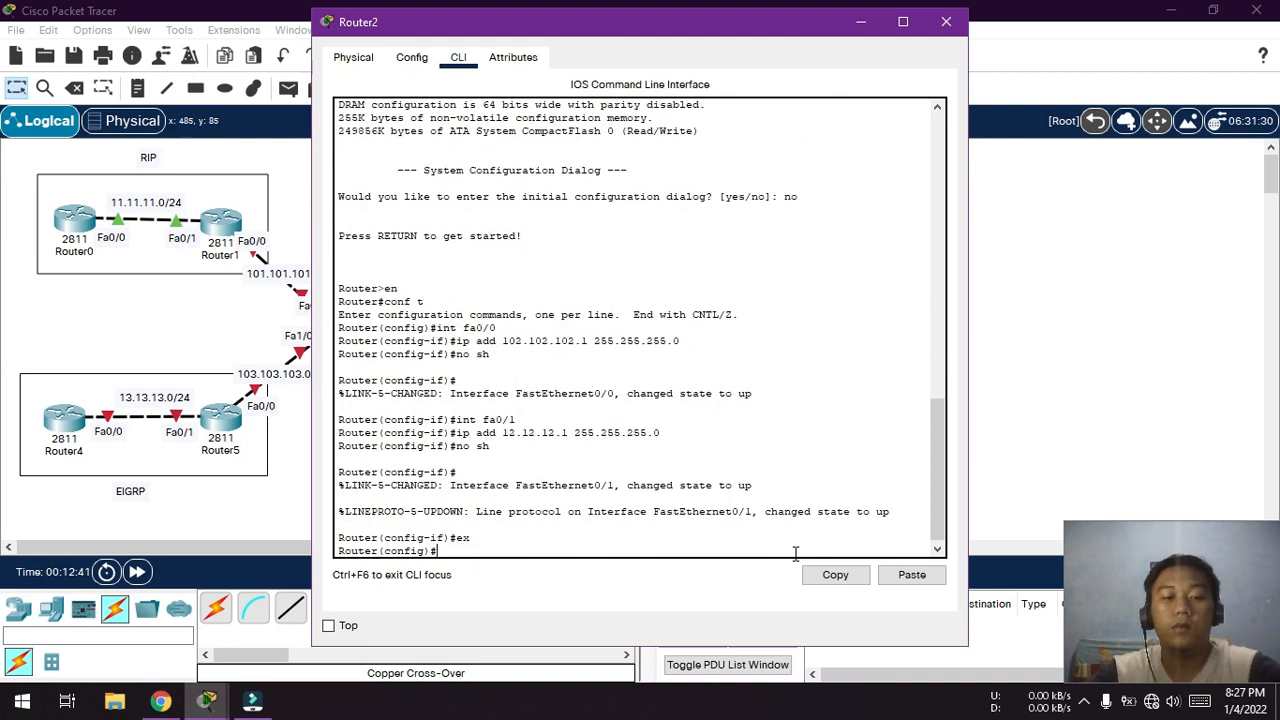
pyautogui.click(946, 21)
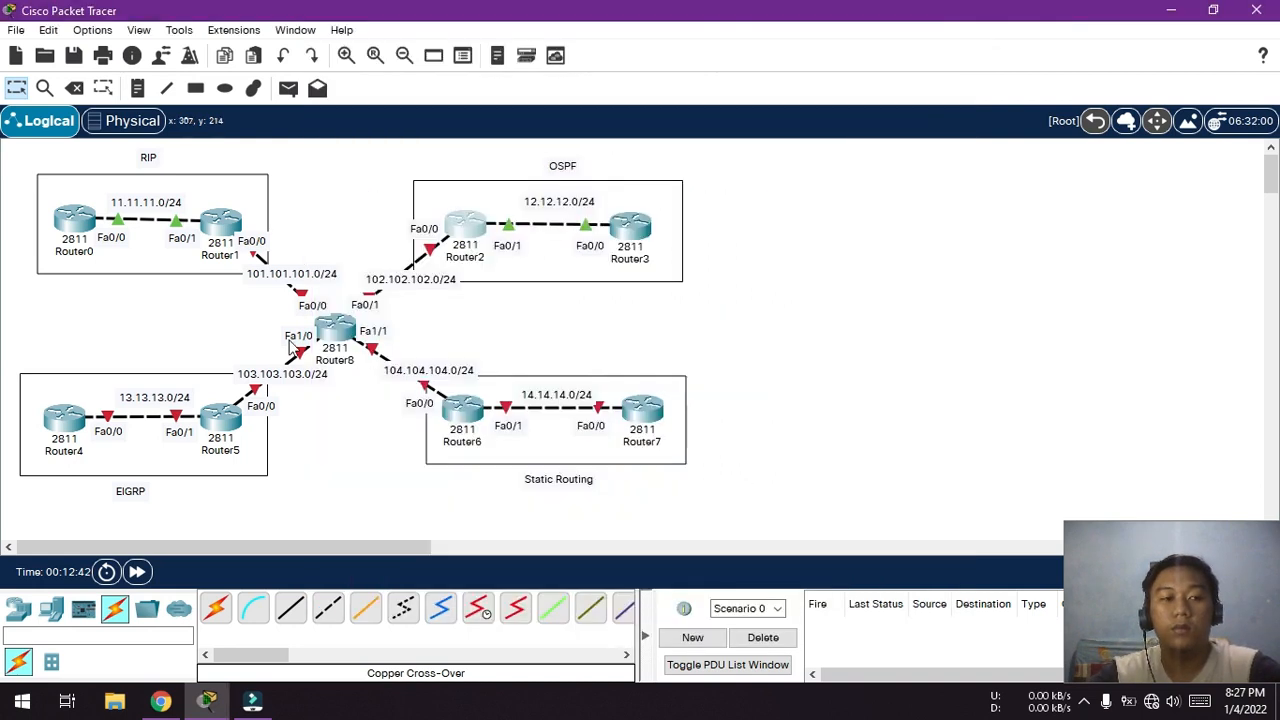
# - Open Router4's command line, decline the initial configuration dialog and enter global configuration mode
pyautogui.click(62, 420)
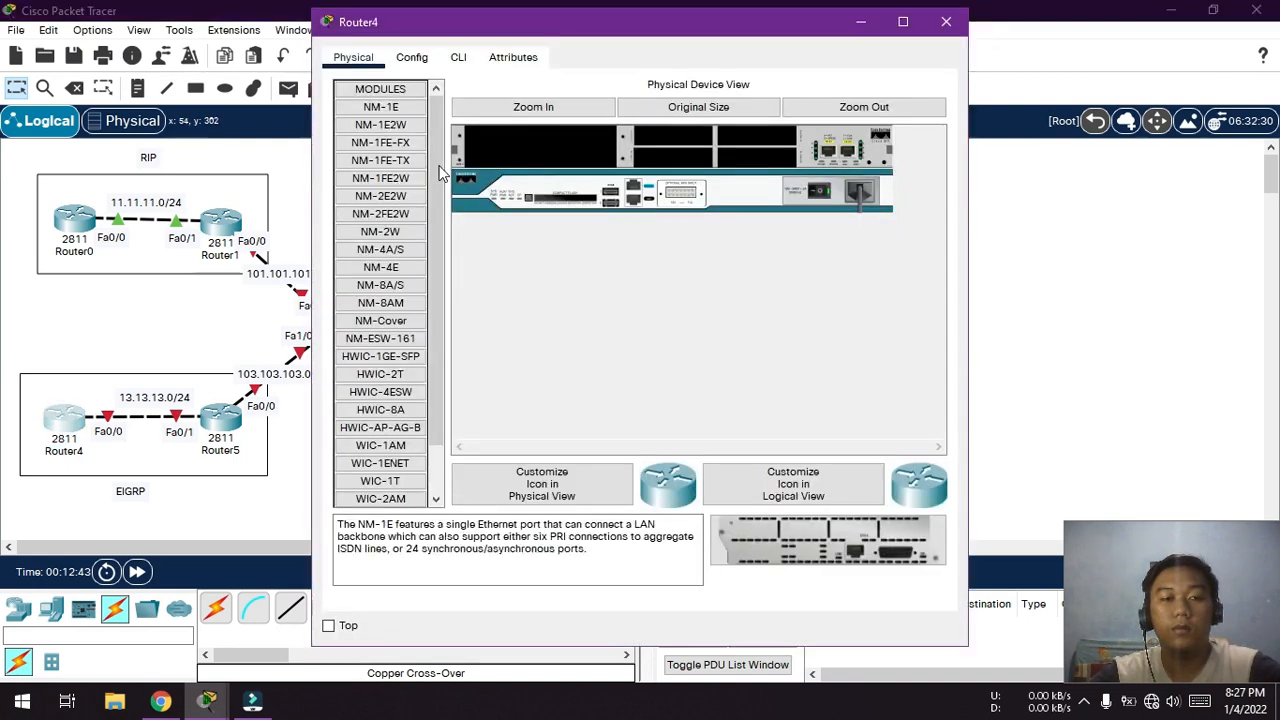
pyautogui.click(458, 57)
pyautogui.write('no')
pyautogui.press('Return')
pyautogui.press('Return')
pyautogui.write('en')
pyautogui.press('Return')
pyautogui.write('con')
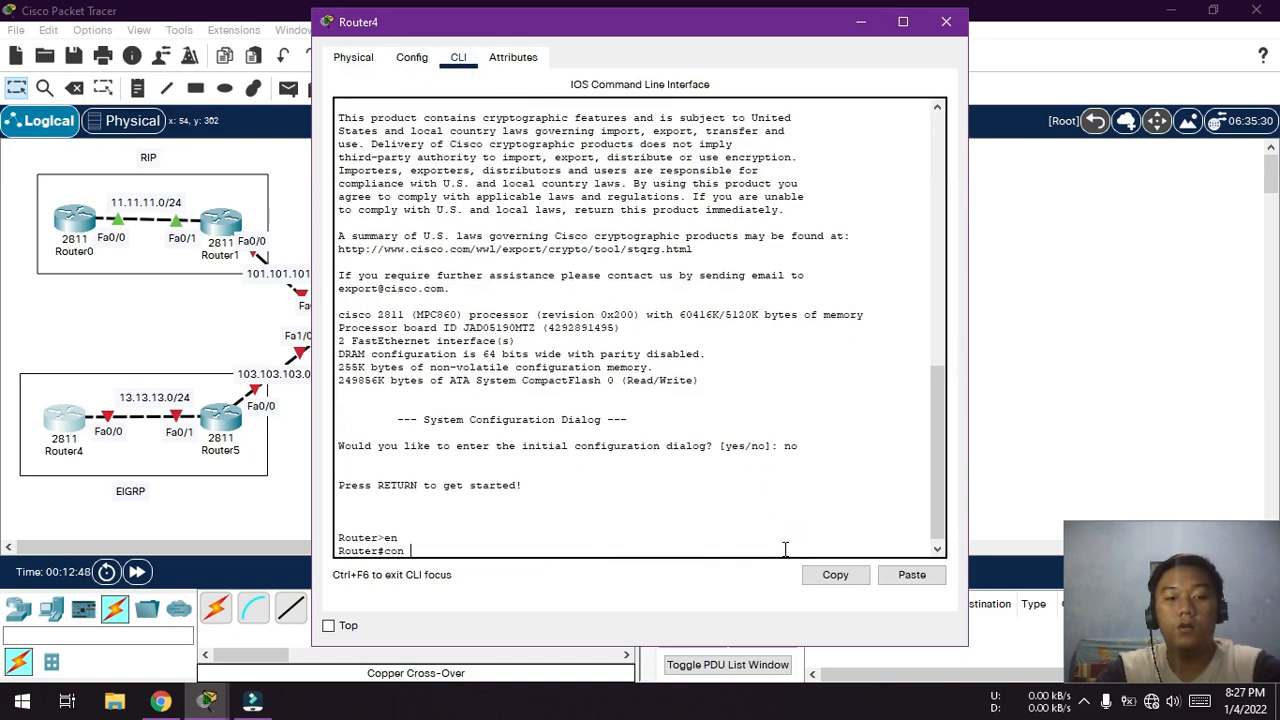
pyautogui.press('Return')
# - Assign Router4's fa0/0 the address 13.13.13.2 255.255.255.0, enable the interface, exit its configuration and close the router window
pyautogui.write('int fa0/0')
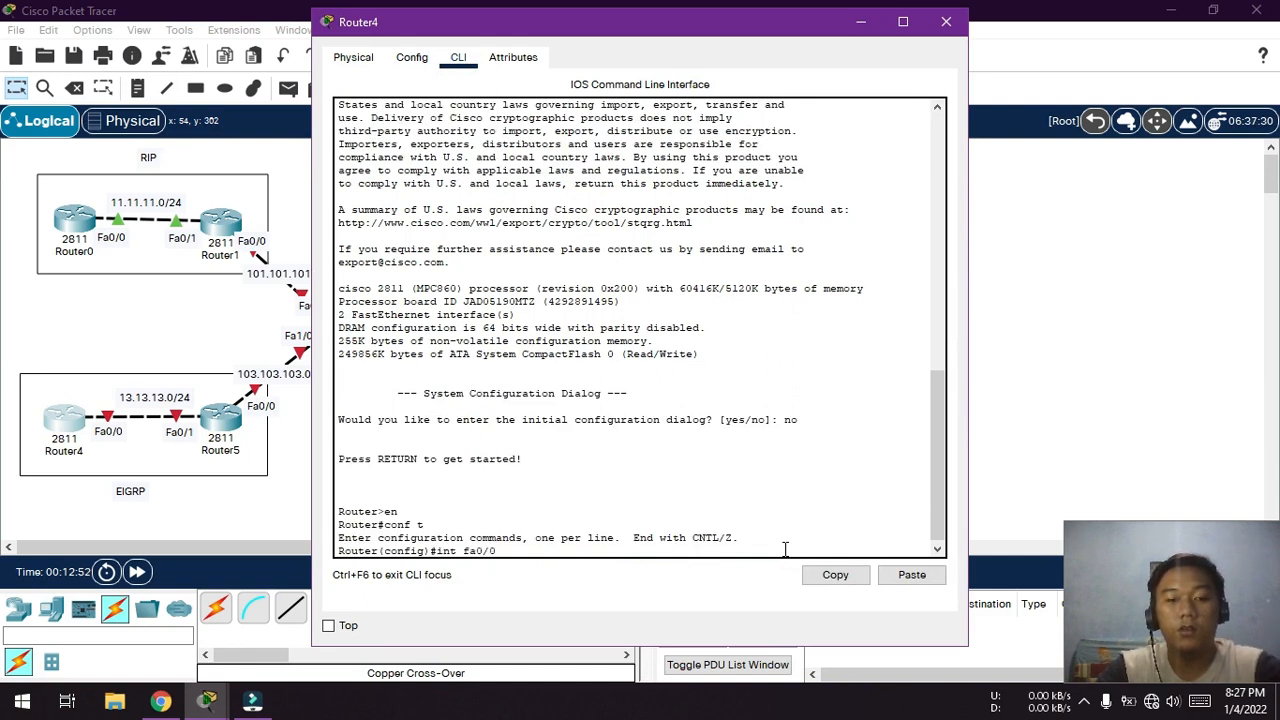
pyautogui.press('Return')
pyautogui.write('ip add 13.13.13')
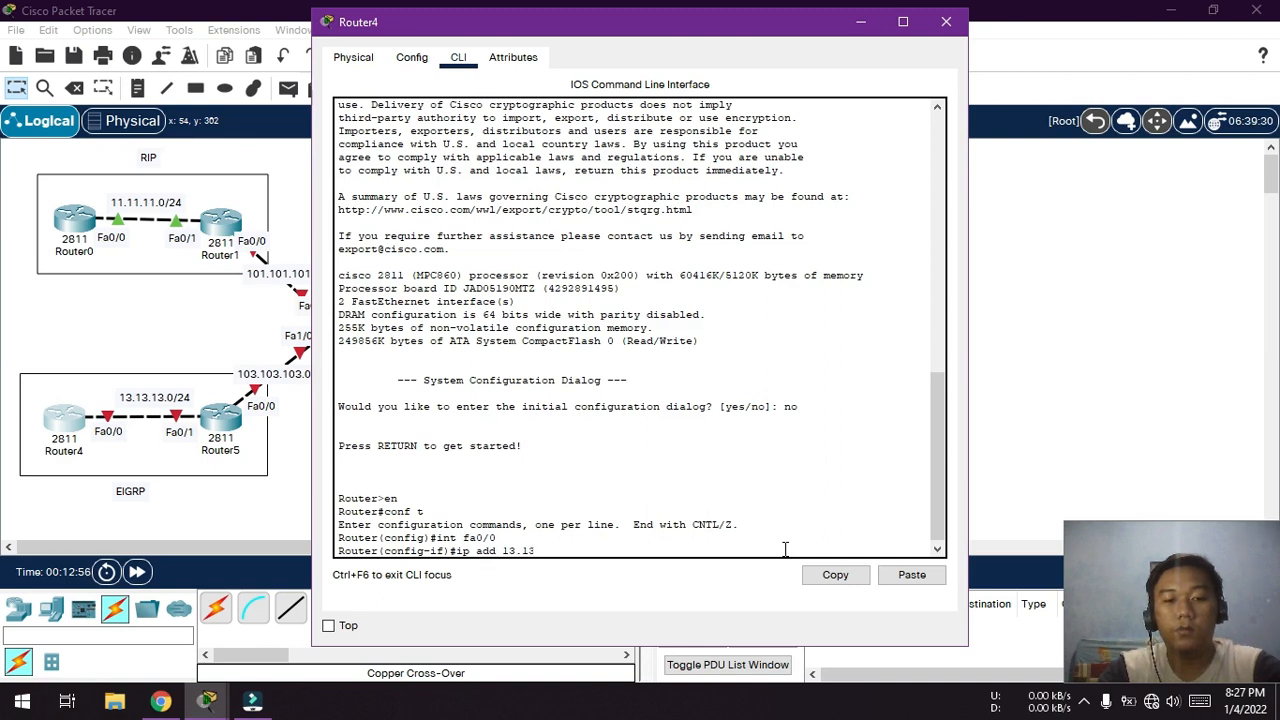
pyautogui.write('.13.2')
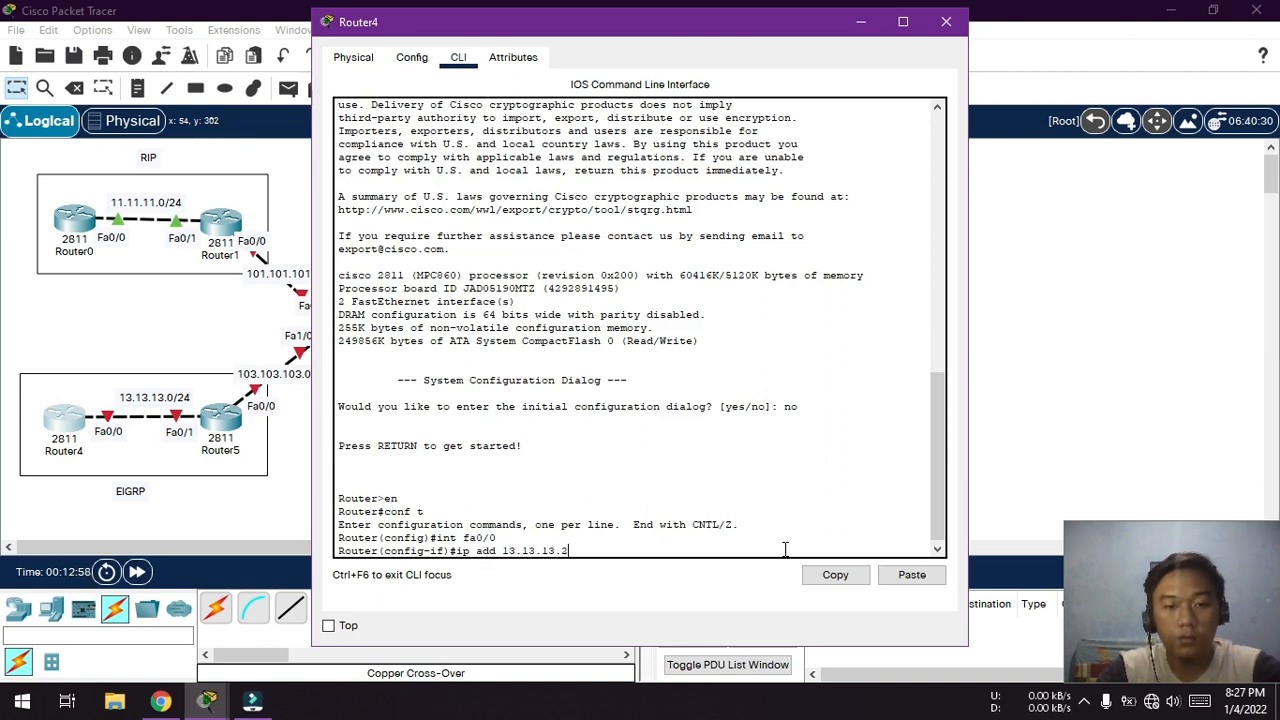
pyautogui.write(' 255.255.255.0')
pyautogui.press('Return')
pyautogui.write('no sh')
pyautogui.press('Return')
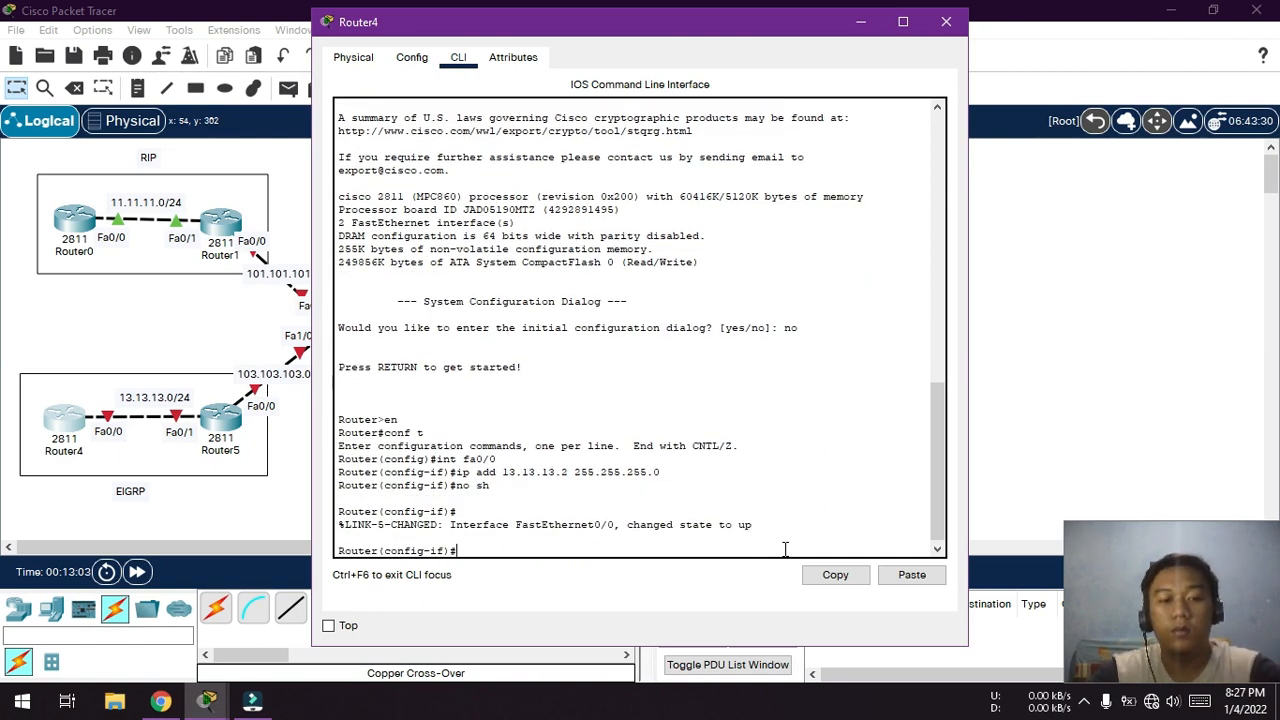
pyautogui.write('ex')
pyautogui.press('Return')
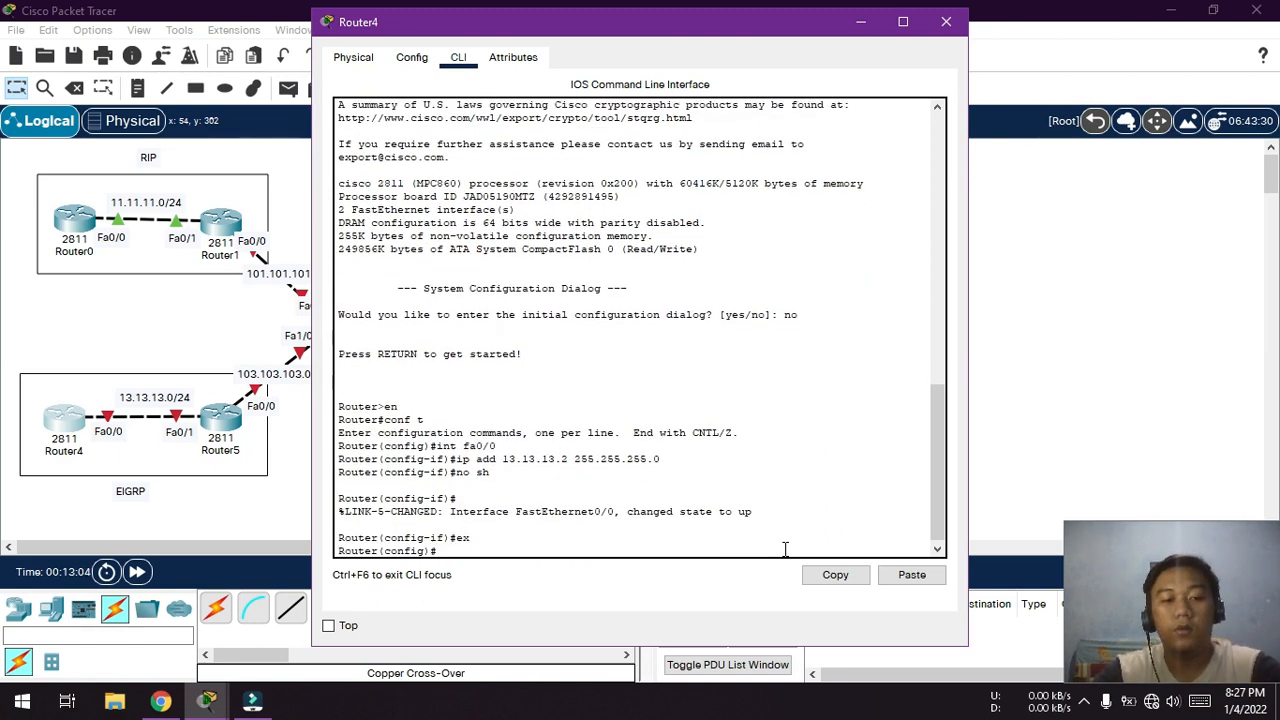
pyautogui.click(945, 22)
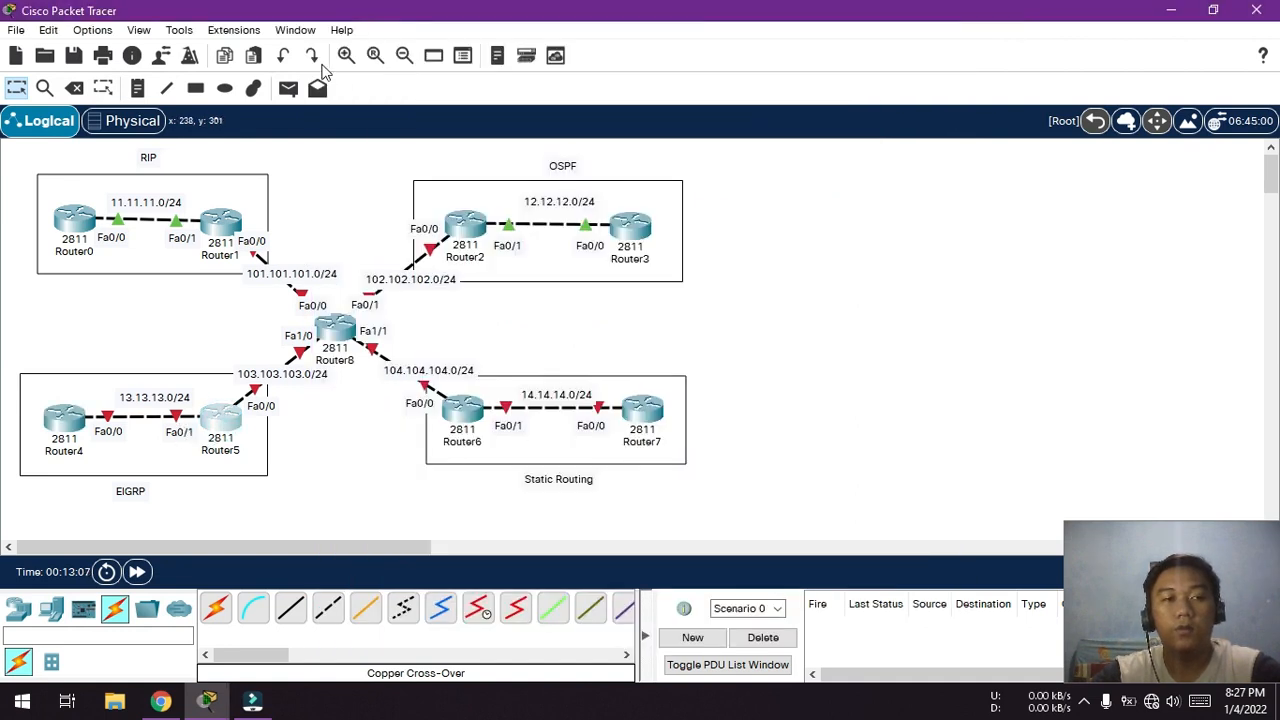
# - Open Router5's command line, decline the initial configuration dialog and enter global configuration mode
pyautogui.click(220, 418)
pyautogui.click(458, 60)
pyautogui.click(815, 555)
pyautogui.write('no')
pyautogui.press('Return')
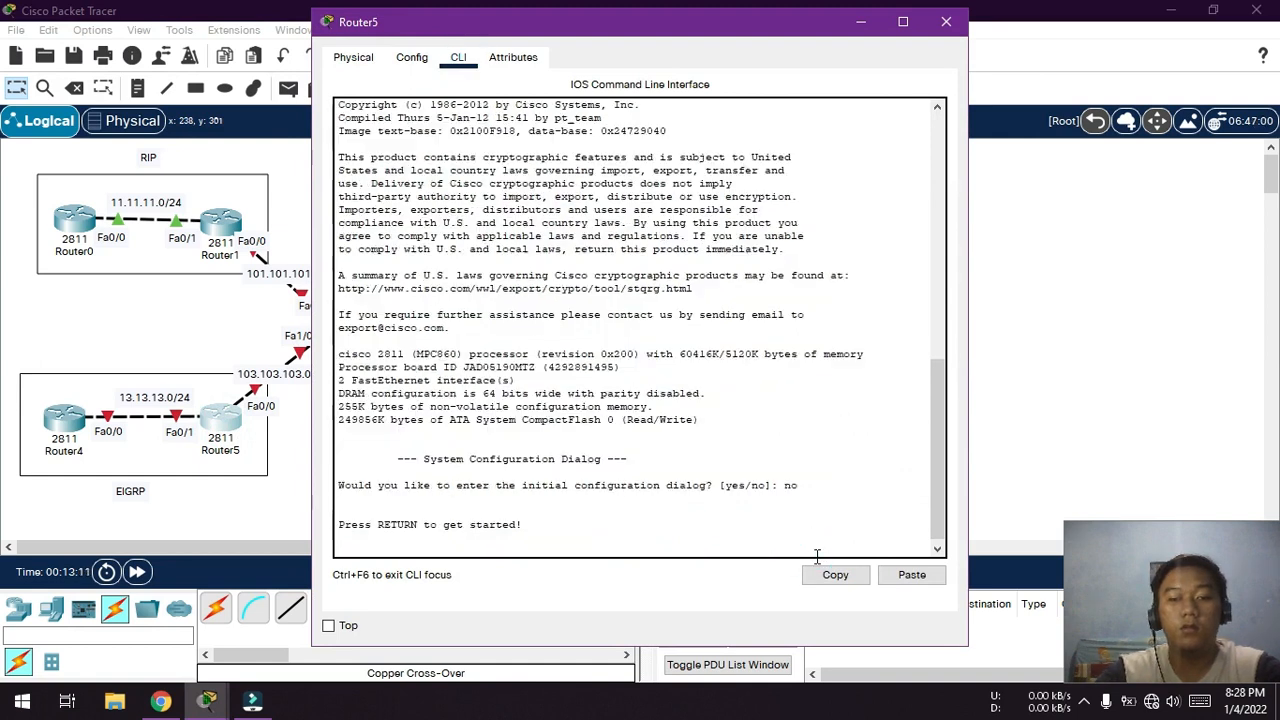
pyautogui.press('Return')
pyautogui.write('en')
pyautogui.press('Return')
pyautogui.write('conf t')
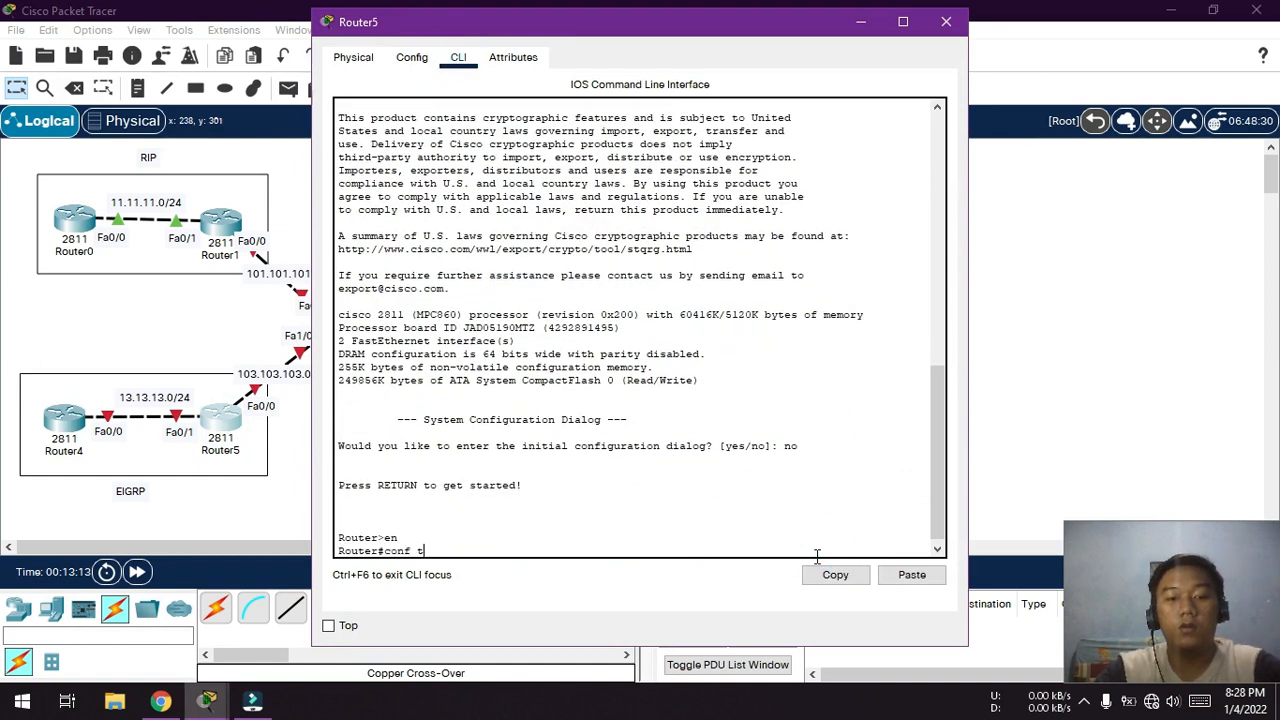
pyautogui.press('Return')
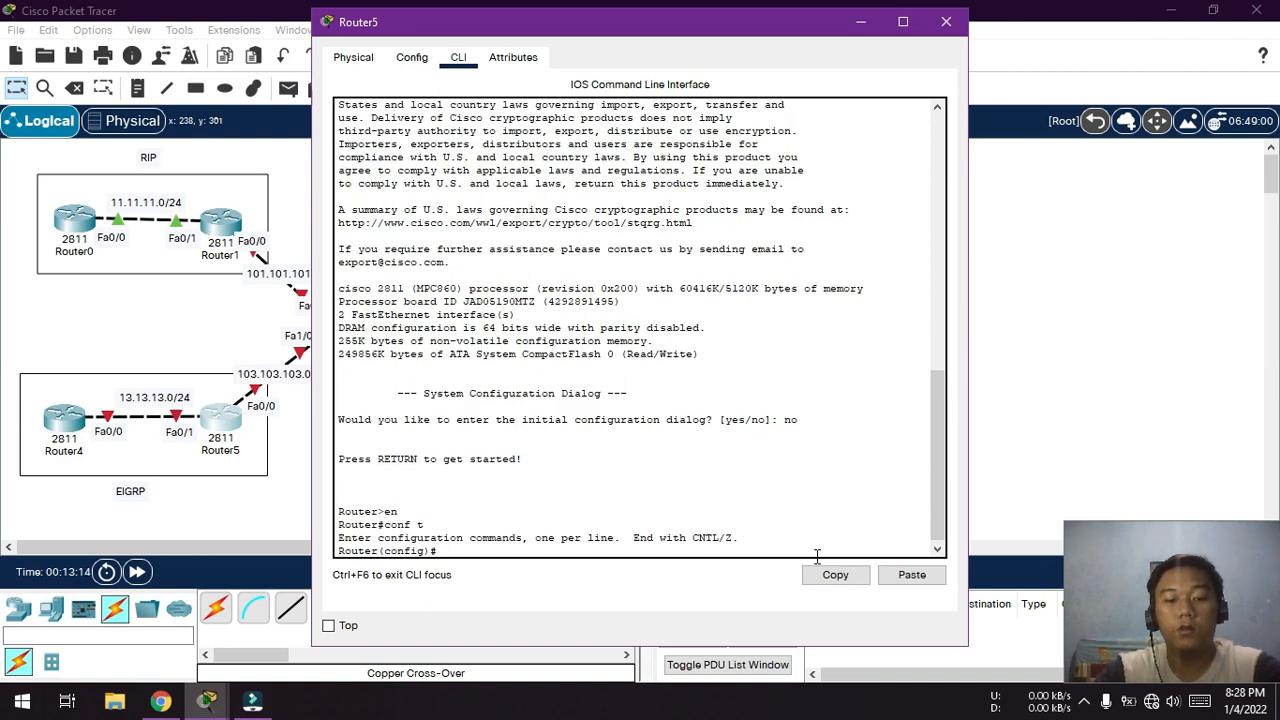
# - Assign Router5's fa0/0 the address 103.103.103.1 255.255.255.0 and enable the interface
pyautogui.write('int fa0/0')
pyautogui.press('Return')
pyautogui.write('ip add 102')
pyautogui.press('BackSpace')
pyautogui.write('3.103.103.1 255.255.255.0')
pyautogui.press('Return')
pyautogui.write('no sh')
pyautogui.press('Return')
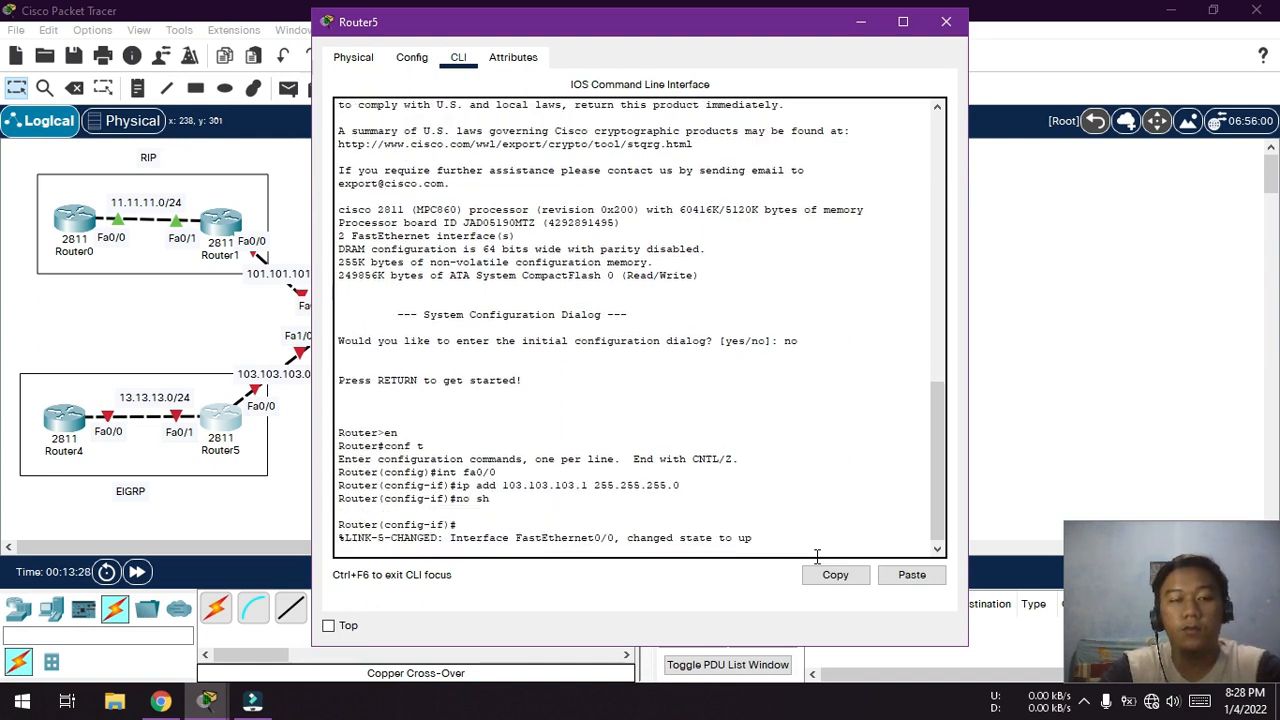
# - Assign Router5's fa0/1 the address 13.13.13.1 255.255.255.0, enable the interface, exit its configuration and close the router window
pyautogui.press('Return')
pyautogui.write('int fa0/1')
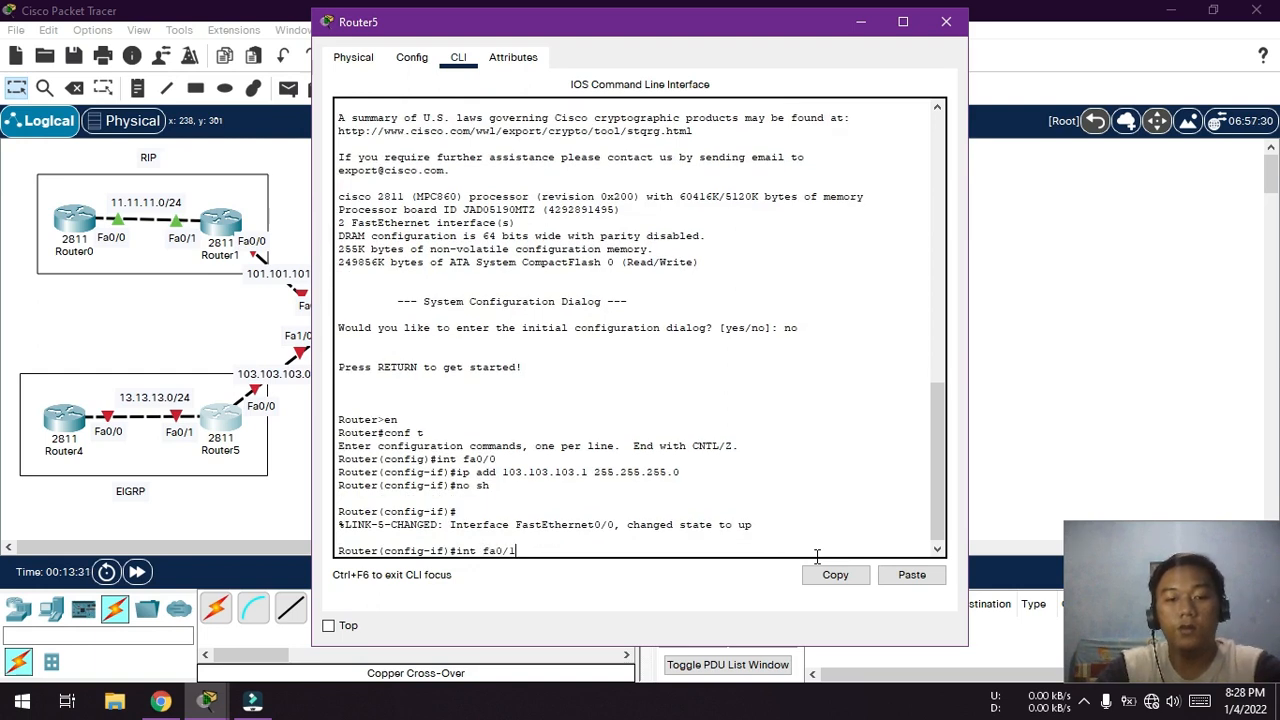
pyautogui.press('Return')
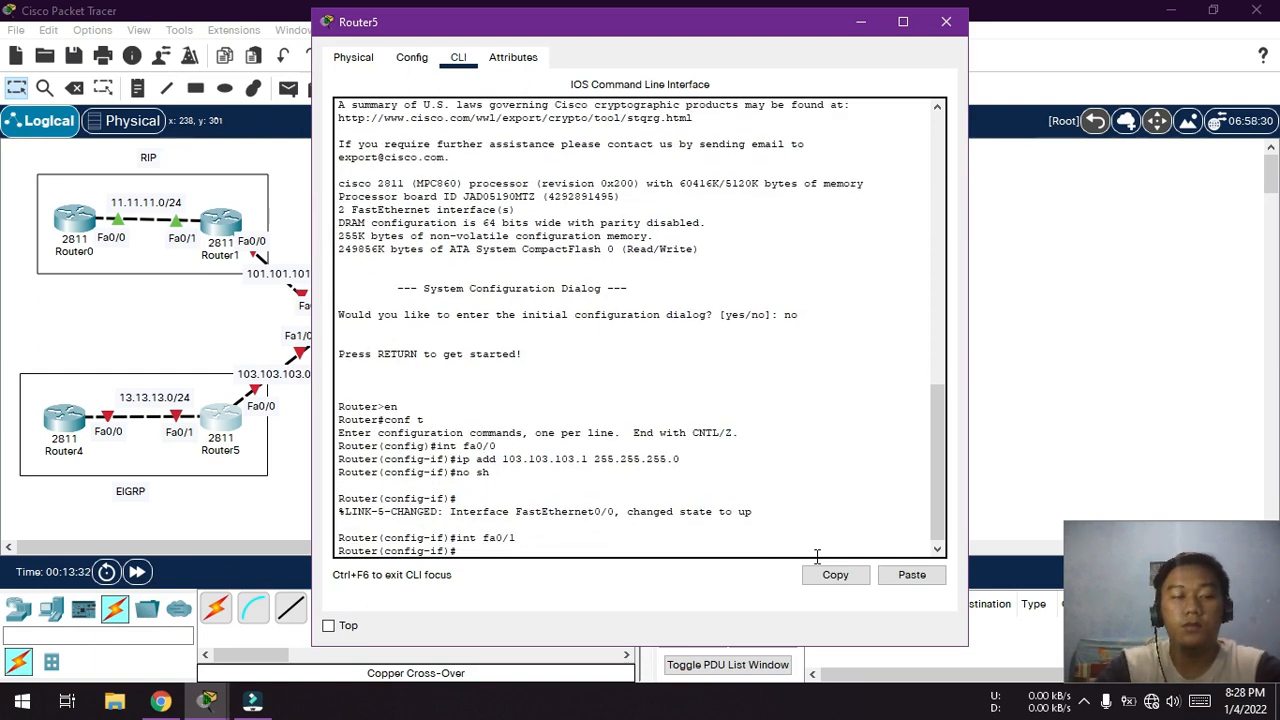
pyautogui.write('ip add 13.13')
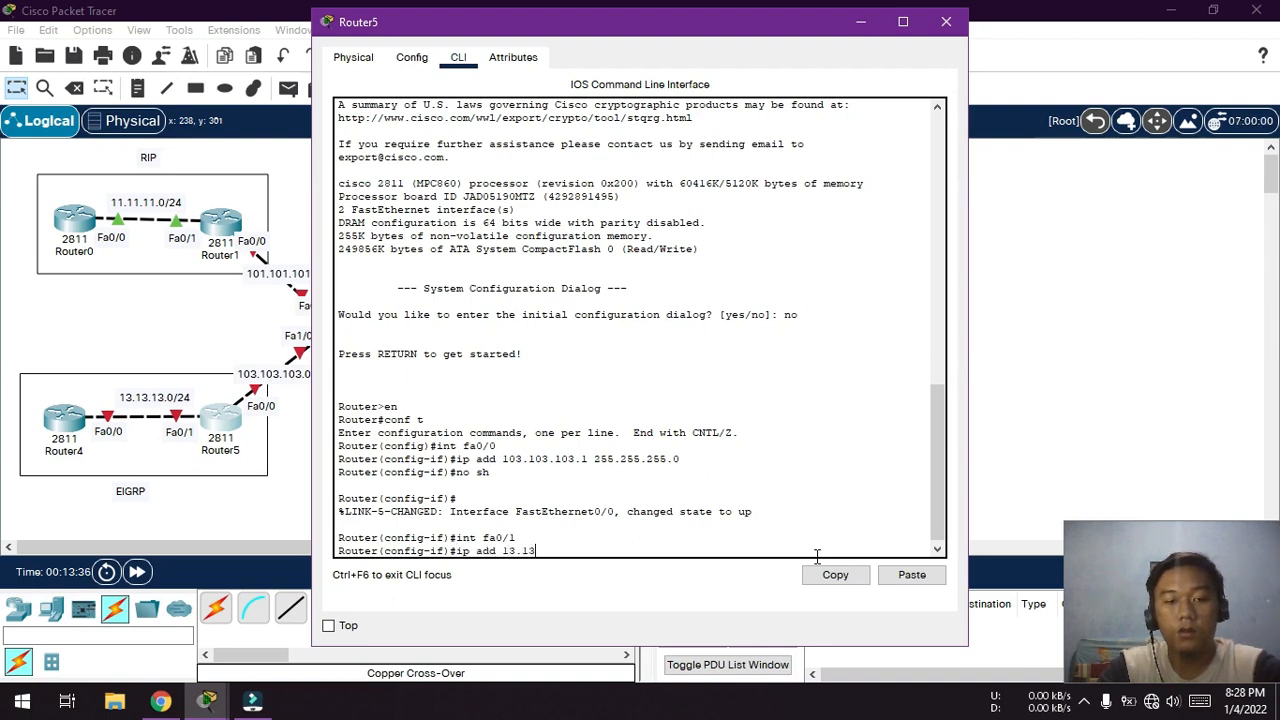
pyautogui.write('.13.1 255.')
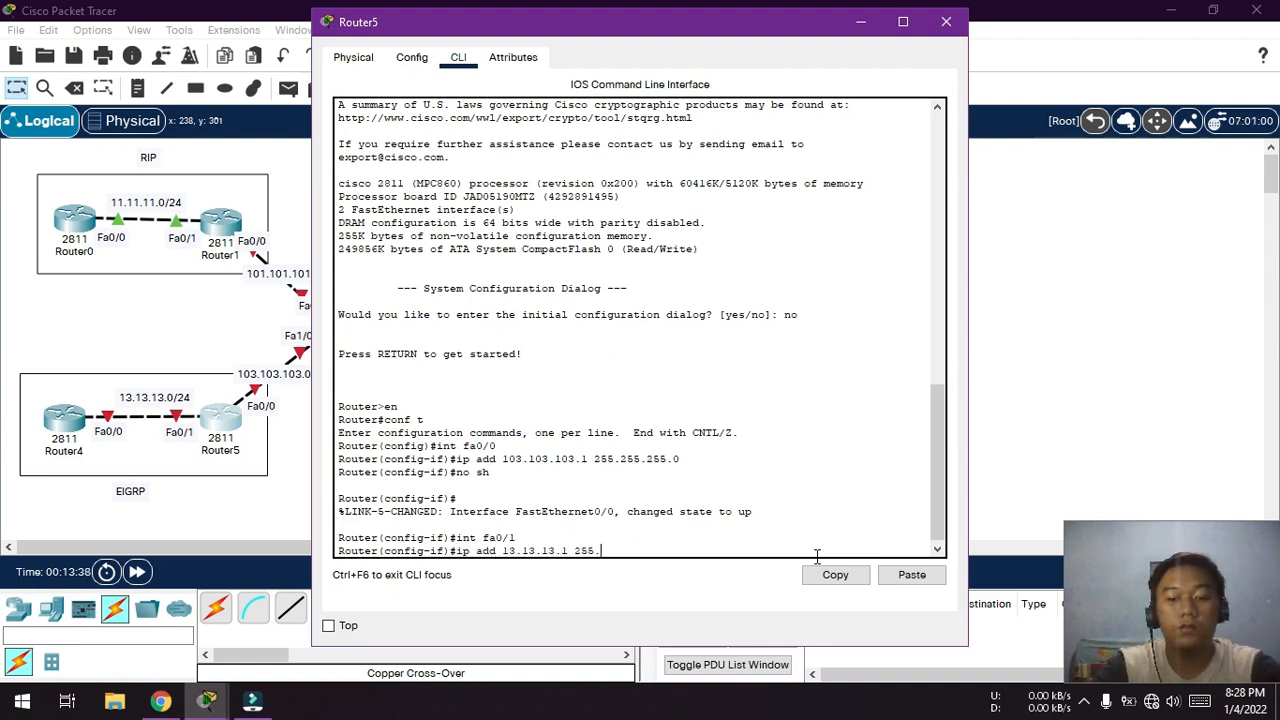
pyautogui.write('255.255.0')
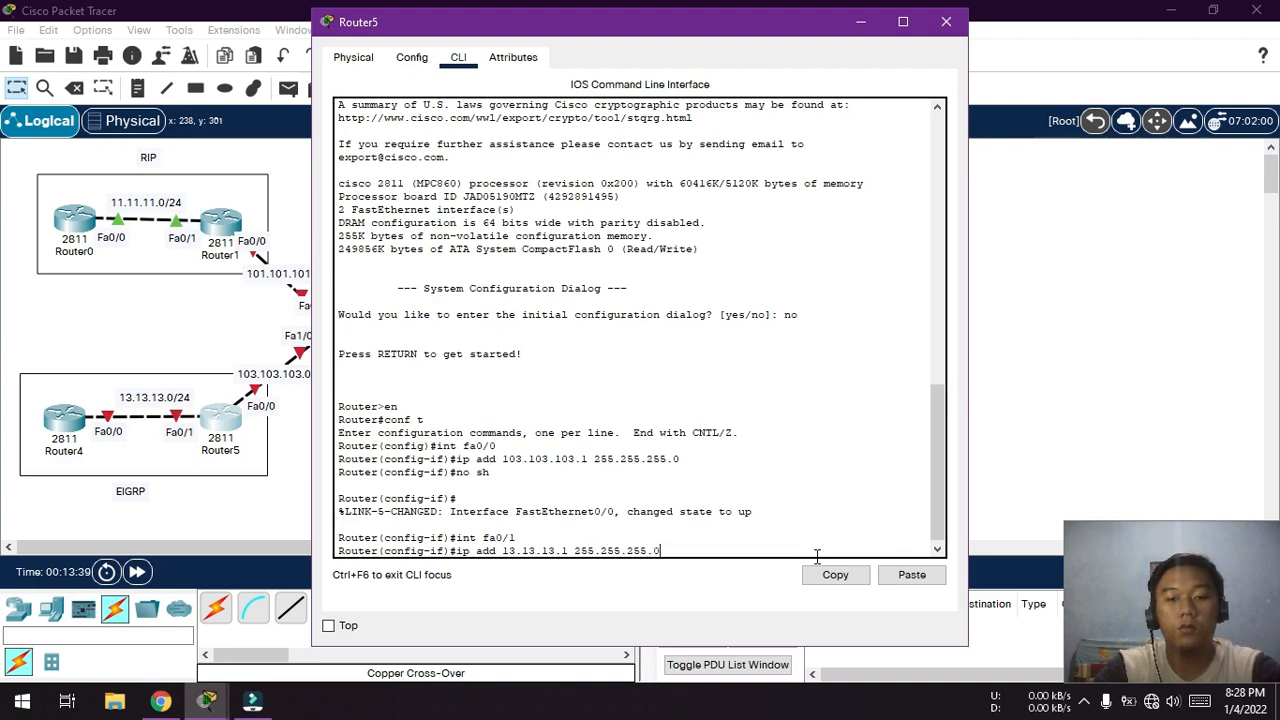
pyautogui.press('Return')
pyautogui.write('no sh')
pyautogui.press('Return')
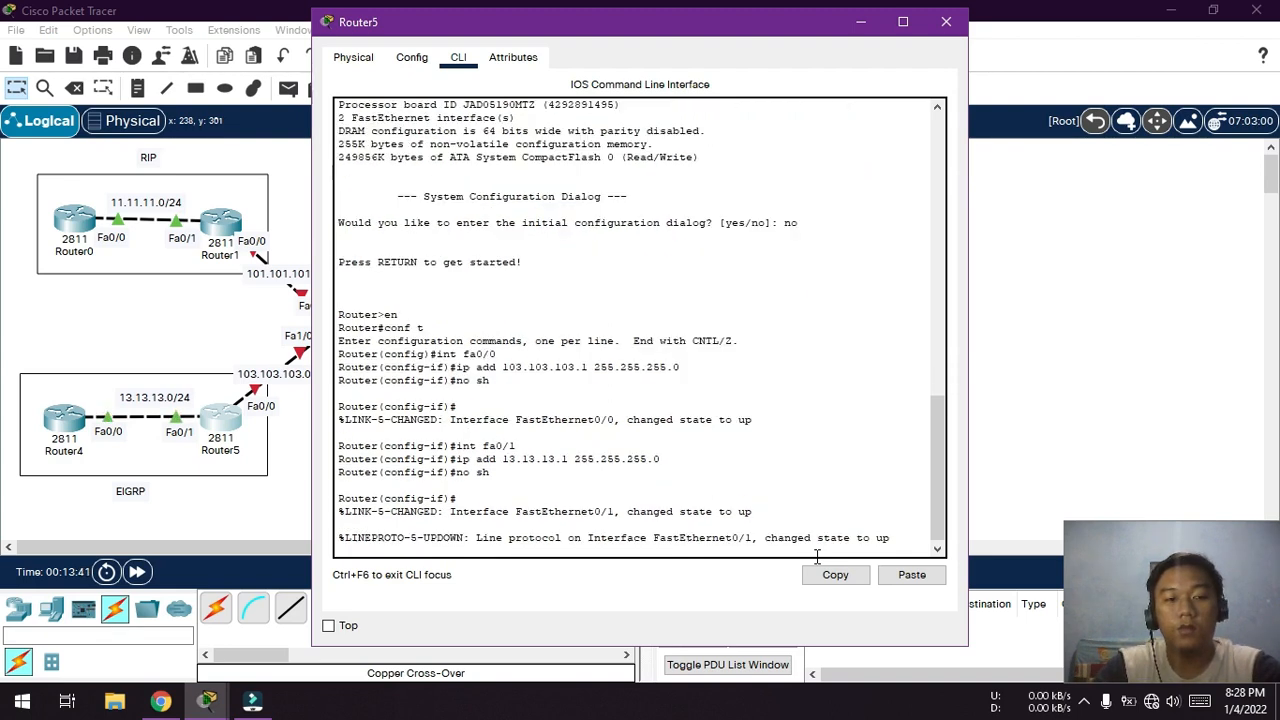
pyautogui.press('Return')
pyautogui.write('ex')
pyautogui.press('Return')
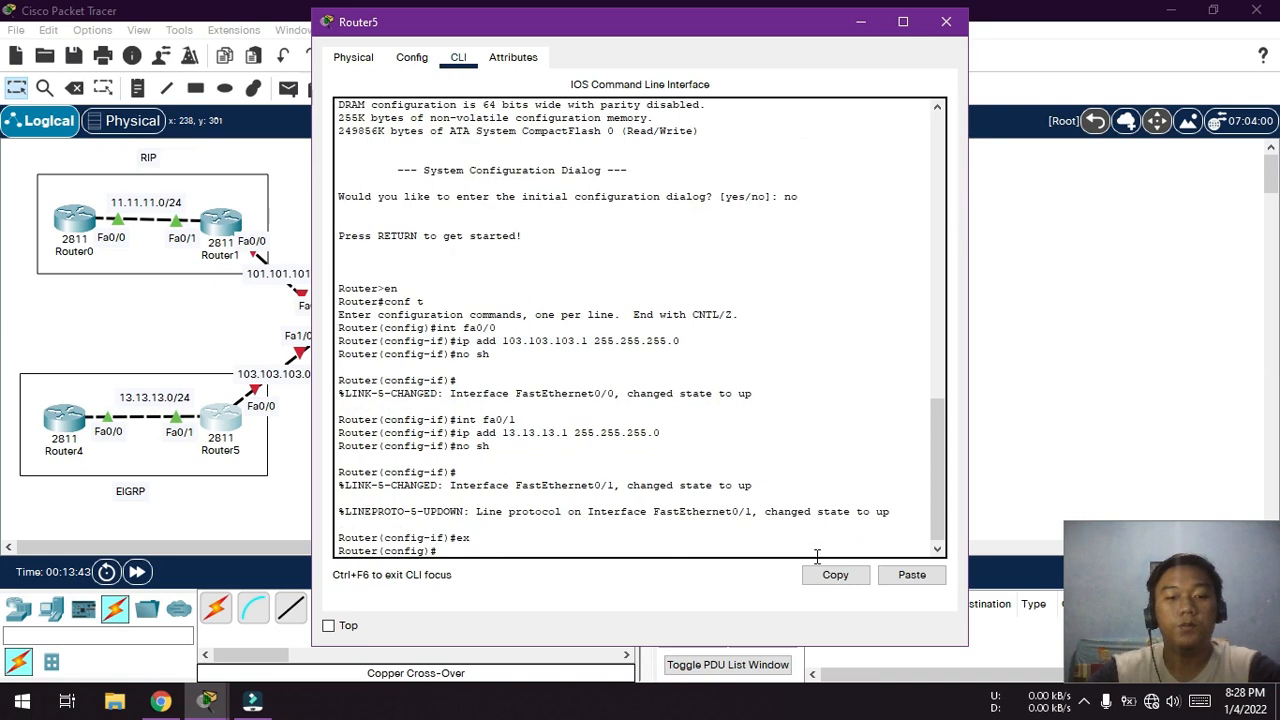
pyautogui.click(952, 22)
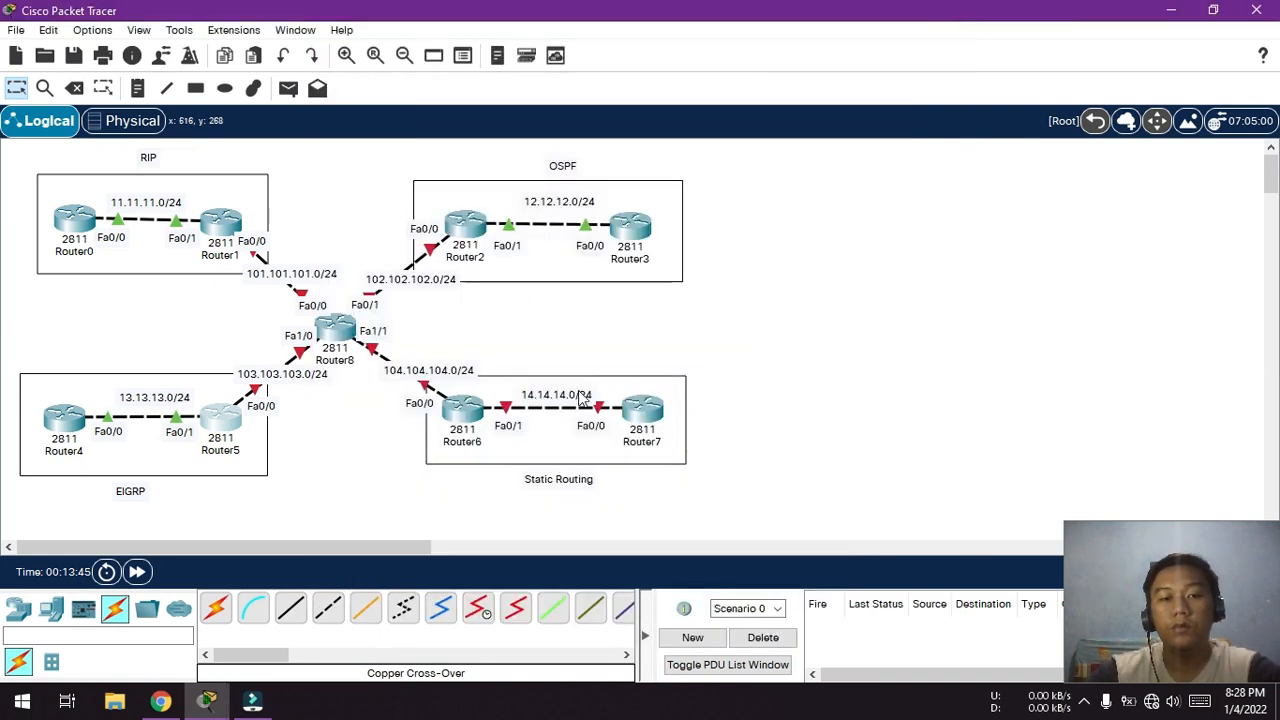
# - Open Router7's command line, decline the initial configuration dialog and enter global configuration mode
pyautogui.click(645, 420)
pyautogui.click(460, 57)
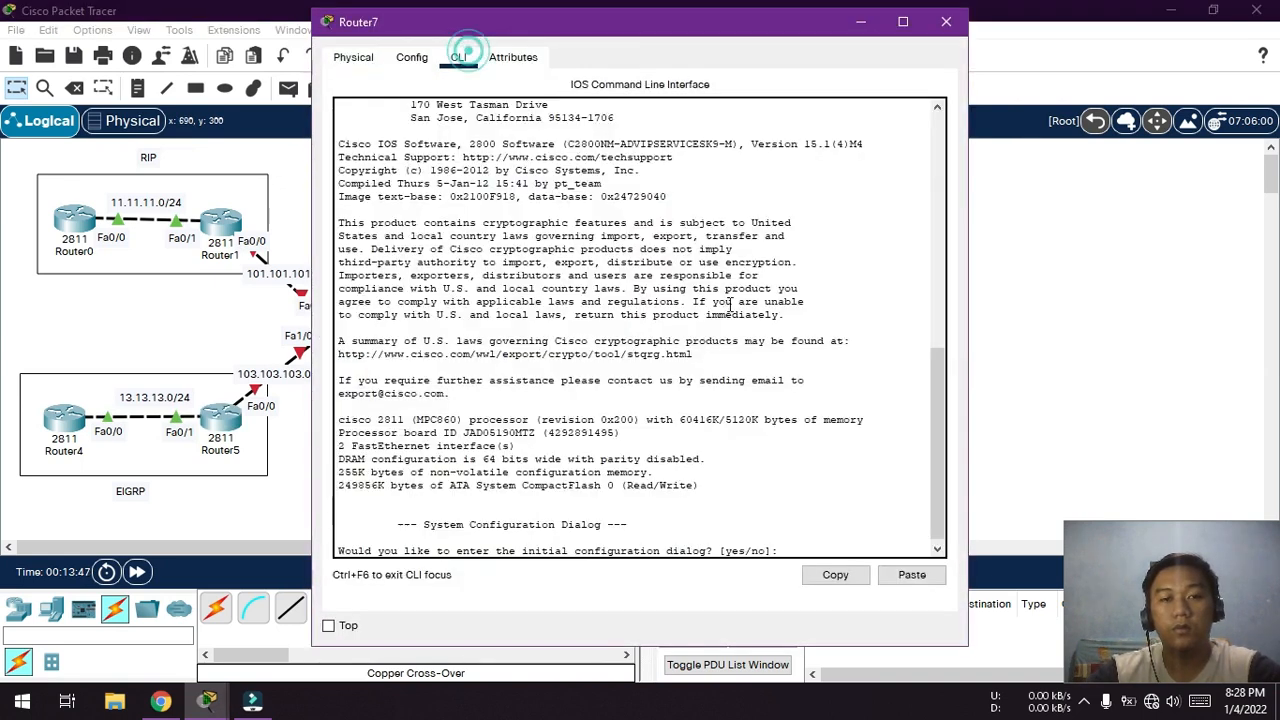
pyautogui.click(808, 532)
pyautogui.write('no')
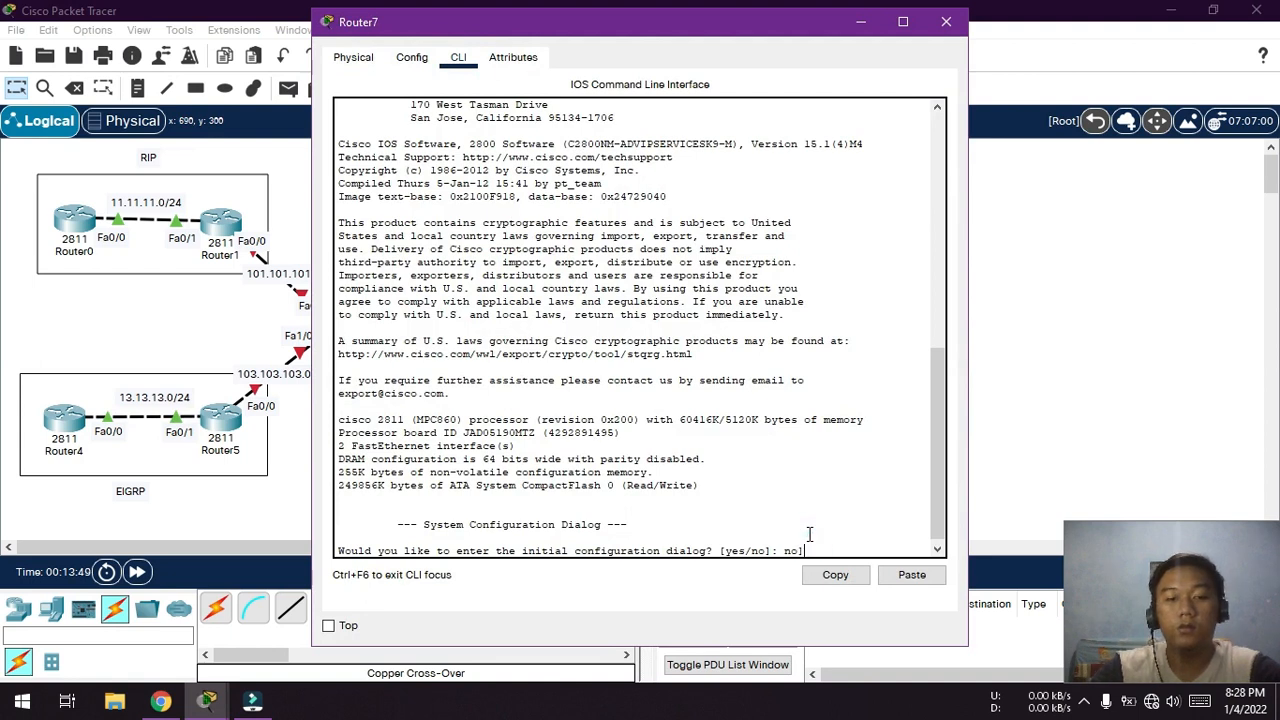
pyautogui.press('Return')
pyautogui.press('Return')
pyautogui.write('en')
pyautogui.press('Return')
pyautogui.write('conf t')
pyautogui.press('Return')
# - Assign Router7's fa0/0 the address 14.14.14.2 255.255.255.0, enable the interface, exit its configuration and close the router window
pyautogui.write('int fa0/0')
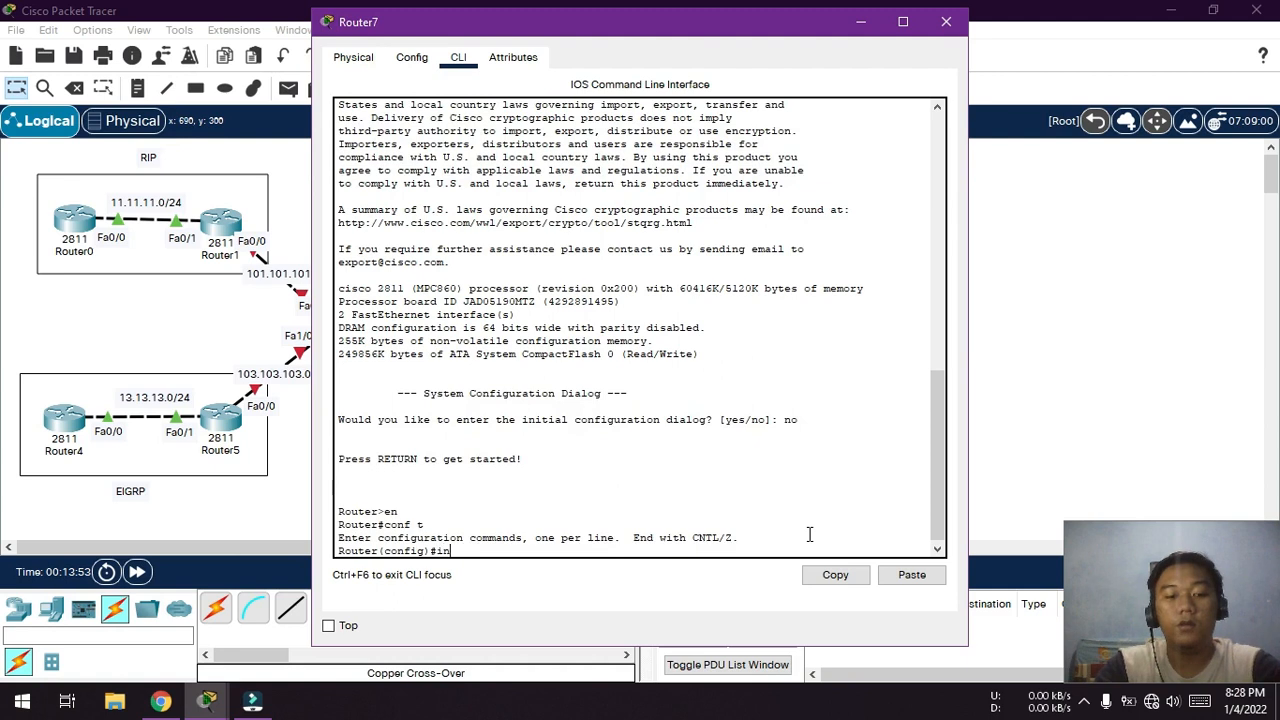
pyautogui.press('Return')
pyautogui.write('ip add 14.14.14.2 255.255.255.0')
pyautogui.press('Return')
pyautogui.write('no sh')
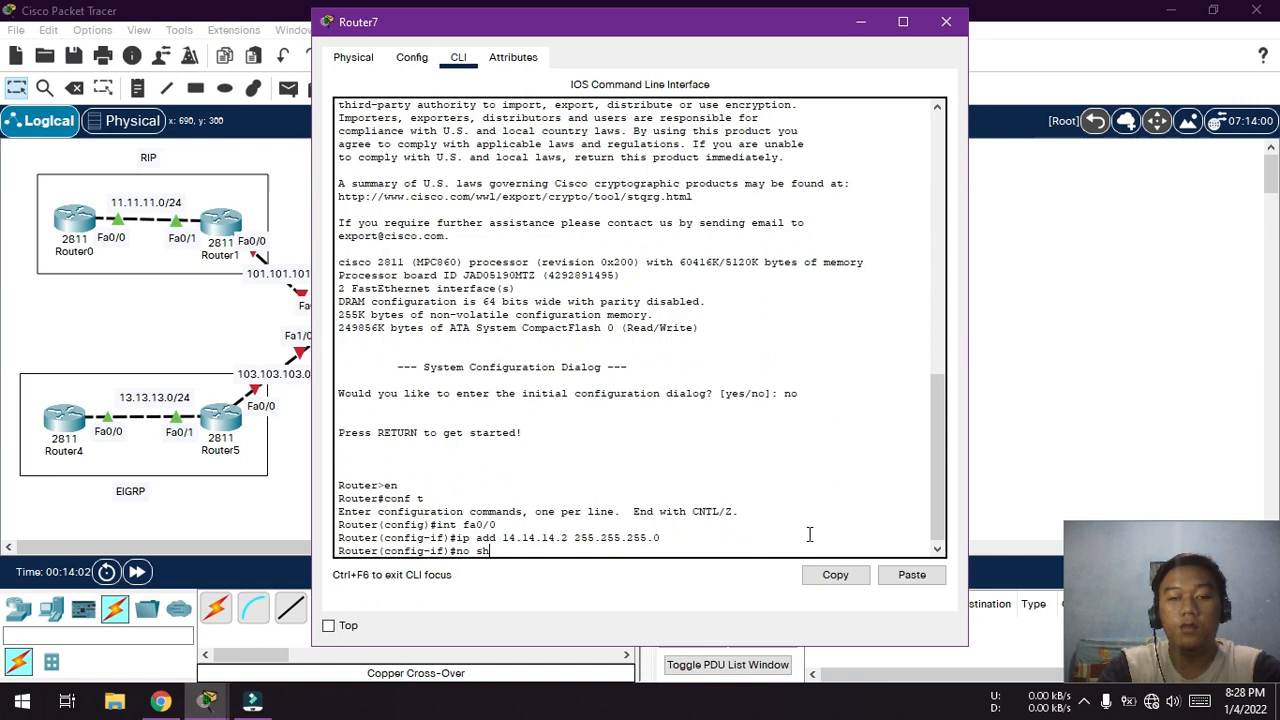
pyautogui.press('Return')
pyautogui.write('ex')
pyautogui.press('Return')
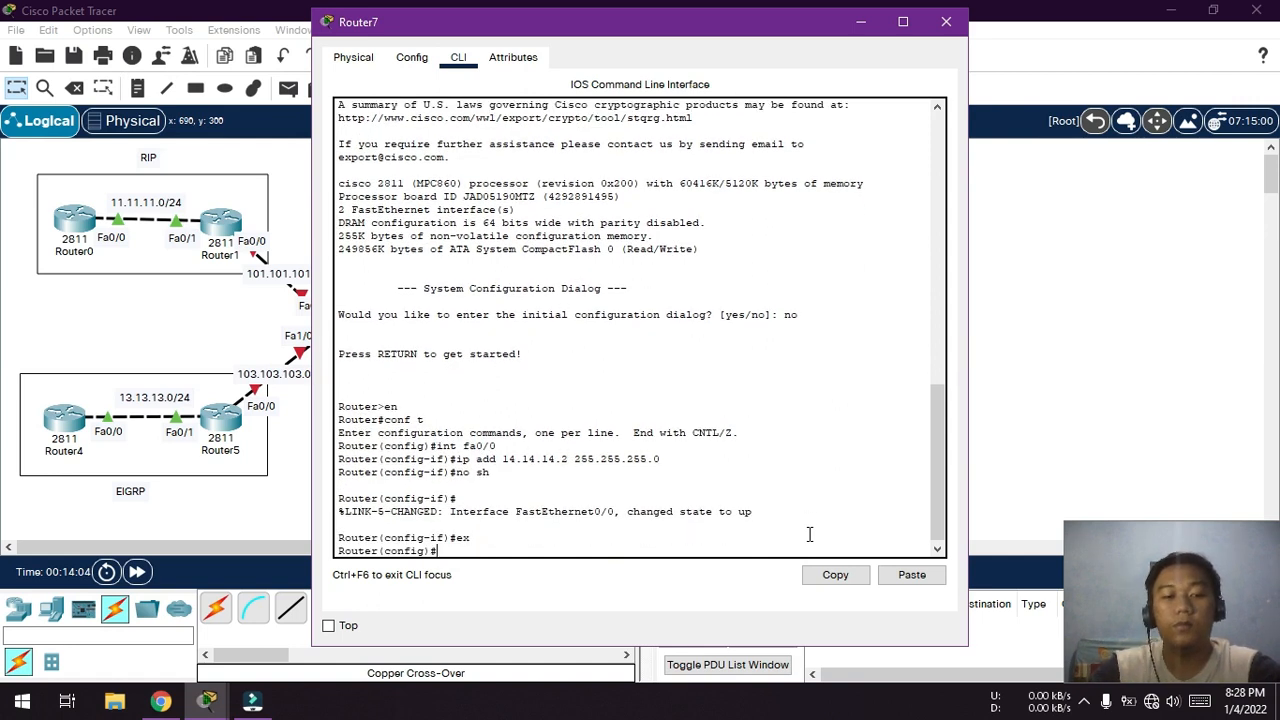
pyautogui.click(936, 30)
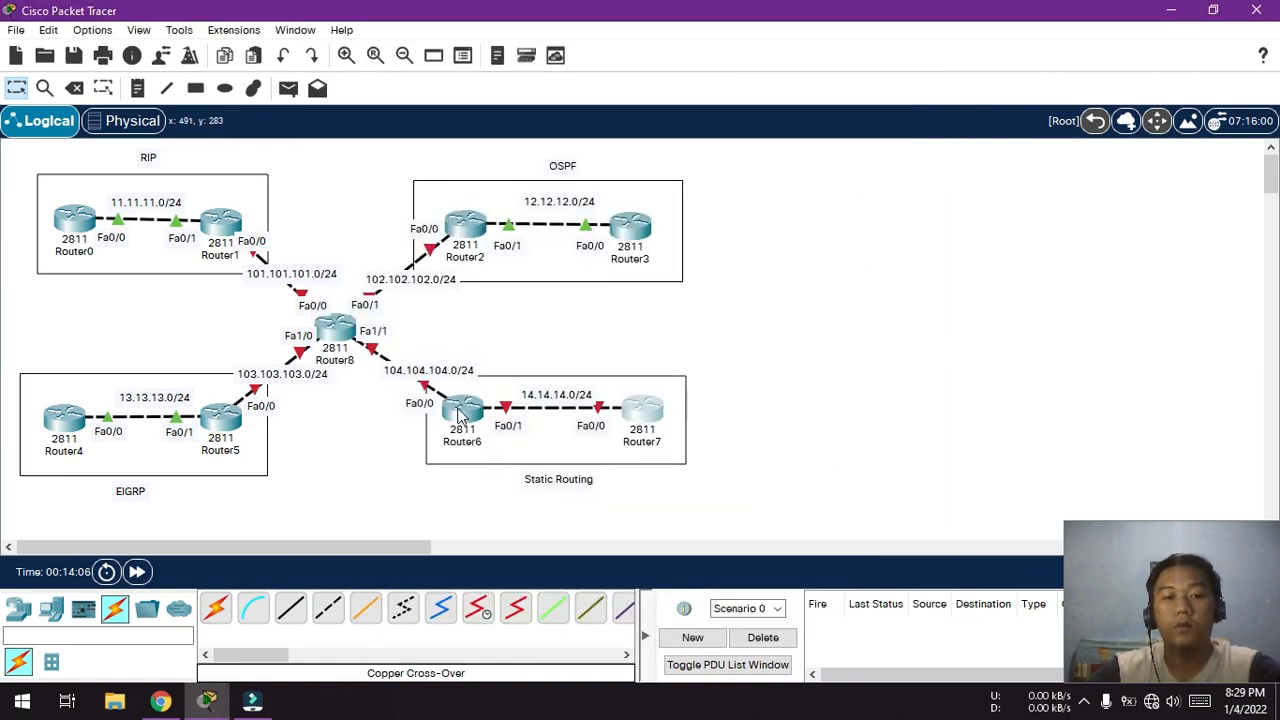
# - Open Router6's command line, decline the initial configuration dialog and enter global configuration mode
pyautogui.click(465, 405)
pyautogui.click(458, 57)
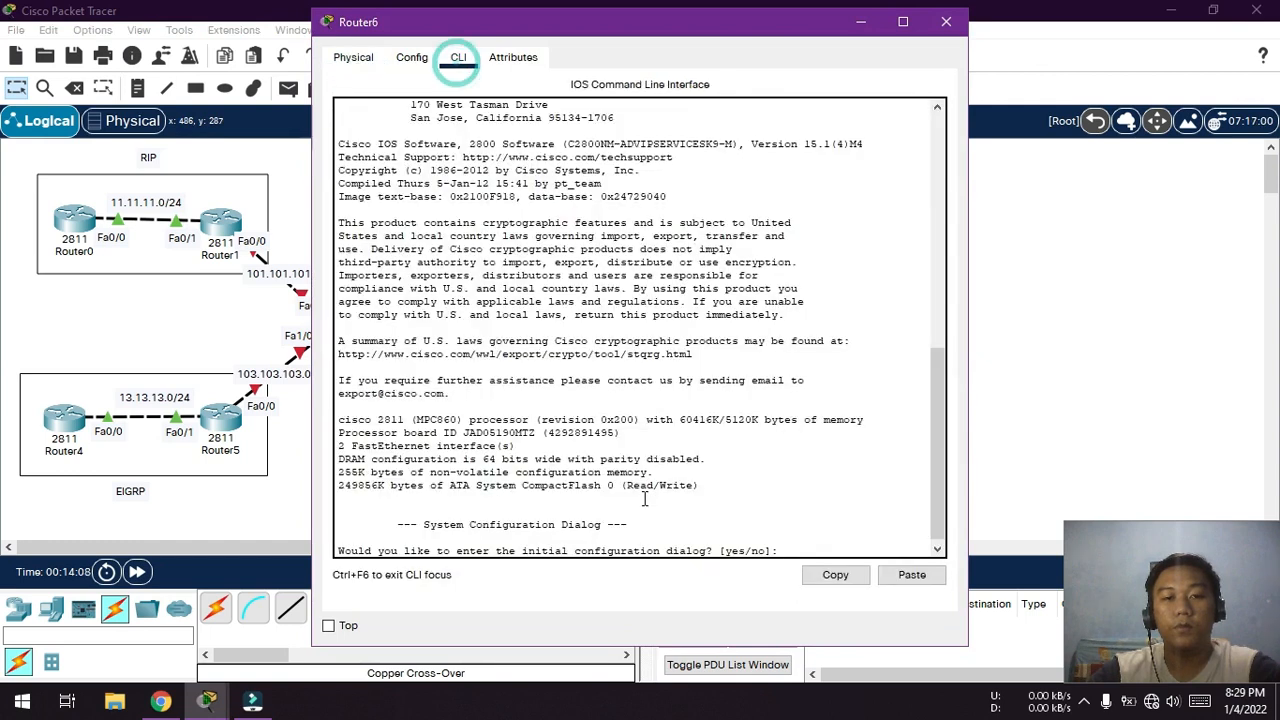
pyautogui.click(799, 553)
pyautogui.write('no')
pyautogui.press('Return')
pyautogui.press('Return')
pyautogui.write('en')
pyautogui.press('Return')
pyautogui.write('conf t')
pyautogui.press('Return')
# - Assign Router6's fa0/0 the address 104.104.104.1 255.255.255.0 and enable the interface
pyautogui.write('int fa0/0')
pyautogui.press('Return')
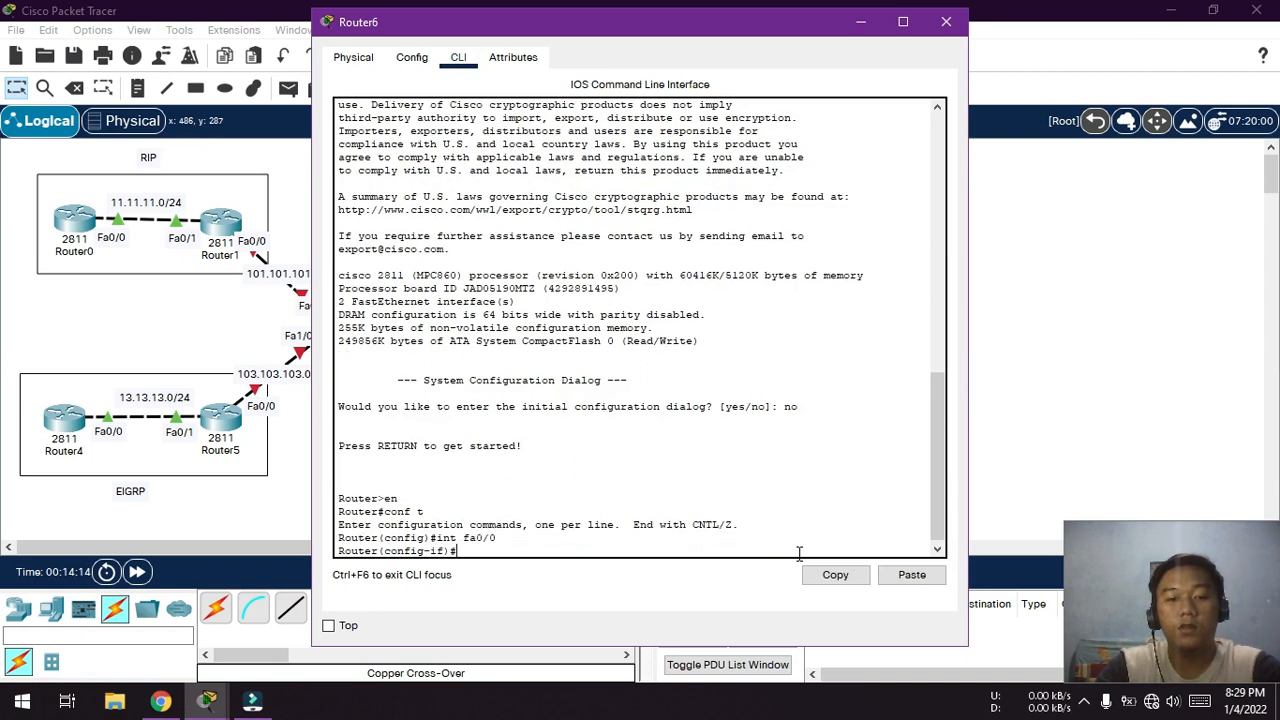
pyautogui.write('ip add 104.104.104.1 255')
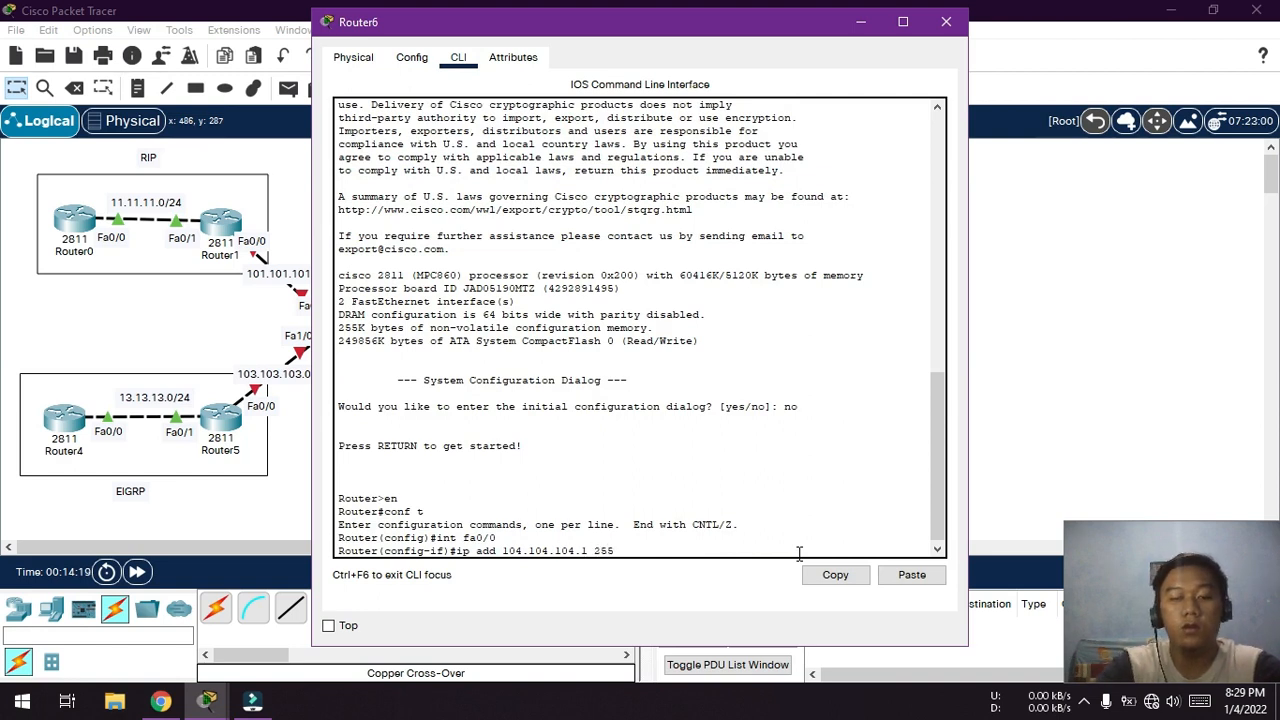
pyautogui.write('.255.255.')
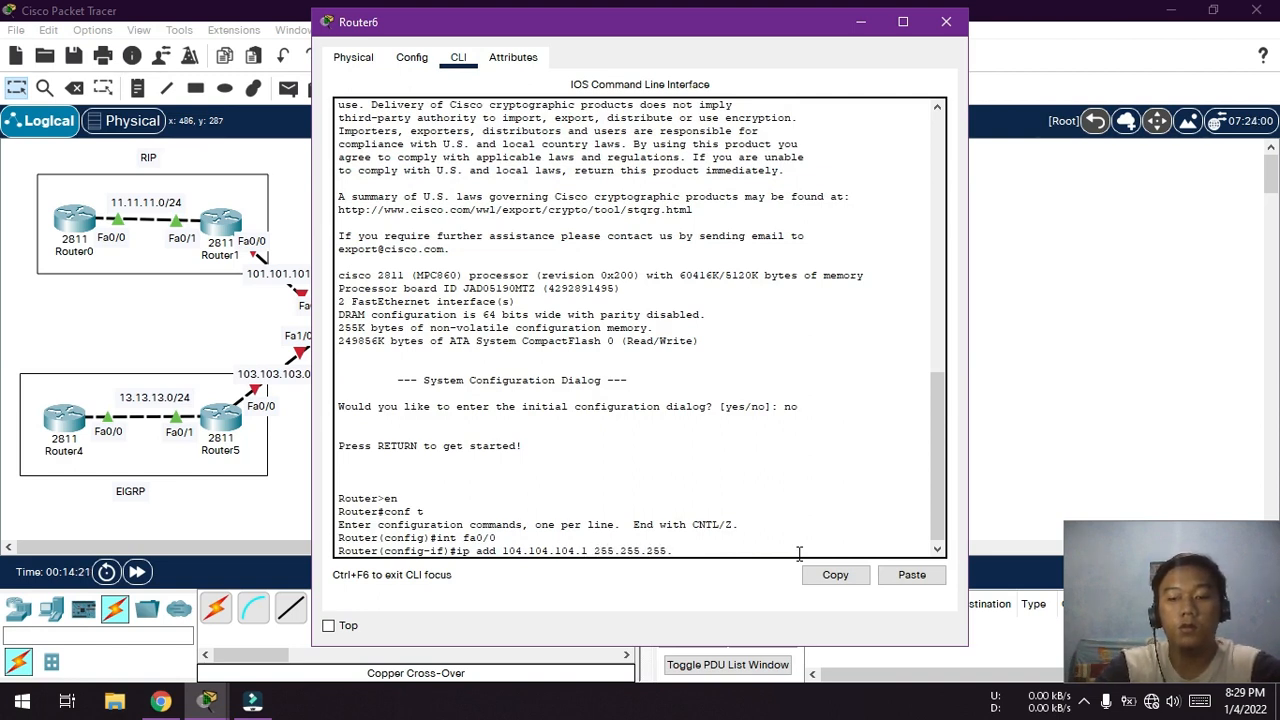
pyautogui.write('0')
pyautogui.press('Return')
pyautogui.write('no sh')
pyautogui.press('Return')
pyautogui.write('i')
pyautogui.press('BackSpace')
pyautogui.press('Return')
# - Assign Router6's fa0/1 the address 14.14.14.1 255.255.255.0, enable the interface, exit its configuration and close the router window
pyautogui.write('int fa0/1')
pyautogui.press('Return')
pyautogui.write('ip add ')
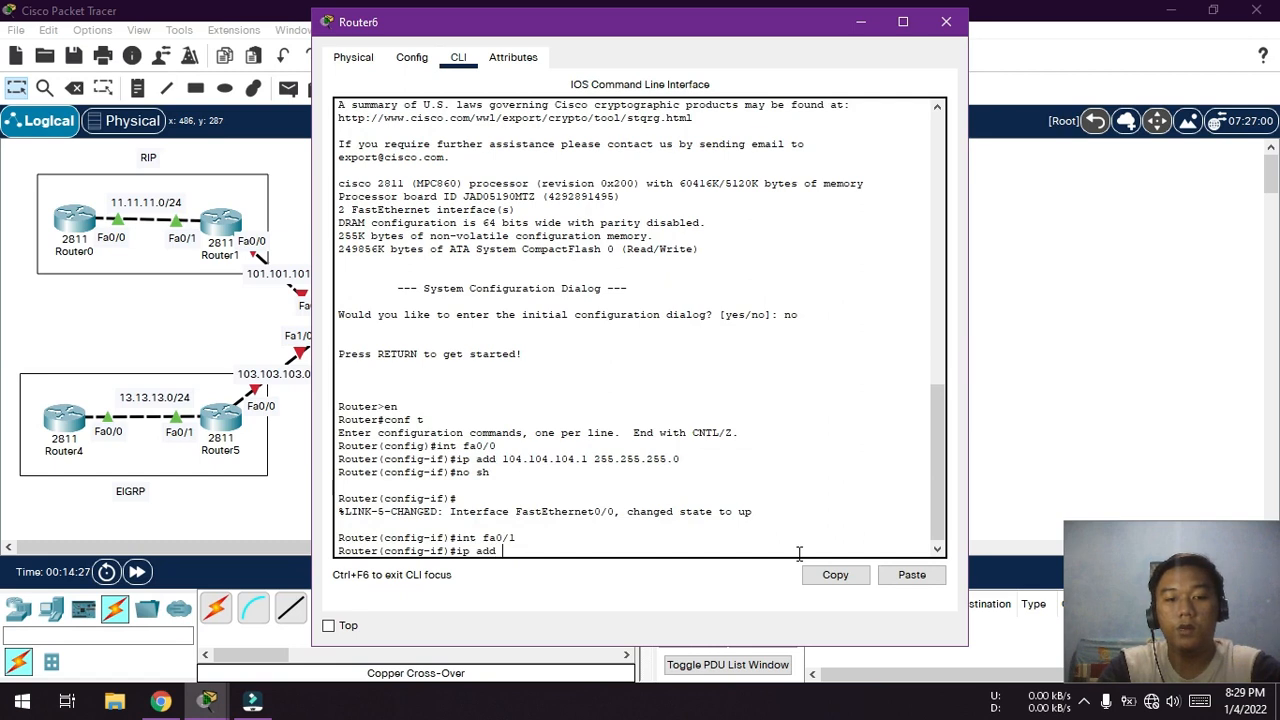
pyautogui.write('14.14.14.1 255.255.255.0')
pyautogui.press('Return')
pyautogui.write('no sh')
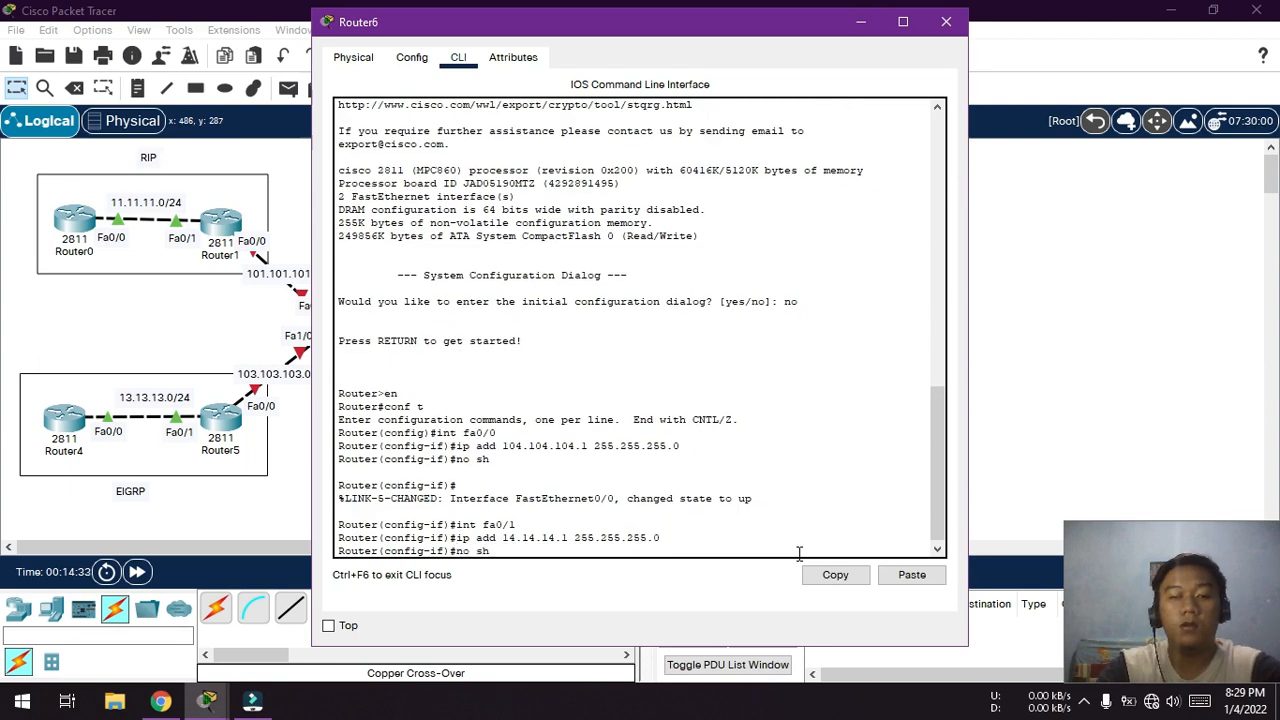
pyautogui.press('Return')
pyautogui.write('ex')
pyautogui.press('Return')
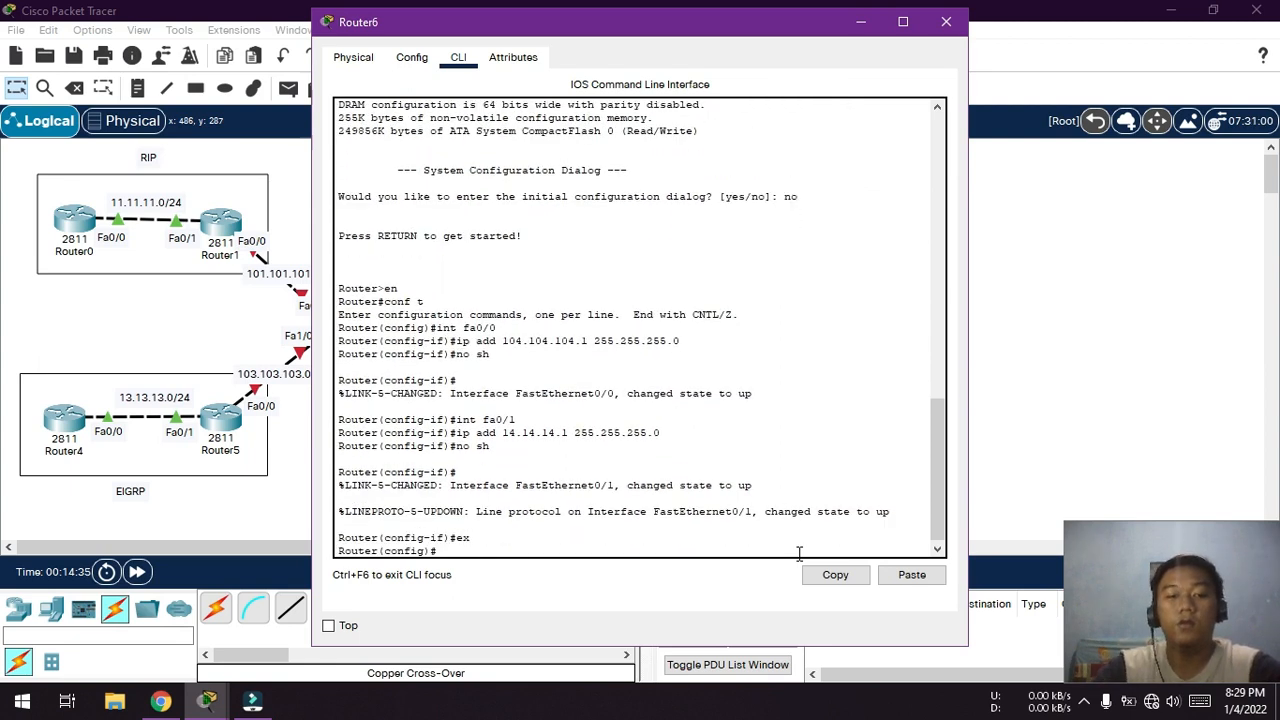
pyautogui.click(946, 21)
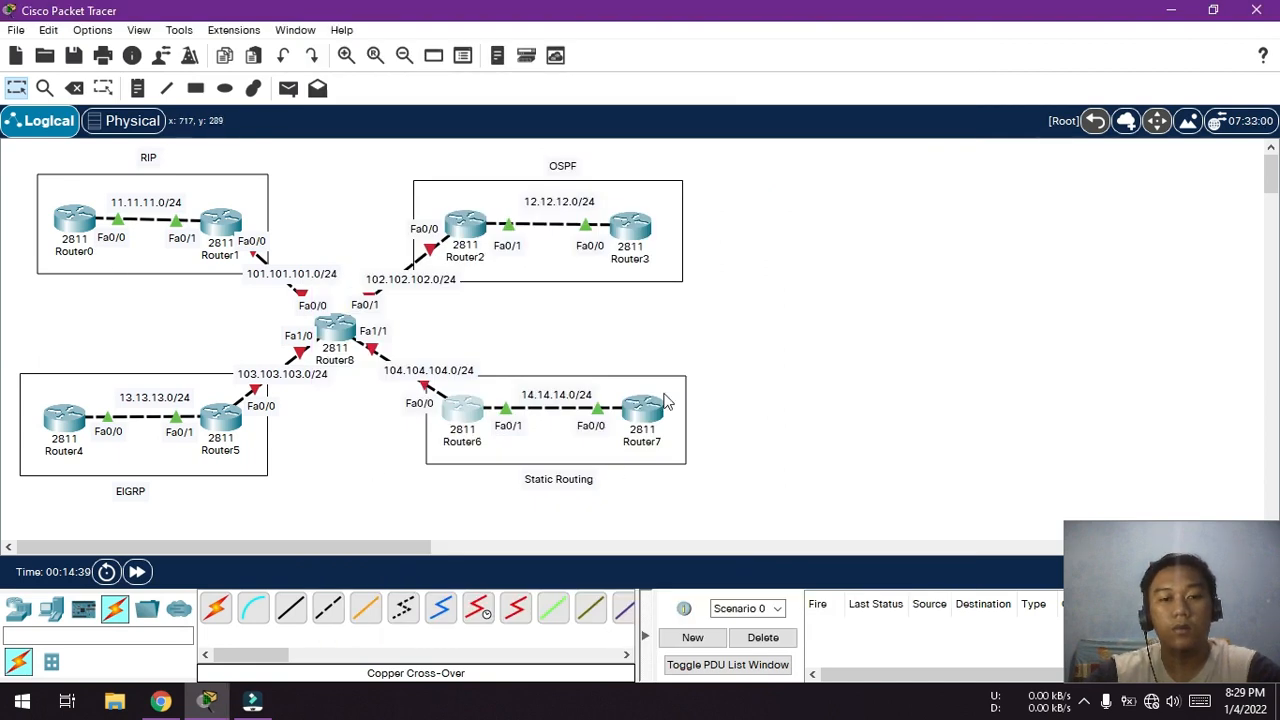
# - Open Router8's command line, decline the initial configuration dialog and enter global configuration mode
pyautogui.click(338, 328)
pyautogui.click(458, 57)
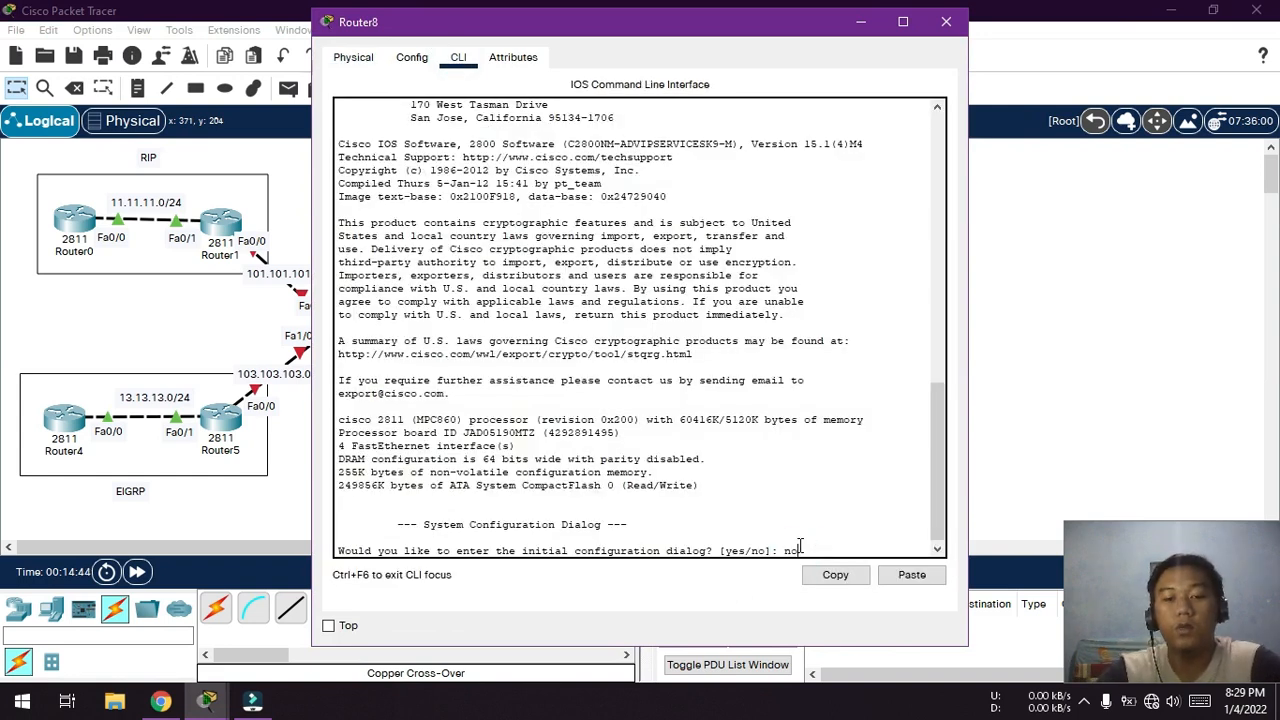
pyautogui.write('no')
pyautogui.press('Return')
pyautogui.press('Return')
pyautogui.write('en')
pyautogui.press('Return')
pyautogui.write('conf t')
pyautogui.press('Return')
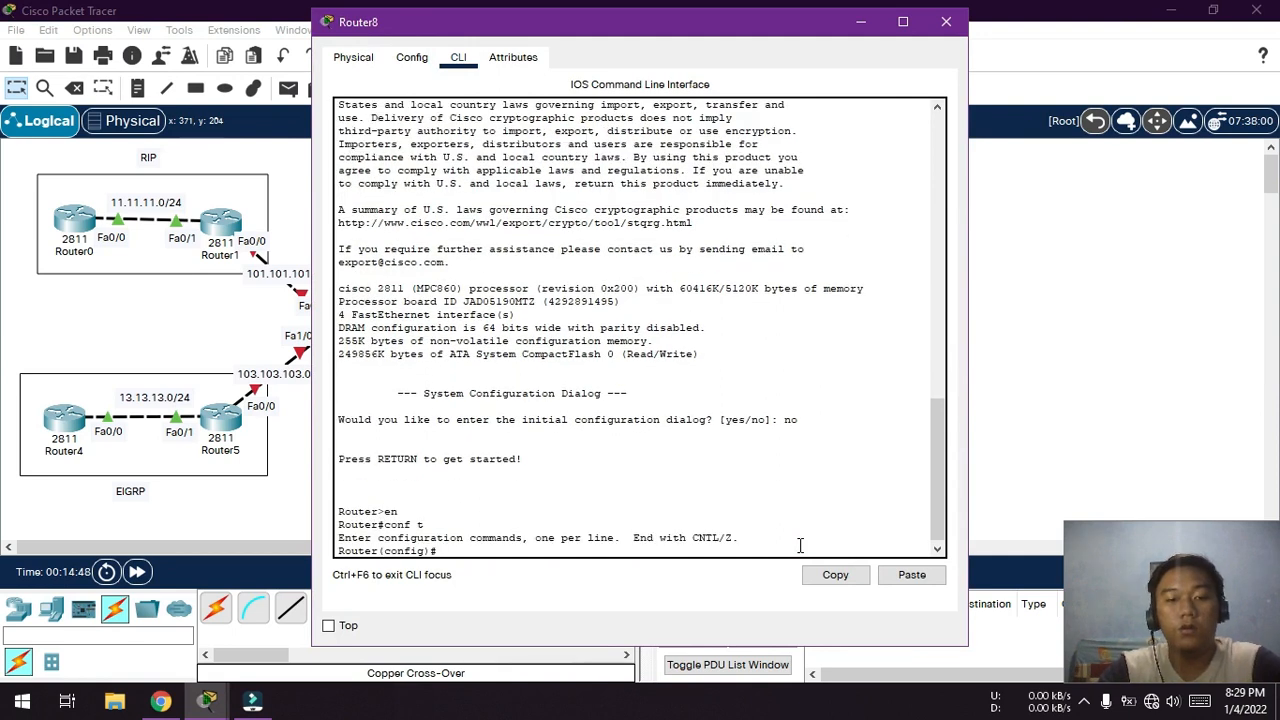
# - Assign Router8's fa0/0 the address 101.101.101.2 255.255.255.0 and enable the interface
pyautogui.write('int fa0/0')
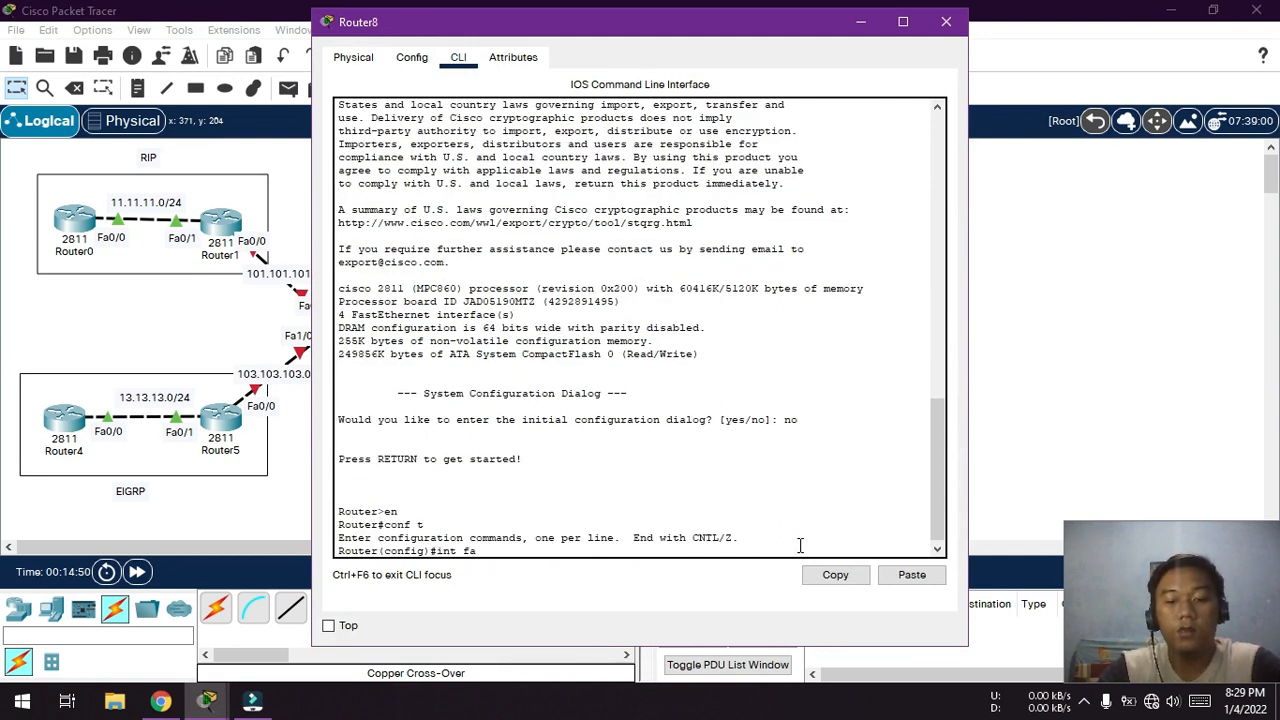
pyautogui.press('Return')
pyautogui.write('ip ad')
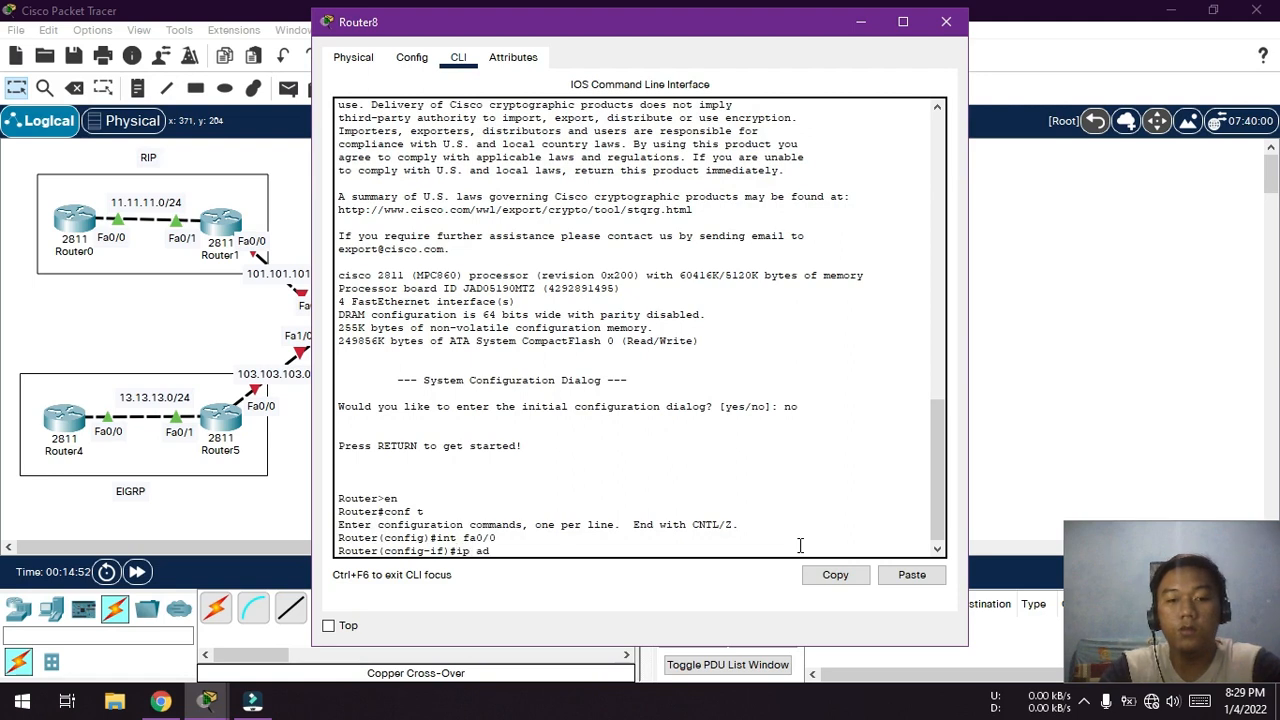
pyautogui.write('d 101.101.')
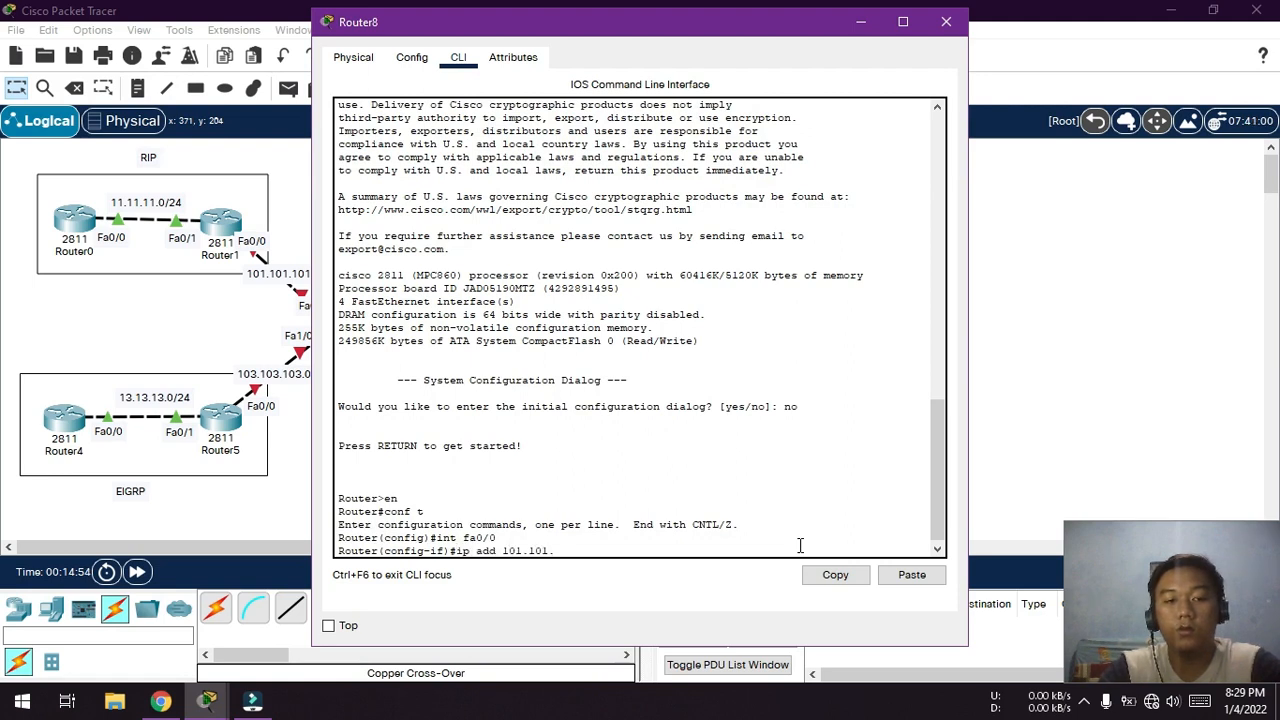
pyautogui.write('101.2 255.255')
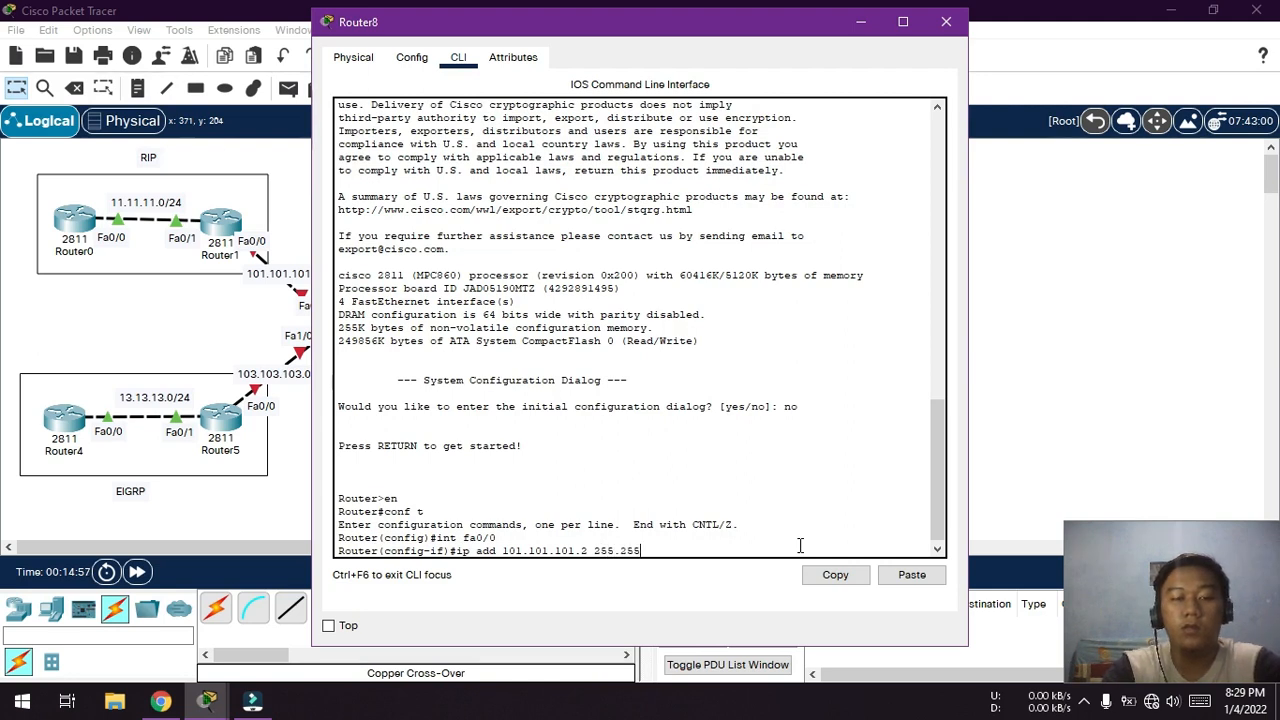
pyautogui.write('.255.0')
pyautogui.press('Return')
pyautogui.write('no sh')
pyautogui.press('Return')
# - Assign Router8's fa0/1 the address 102.102.102.2 255.255.255.0 and enable the interface
pyautogui.write('int fa0/1')
pyautogui.press('Return')
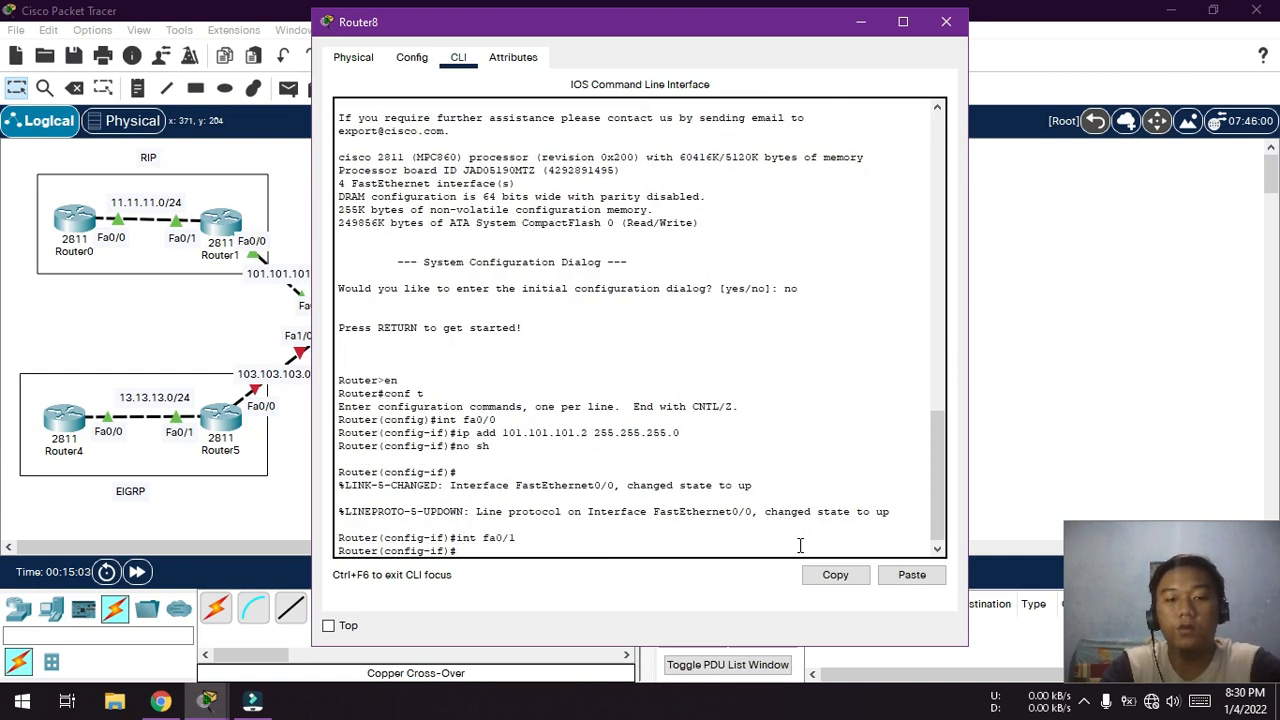
pyautogui.write('ip add 102.')
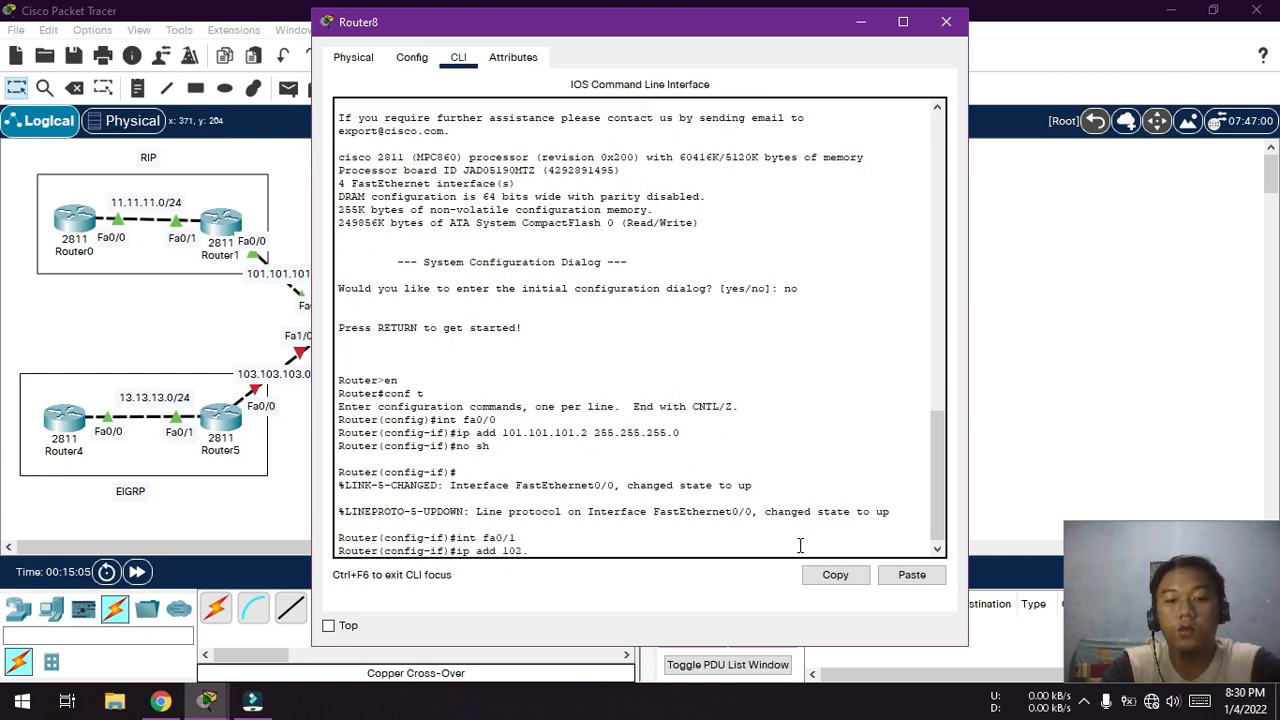
pyautogui.write('102.102.')
pyautogui.write('2 2')
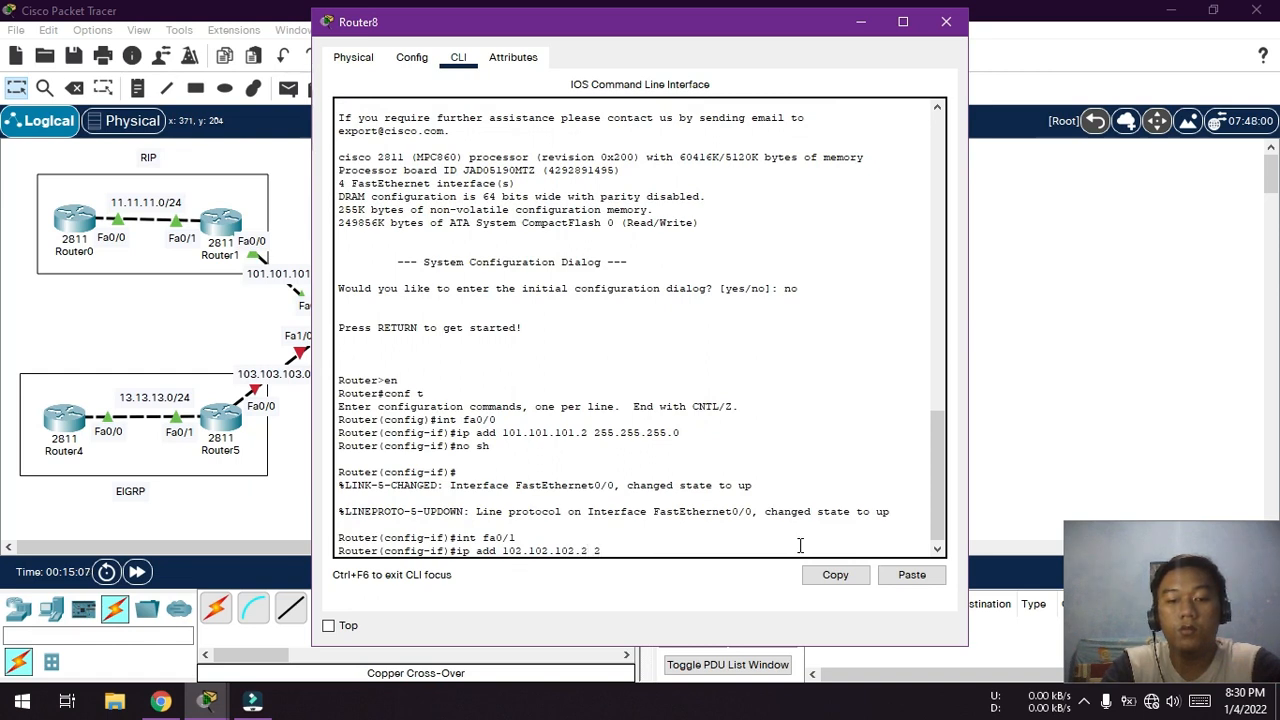
pyautogui.write('55.255.255.0')
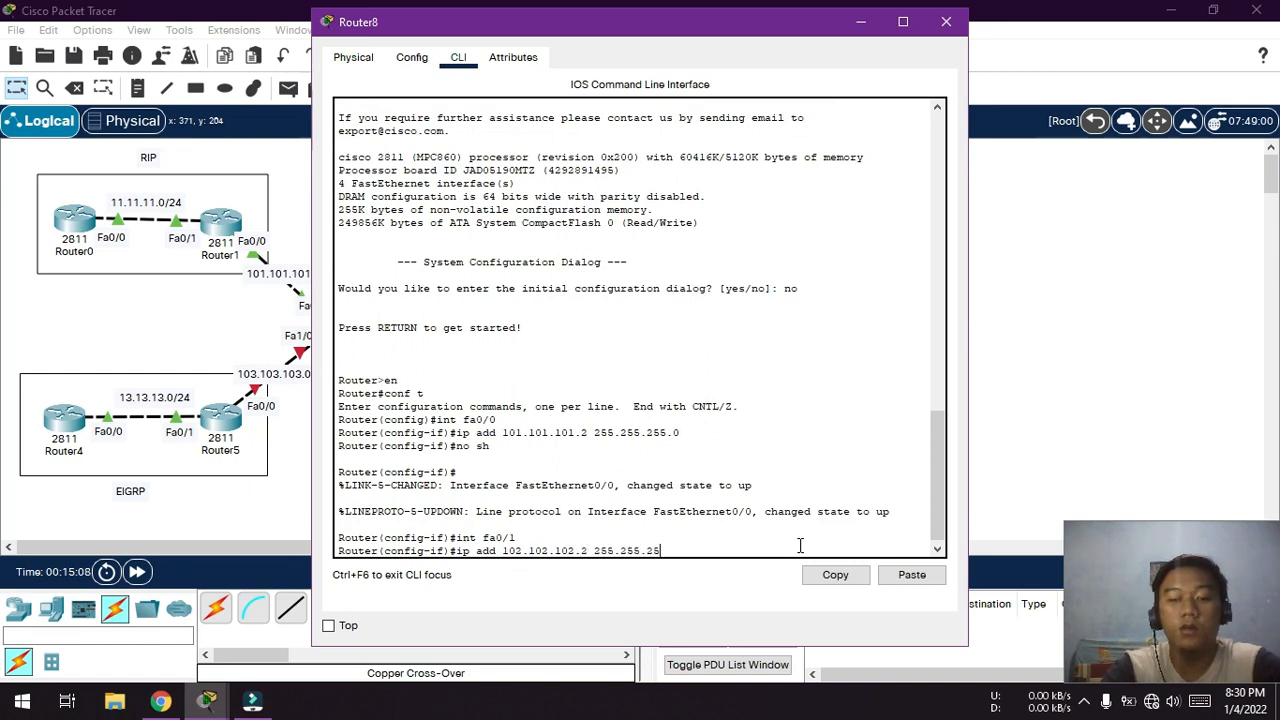
pyautogui.press('Return')
pyautogui.write('no sh')
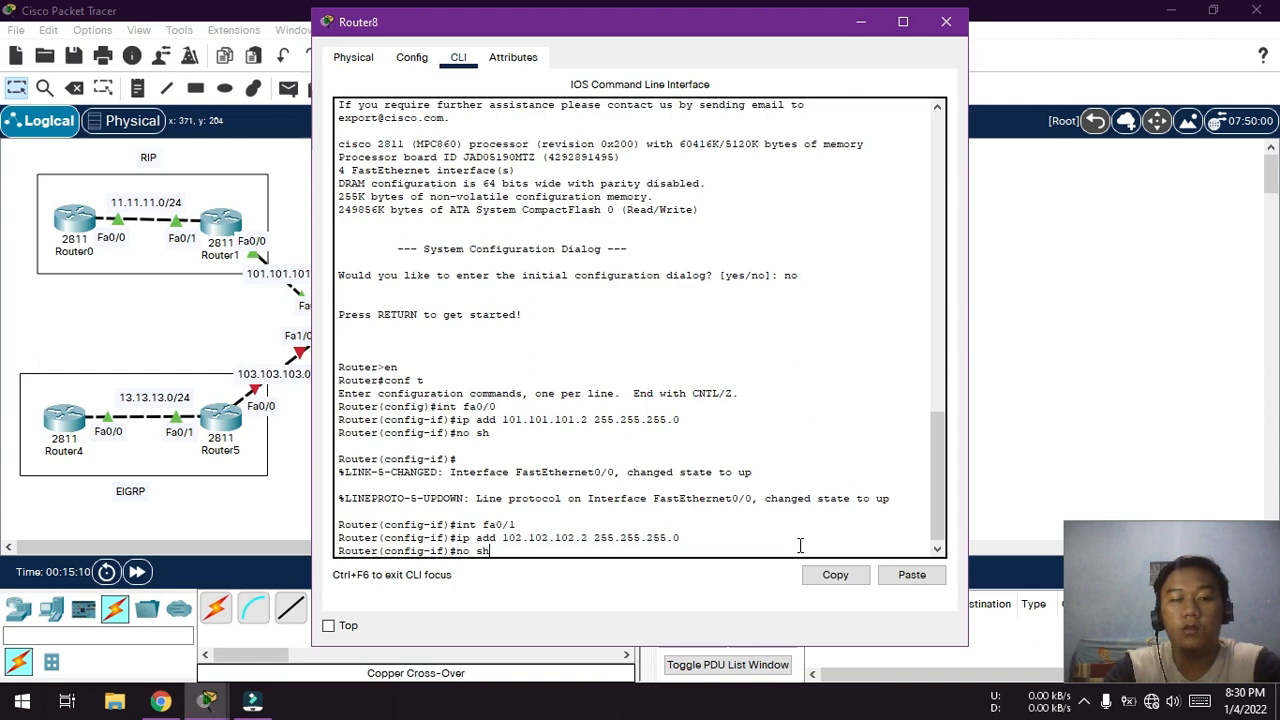
pyautogui.press('Return')
# - Assign Router8's fa1/0 the address 103.103.103.2 255.255.255.0 and enable the interface
pyautogui.write('int fa1/0')
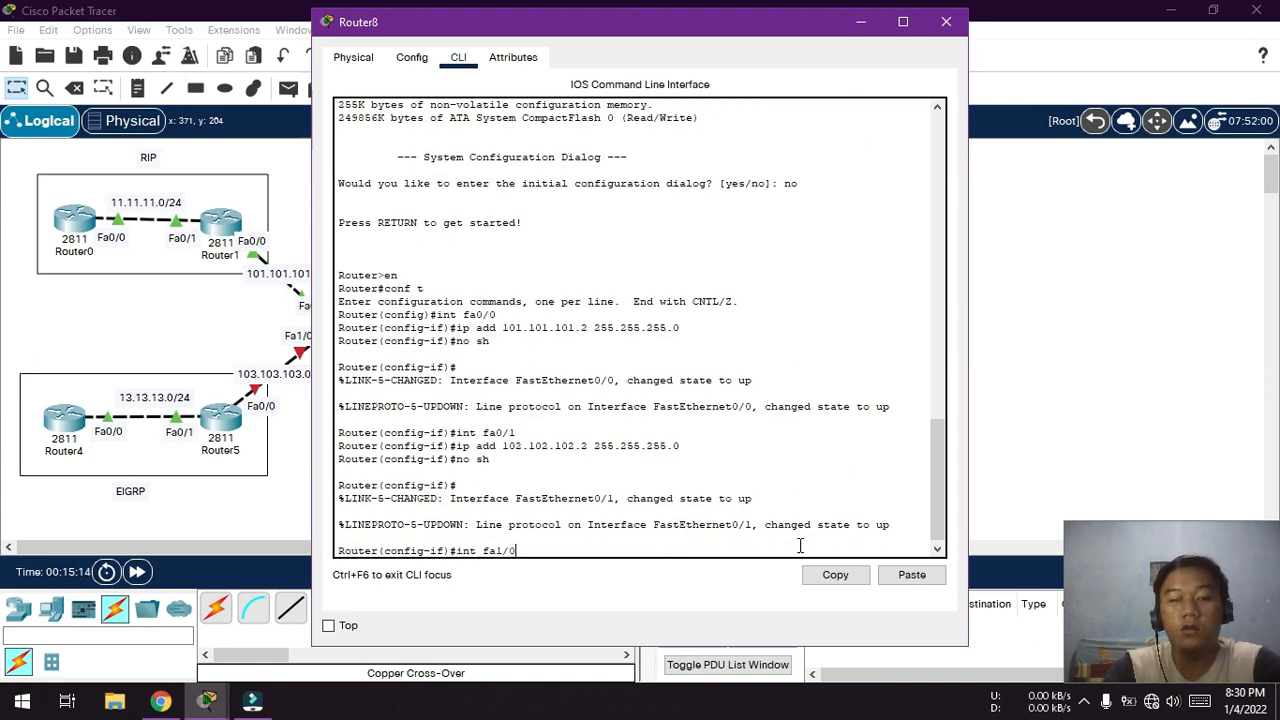
pyautogui.press('Return')
pyautogui.write('ip add')
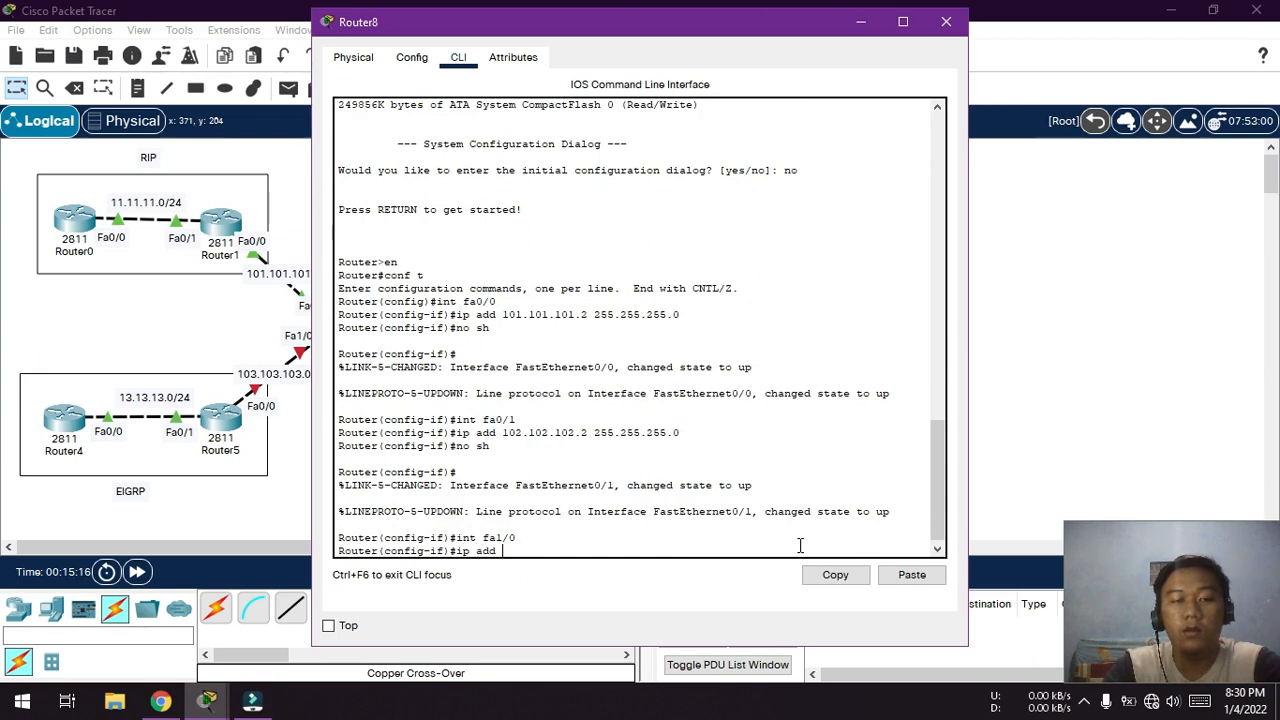
pyautogui.write(' 103.103.103.2 255.255.255.2')
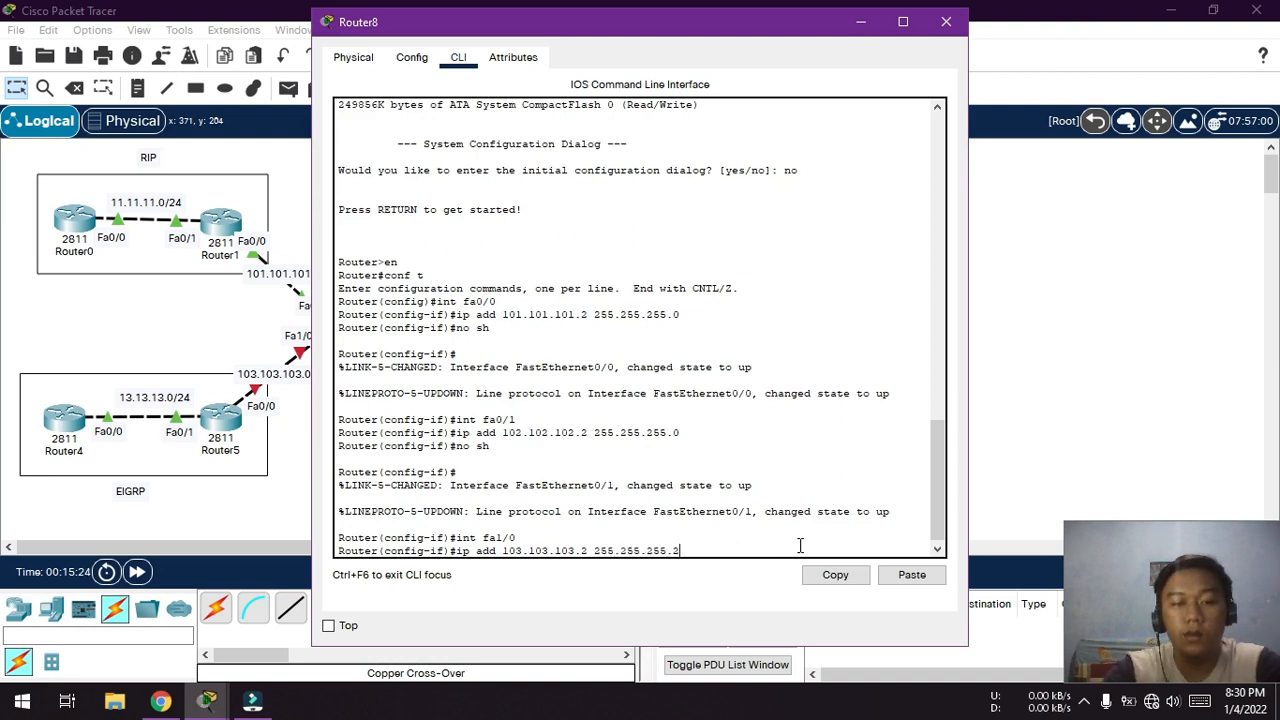
pyautogui.press('BackSpace')
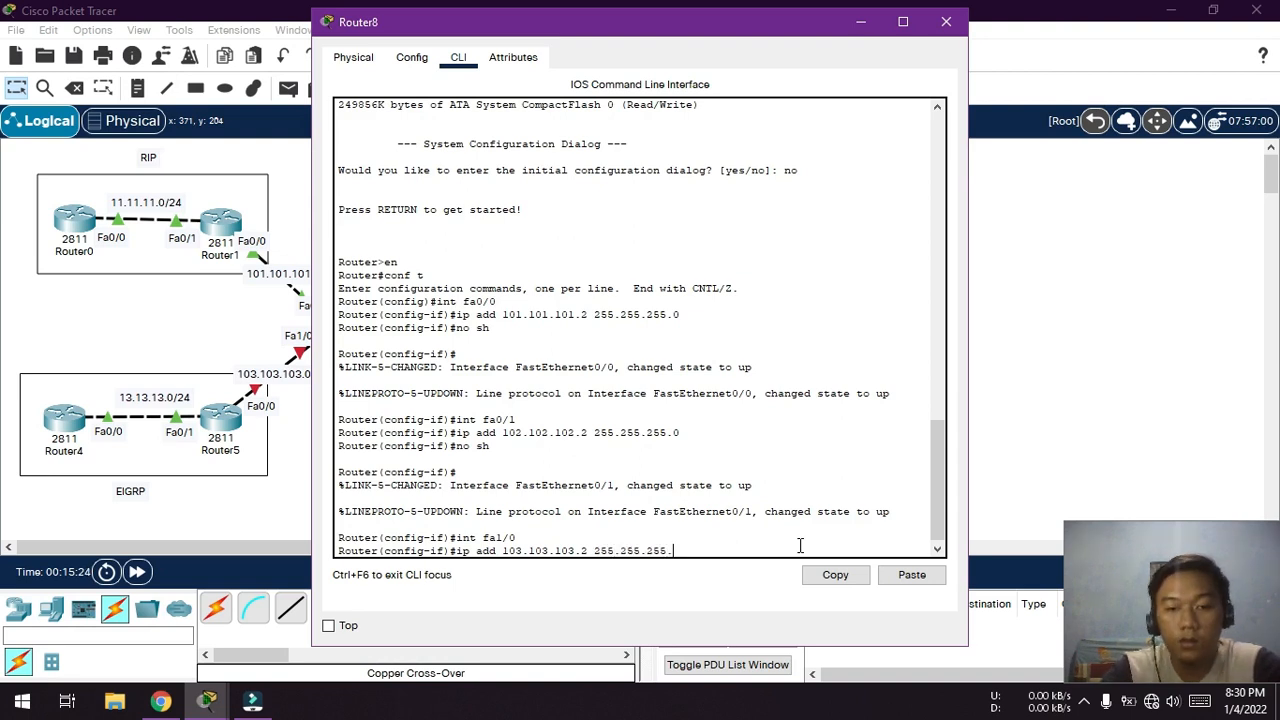
pyautogui.write('0')
pyautogui.press('Return')
pyautogui.write('no sh')
pyautogui.press('Return')
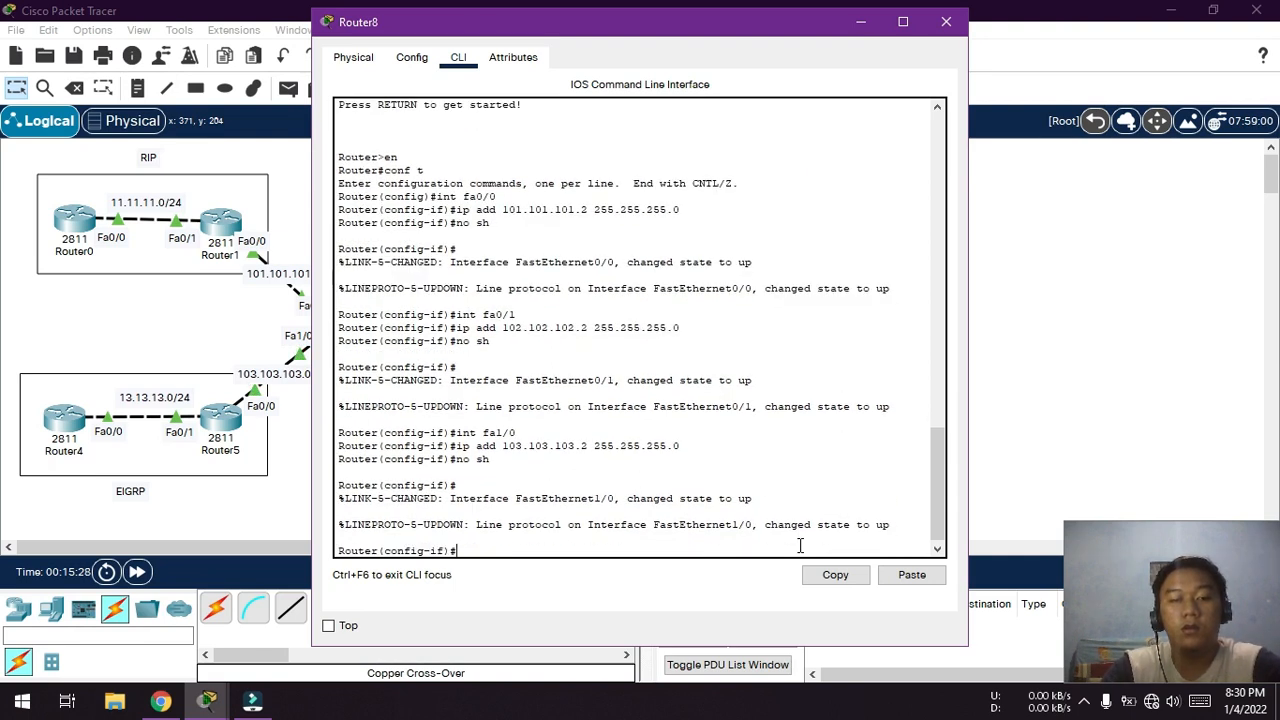
# - Assign Router8's fa1/0 the address 104.104.104.2 255.255.255.0, enable it, exit interface configuration and close the router window
pyautogui.write('int fa')
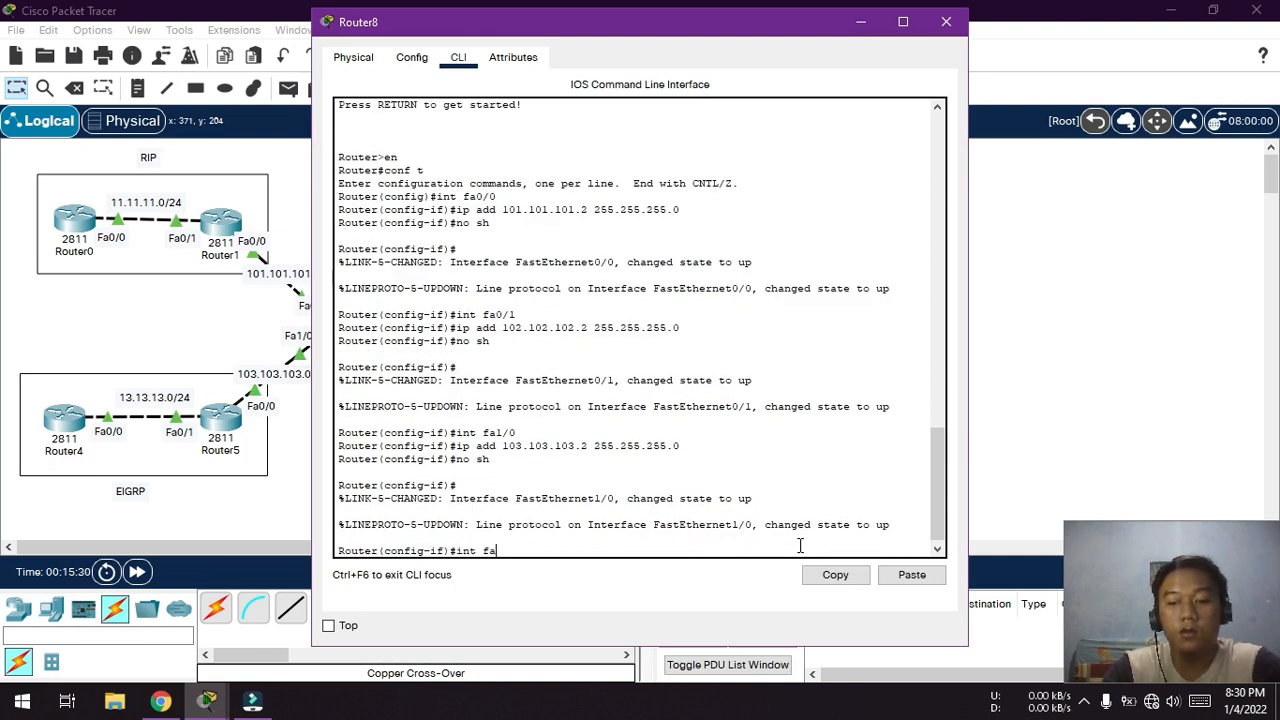
pyautogui.write('1/0')
pyautogui.press('Return')
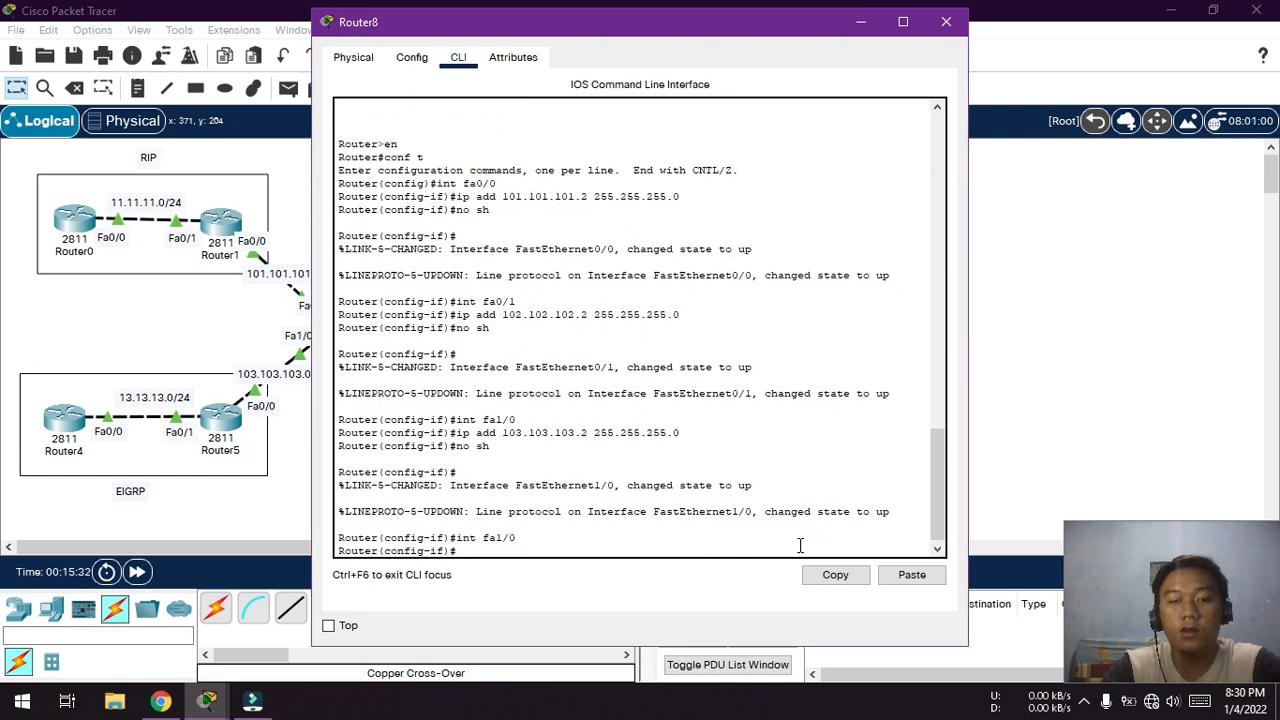
pyautogui.write('ip add 104.104.104.2 255.255.255.0')
pyautogui.press('Return')
pyautogui.write('no sh')
pyautogui.press('Return')
pyautogui.write('ex')
pyautogui.press('Return')
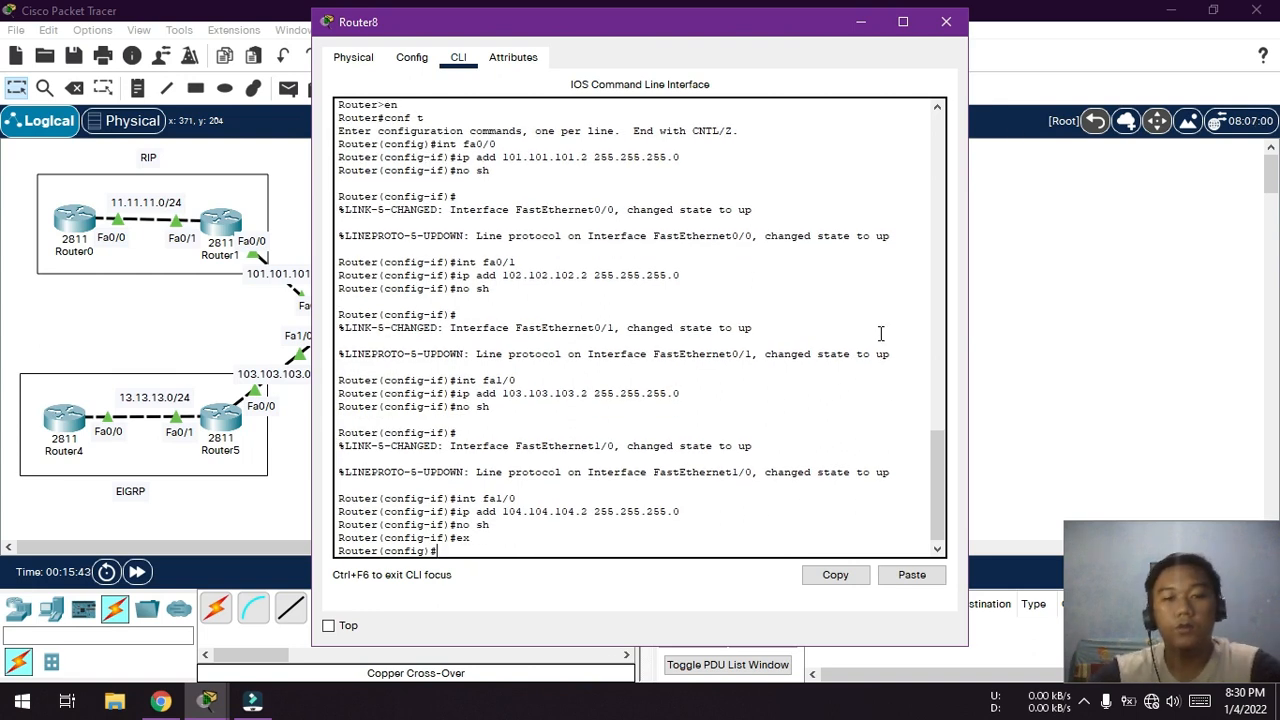
pyautogui.click(946, 21)
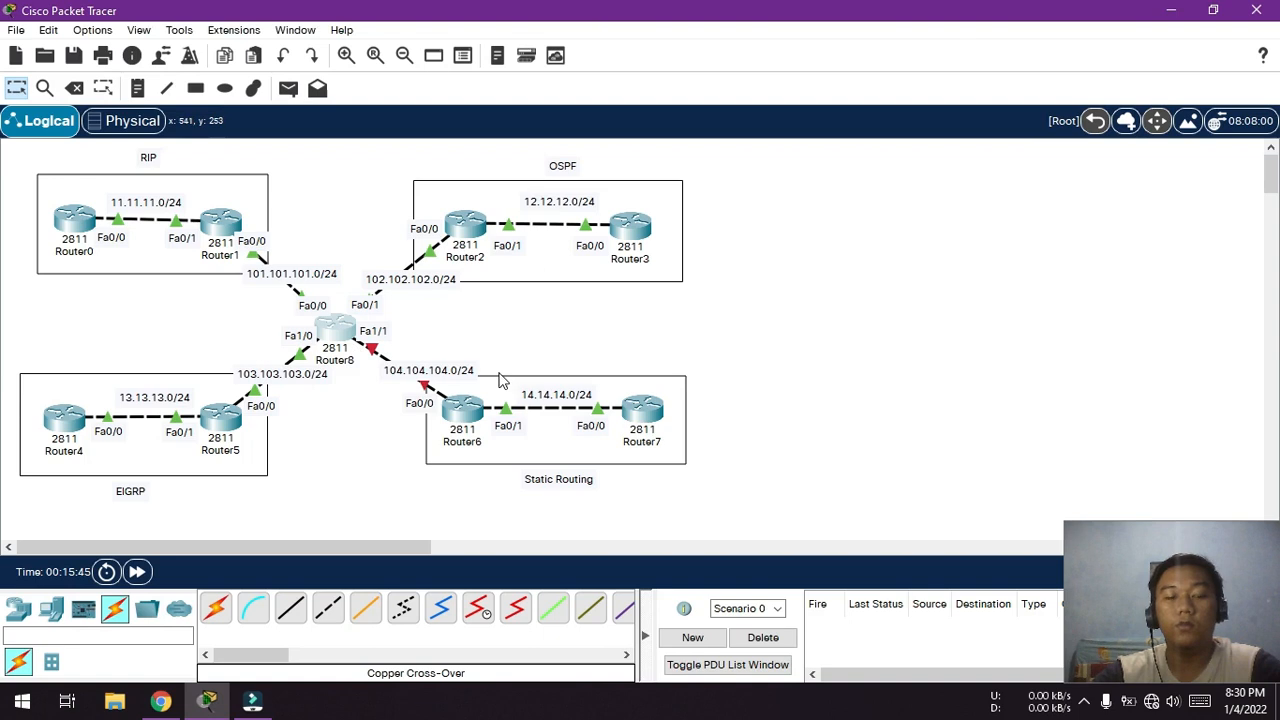
# - Check Router8's entered commands and Router6's FastEthernet0/0 and FastEthernet0/1 settings for the link between them
pyautogui.click(343, 340)
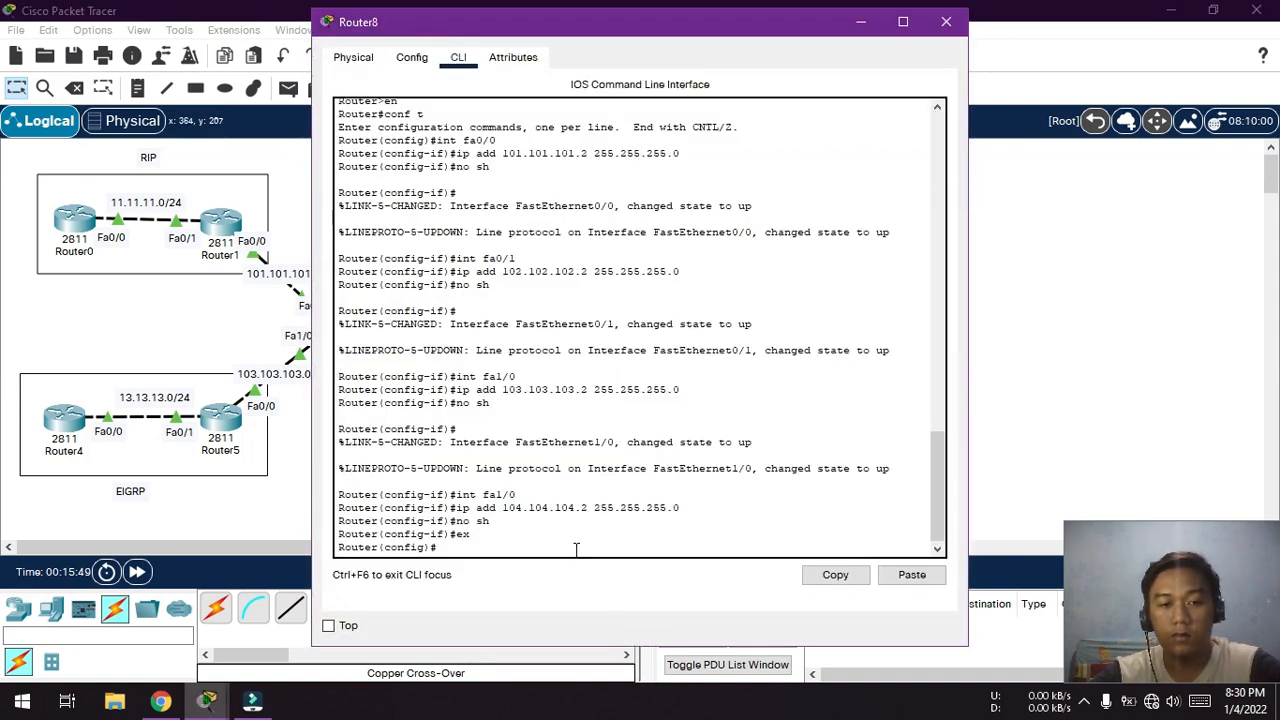
pyautogui.click(946, 21)
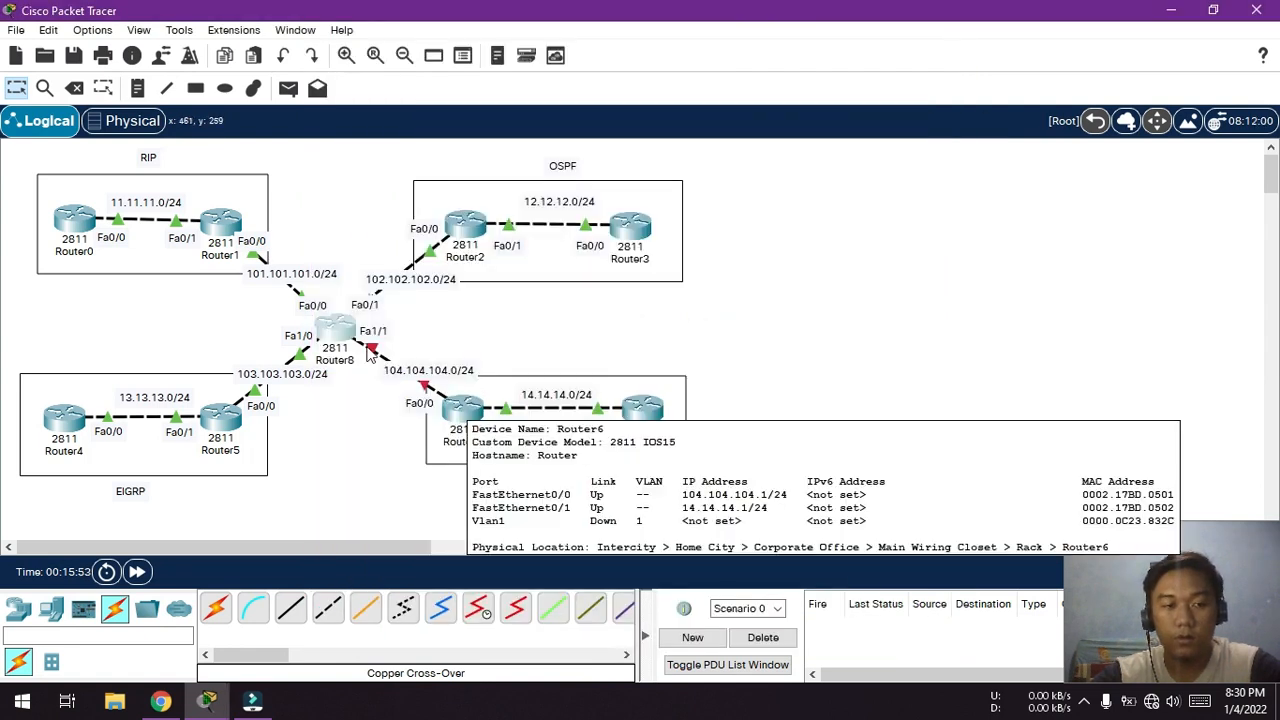
pyautogui.click(460, 425)
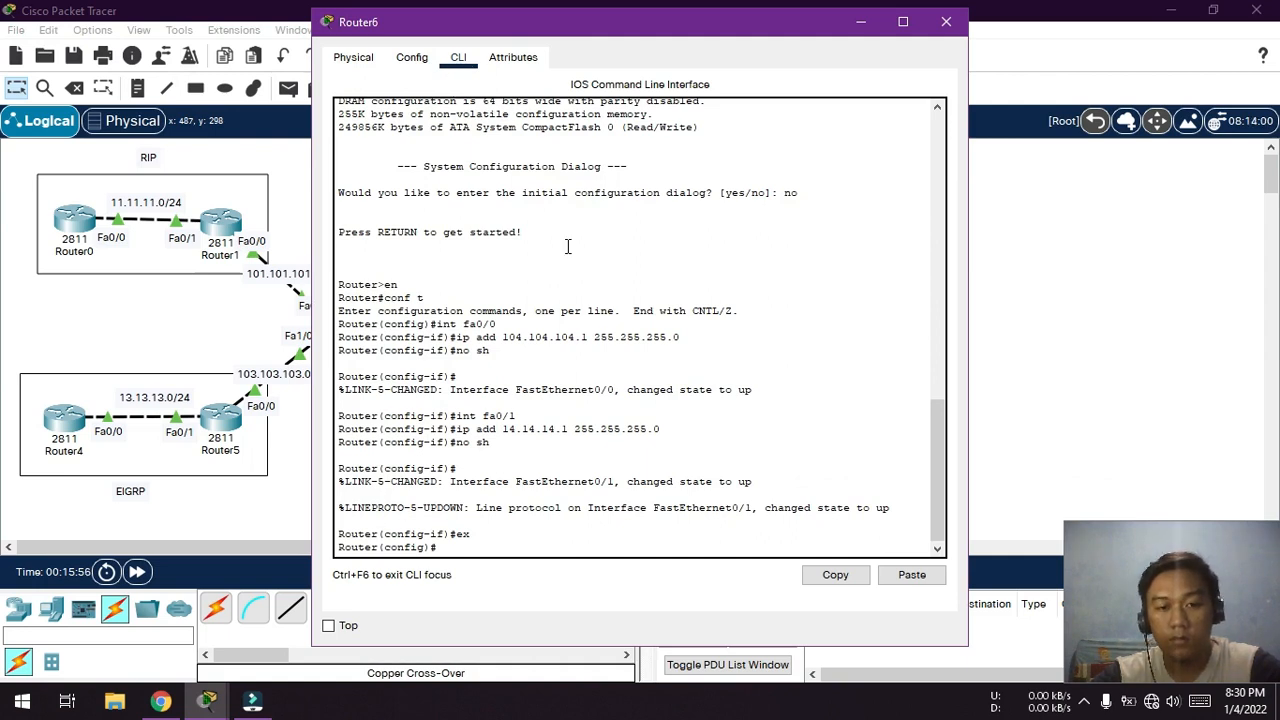
pyautogui.click(411, 57)
pyautogui.click(417, 252)
pyautogui.click(424, 272)
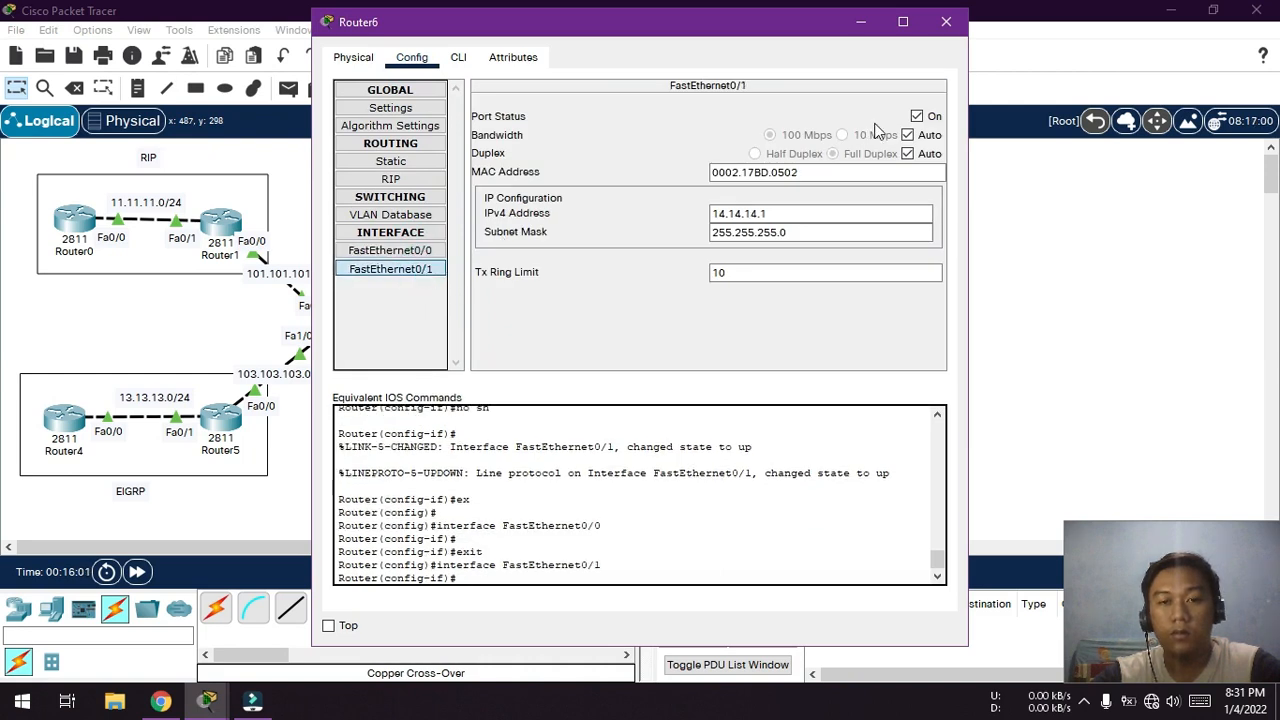
pyautogui.click(946, 21)
# - Open Router8's interface settings and set FastEthernet1/0's IPv4 address to 103.103.103.2
pyautogui.click(337, 328)
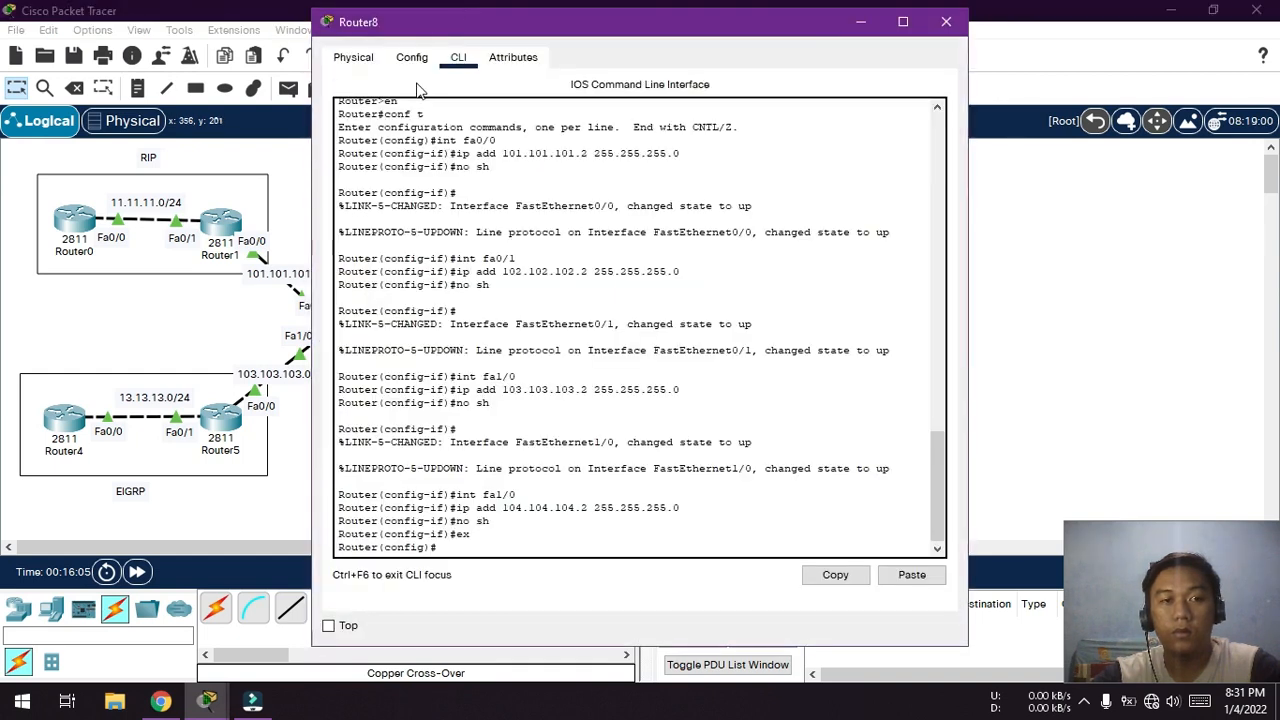
pyautogui.click(411, 57)
pyautogui.click(414, 303)
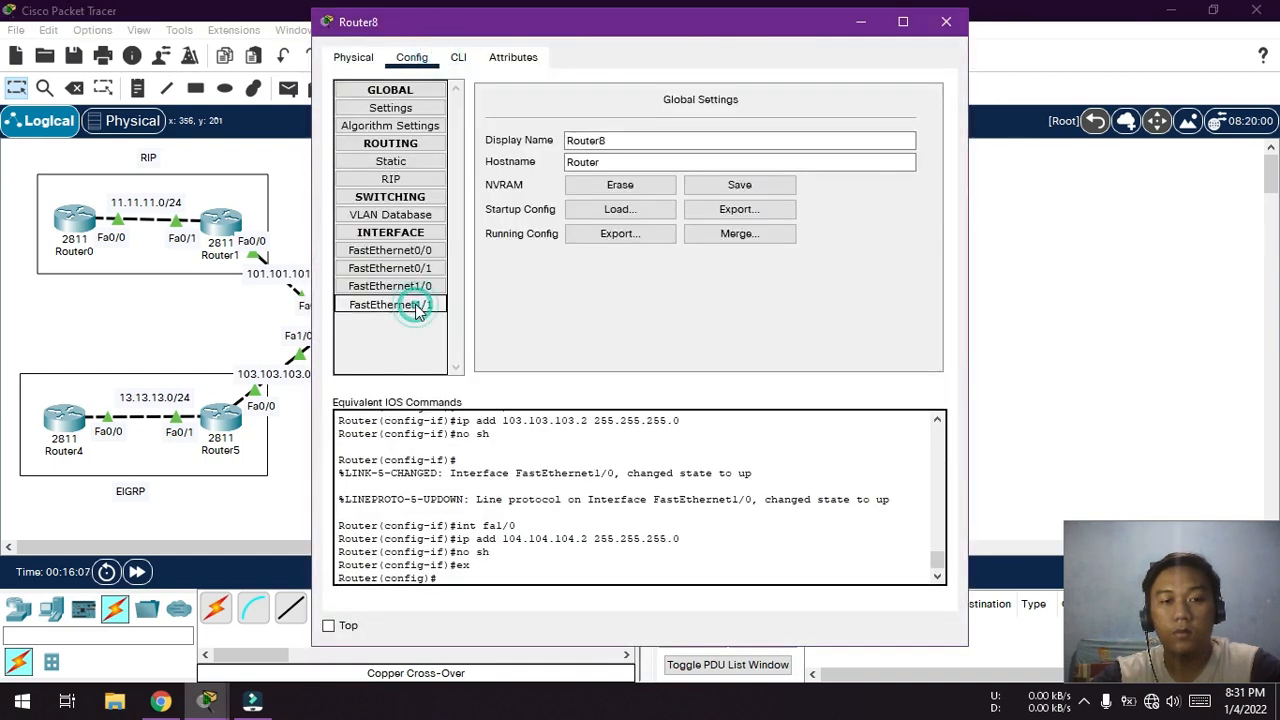
pyautogui.click(425, 288)
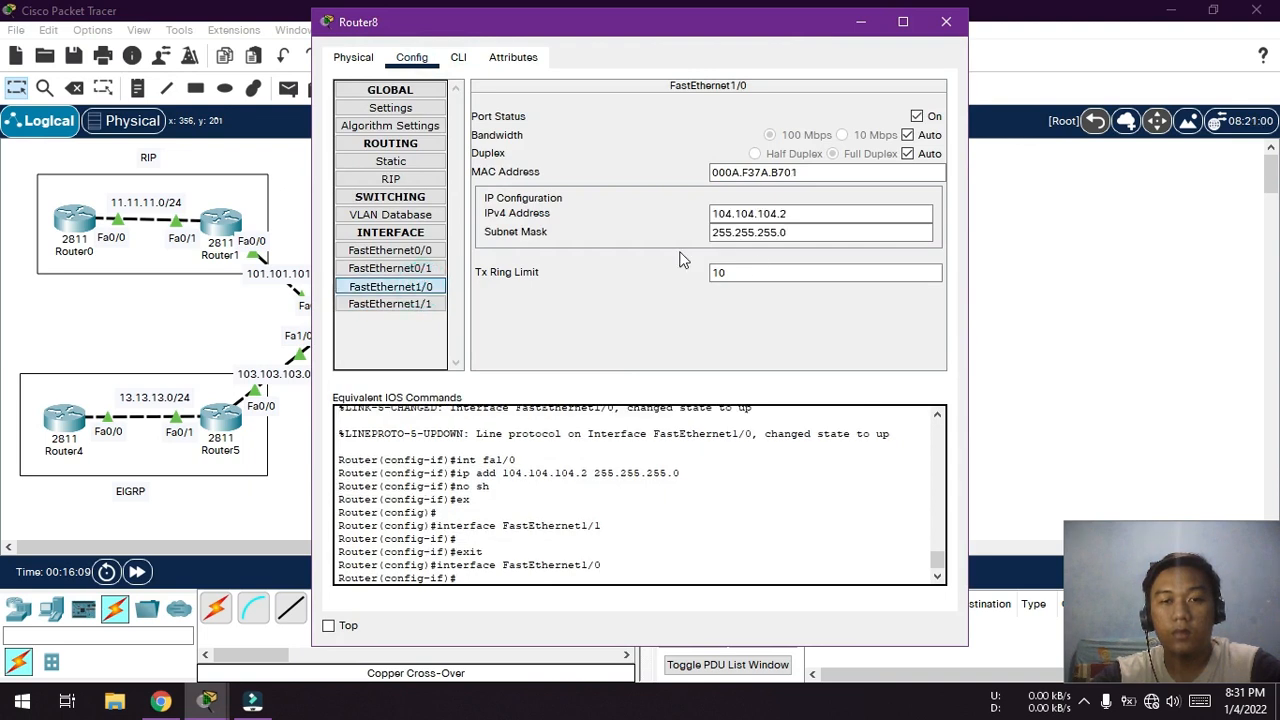
pyautogui.moveTo(810, 214); pyautogui.dragTo(700, 218)
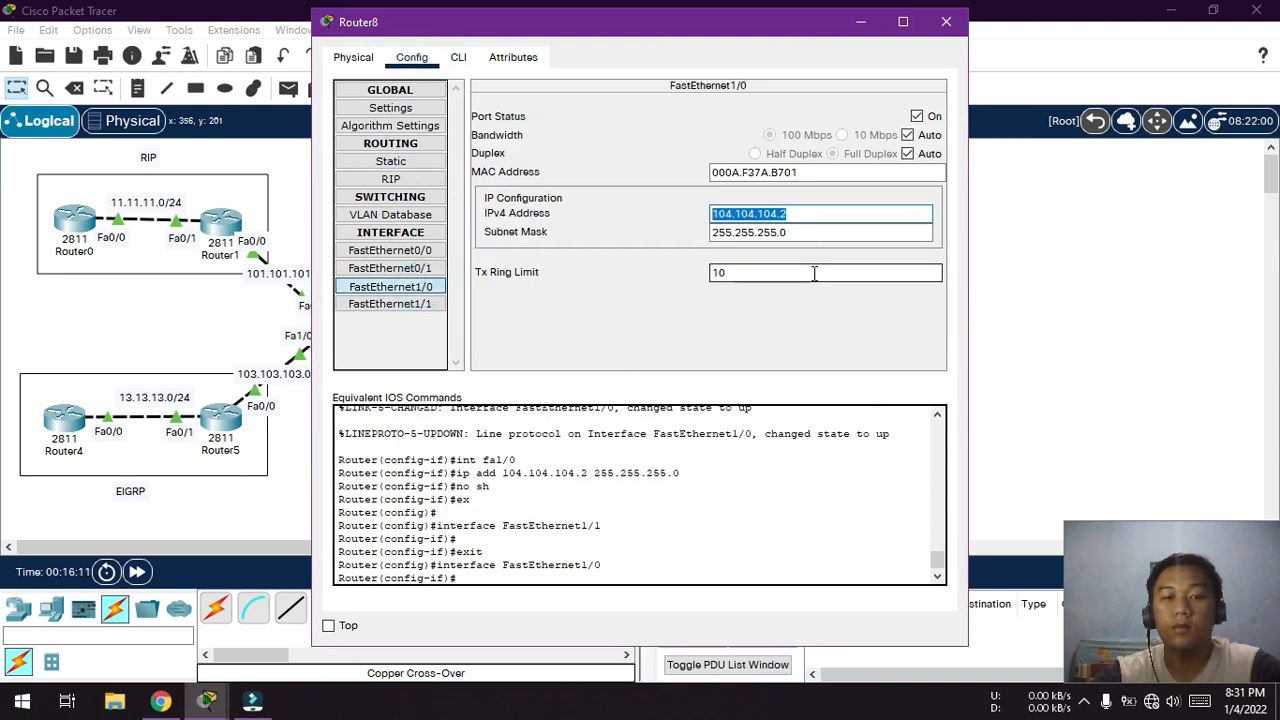
pyautogui.press('BackSpace')
pyautogui.write('103.103.103.')
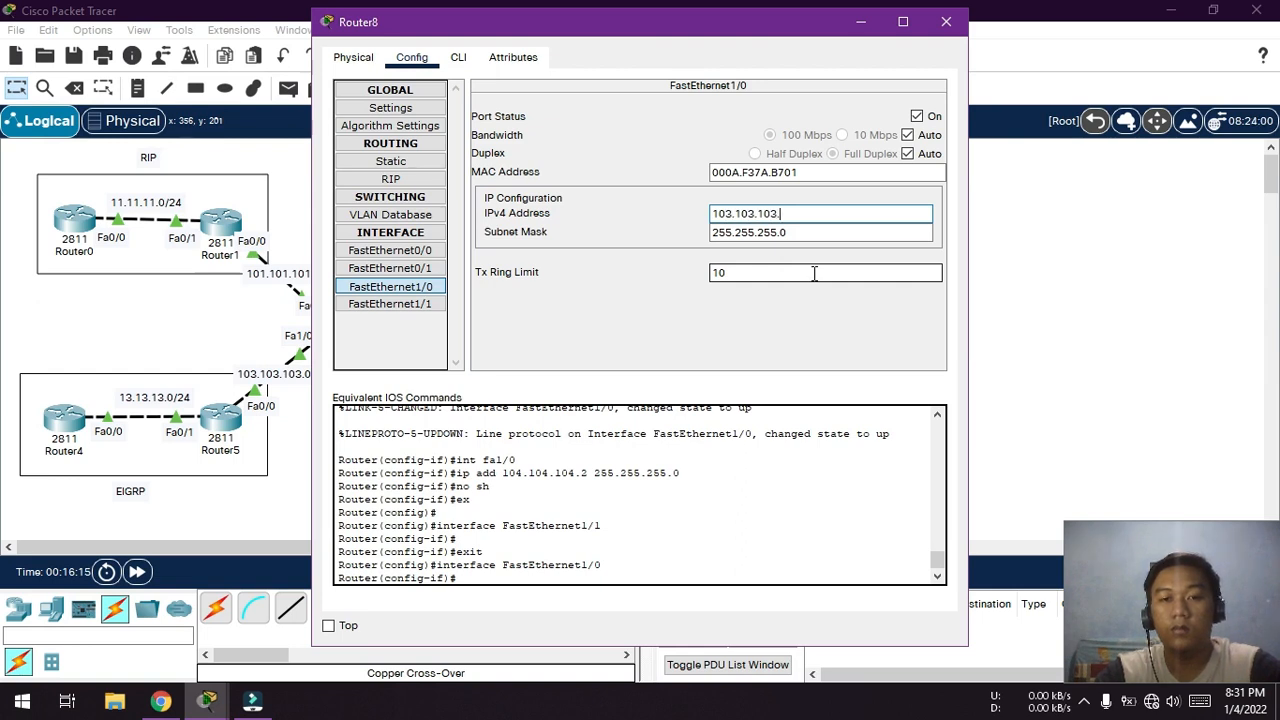
pyautogui.write('2')
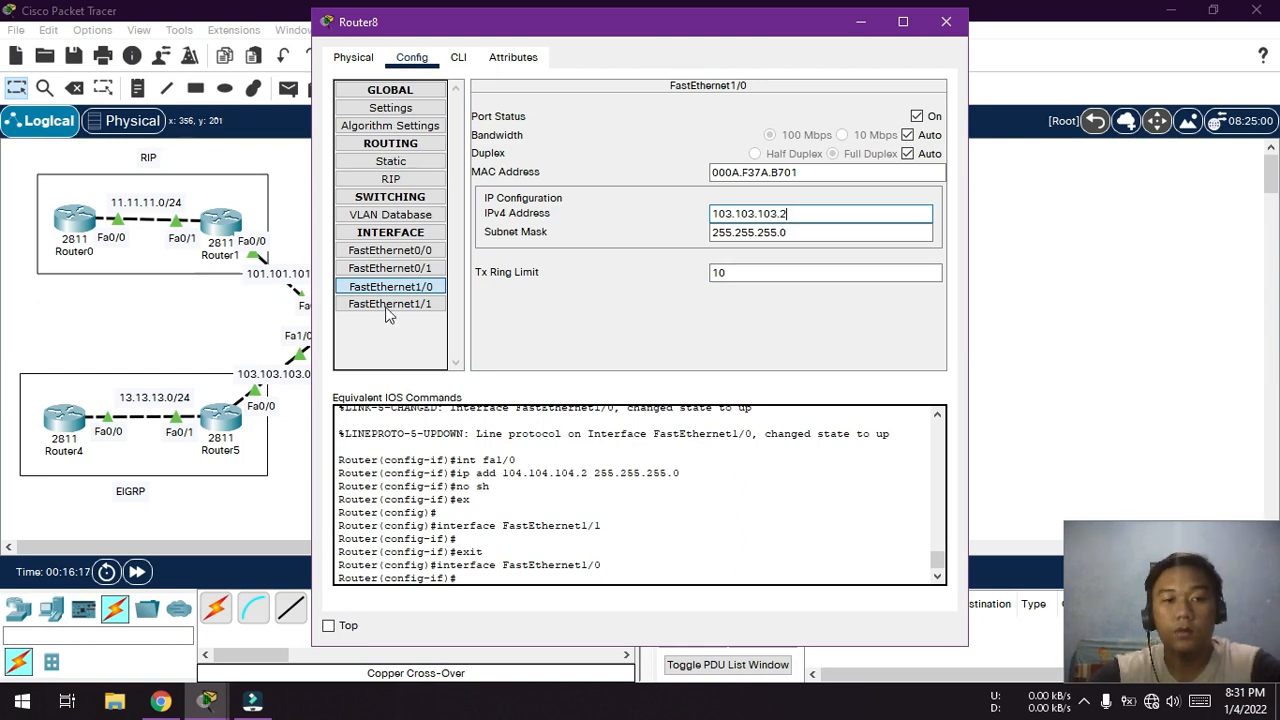
# - Give Router8's FastEthernet1/1 the IPv4 address 104.104.104.2 and turn its port on
pyautogui.click(390, 304)
pyautogui.click(826, 210)
pyautogui.write('104.104.104.2')
pyautogui.click(916, 116)
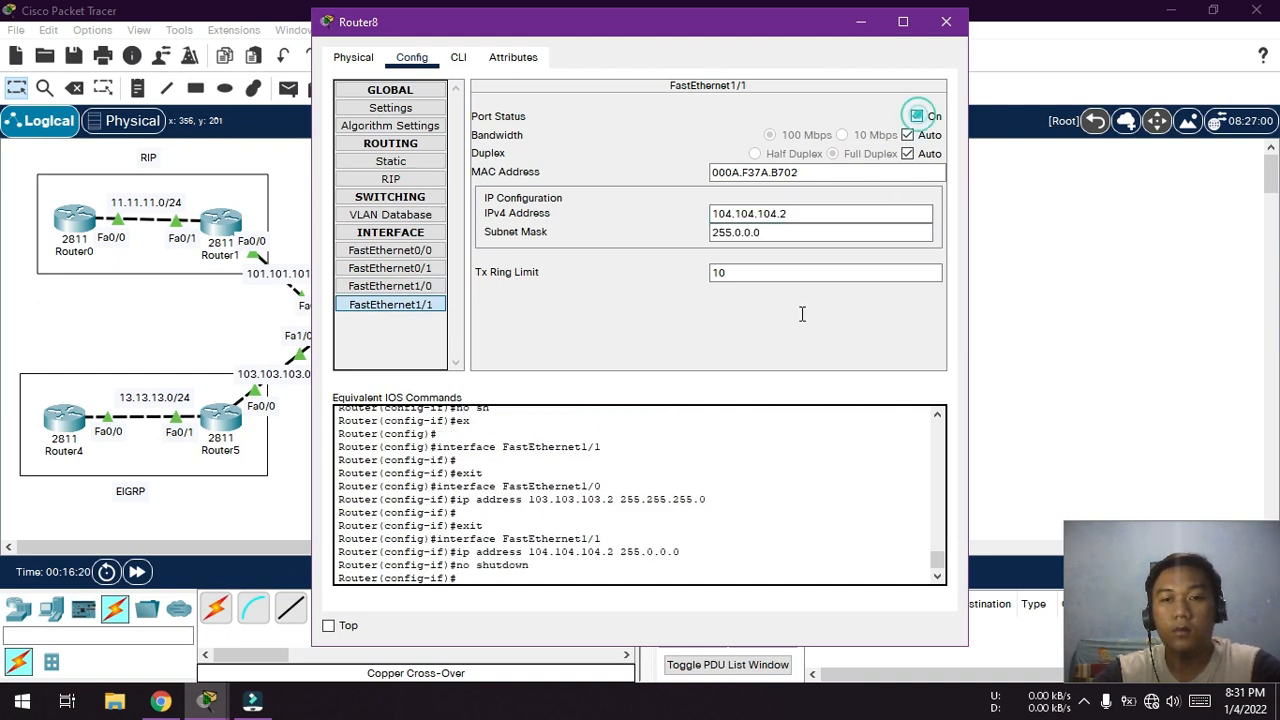
# - Set the subnet mask of Router8's FastEthernet1/1 to 255.255.255.0 and close the router window
pyautogui.click(790, 232)
pyautogui.press('BackSpace')
pyautogui.press('BackSpace')
pyautogui.press('BackSpace')
pyautogui.press('BackSpace')
pyautogui.press('BackSpace')
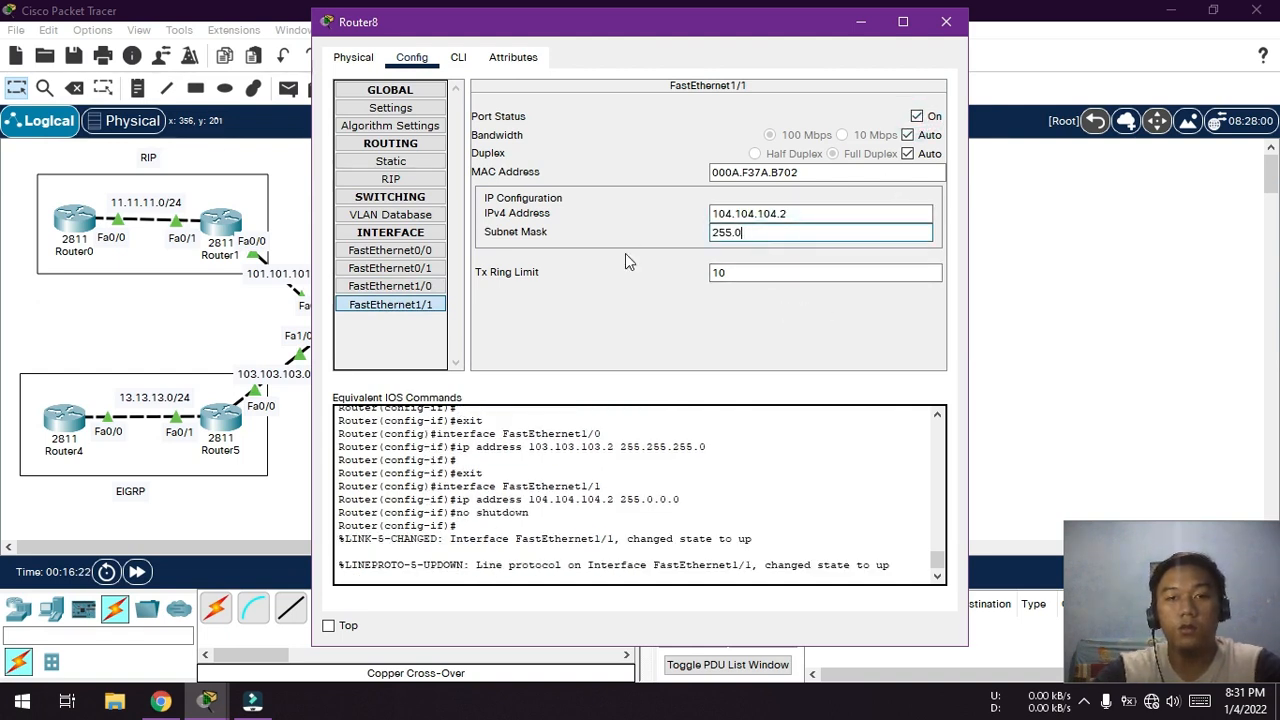
pyautogui.write('255.255.0')
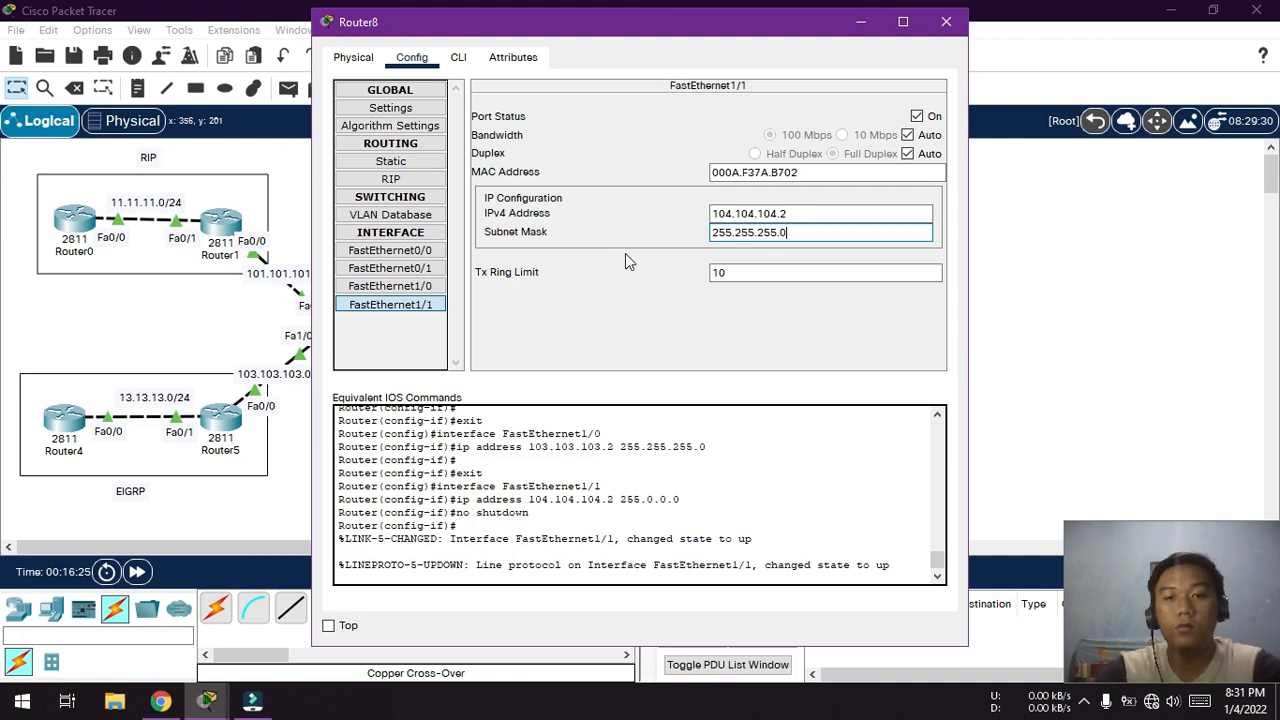
pyautogui.click(647, 337)
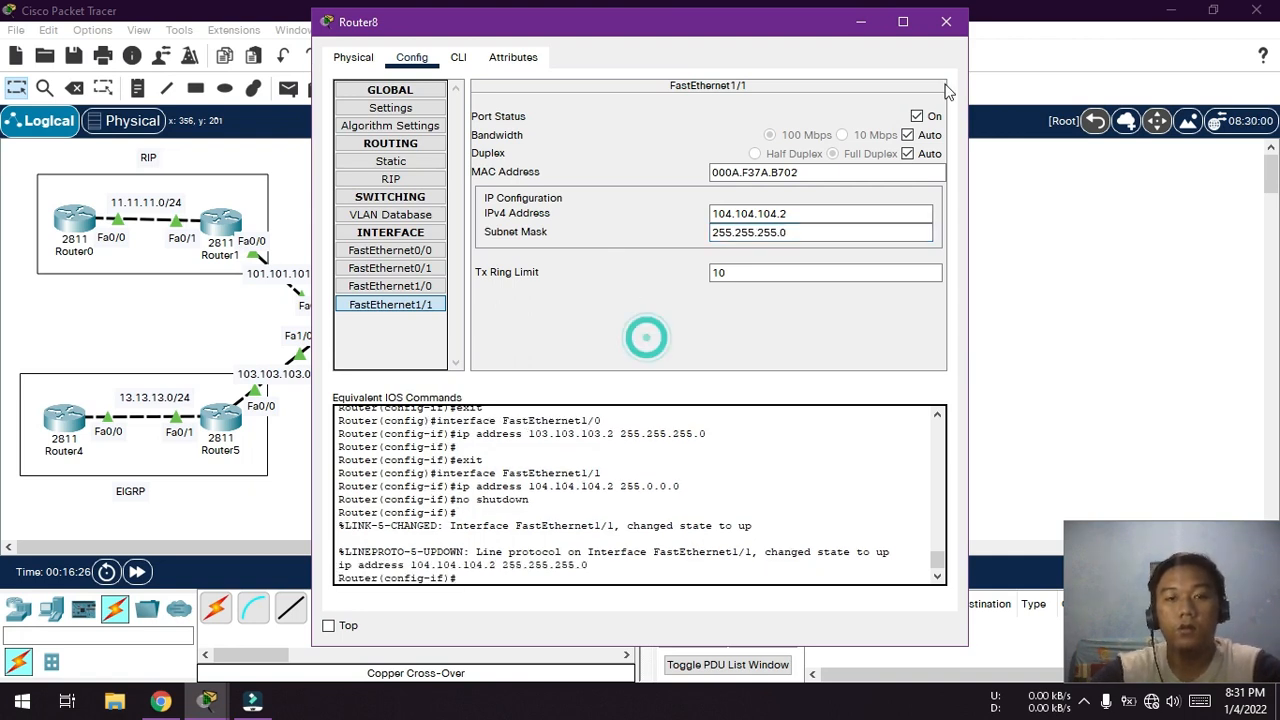
pyautogui.click(946, 21)
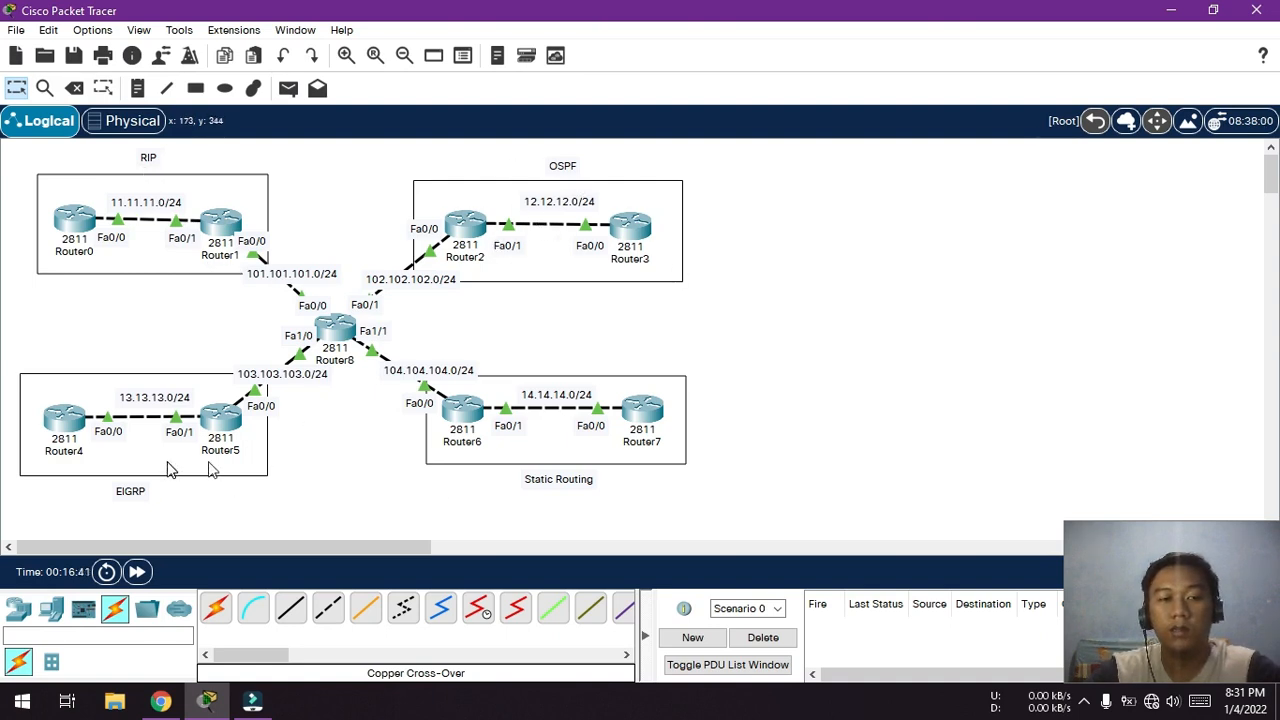
# - Open Router0's command line and start RIP routing with version 2
pyautogui.click(74, 220)
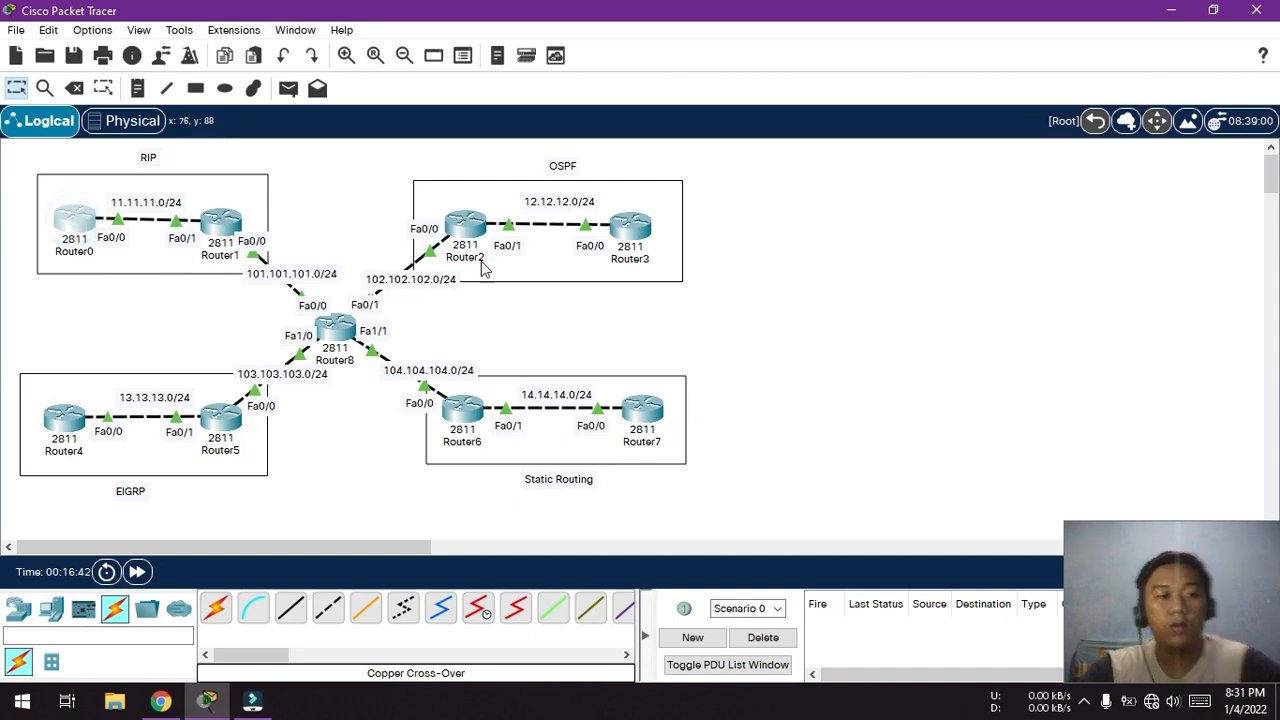
pyautogui.press('Return')
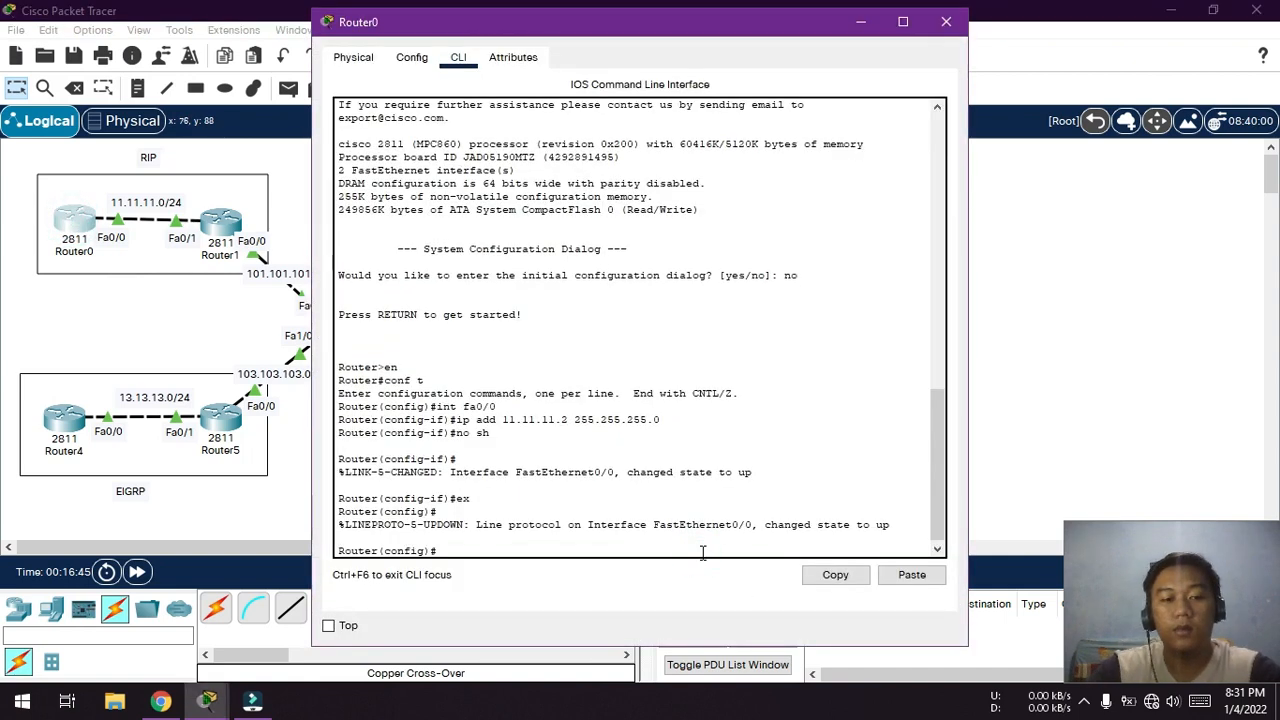
pyautogui.write('router')
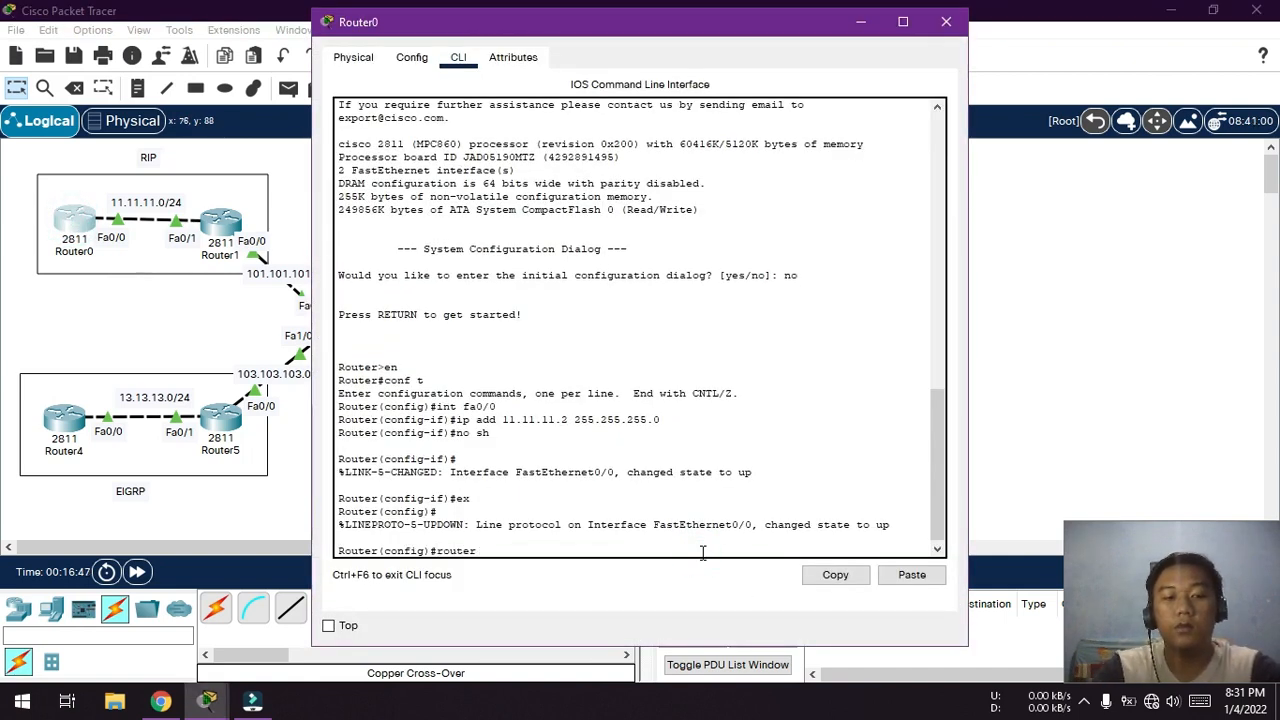
pyautogui.write(' rip')
pyautogui.press('Return')
pyautogui.write('version 2')
pyautogui.press('Return')
# - Add network 11.11.11.0 to Router0's RIP configuration and disable automatic summarization with no auto-summary
pyautogui.write('network')
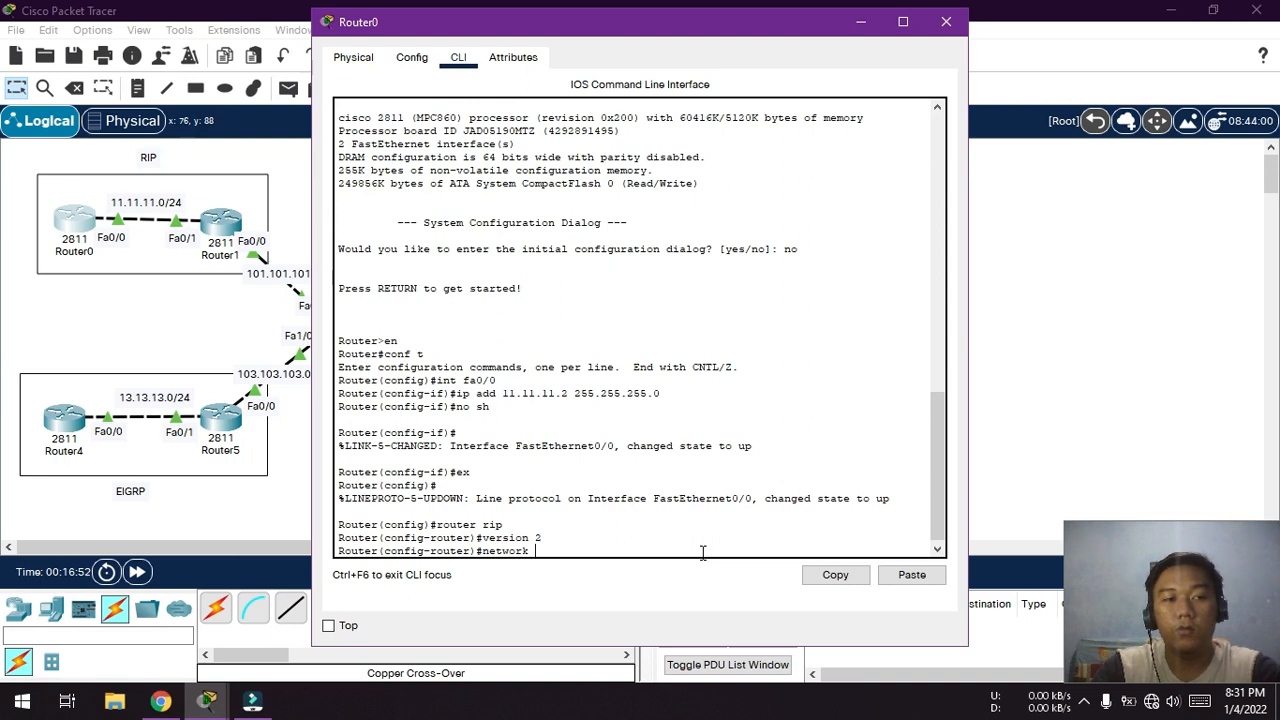
pyautogui.write(' 11.11.11.0')
pyautogui.press('Return')
pyautogui.write('no auto-summa')
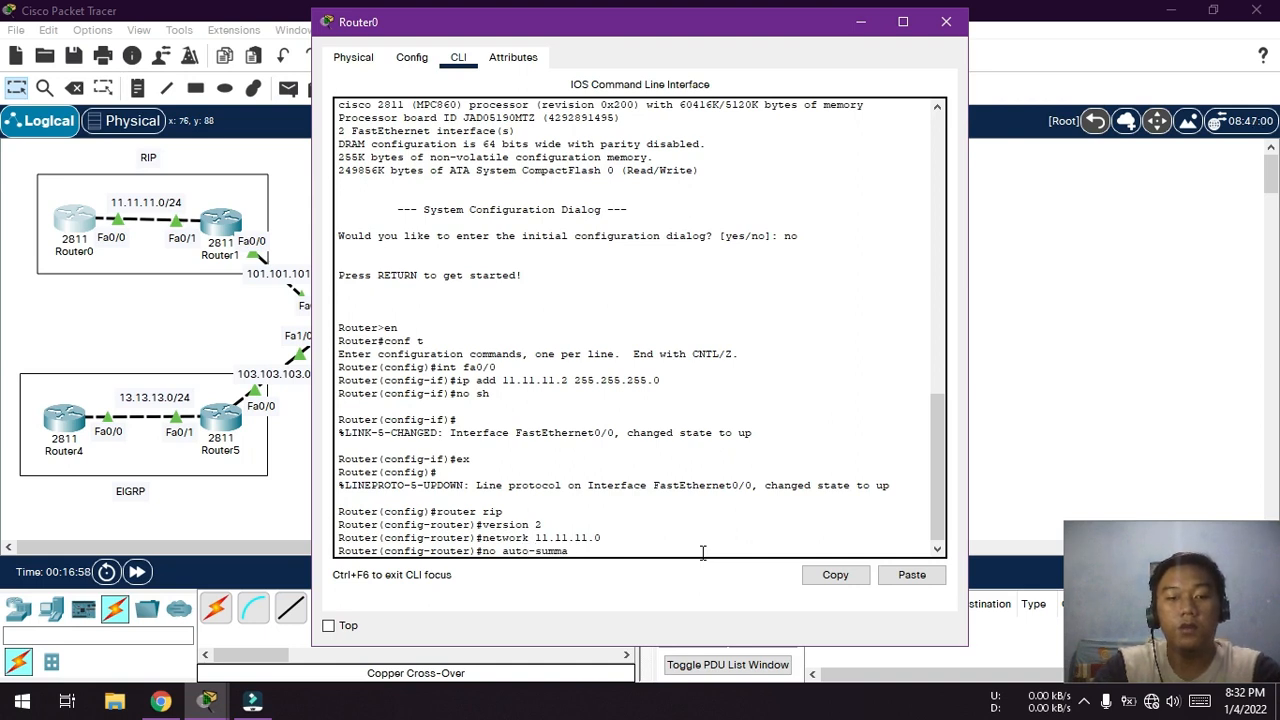
pyautogui.press('Return')
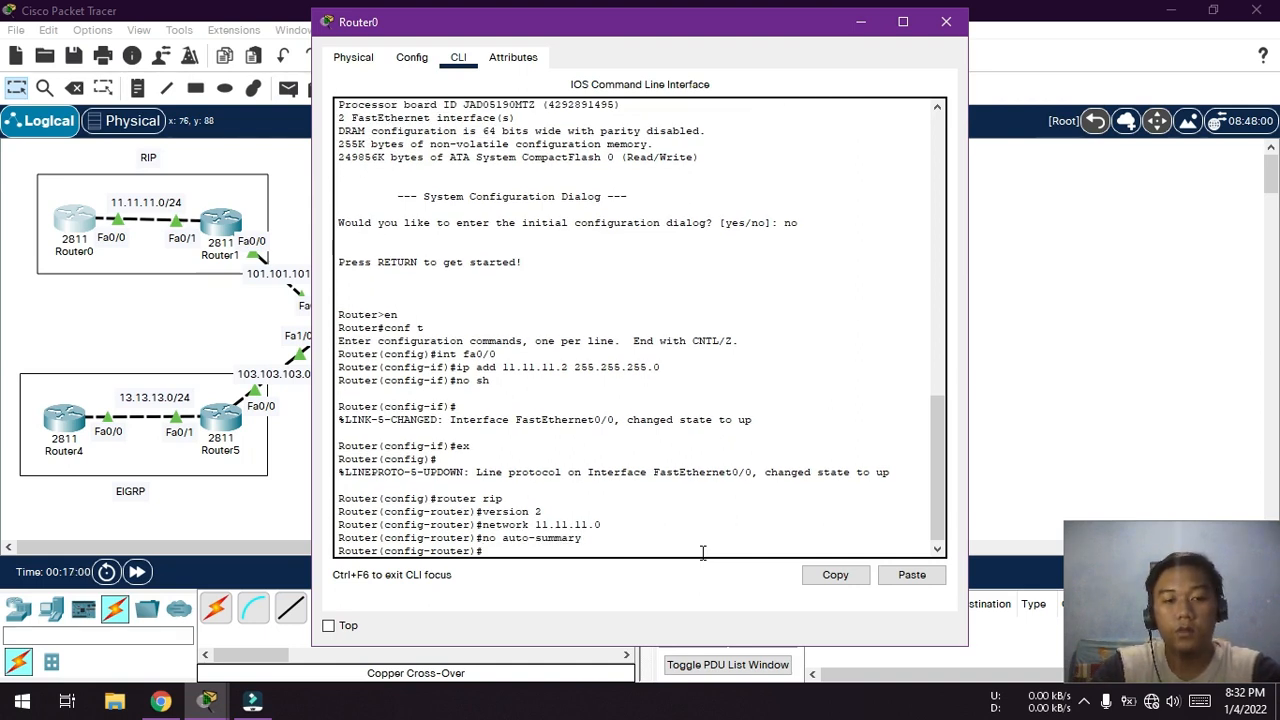
# - Exit Router0's RIP configuration mode and close the router window
pyautogui.write('ex')
pyautogui.press('Return')
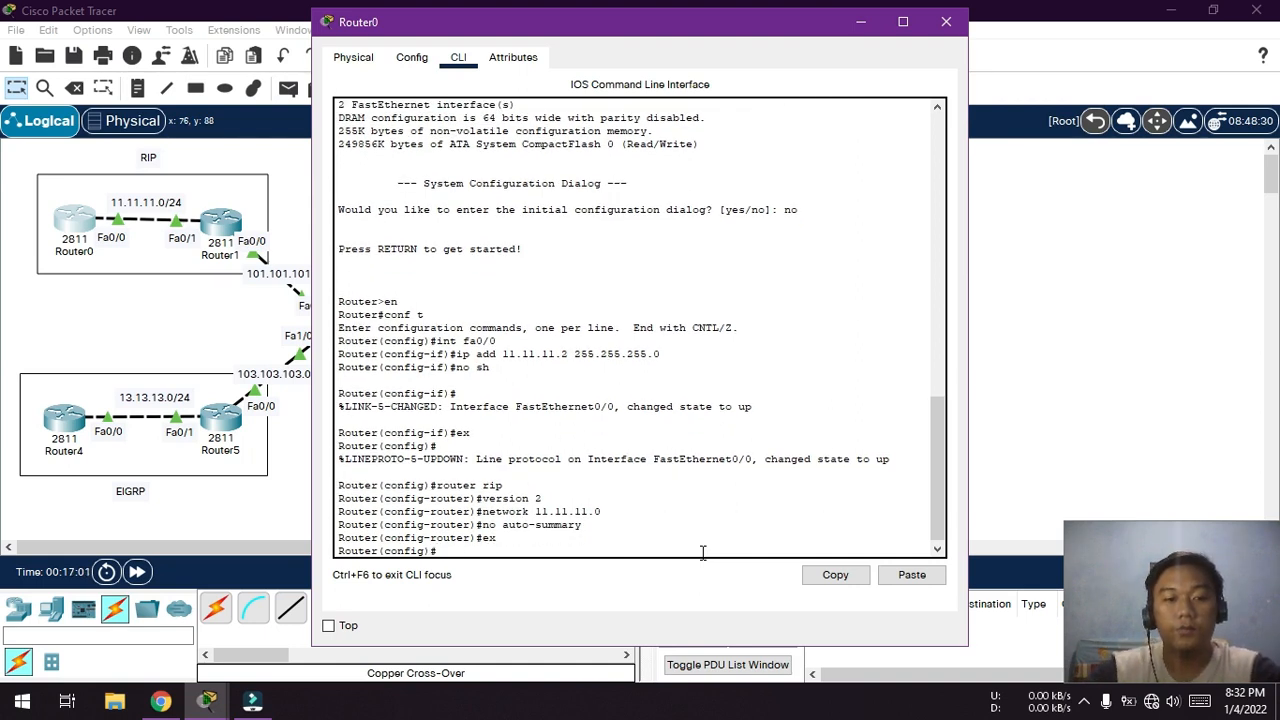
pyautogui.click(946, 21)
pyautogui.click(372, 178)
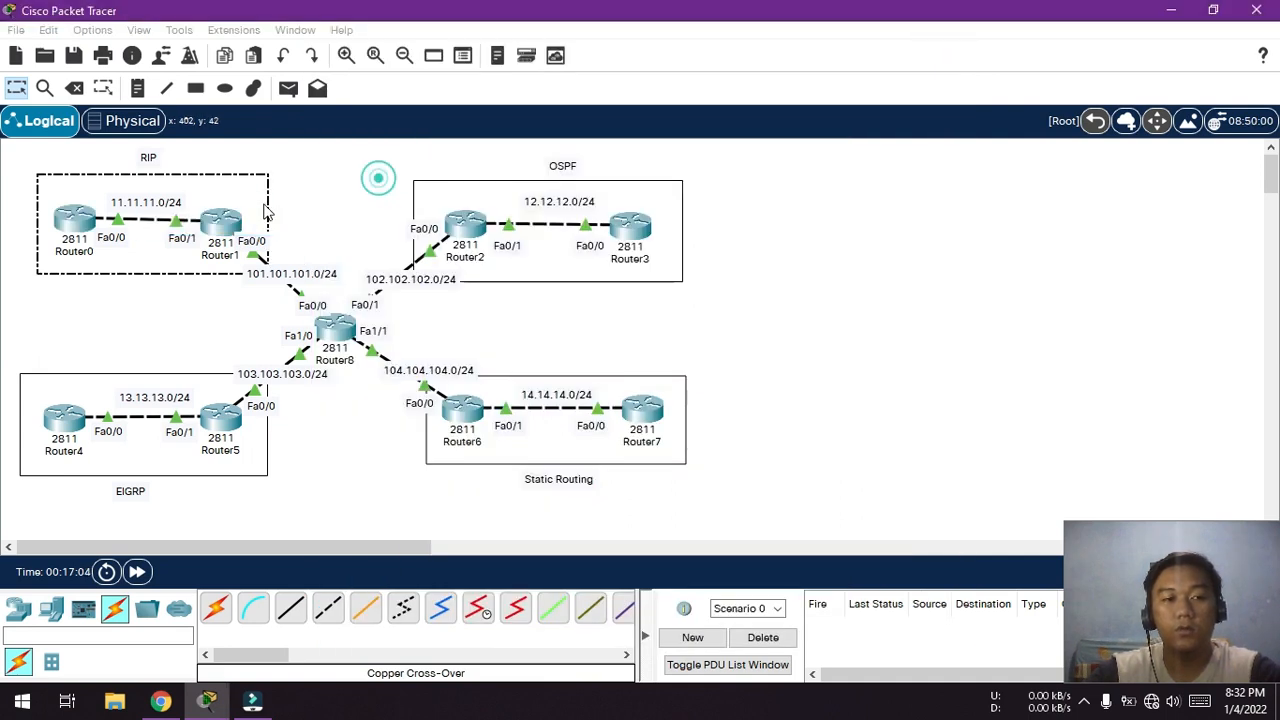
# - Open Router1's command line and start RIP routing with version 2
pyautogui.click(222, 229)
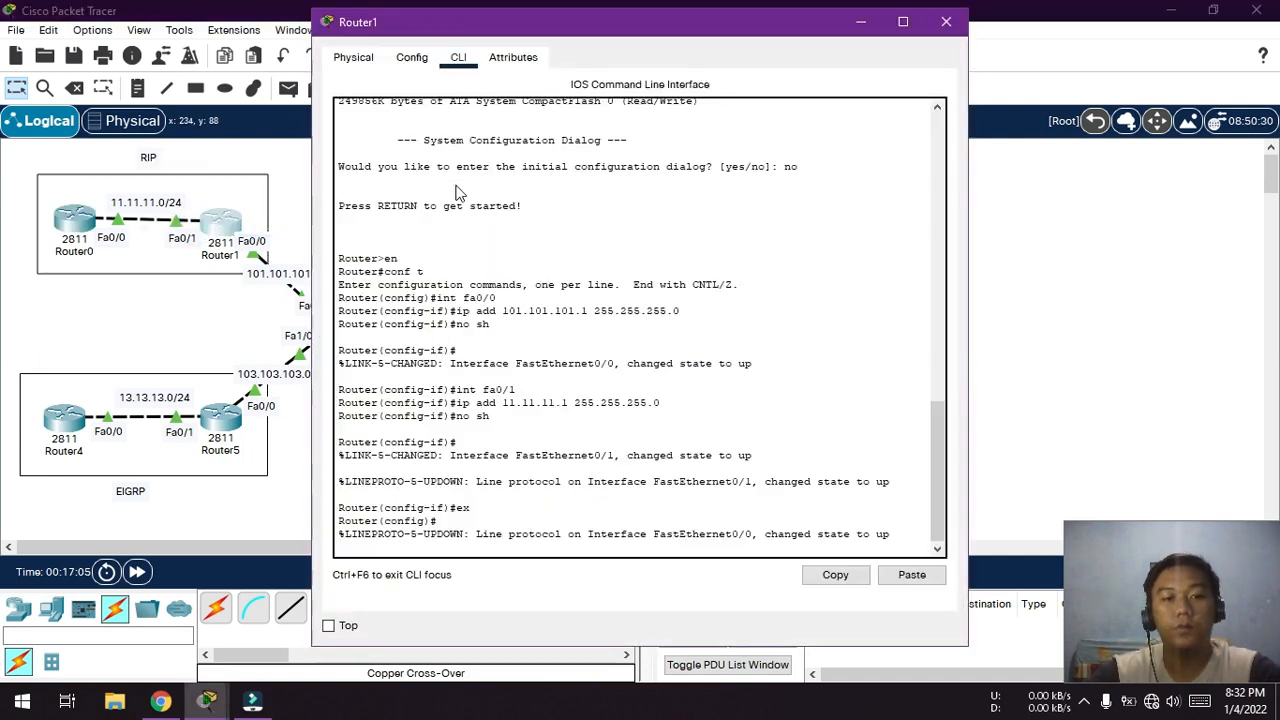
pyautogui.press('Return')
pyautogui.write('rputer')
pyautogui.press('BackSpace')
pyautogui.press('BackSpace')
pyautogui.press('BackSpace')
pyautogui.press('BackSpace')
pyautogui.press('BackSpace')
pyautogui.write('outer(config)#router rip')
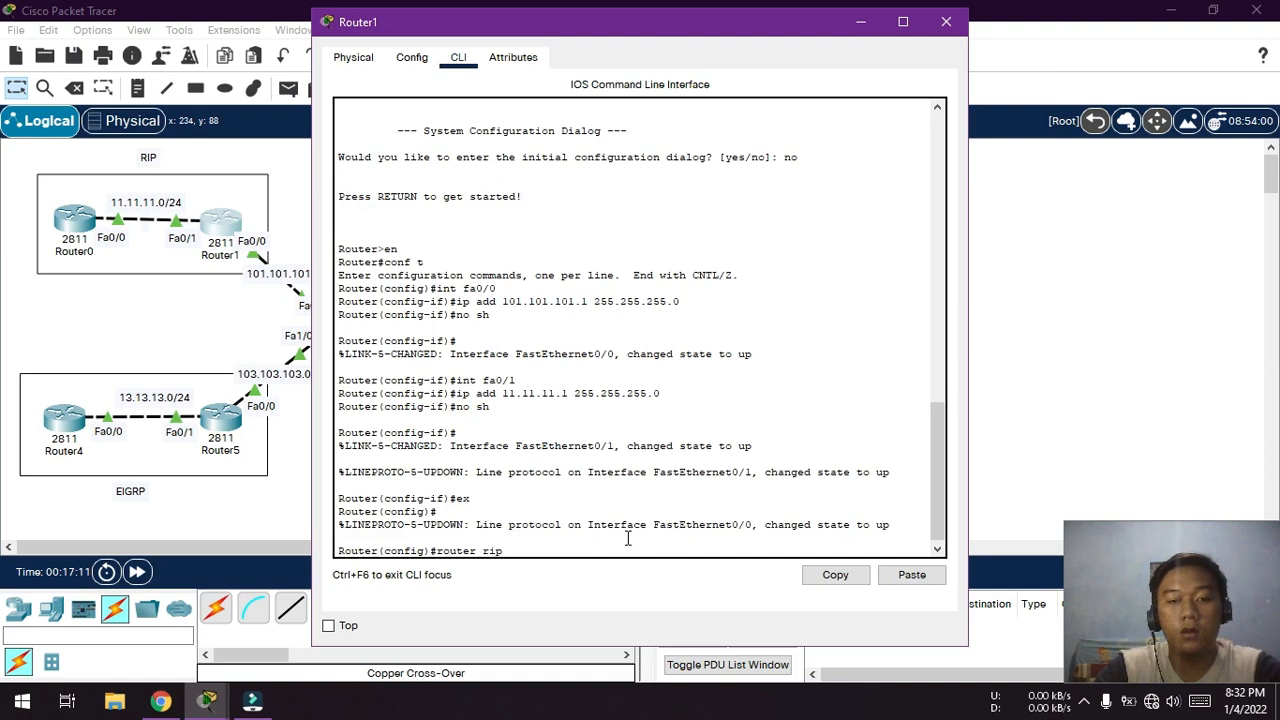
pyautogui.press('Return')
pyautogui.write('version 2')
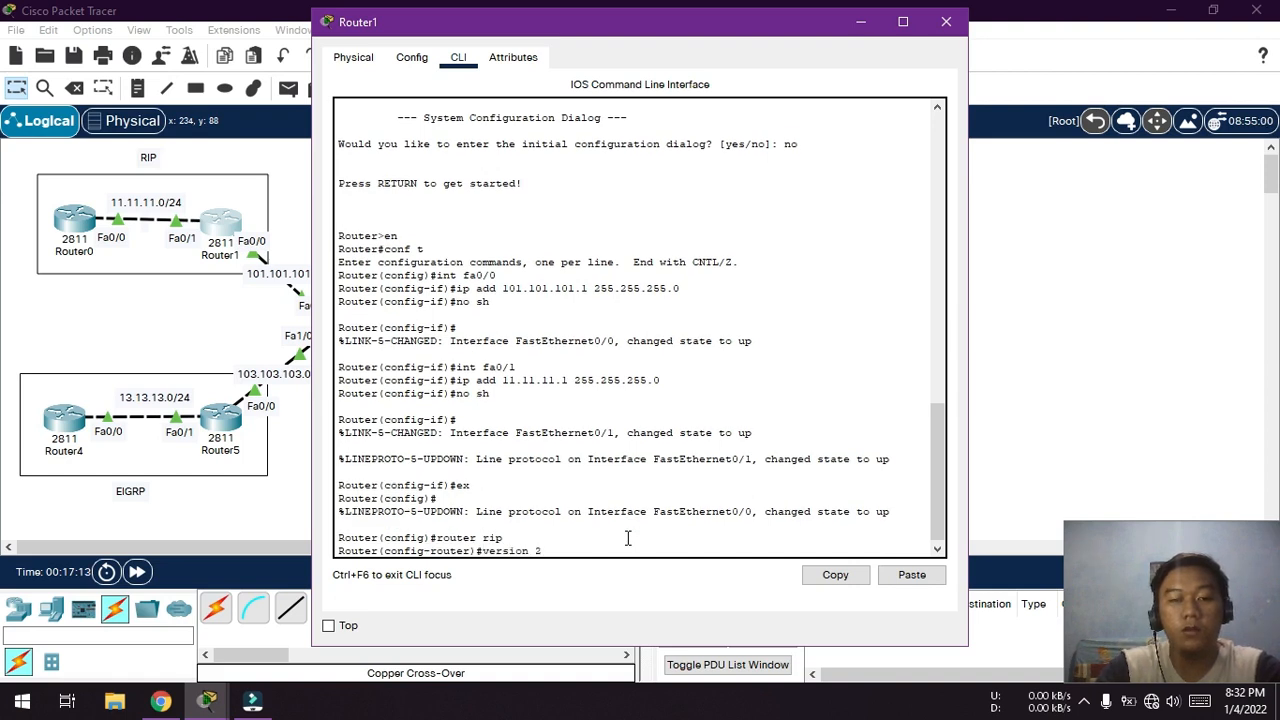
pyautogui.press('Return')
# - Add networks 11.11.11.0 and 101.101.101.0 to Router1's RIP configuration
pyautogui.write('net')
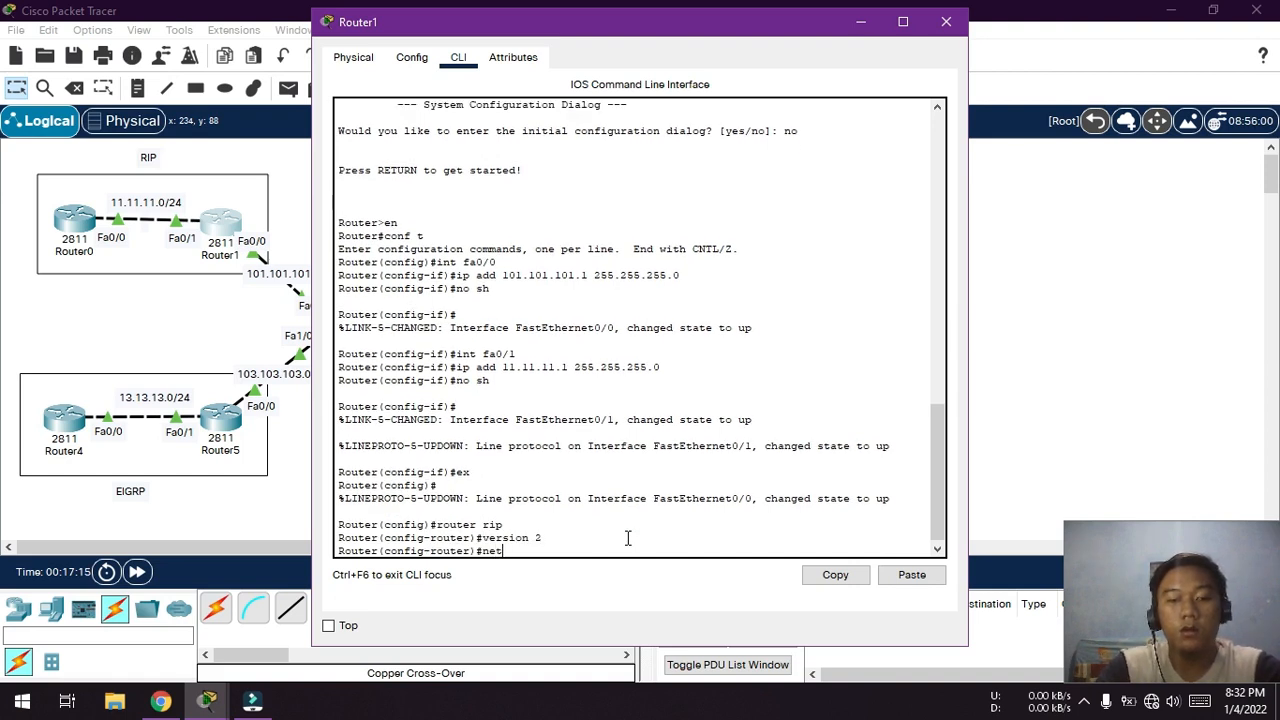
pyautogui.write('work 11.11.11.0')
pyautogui.press('Return')
pyautogui.write('network 101.10')
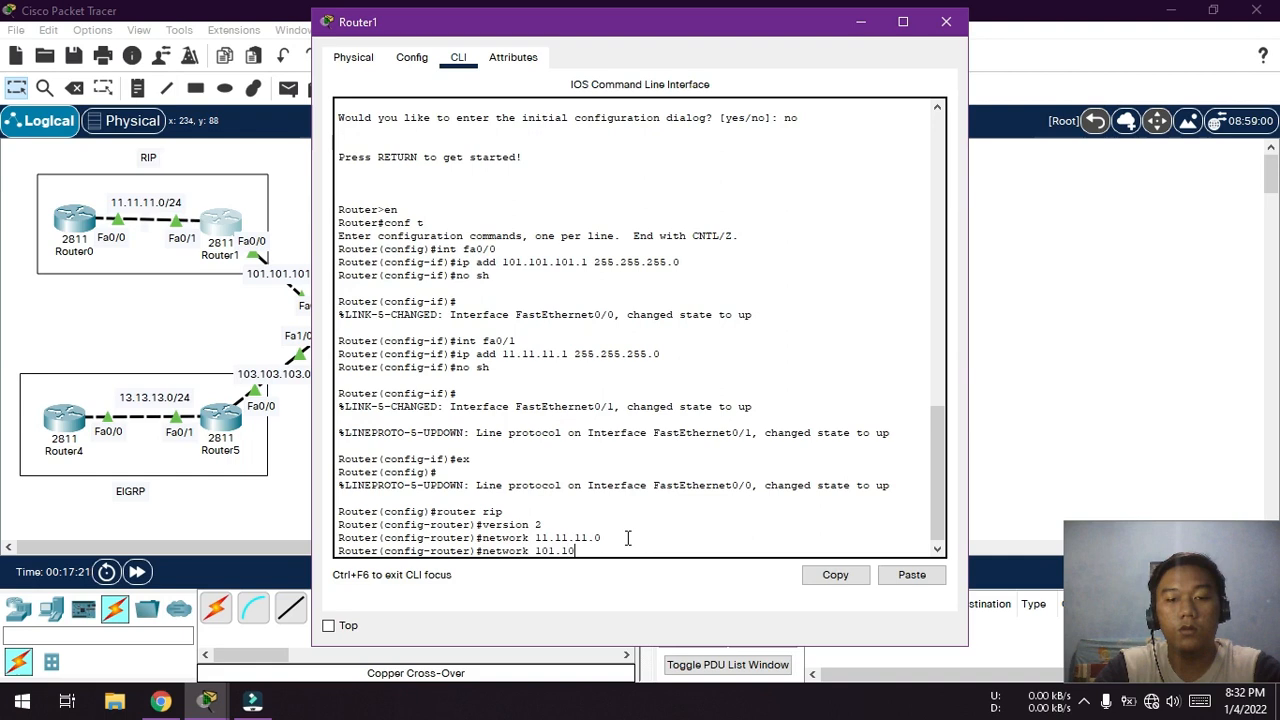
pyautogui.write('1.101.0')
pyautogui.press('Return')
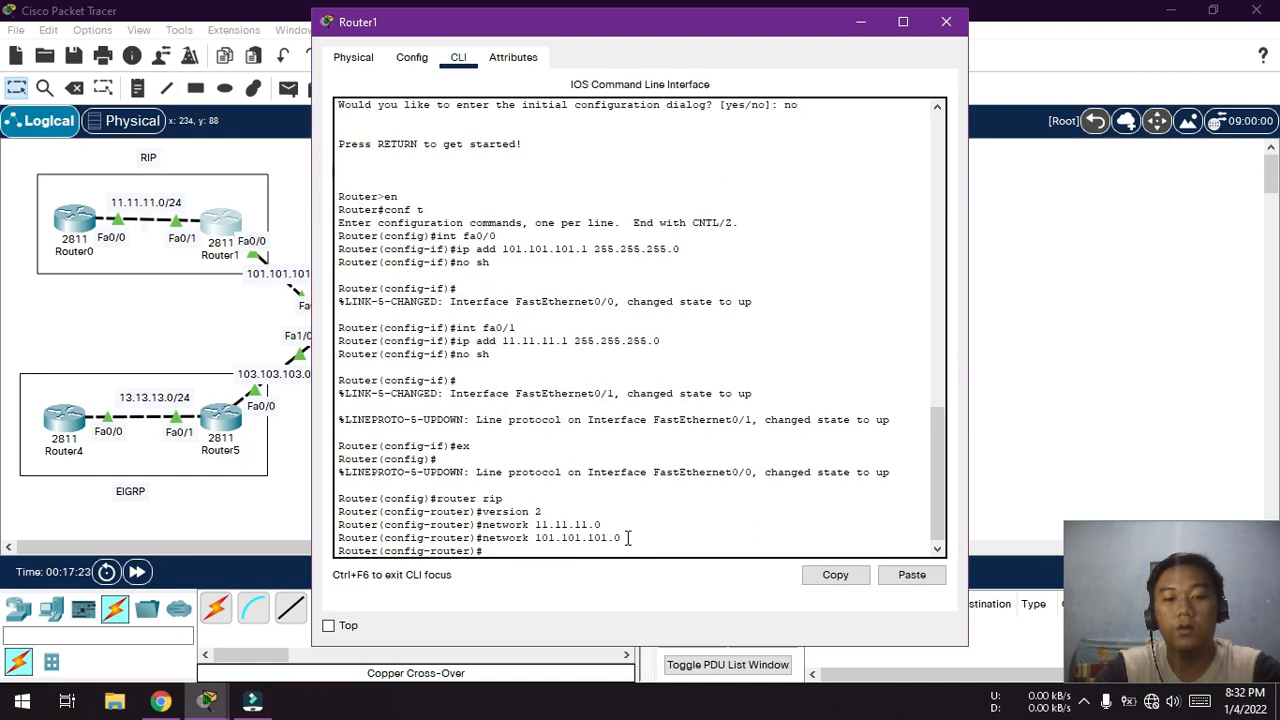
# - Disable automatic summarization in Router1's RIP configuration with no auto-summary, exit that mode and close the router window
pyautogui.write('no auto-summary')
pyautogui.press('Return')
pyautogui.write('ex')
pyautogui.press('Return')
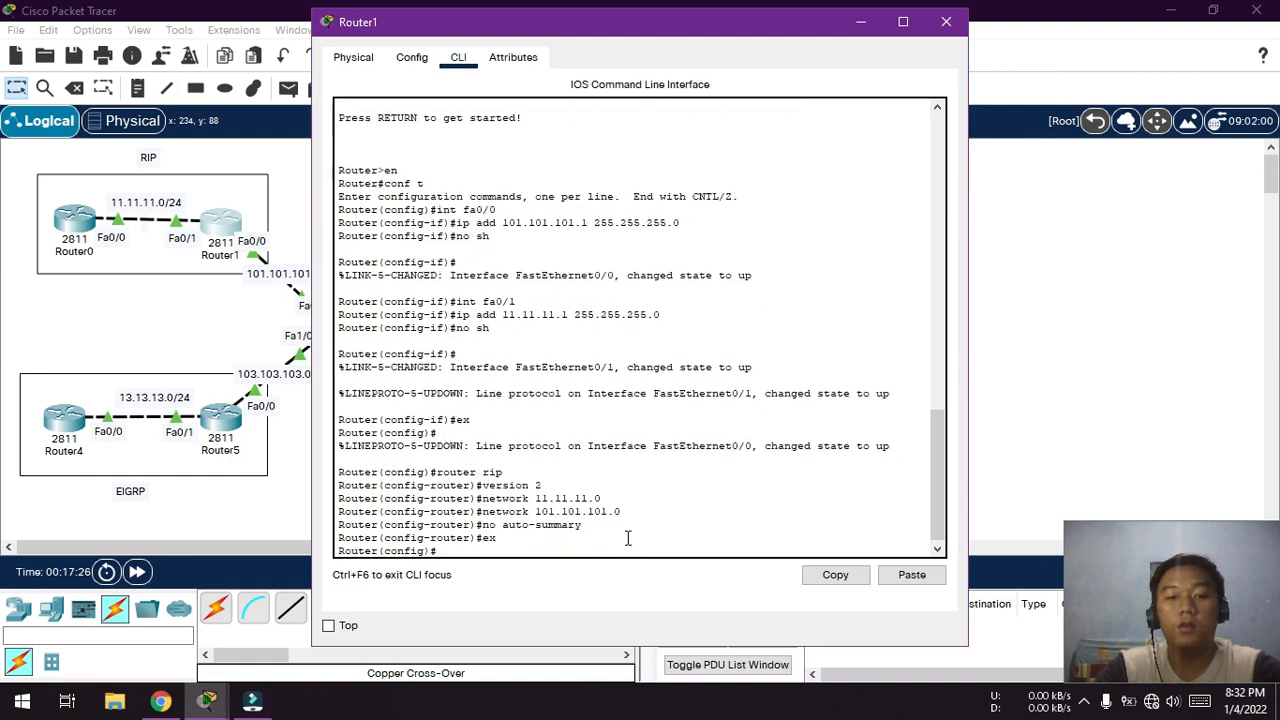
pyautogui.click(946, 21)
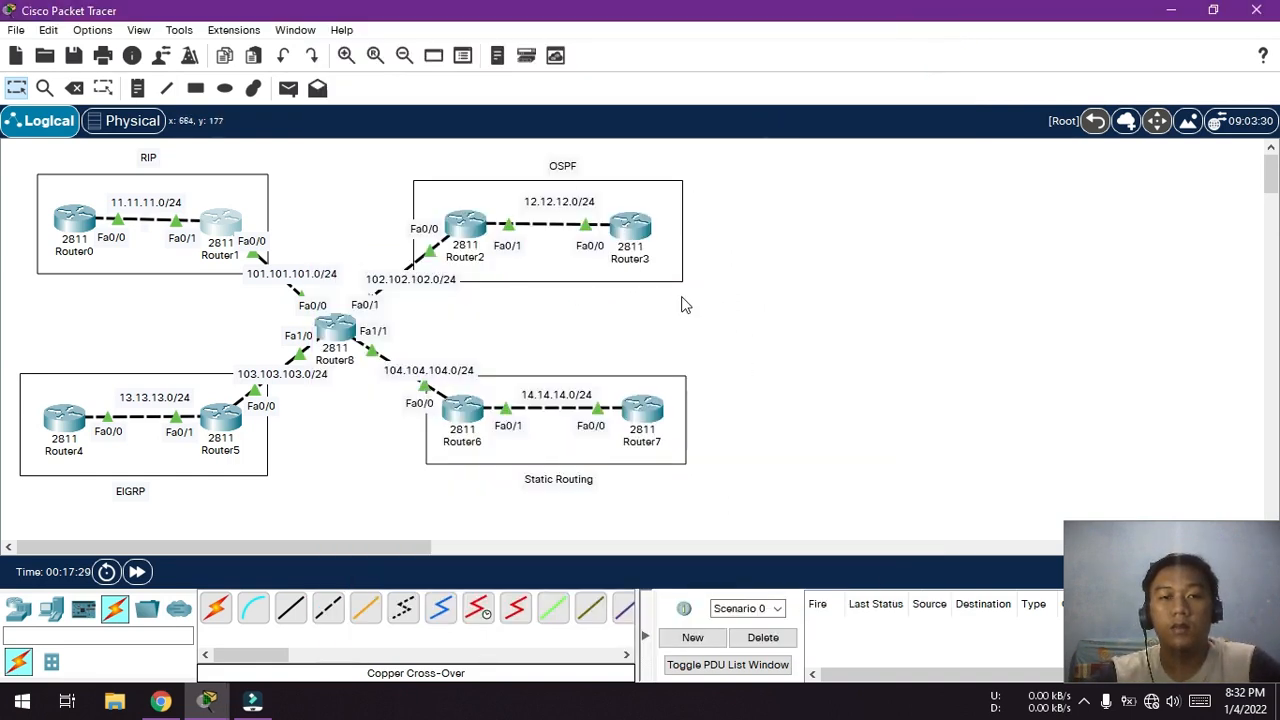
# - Open Router3's command line and start OSPF routing with process ID 1
pyautogui.click(638, 232)
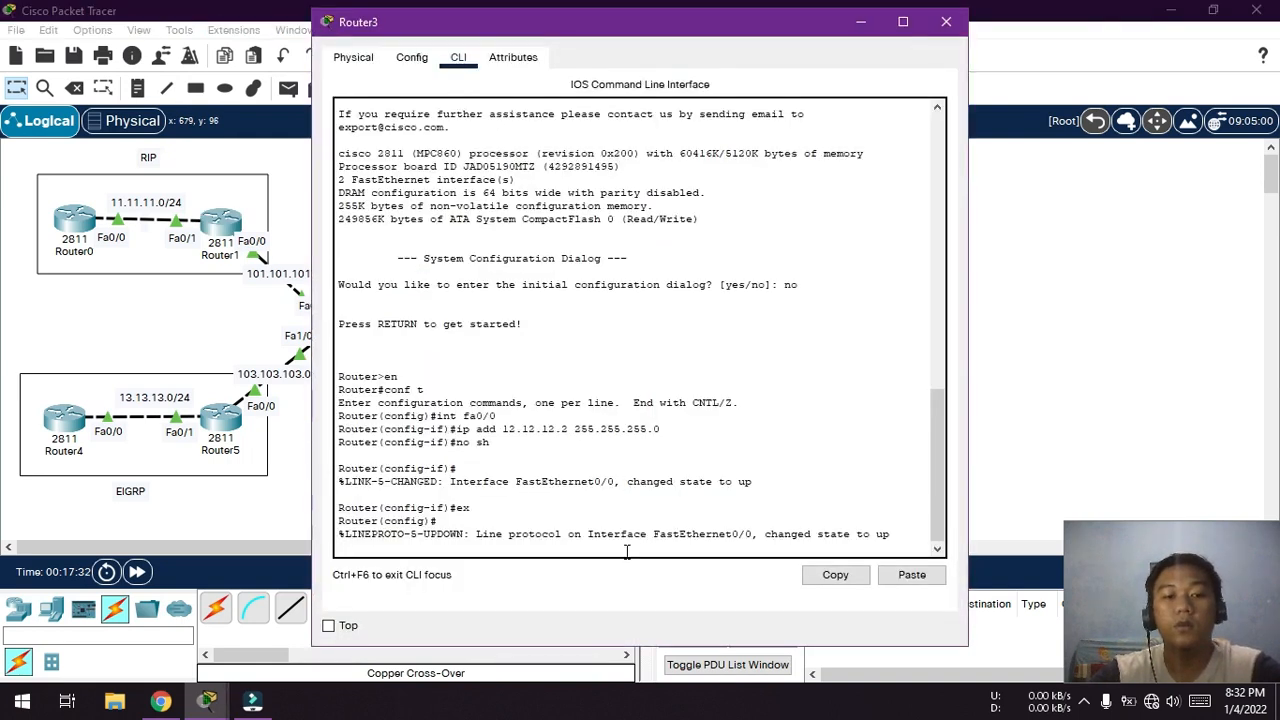
pyautogui.click(623, 553)
pyautogui.press('Return')
pyautogui.write('router ')
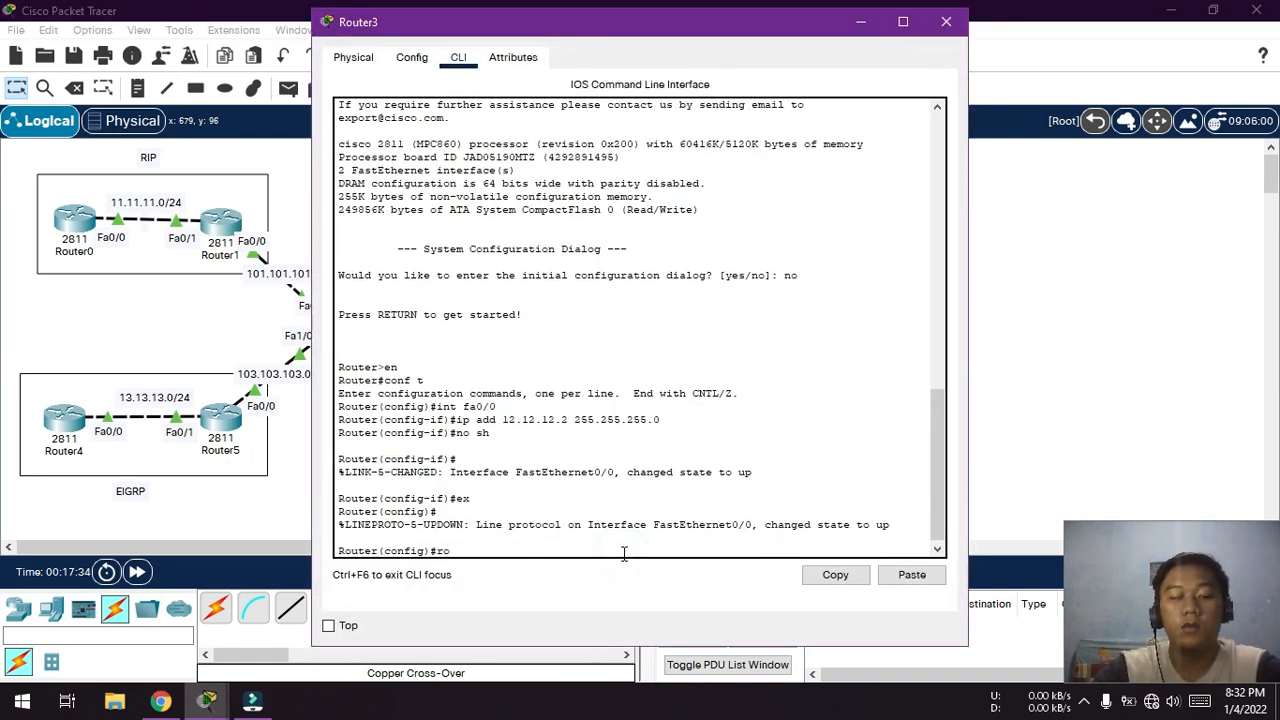
pyautogui.write('ospf 1')
pyautogui.press('Return')
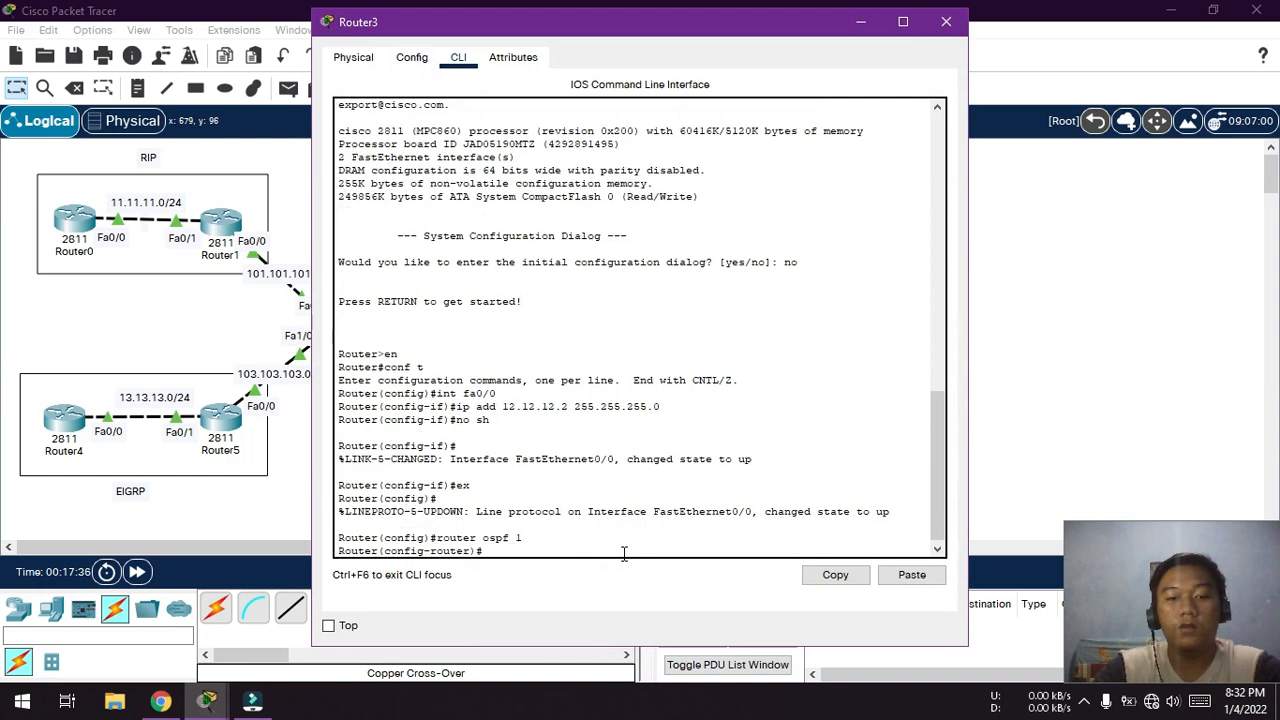
# - Add network 12.12.12.0 with wildcard 0.0.0.255 in area 0 to Router3's OSPF configuration, exit that mode and close the router window
pyautogui.write('network')
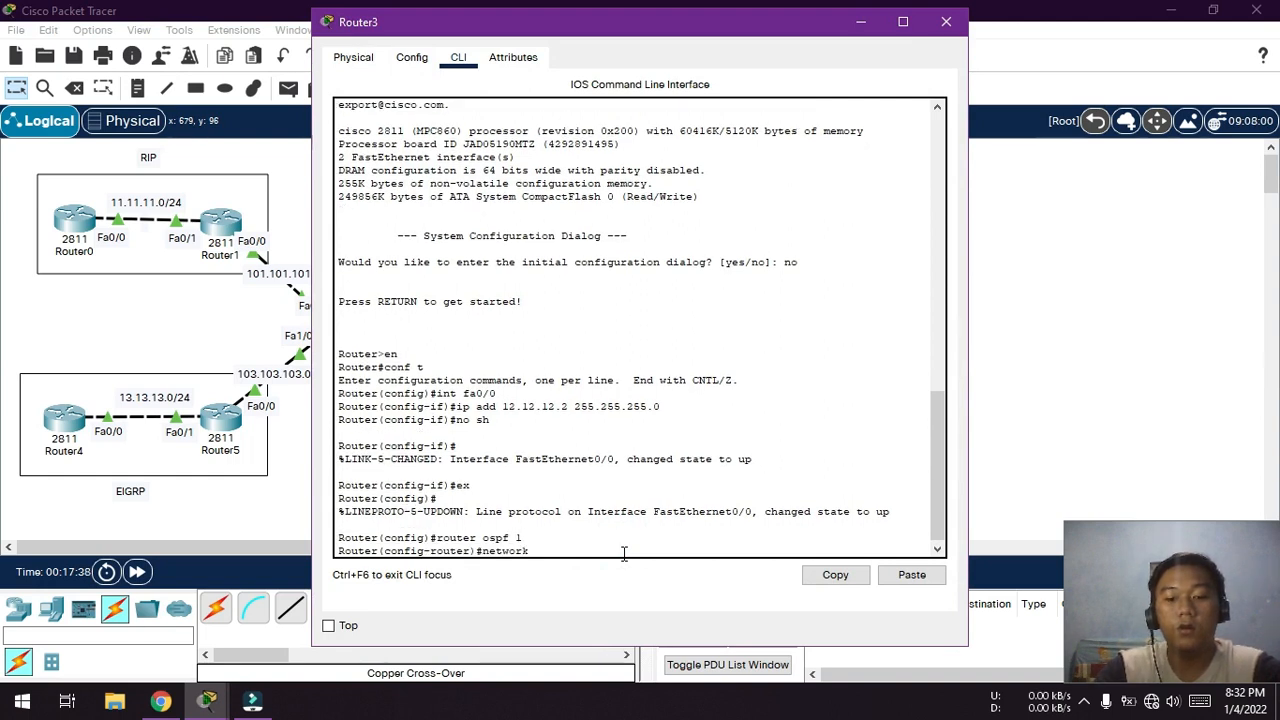
pyautogui.write(' 12.')
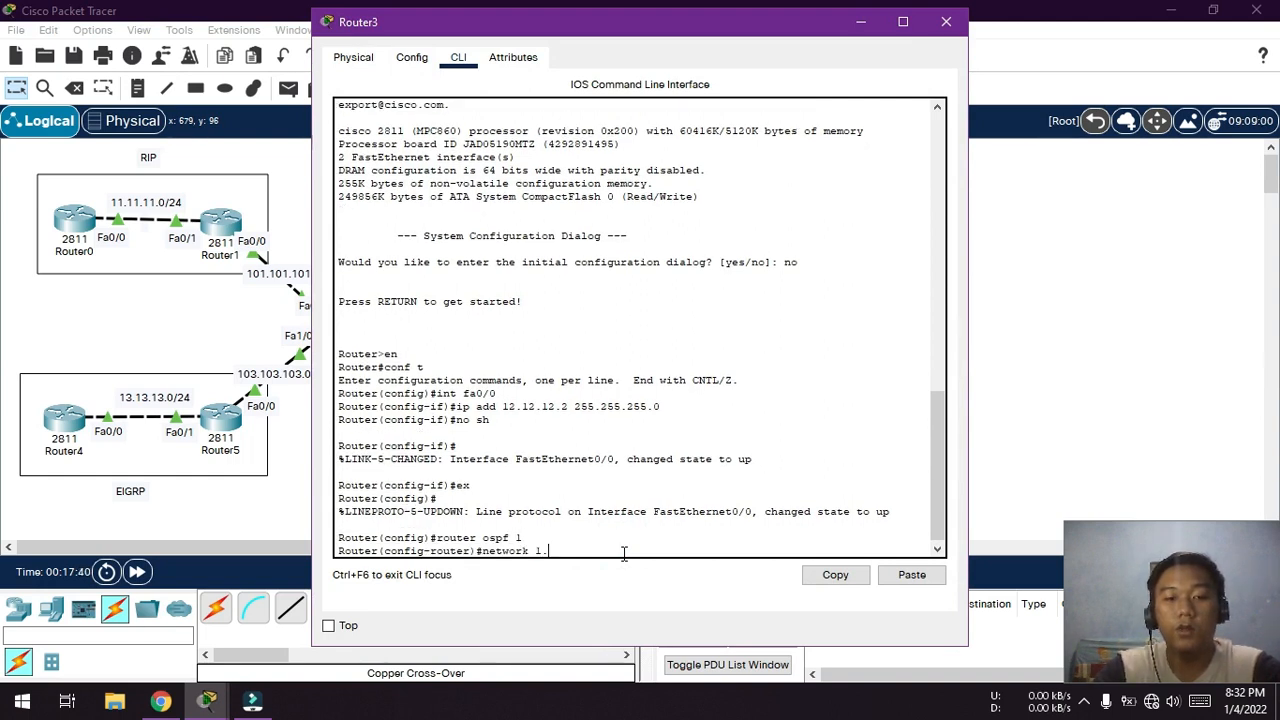
pyautogui.write('12.12.0 0.0')
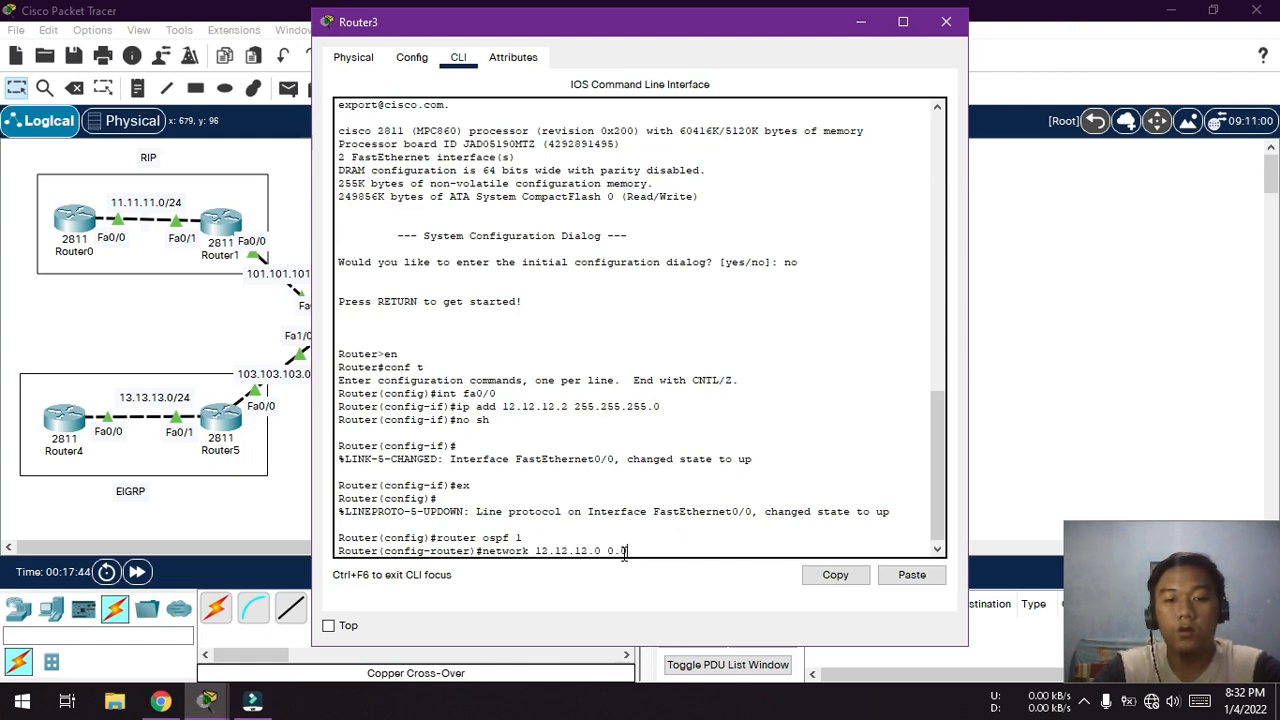
pyautogui.write('.0.255 area 0')
pyautogui.press('Return')
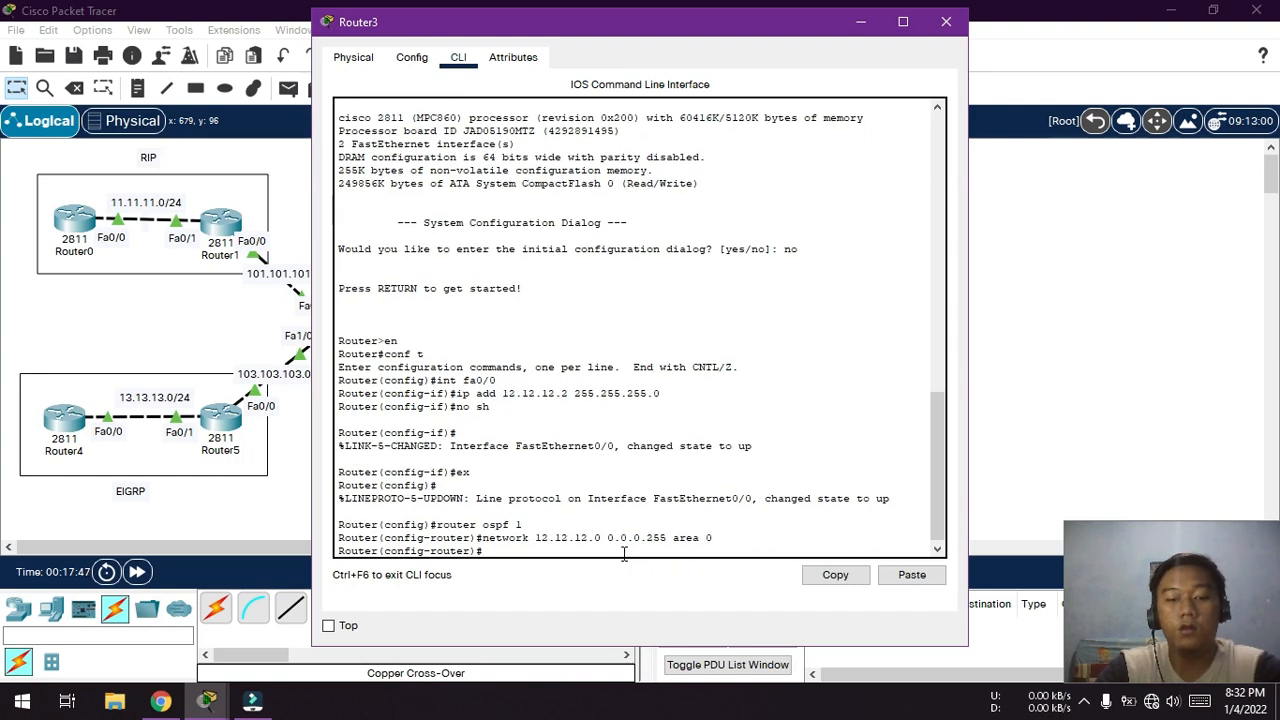
pyautogui.write('ex')
pyautogui.press('Return')
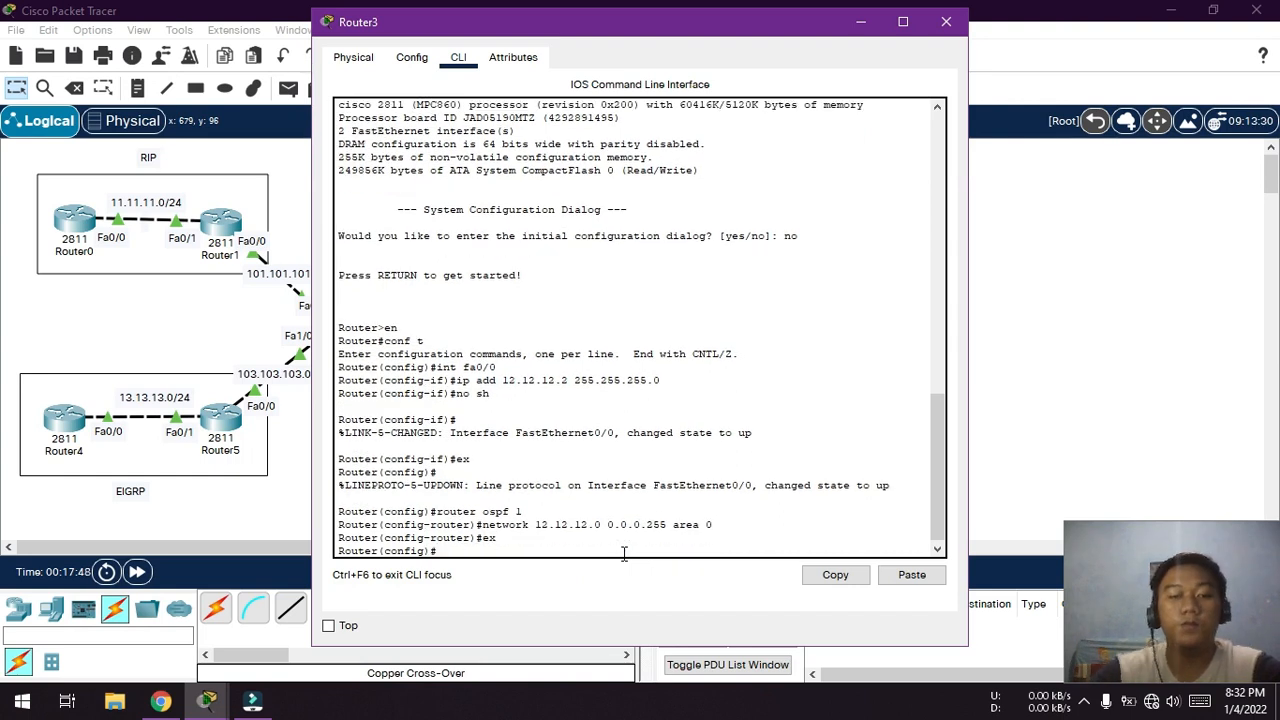
pyautogui.click(946, 21)
# - Start OSPF process 1 on Router2 and add network 12.12.12.0 with wildcard 0.0.0.255 in area 0
pyautogui.click(478, 228)
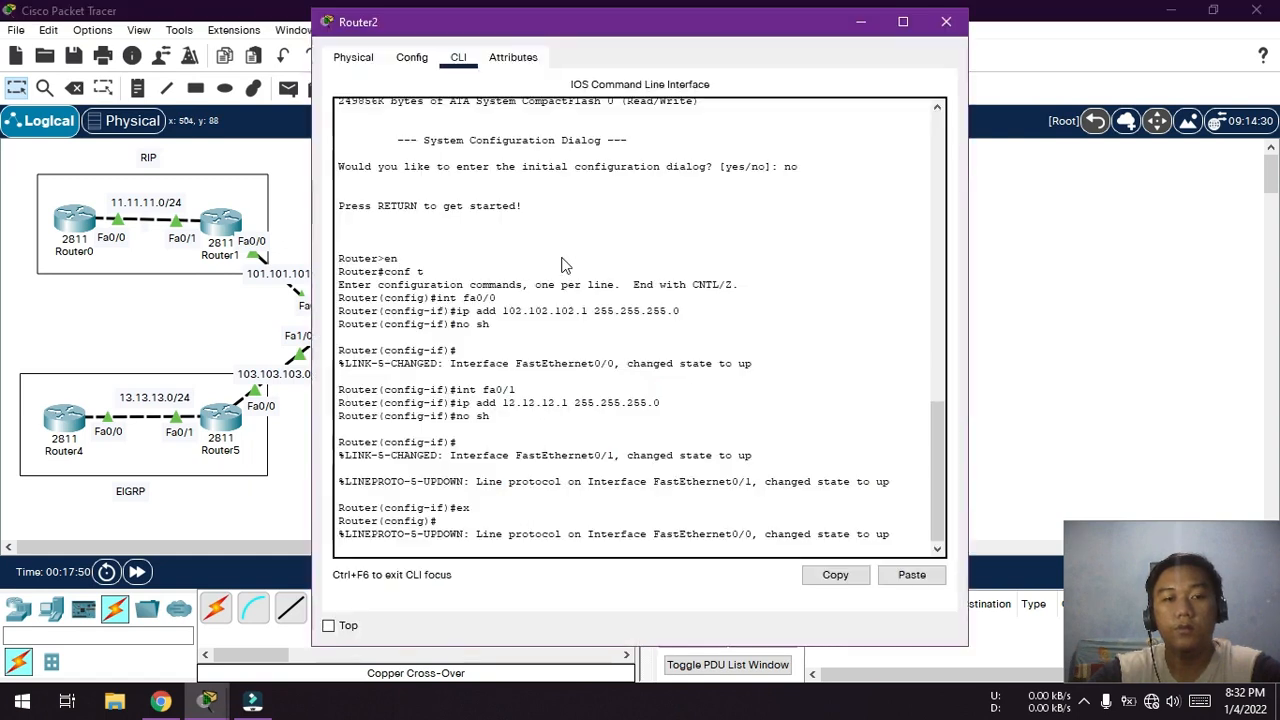
pyautogui.press('Return')
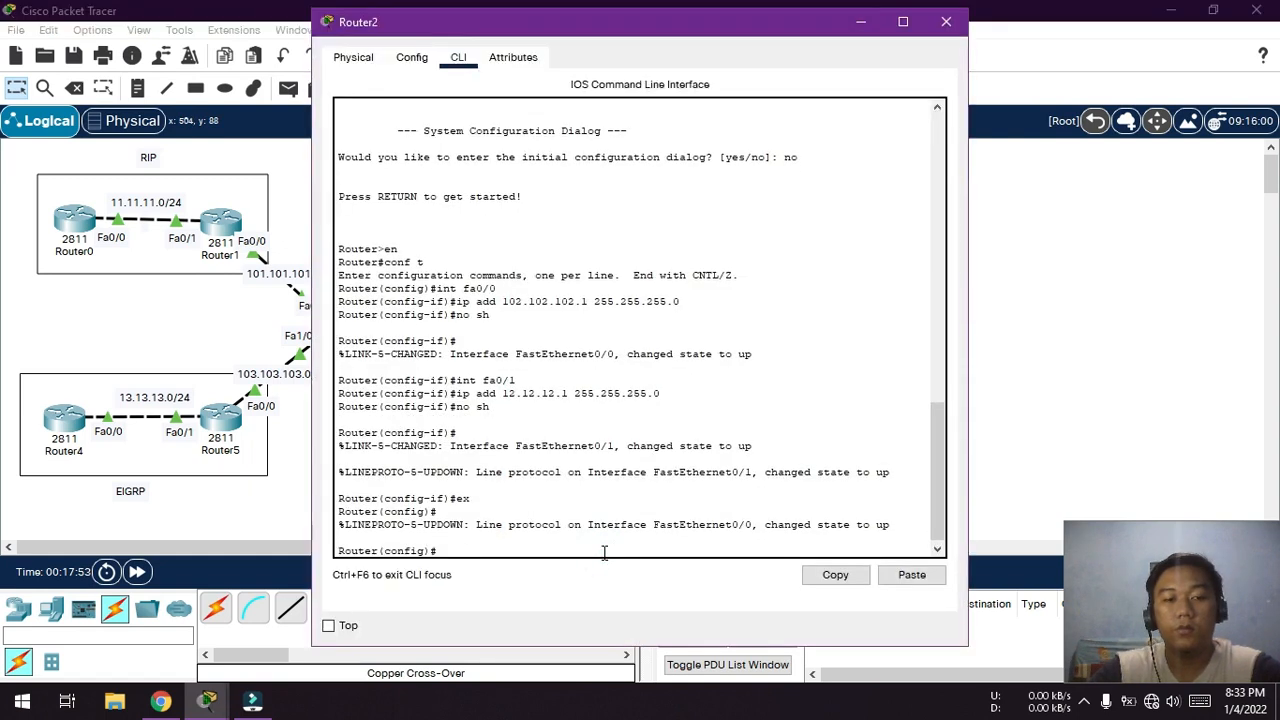
pyautogui.write('router ospf 1')
pyautogui.press('Return')
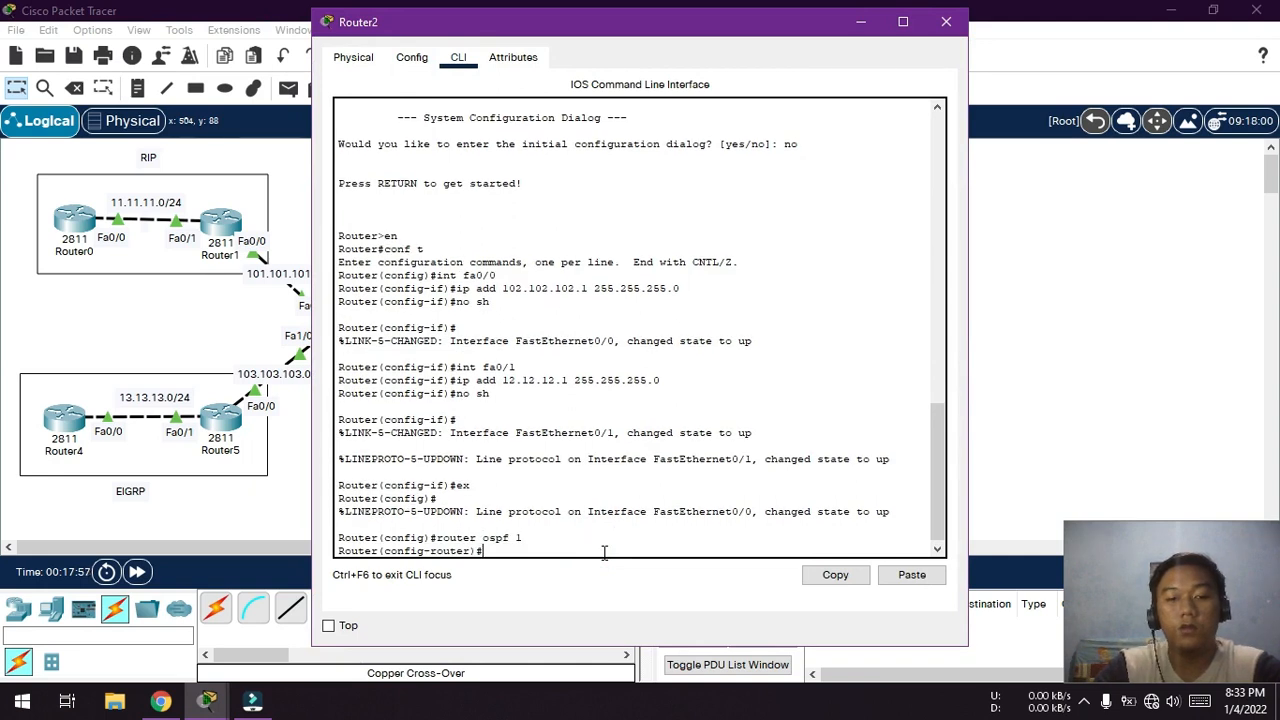
pyautogui.write('network 12')
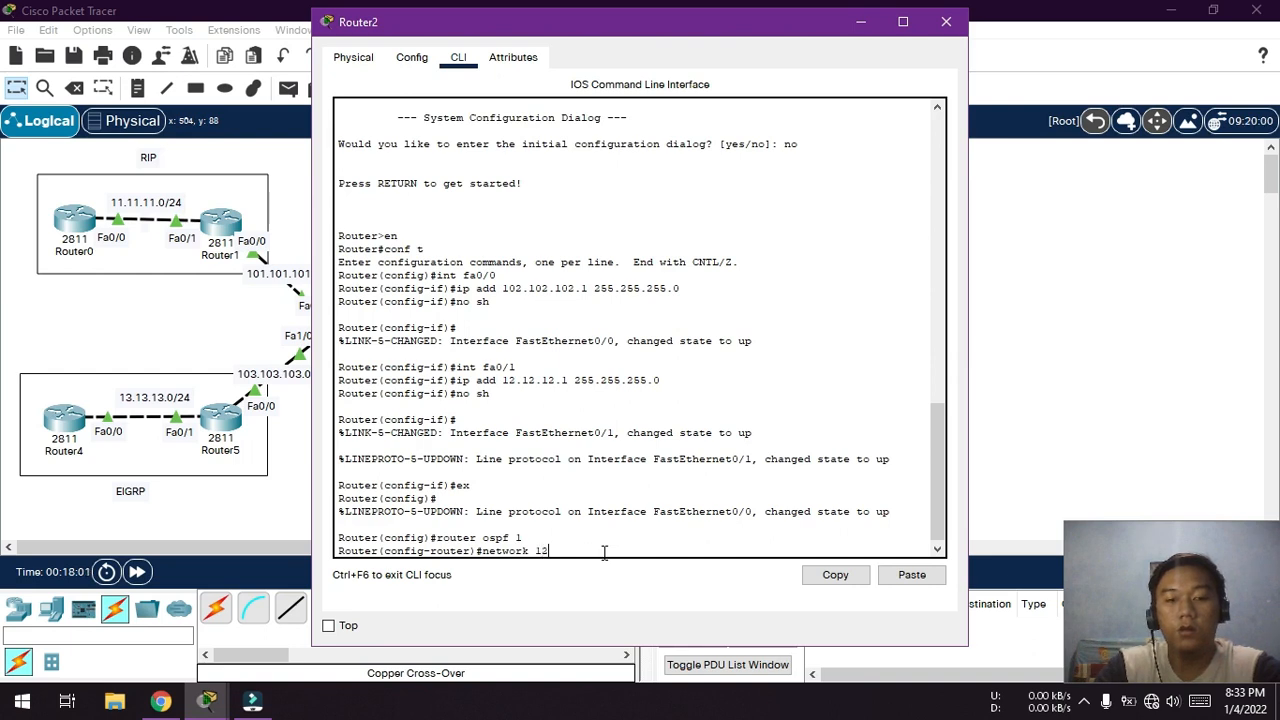
pyautogui.write('.12.12.0 0.0.0.255')
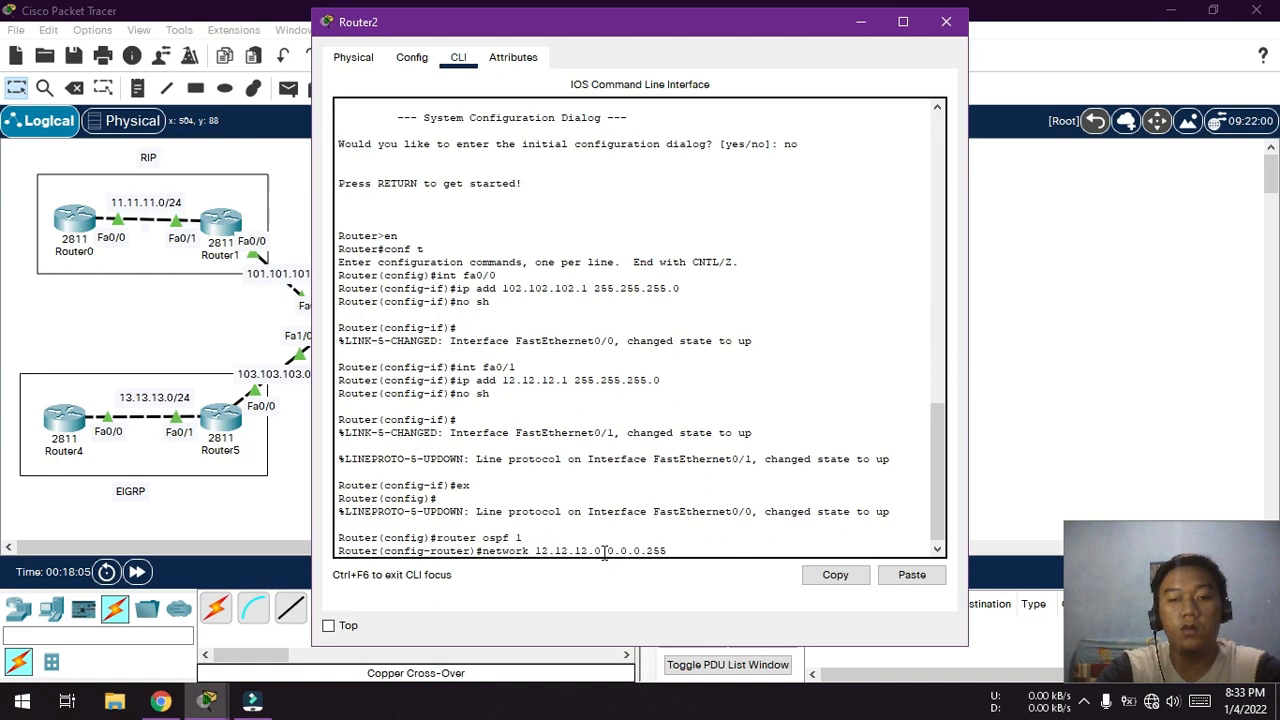
pyautogui.write(' area 0')
pyautogui.press('Return')
# - Add network 102.102.102.0 with wildcard 0.0.0.255 in area 0 to Router2's OSPF configuration, exit that mode and close the router window
pyautogui.write('network 102.102.102')
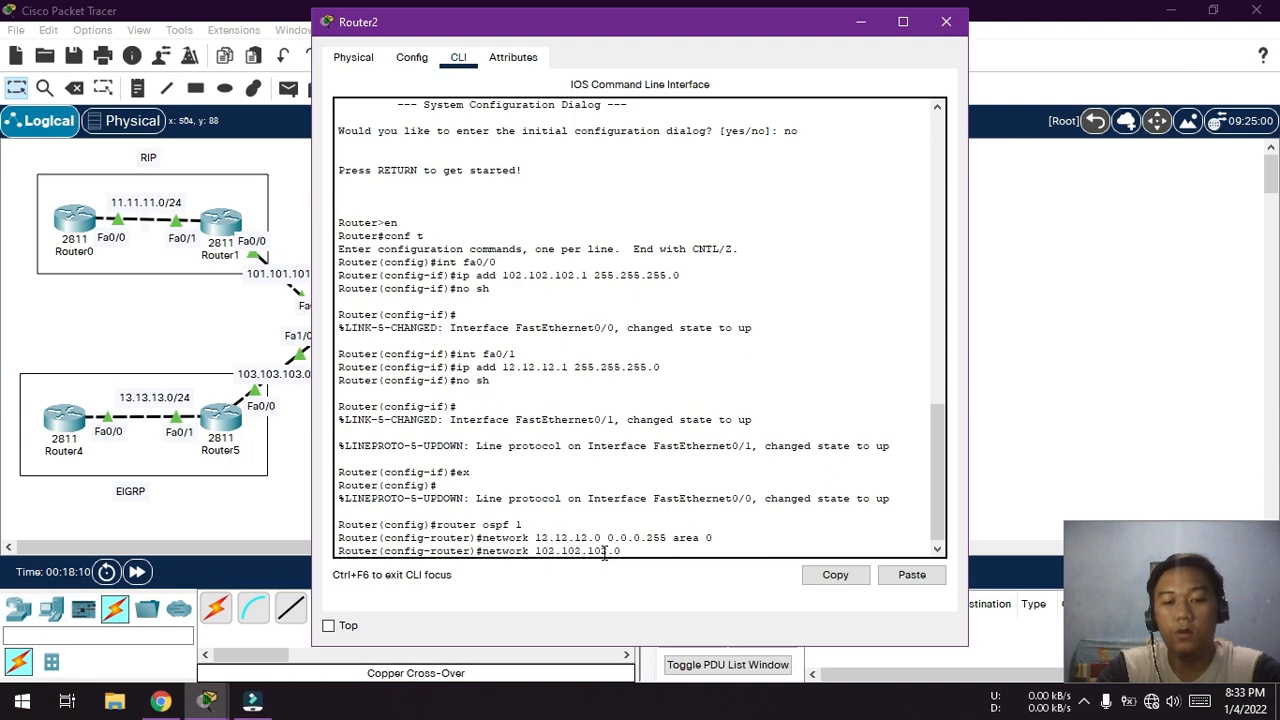
pyautogui.write('.0 0.0.0.255 area 0')
pyautogui.press('Return')
pyautogui.write('ex')
pyautogui.press('Return')
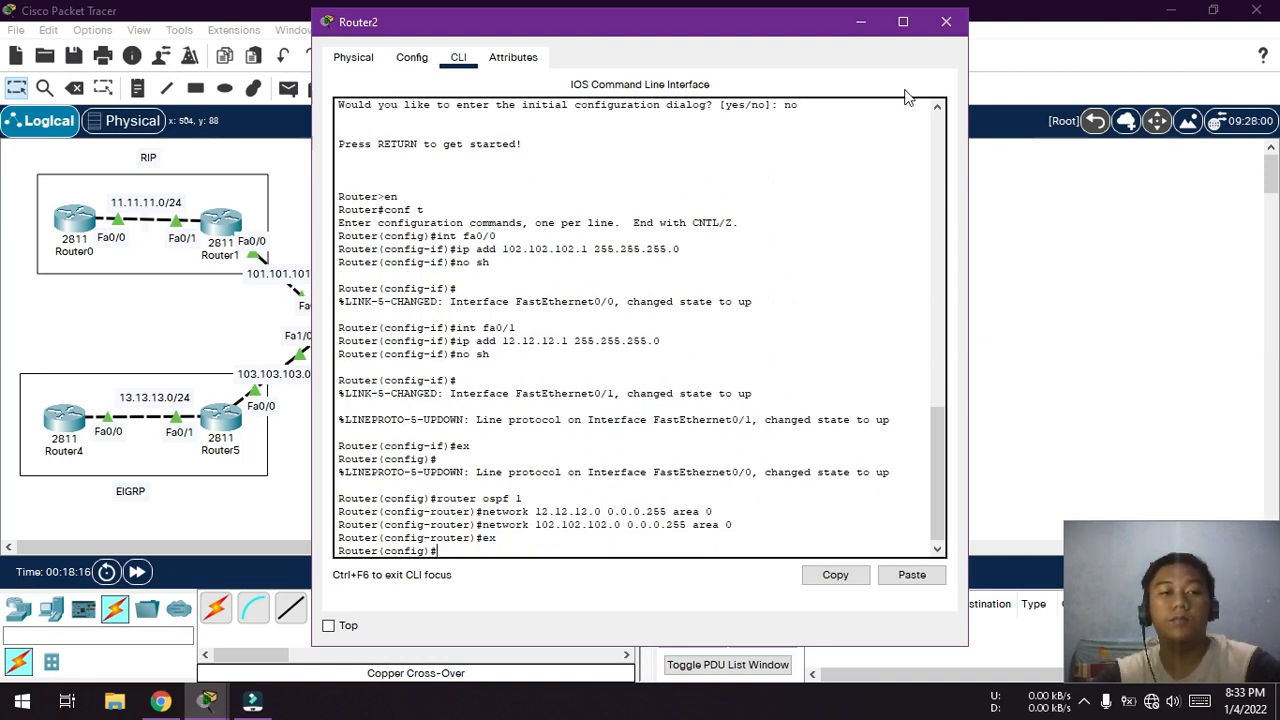
pyautogui.click(946, 21)
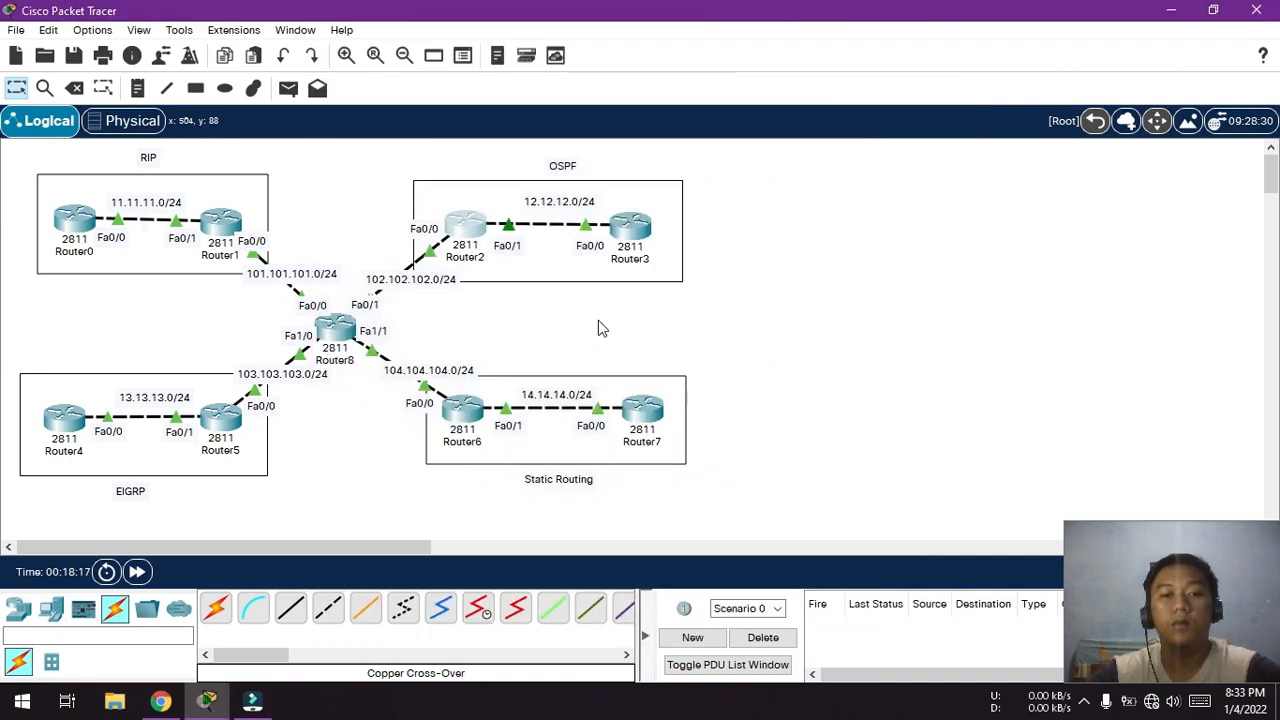
# - Open Router4's command line and start EIGRP routing with autonomous system number 10
pyautogui.click(68, 422)
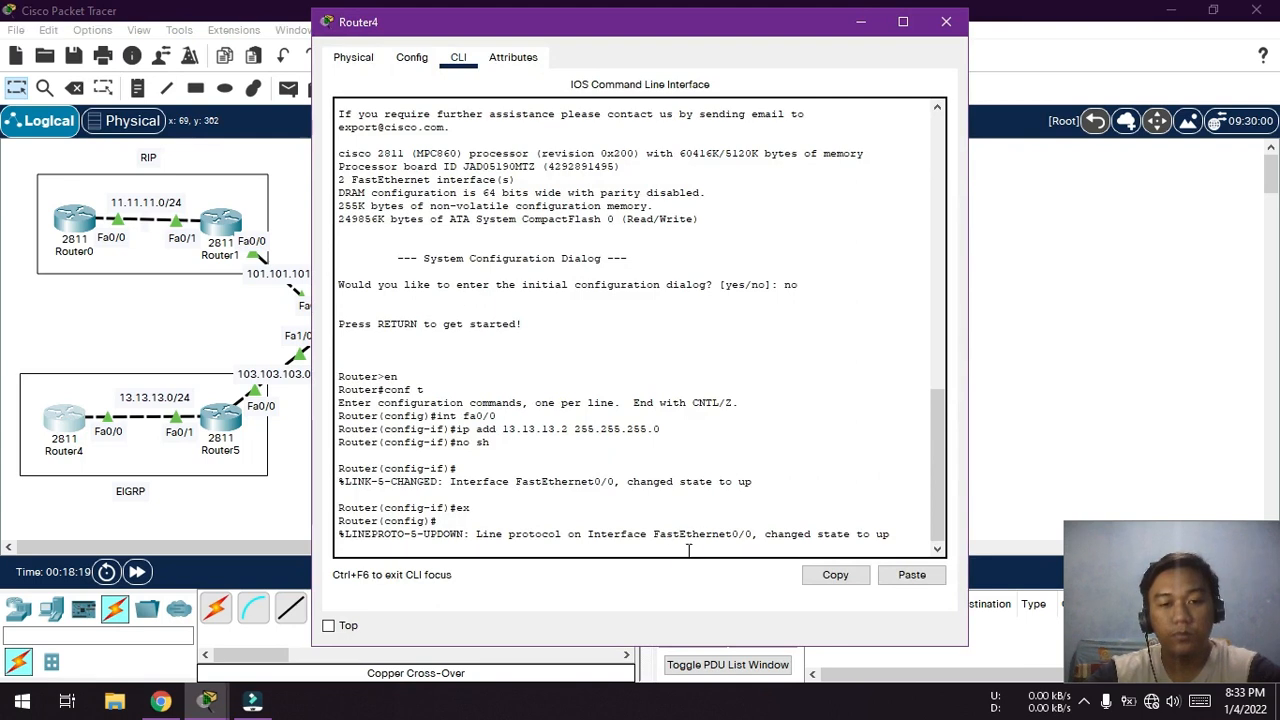
pyautogui.press('Return')
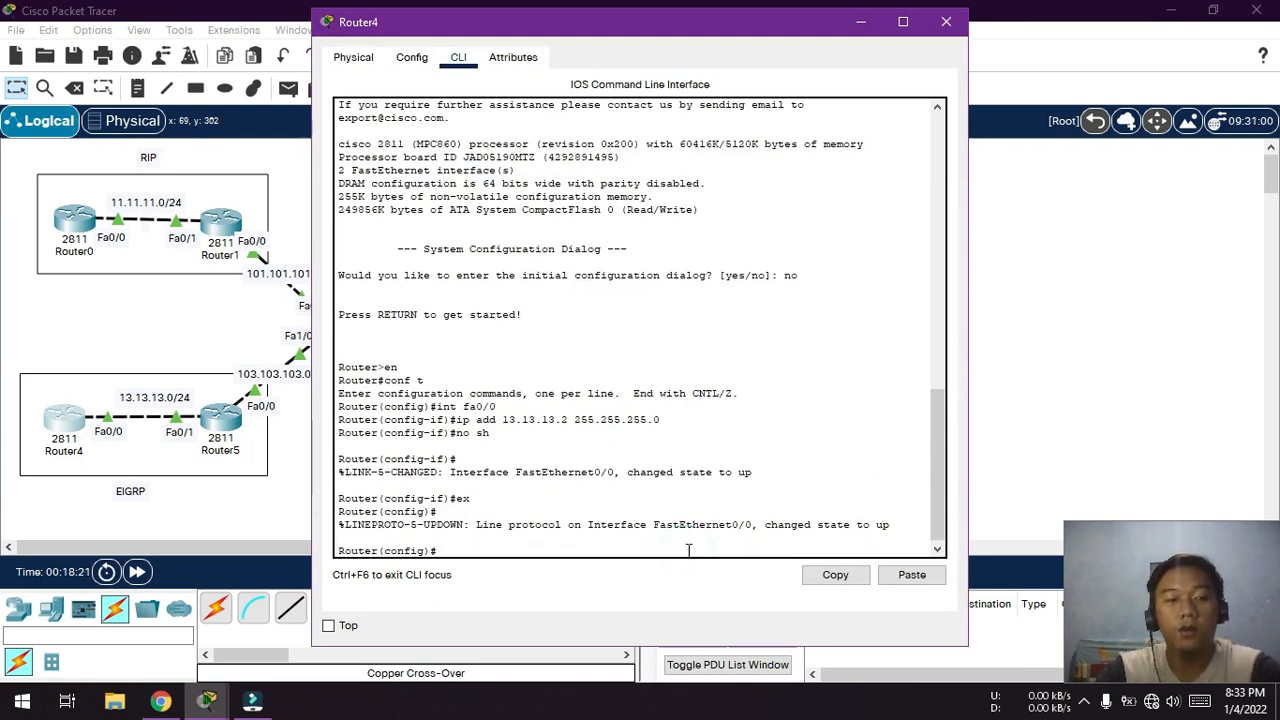
pyautogui.write('router')
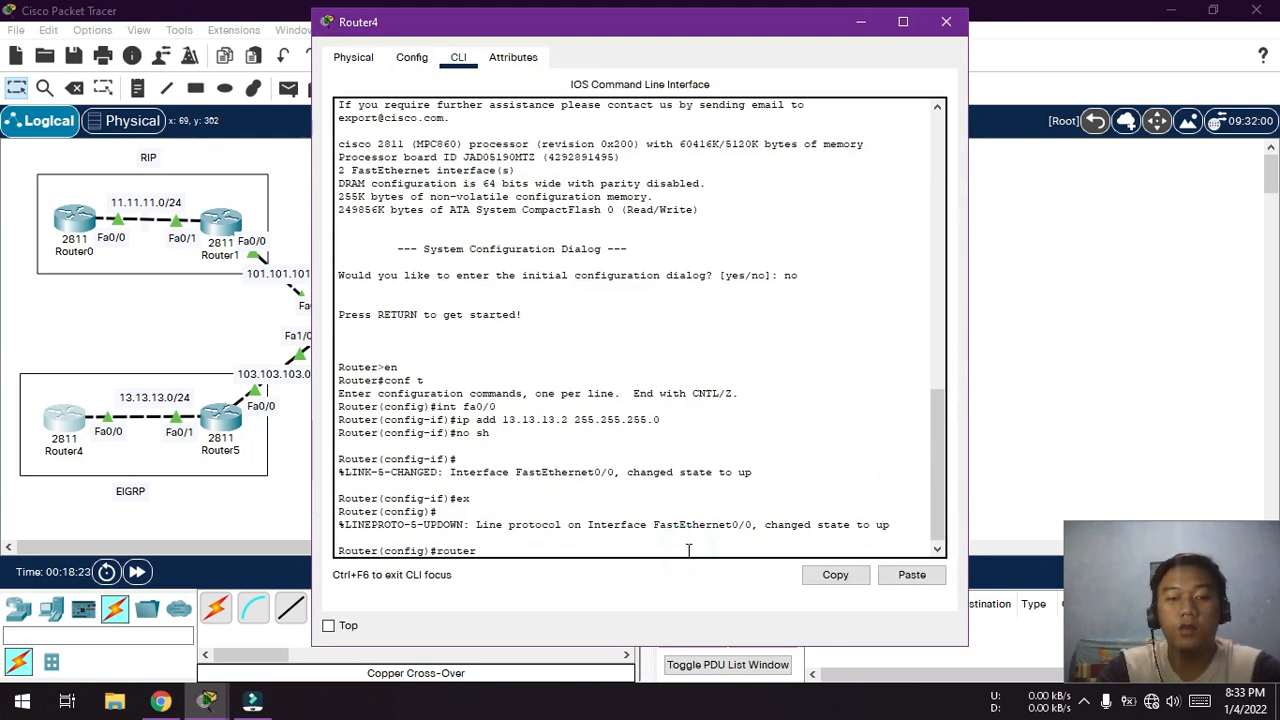
pyautogui.write(' eigrp 10')
pyautogui.press('Return')
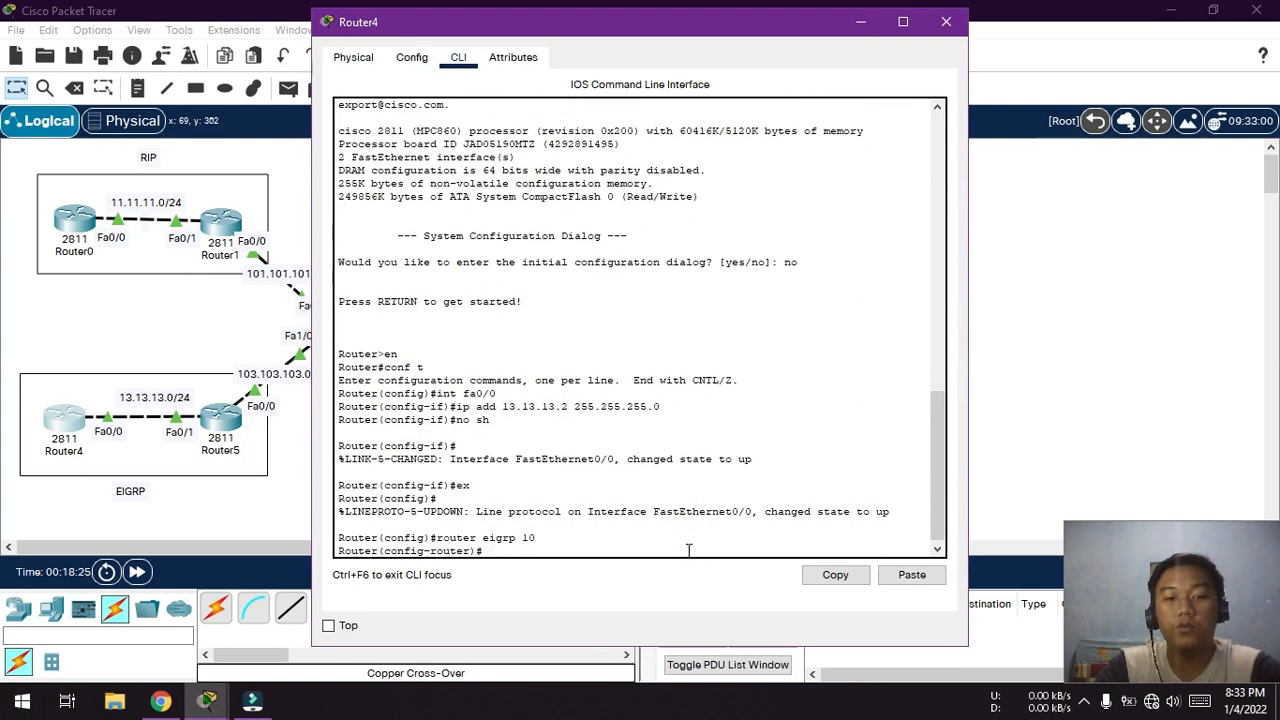
# - Add network 13.13.13.0 to Router4's EIGRP 10 configuration
pyautogui.write('network')
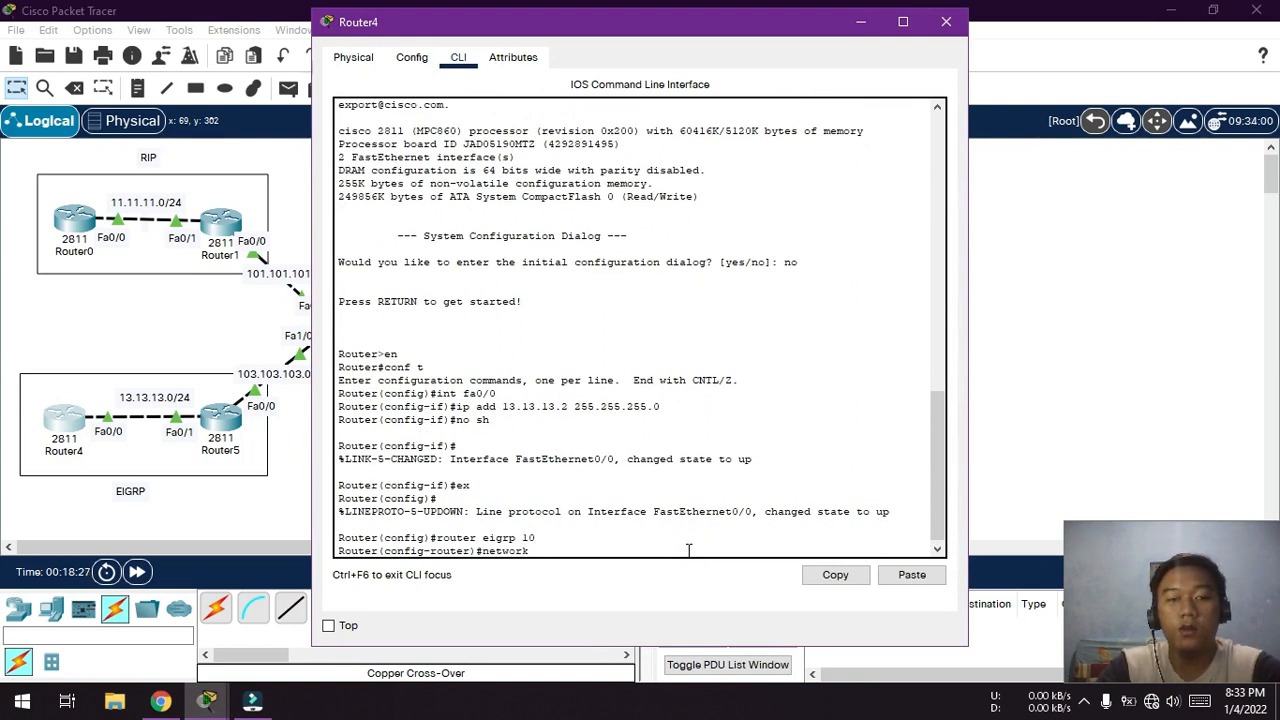
pyautogui.write(' 143;1')
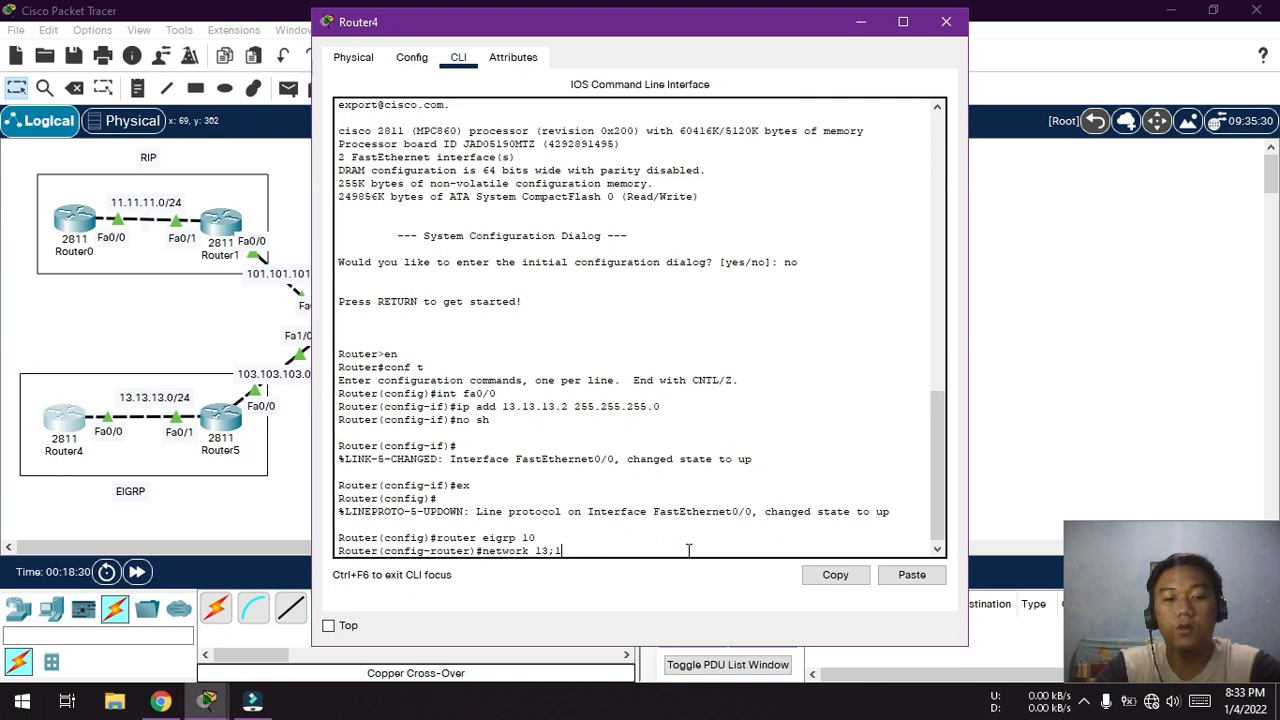
pyautogui.press('BackSpace')
pyautogui.write('.13.13.0')
pyautogui.press('Return')
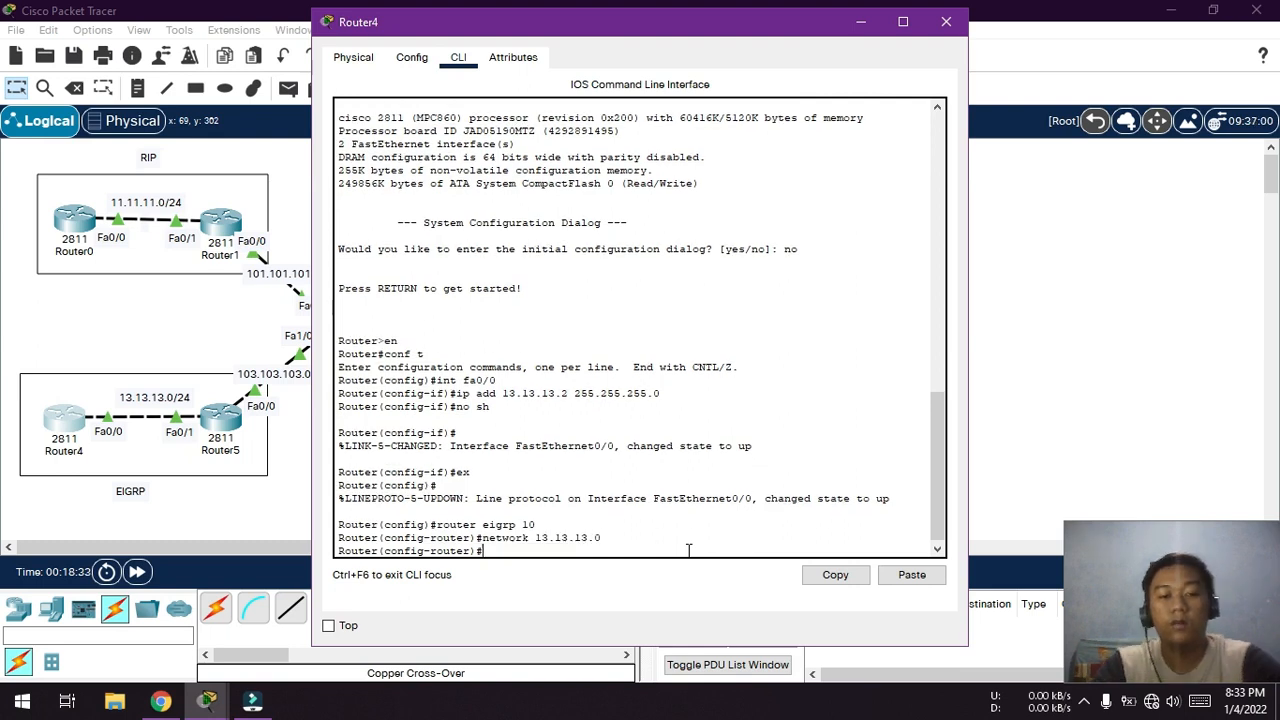
# - Disable automatic summarization in Router4's EIGRP configuration with no auto-summary, exit that mode and close the router window
pyautogui.write('no auto-summary')
pyautogui.press('Return')
pyautogui.write('ex')
pyautogui.press('Return')
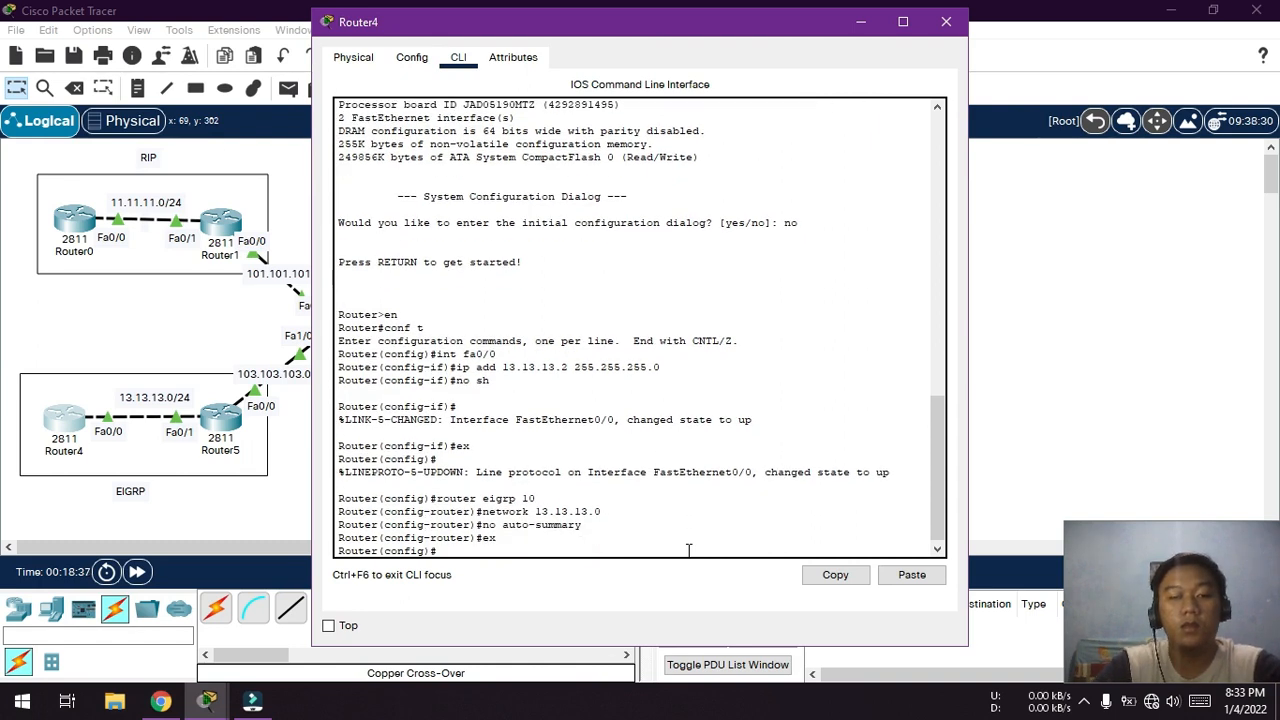
pyautogui.click(946, 21)
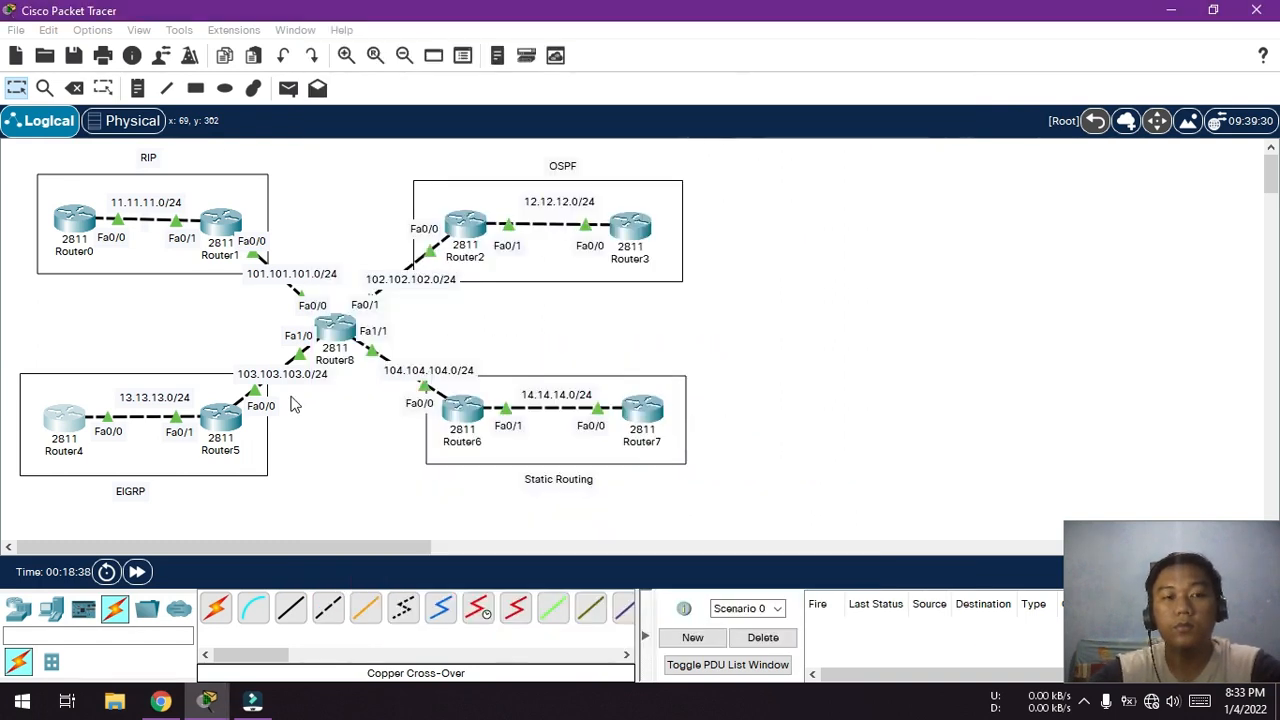
# - Open Router5's command line, leave interface configuration and start EIGRP routing with autonomous system number 10
pyautogui.click(230, 420)
pyautogui.click(607, 507)
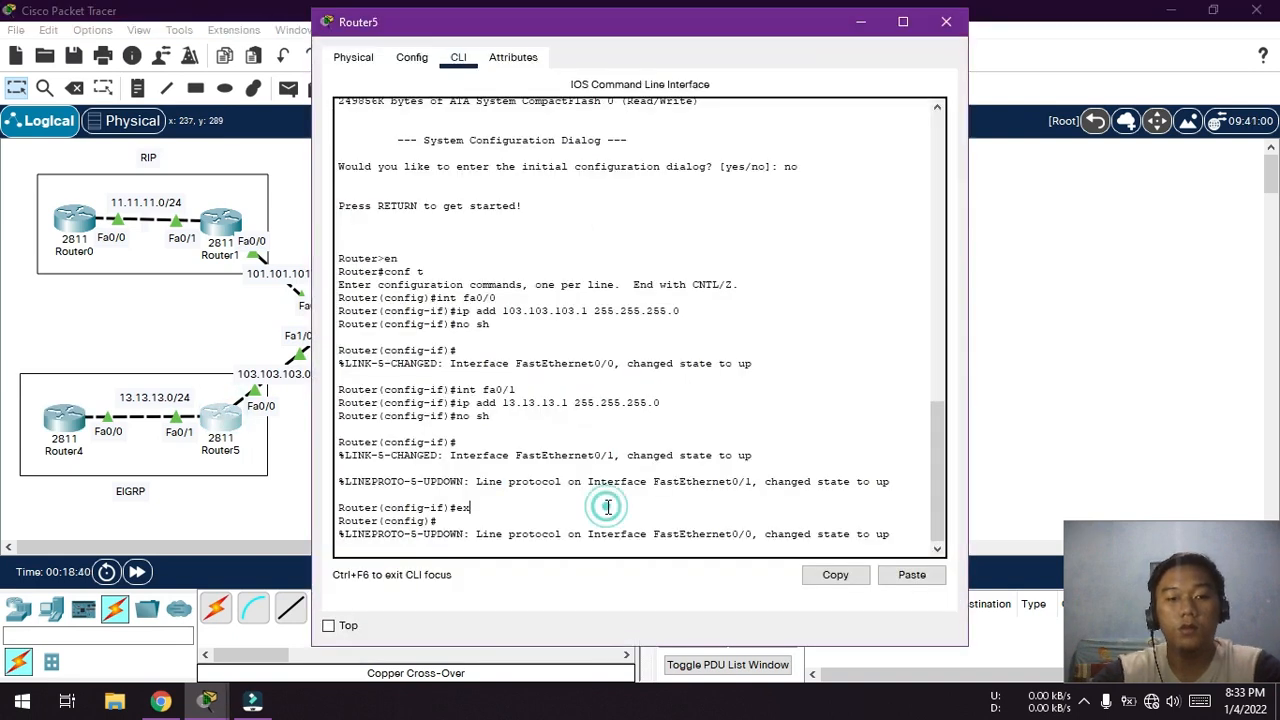
pyautogui.press('Return')
pyautogui.write('rou')
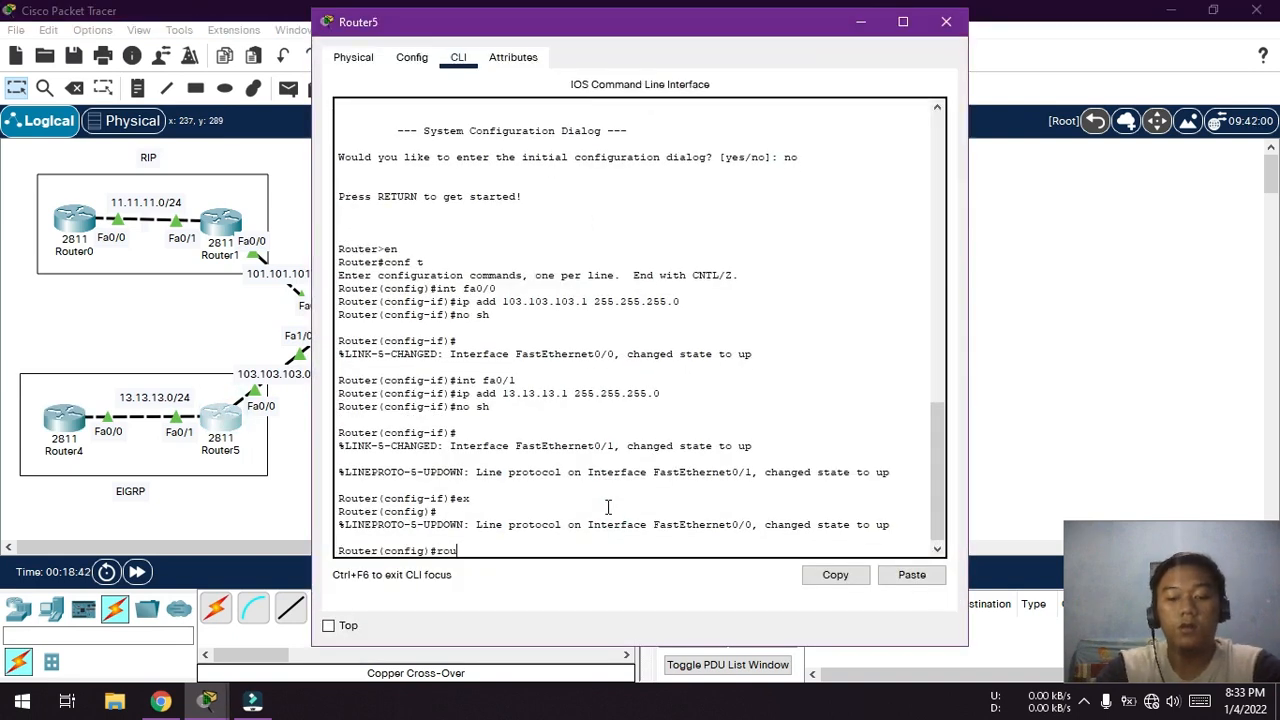
pyautogui.write('ter eigrp 10')
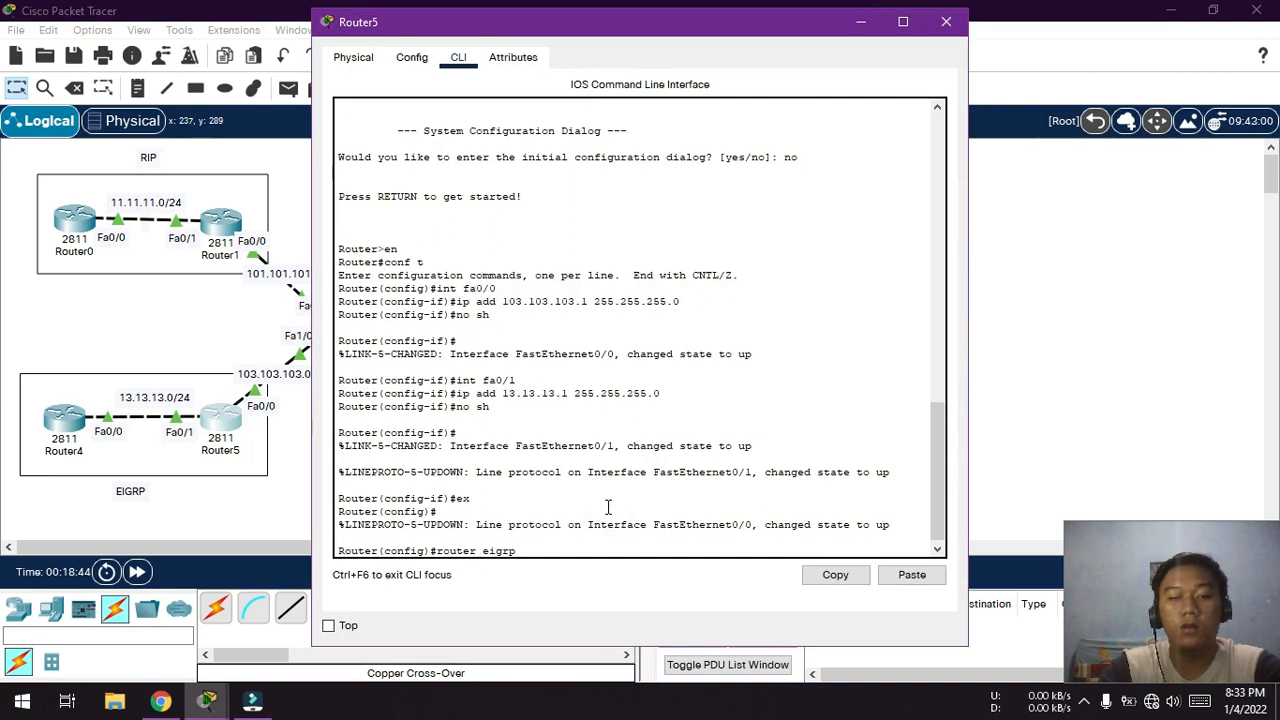
pyautogui.press('Return')
# - Add networks 13.13.13.0 and 103.103.103.0 to Router5's EIGRP 10 configuration
pyautogui.write('network 13.13.13.0')
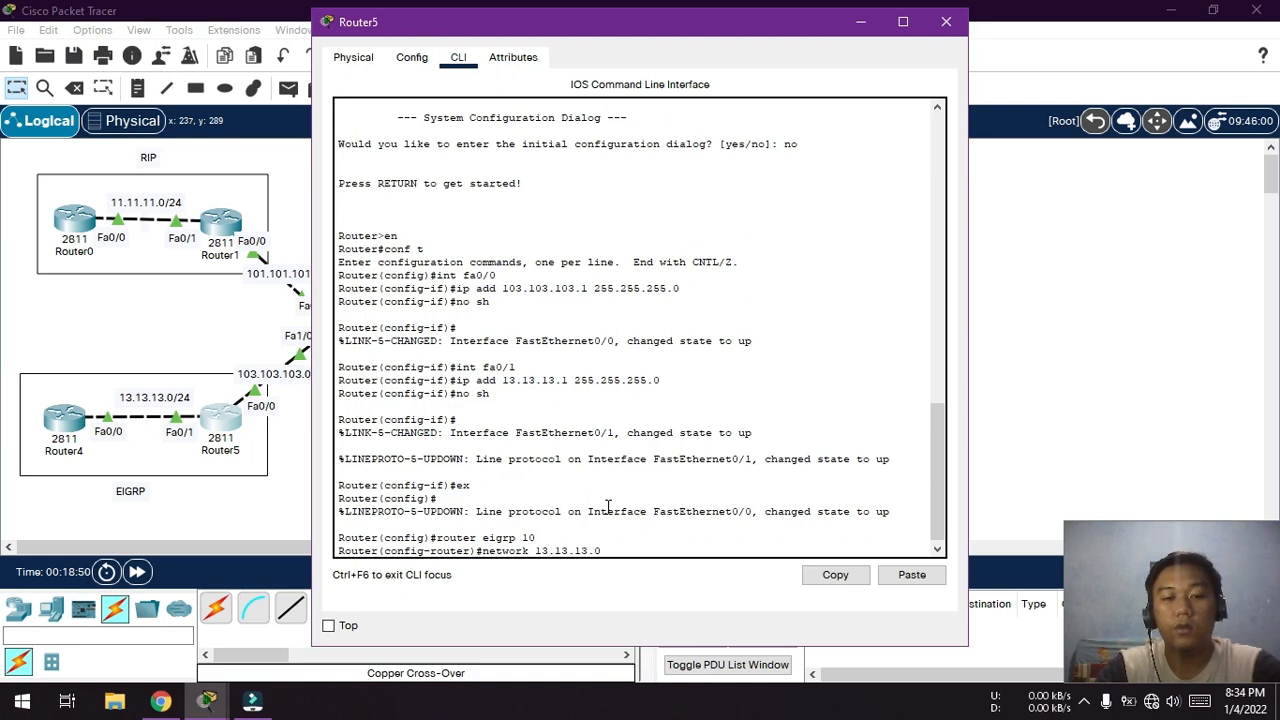
pyautogui.press('Return')
pyautogui.press('Return')
pyautogui.write('ne')
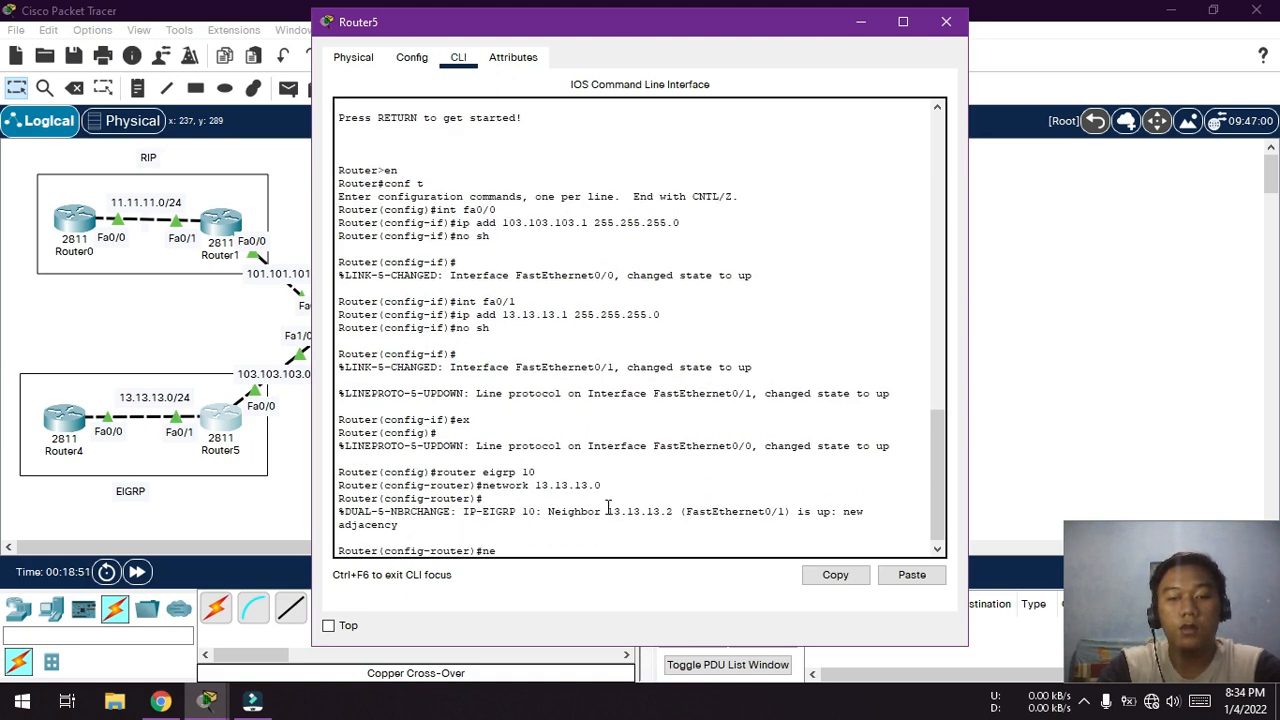
pyautogui.write('twork 103.')
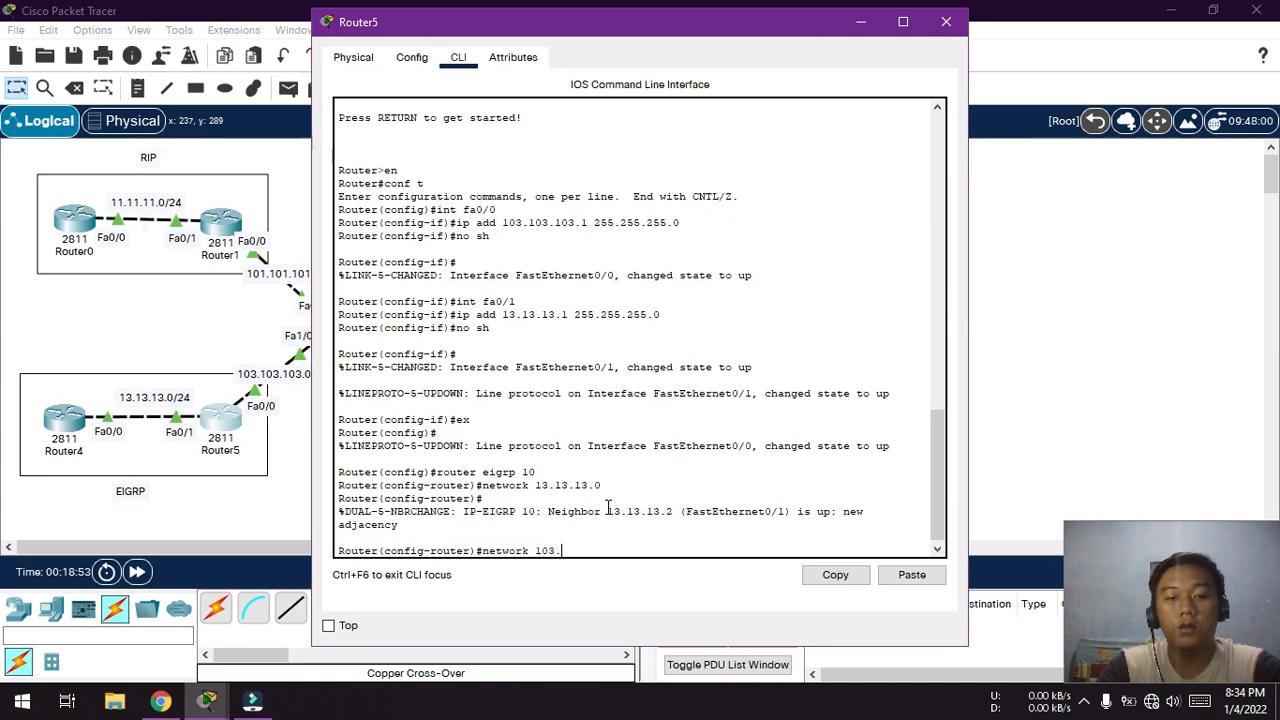
pyautogui.write('103.103.0')
pyautogui.press('Return')
# - Disable automatic summarization in Router5's EIGRP configuration with no auto-summary, exit that mode and close the router window
pyautogui.write('no auto-summary')
pyautogui.press('Return')
pyautogui.write('ex')
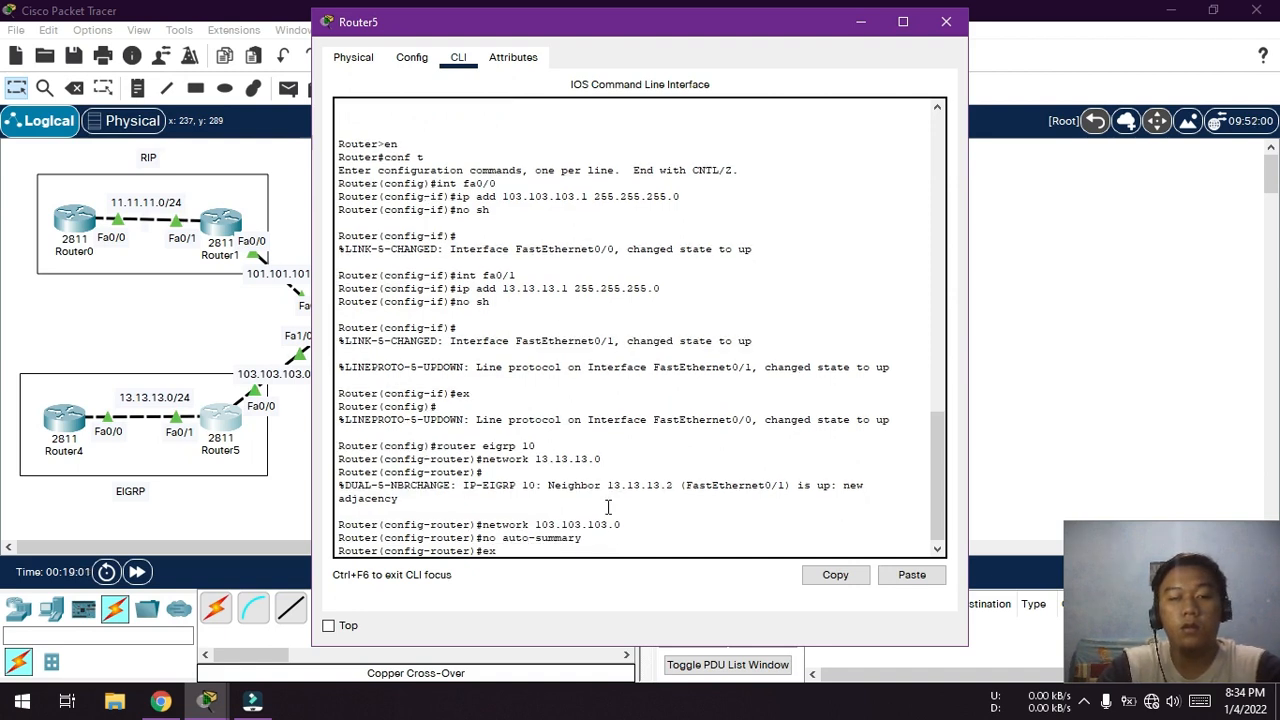
pyautogui.press('Return')
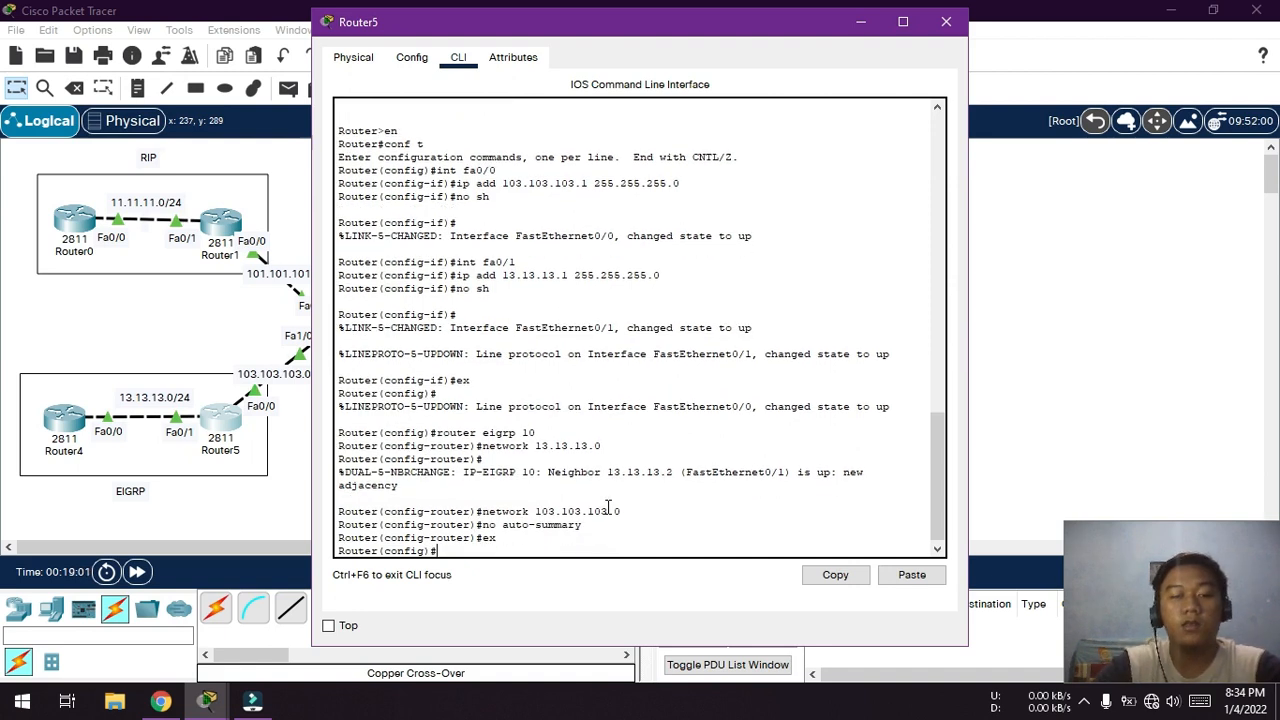
pyautogui.click(946, 22)
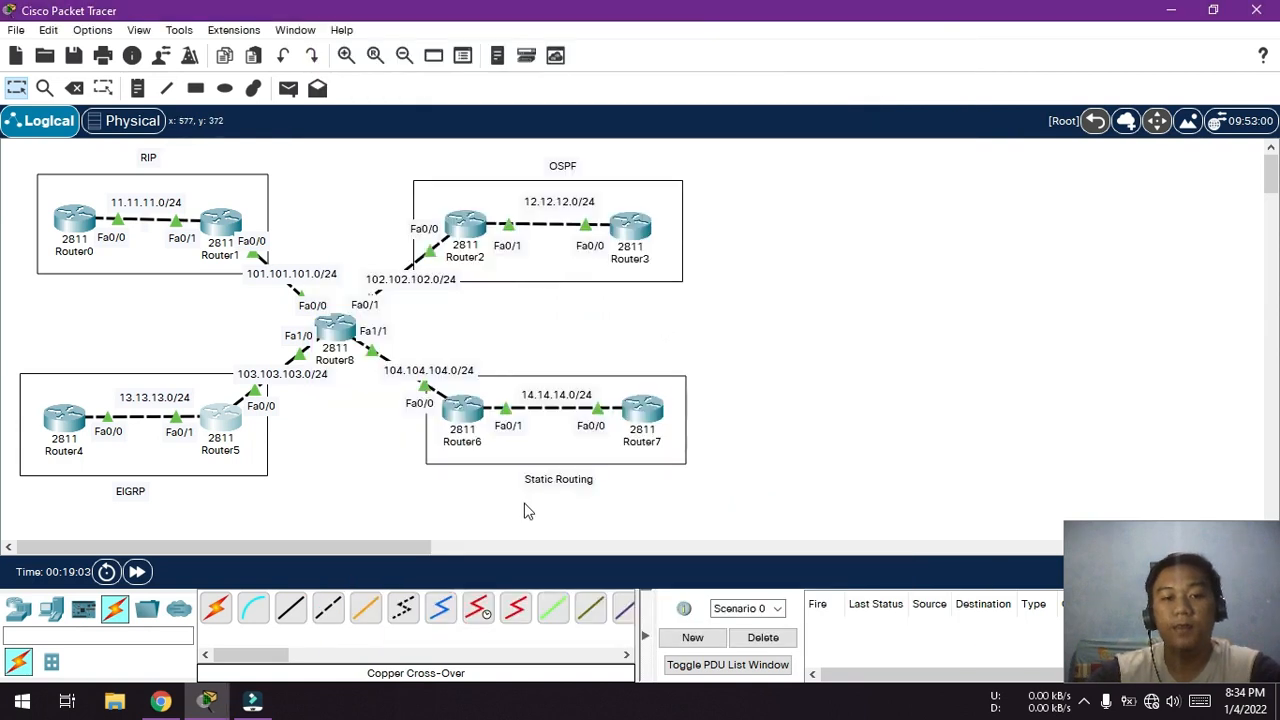
# - On Router6, add a default static route 0.0.0.0 0.0.0.0 via next hop 104.104.104.2 from global configuration and close the router window
pyautogui.click(462, 412)
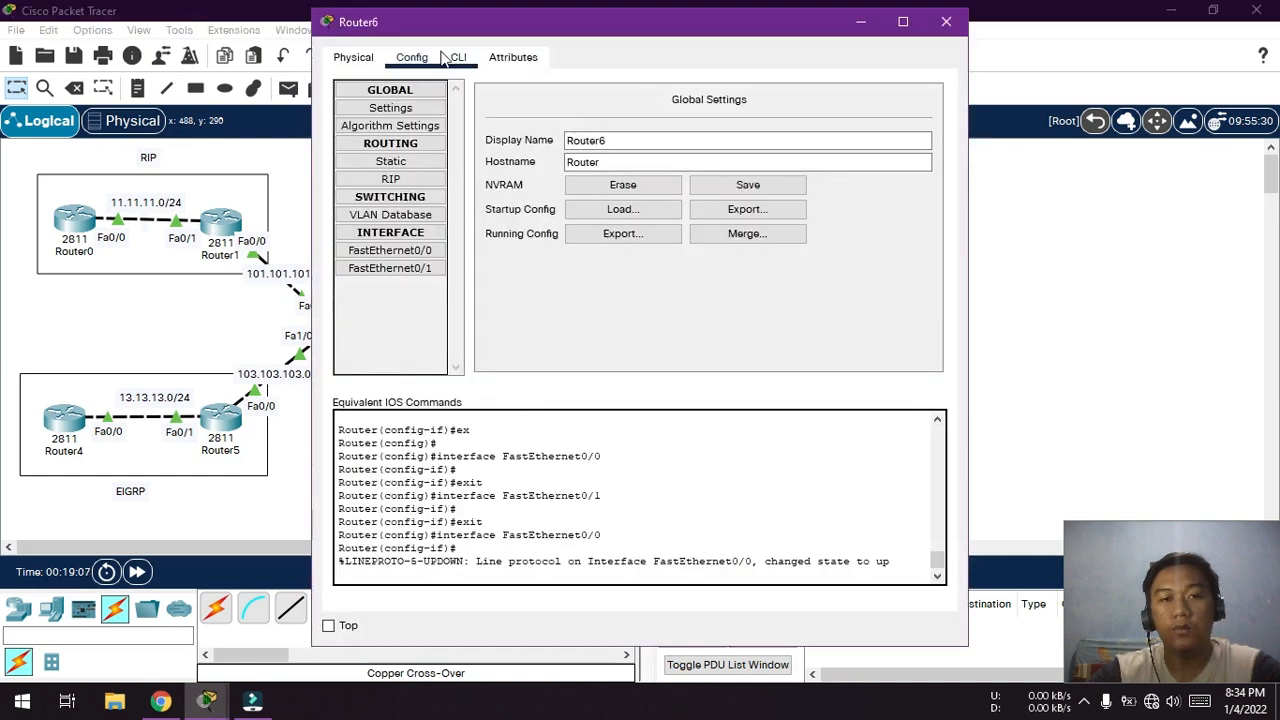
pyautogui.click(458, 57)
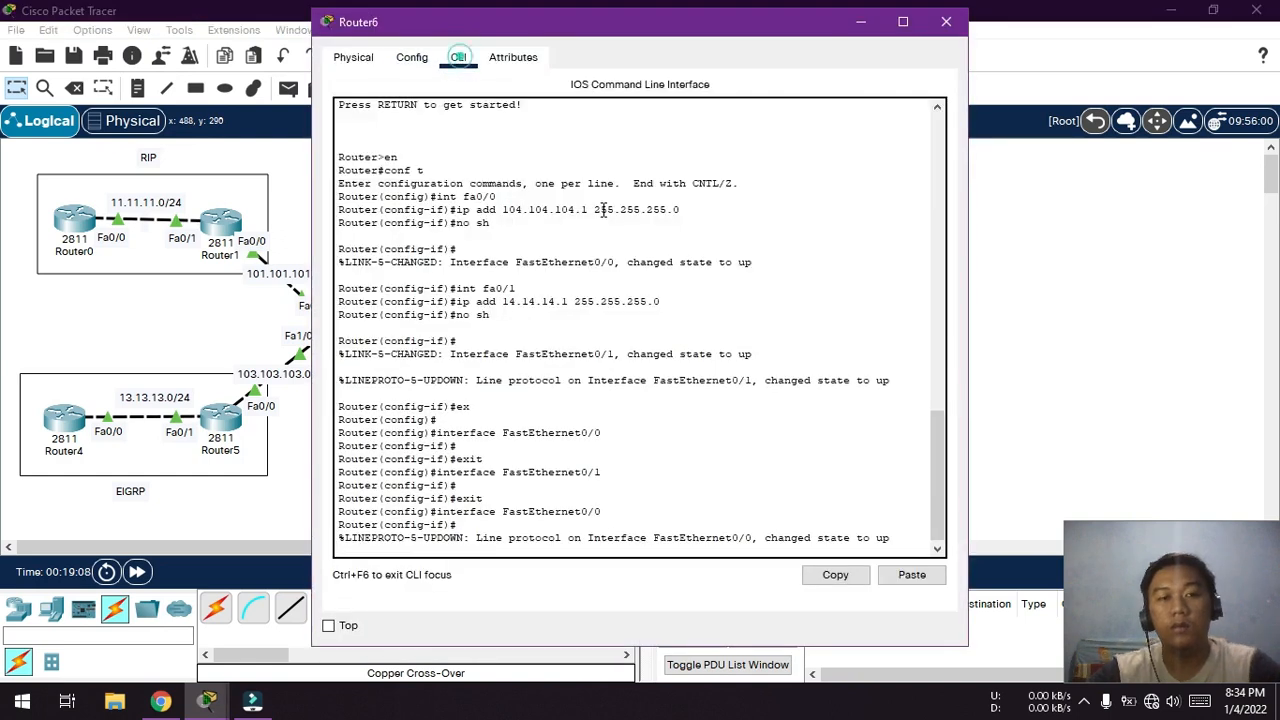
pyautogui.press('Return')
pyautogui.write('ex')
pyautogui.press('Return')
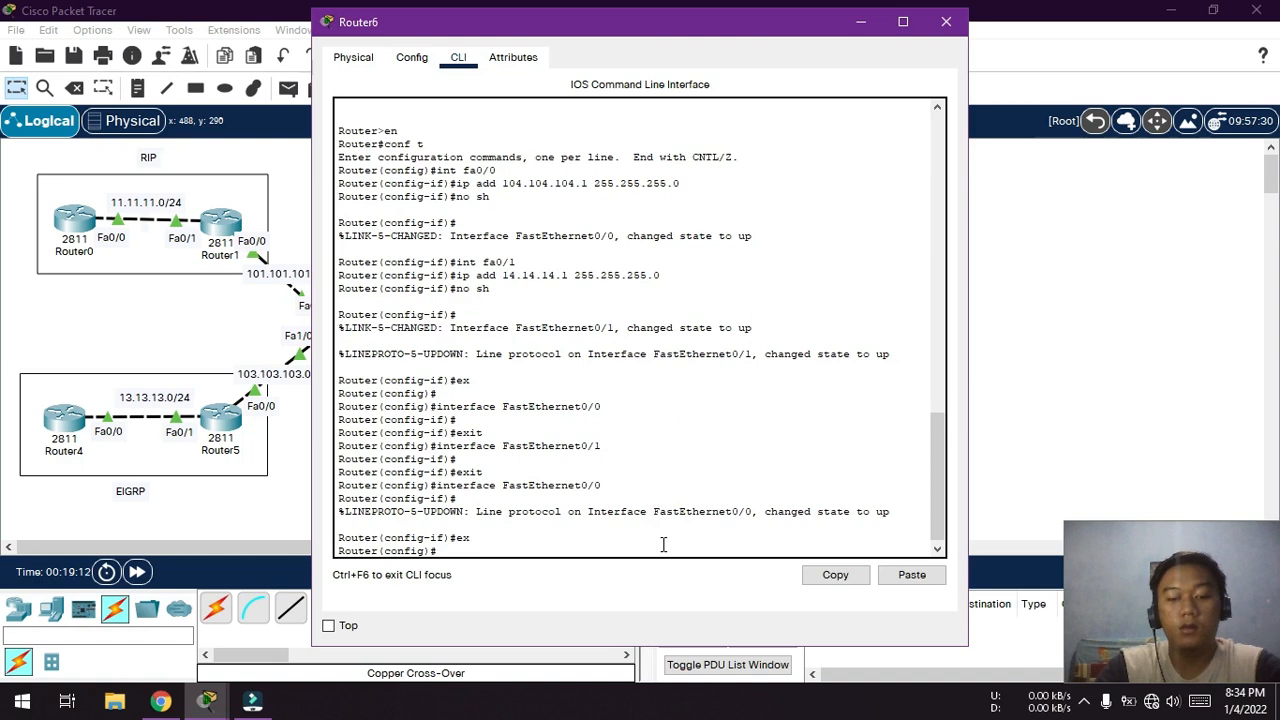
pyautogui.write('ip route 0.0.0.0 0.0.0.0')
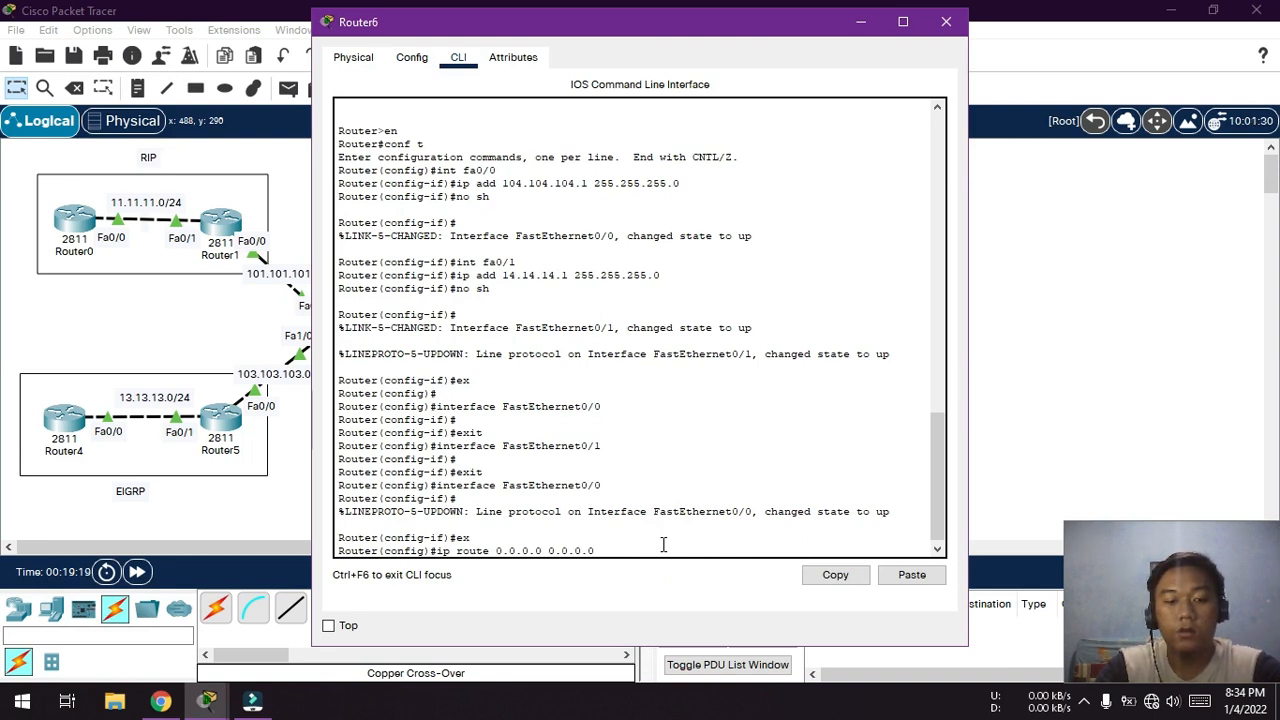
pyautogui.write(' 104.104.104.2')
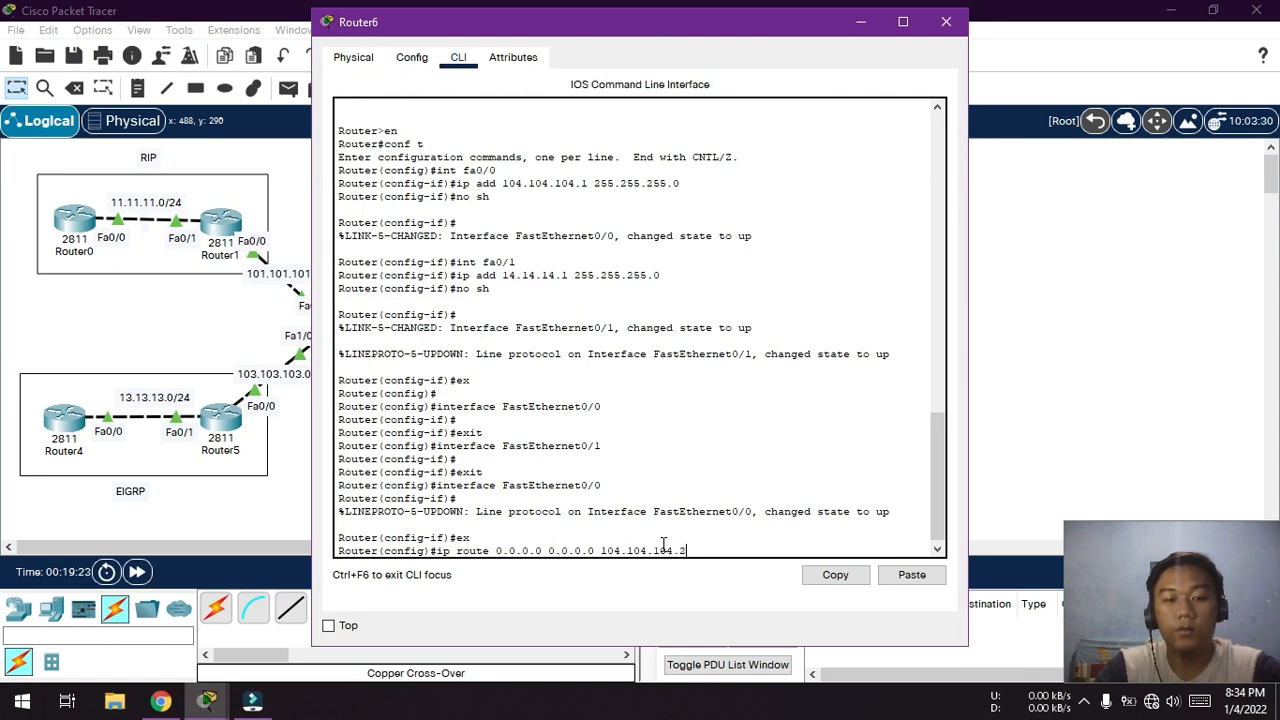
pyautogui.press('Return')
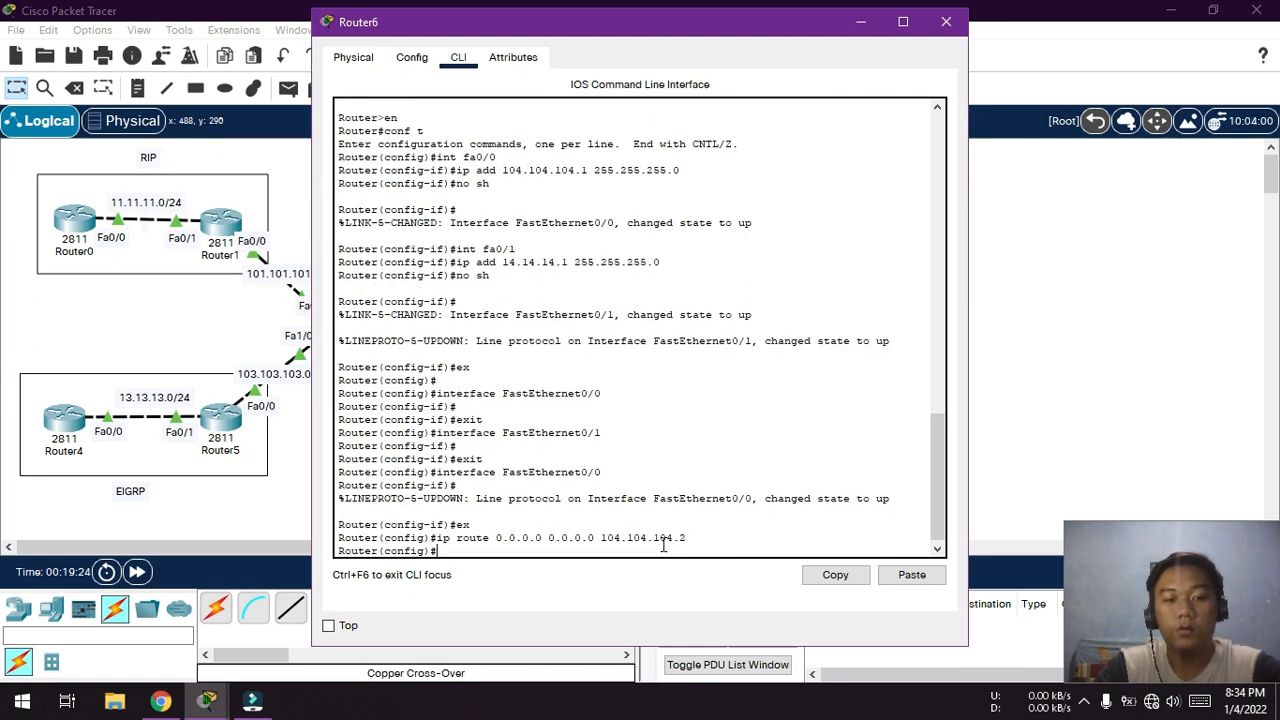
pyautogui.click(945, 22)
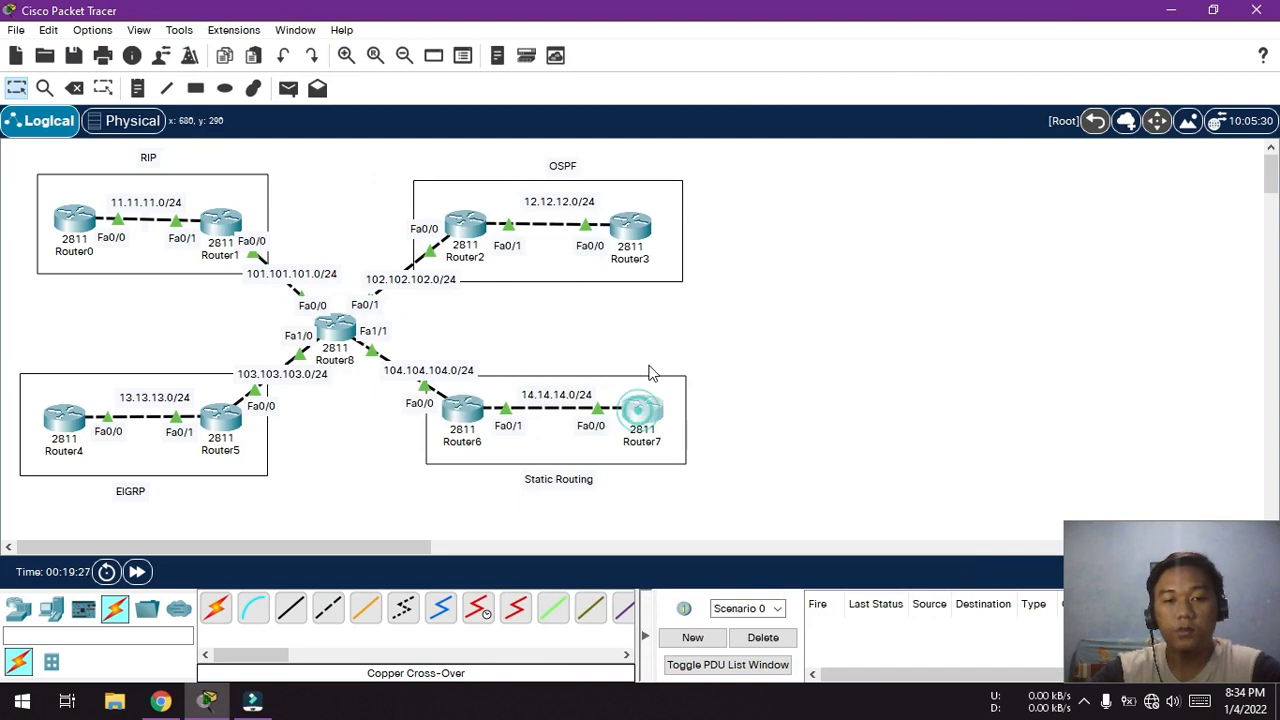
# - On Router7, add a static route to 104.104.104.0 with mask 255.255.255.0 via next hop 14.14.14.1
pyautogui.click(641, 410)
pyautogui.click(549, 542)
pyautogui.press('Return')
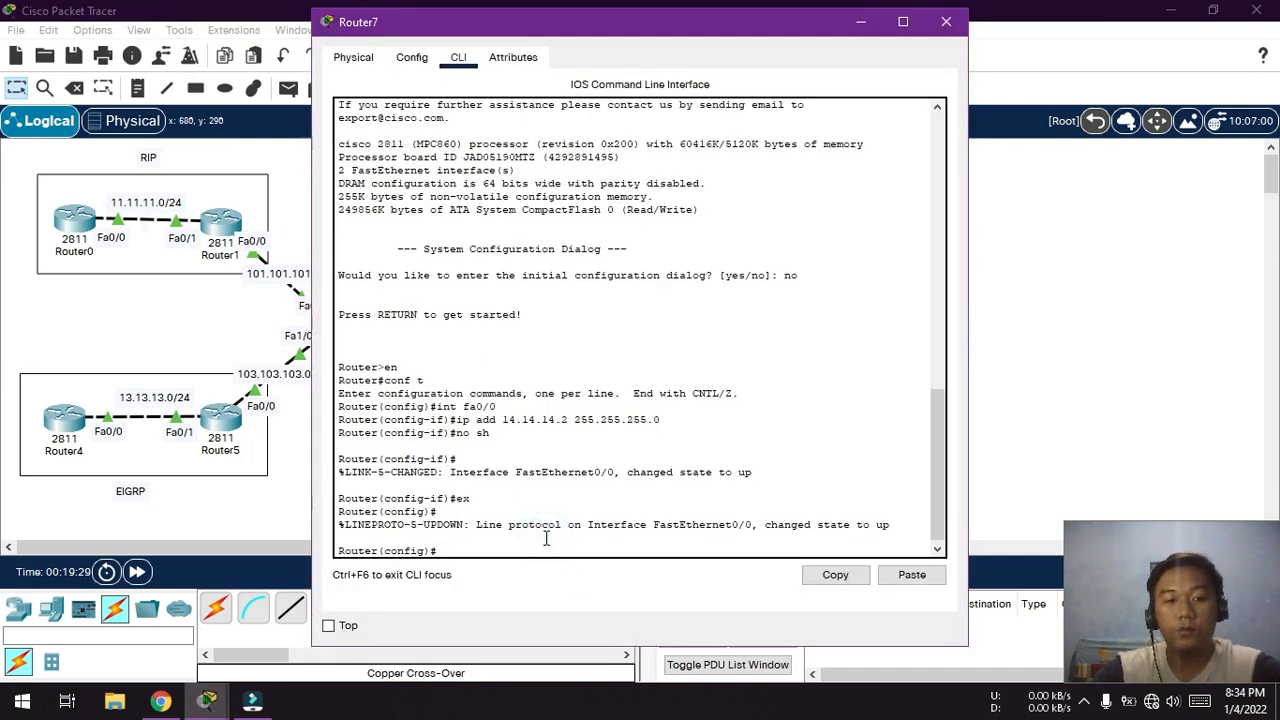
pyautogui.write('ip')
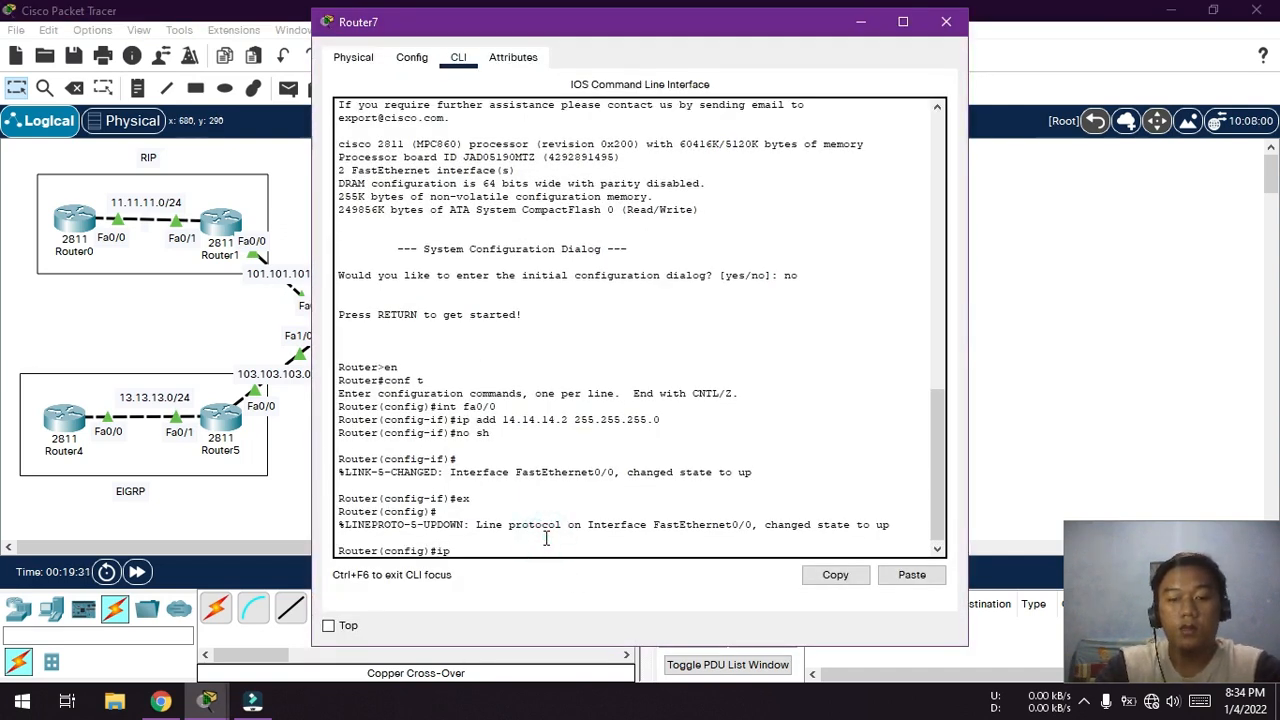
pyautogui.write(' rou')
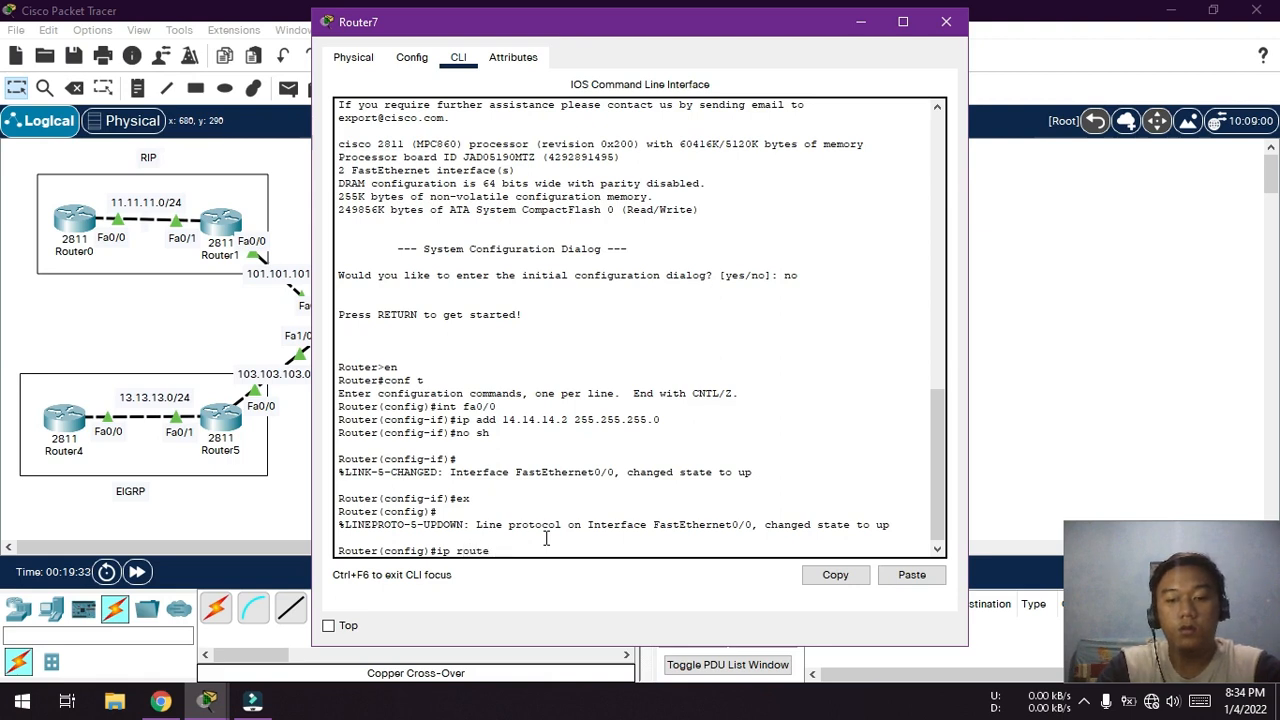
pyautogui.write('te ')
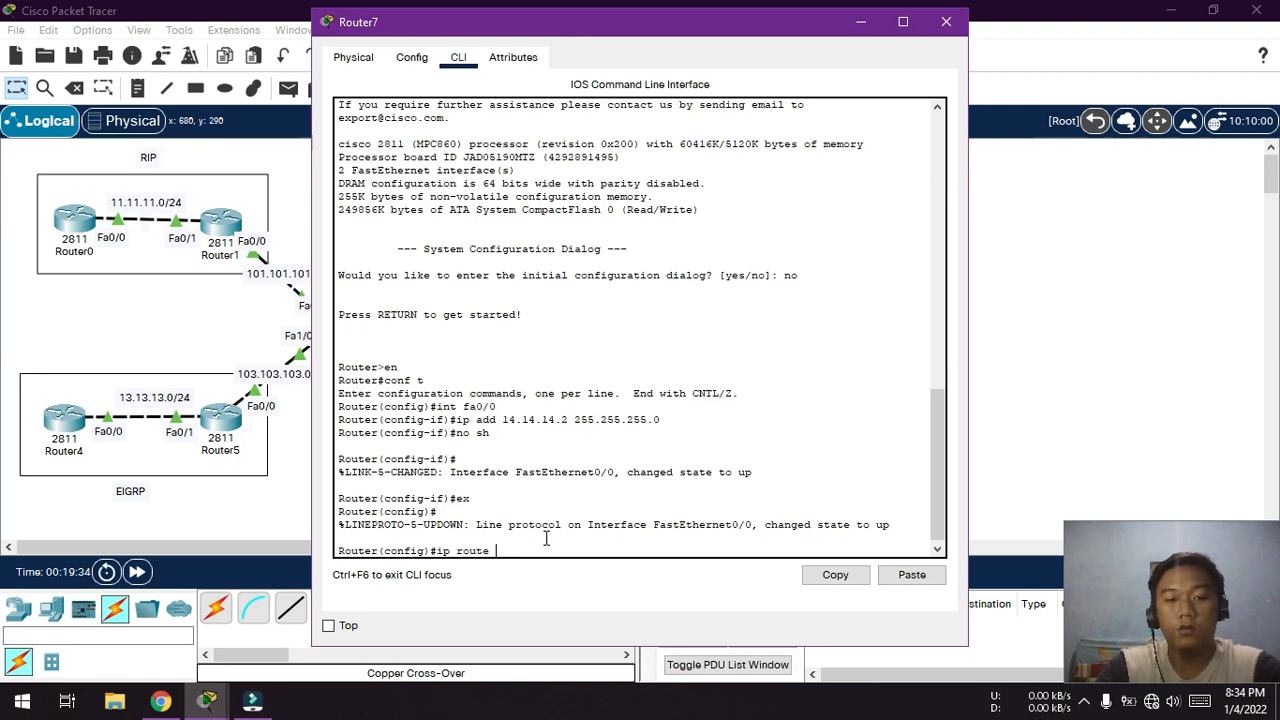
pyautogui.write('104')
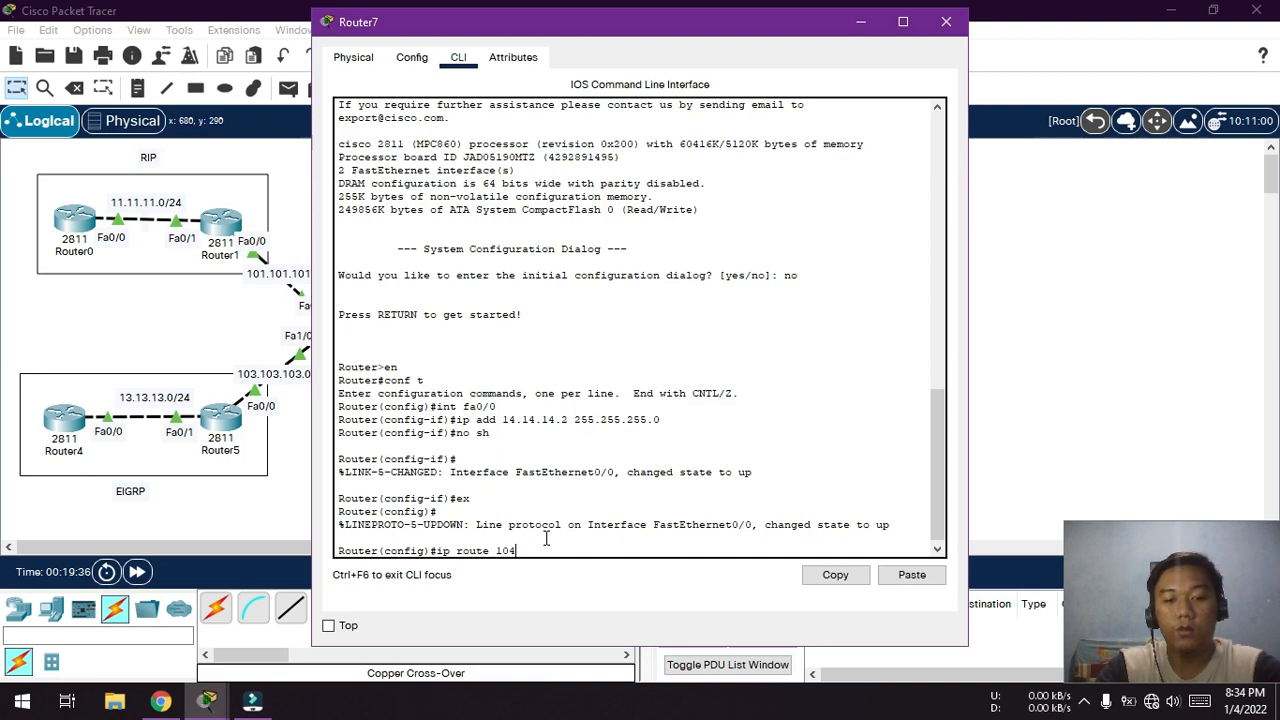
pyautogui.write('.104.104.0 255')
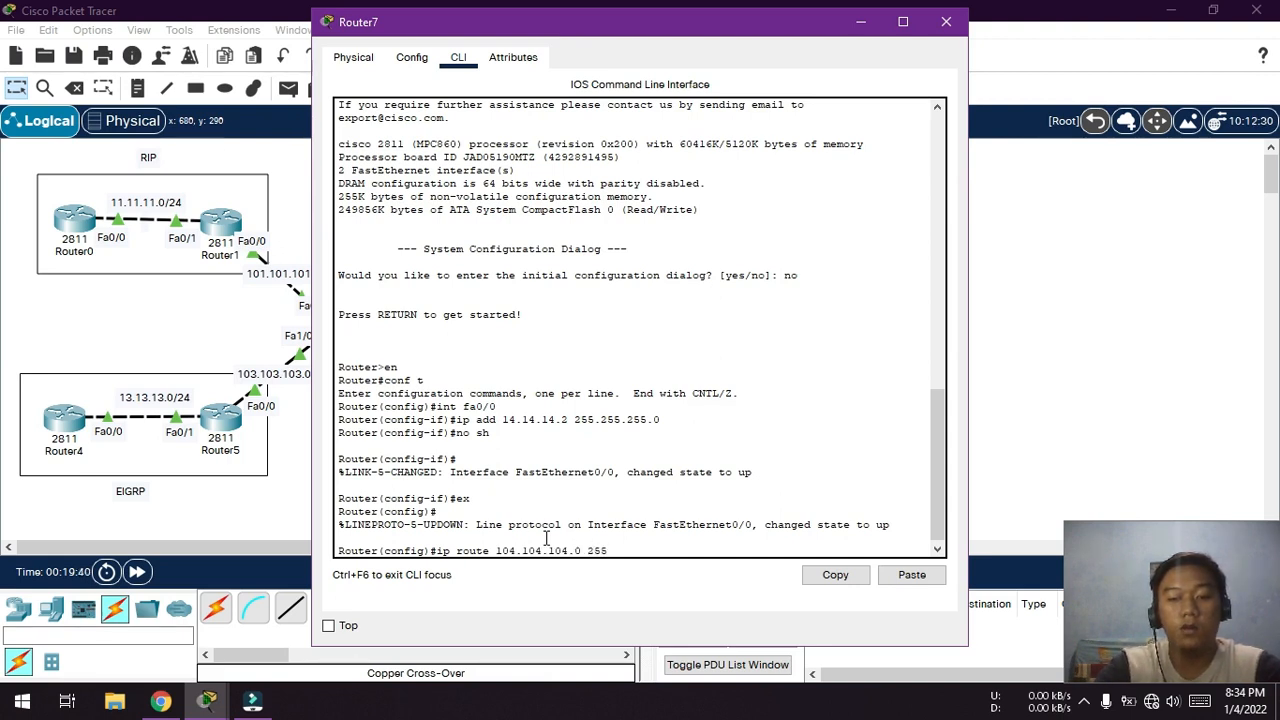
pyautogui.write('.255.255.0 14.14.14.1')
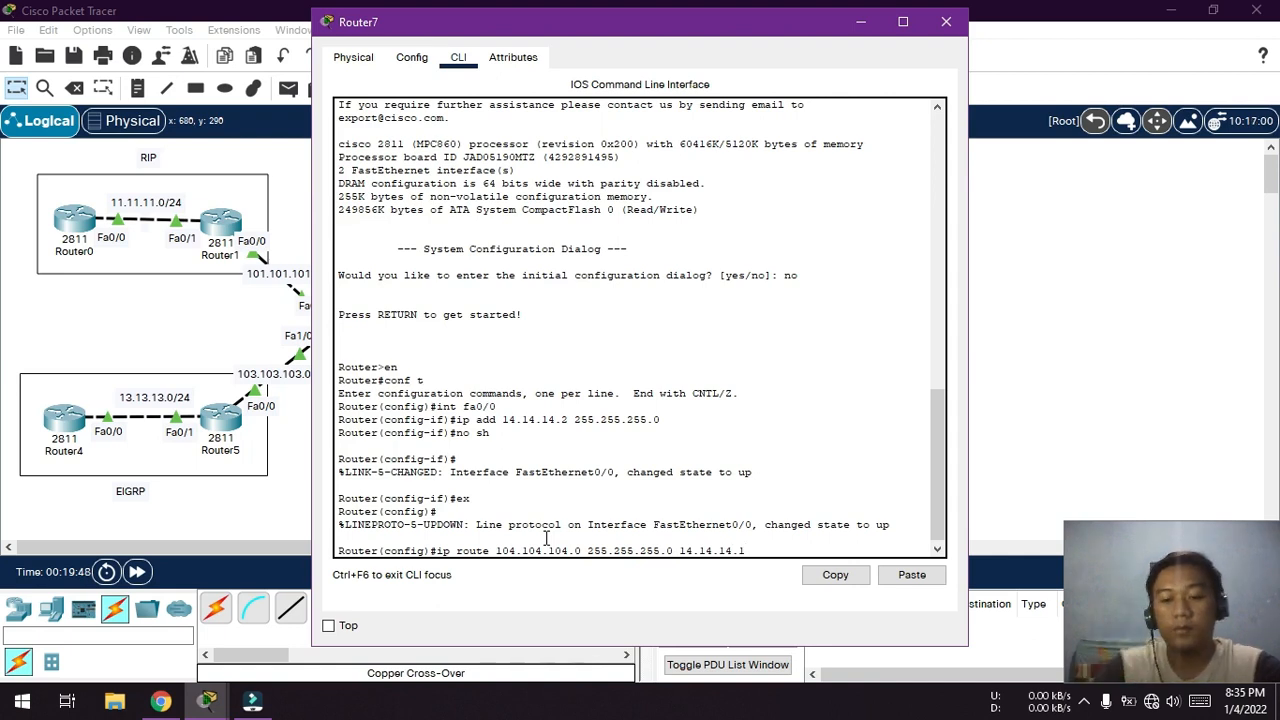
pyautogui.press('Return')
# - Add a default static route 0.0.0.0 0.0.0.0 via 14.14.14.1 on Router7 and close the router window
pyautogui.write('ip route 0.0.0.0 0.0.0.0')
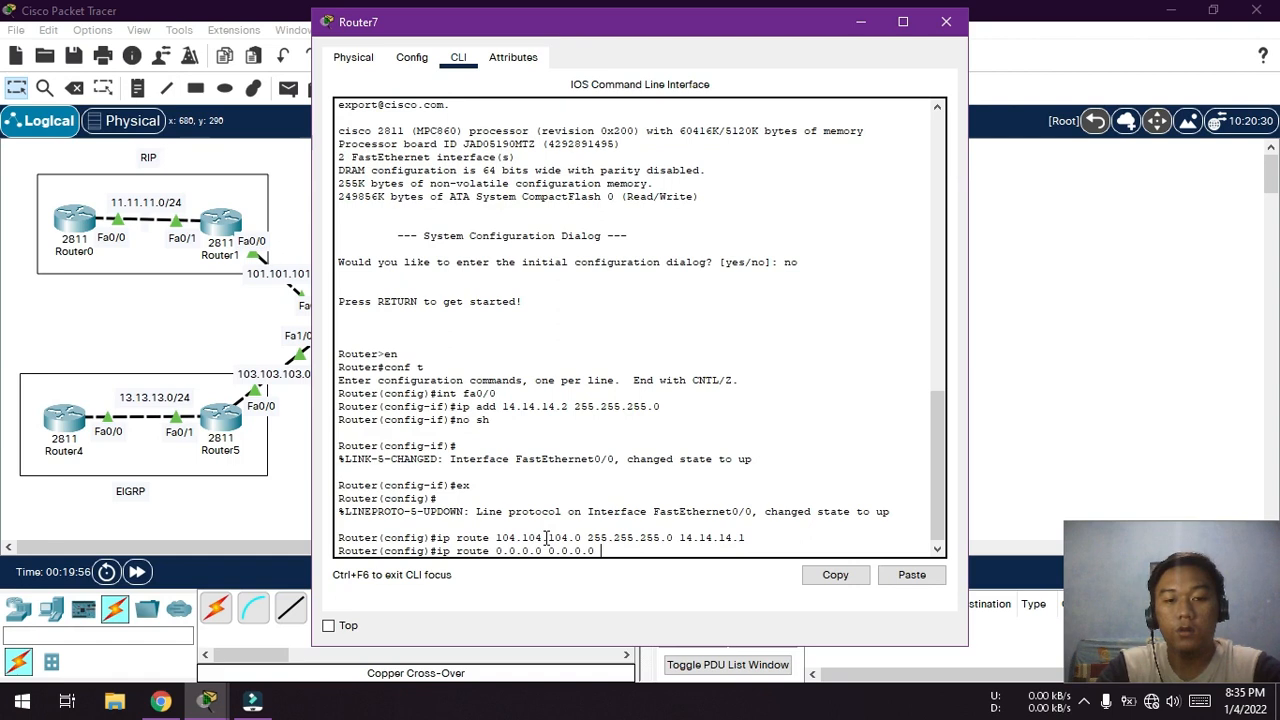
pyautogui.write(' 14.14.14')
pyautogui.press('Return')
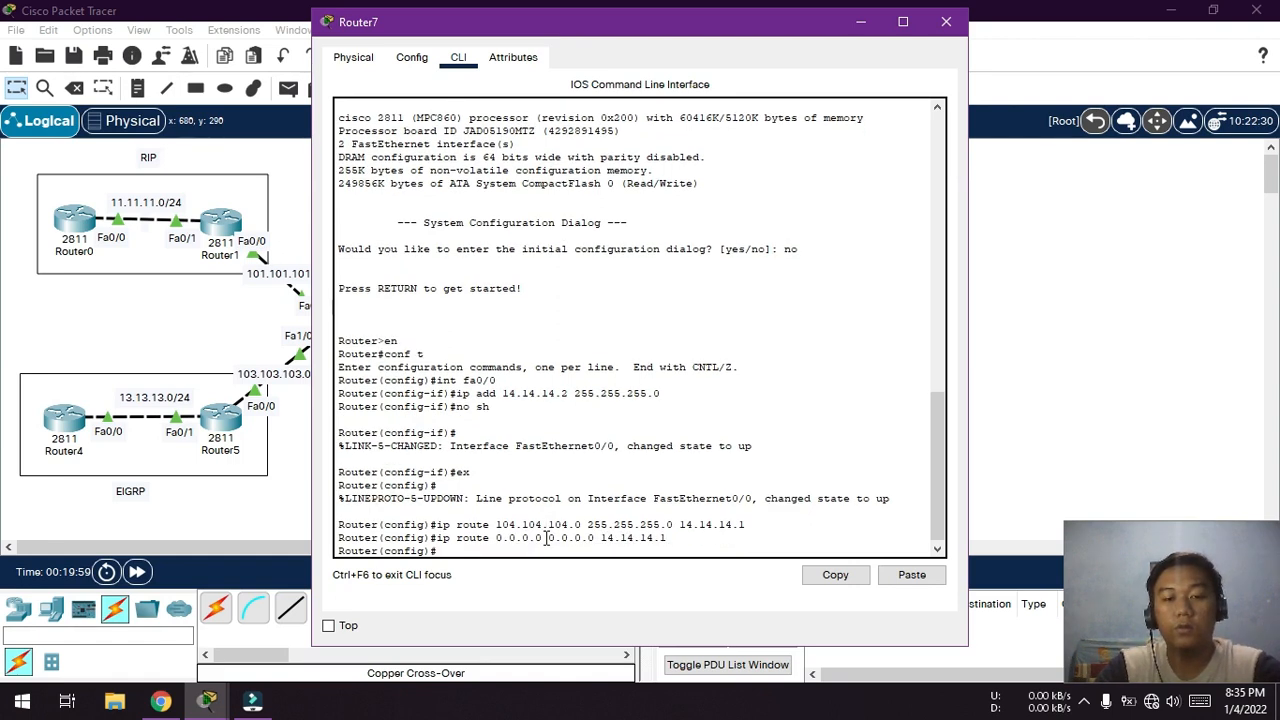
pyautogui.click(946, 21)
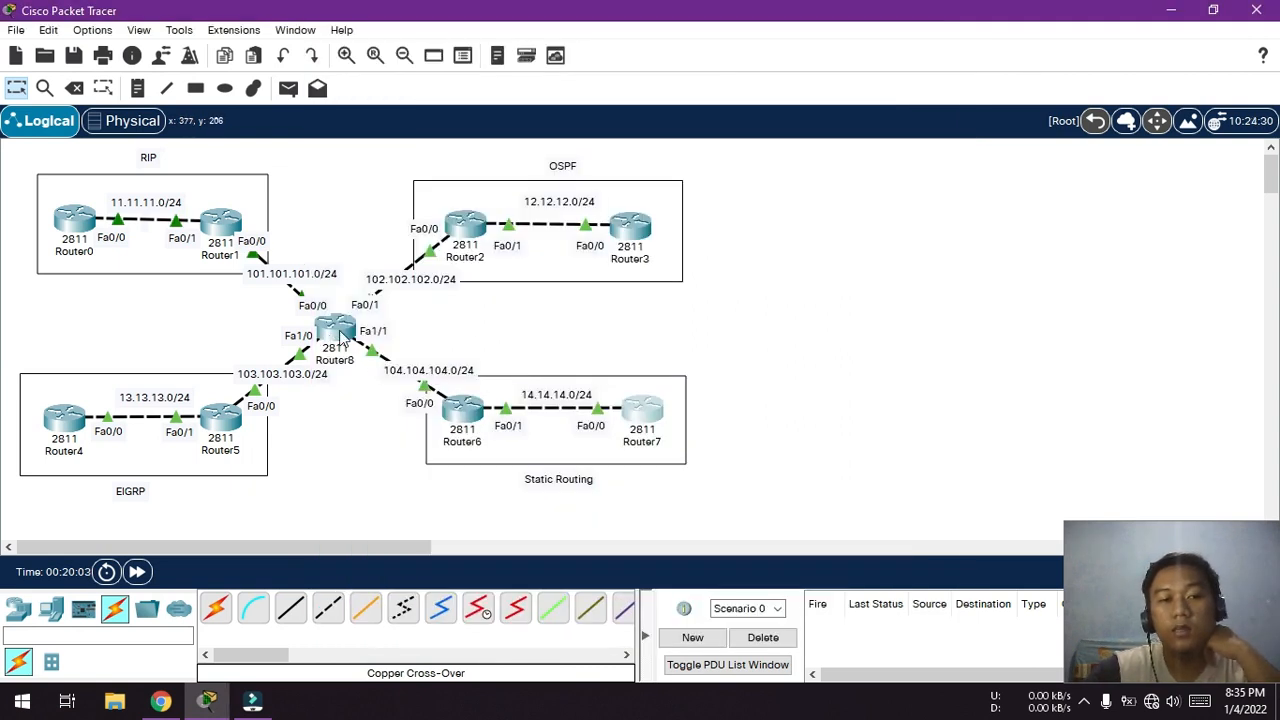
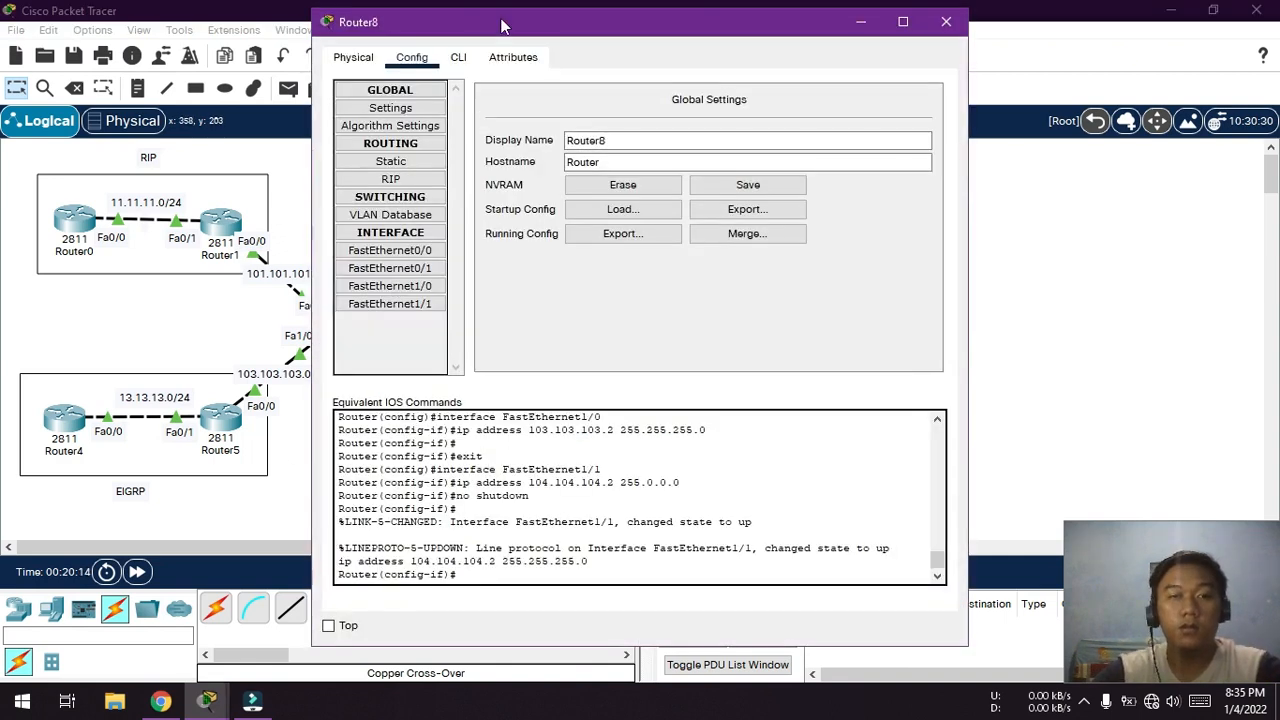
# - Open Router8's command line, leave interface configuration and start RIP routing
pyautogui.click(458, 57)
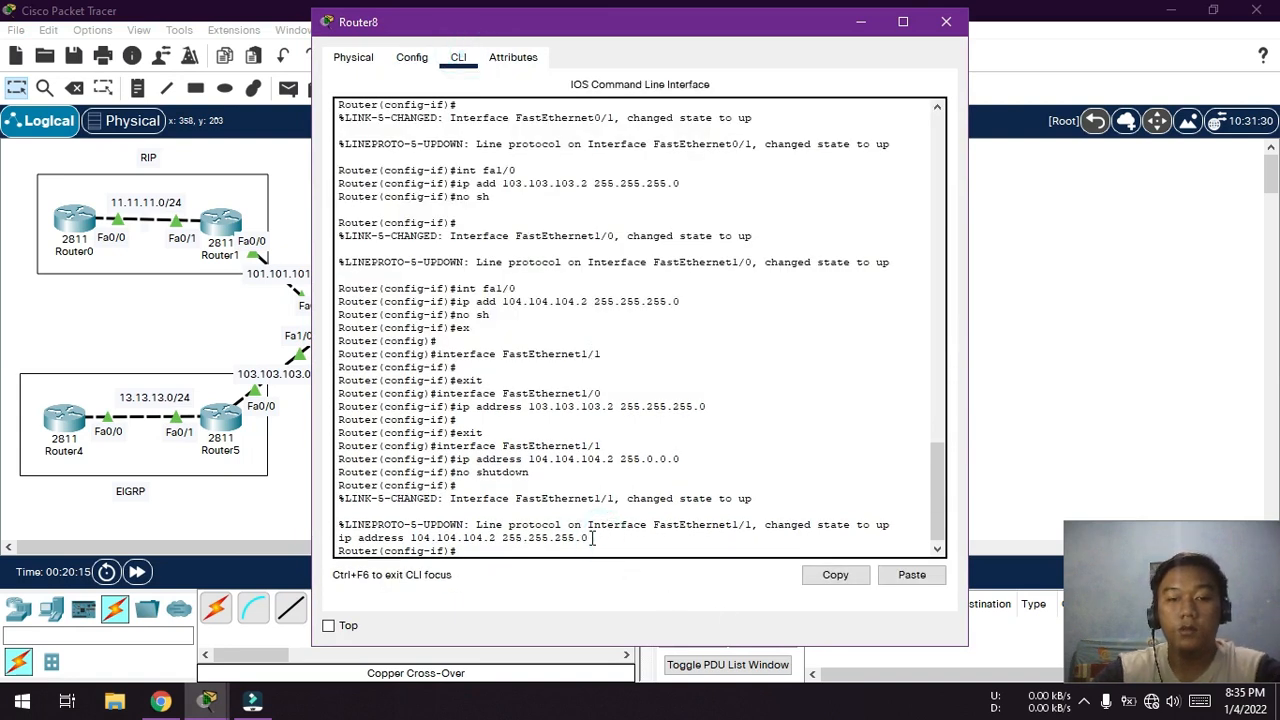
pyautogui.write('ex')
pyautogui.press('Return')
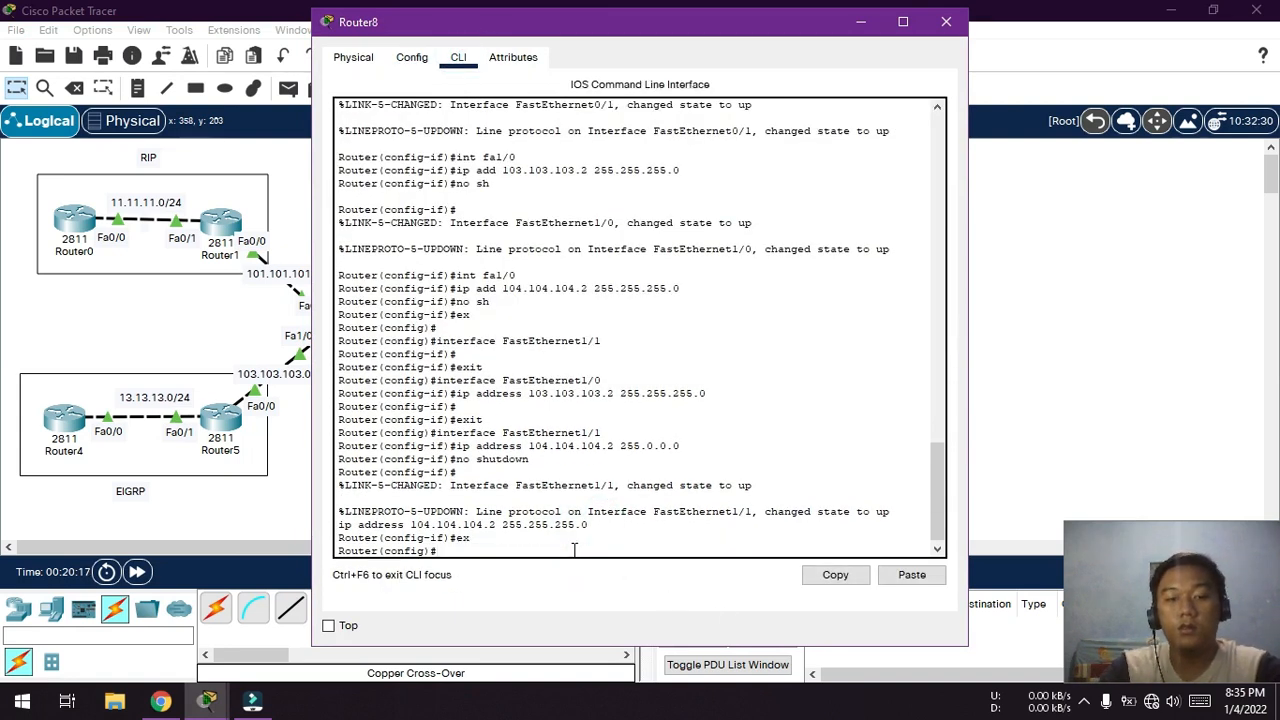
pyautogui.write('rout')
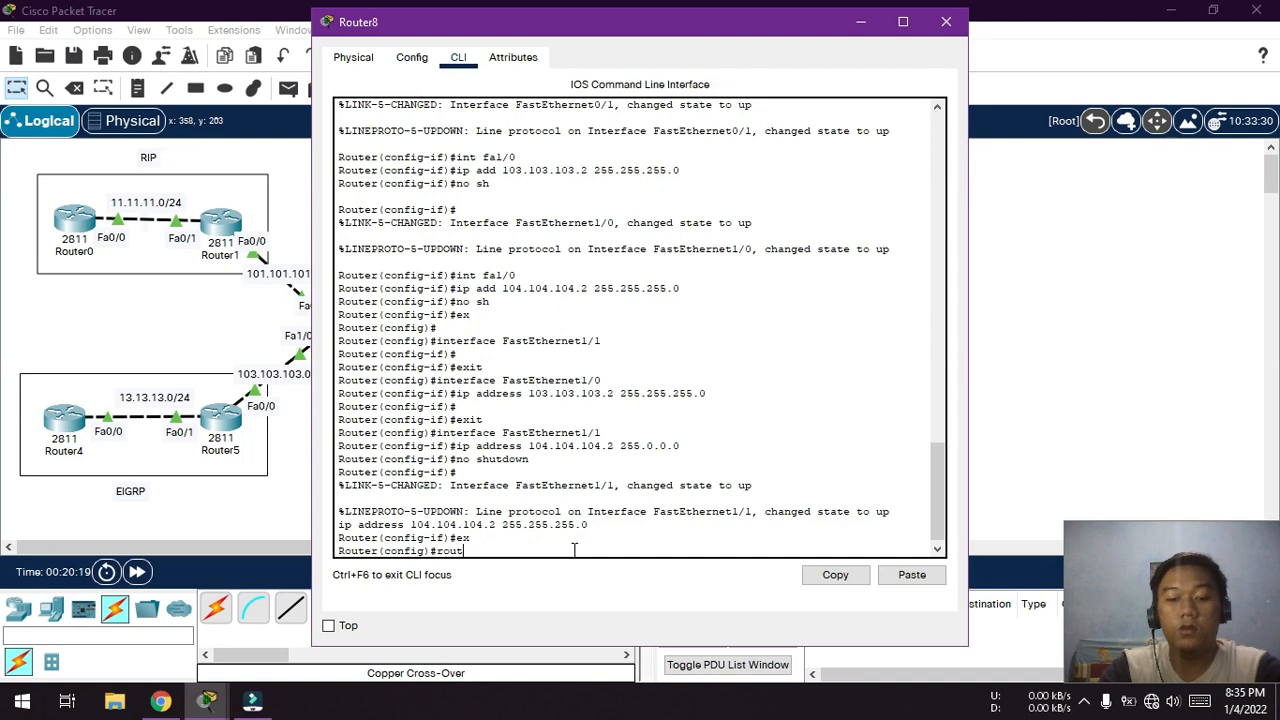
pyautogui.write('er rip')
pyautogui.press('Return')
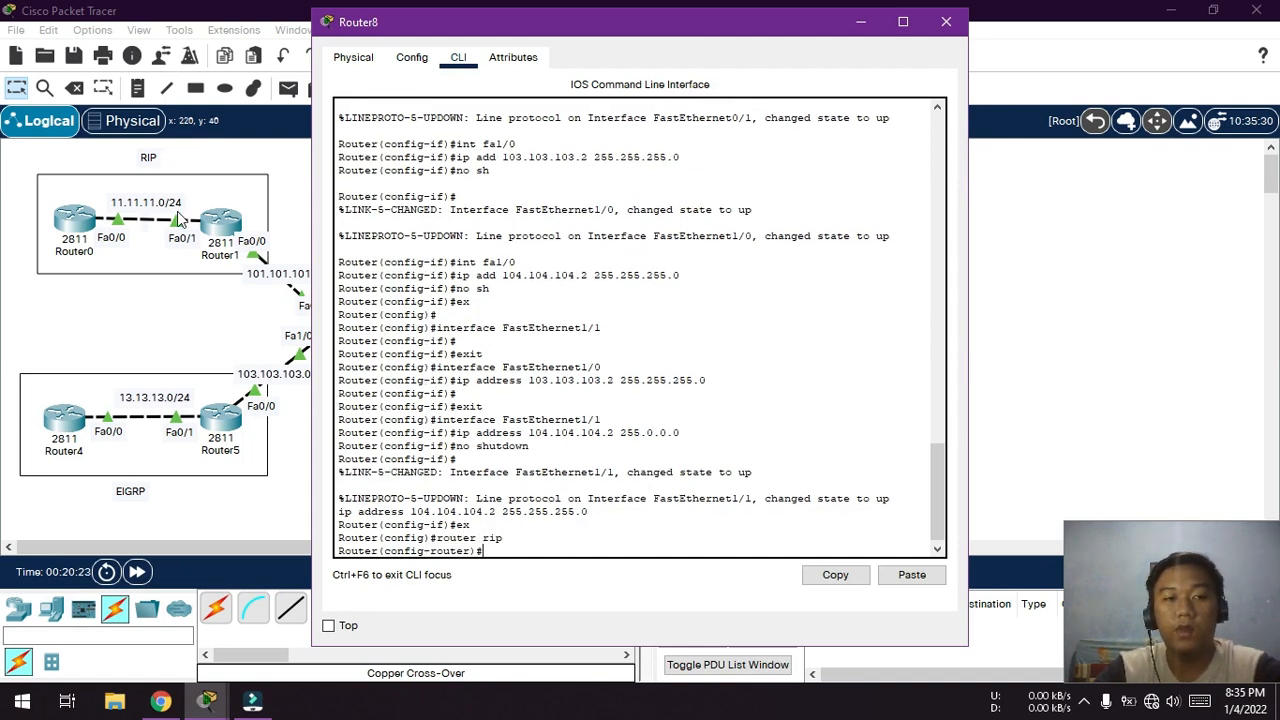
pyautogui.write('networ')
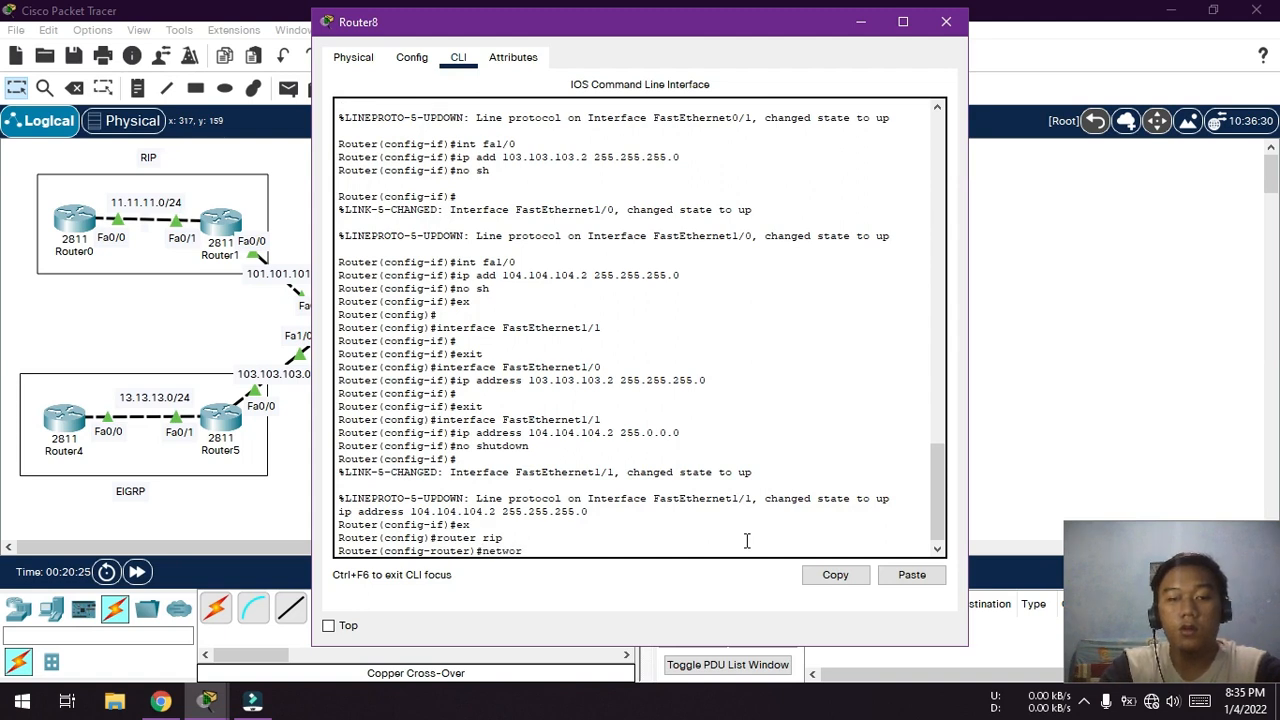
pyautogui.press('BackSpace')
pyautogui.press('BackSpace')
pyautogui.press('BackSpace')
pyautogui.press('BackSpace')
pyautogui.press('BackSpace')
pyautogui.press('BackSpace')
pyautogui.press('BackSpace')
# - Set Router8's RIP routing to version 2
pyautogui.write('verison 2')
pyautogui.press('Return')
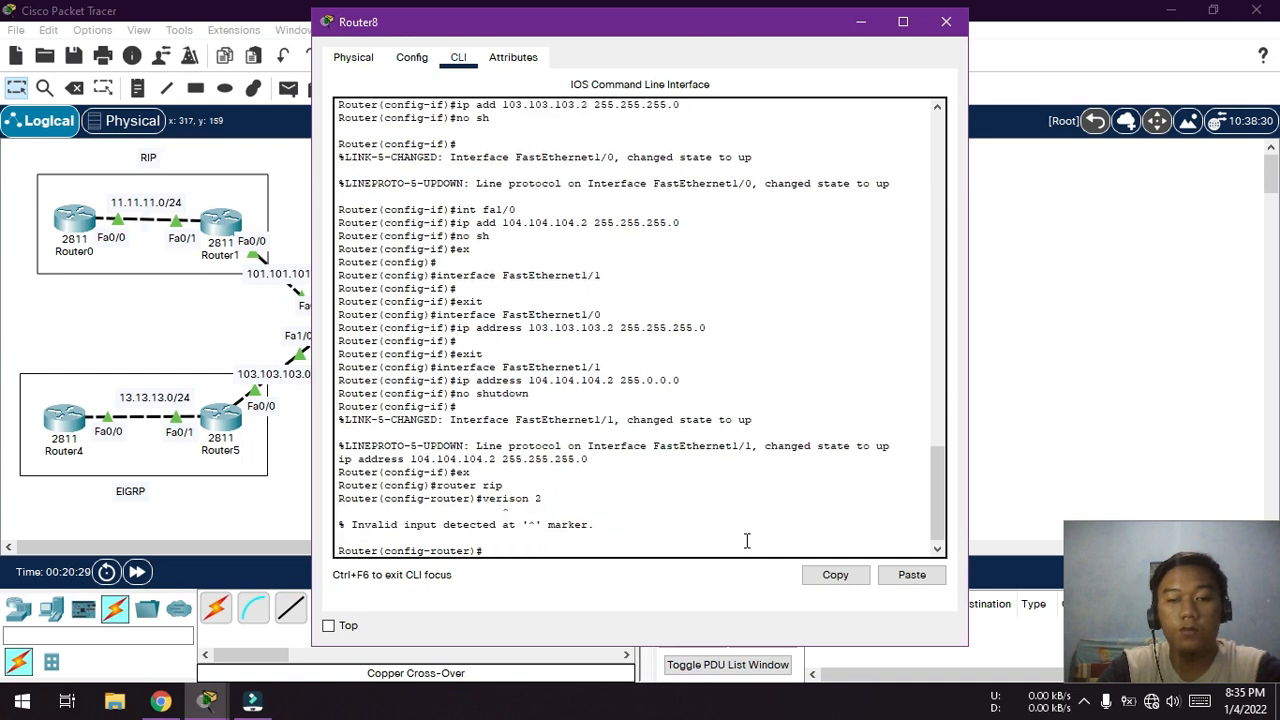
pyautogui.write('version 2')
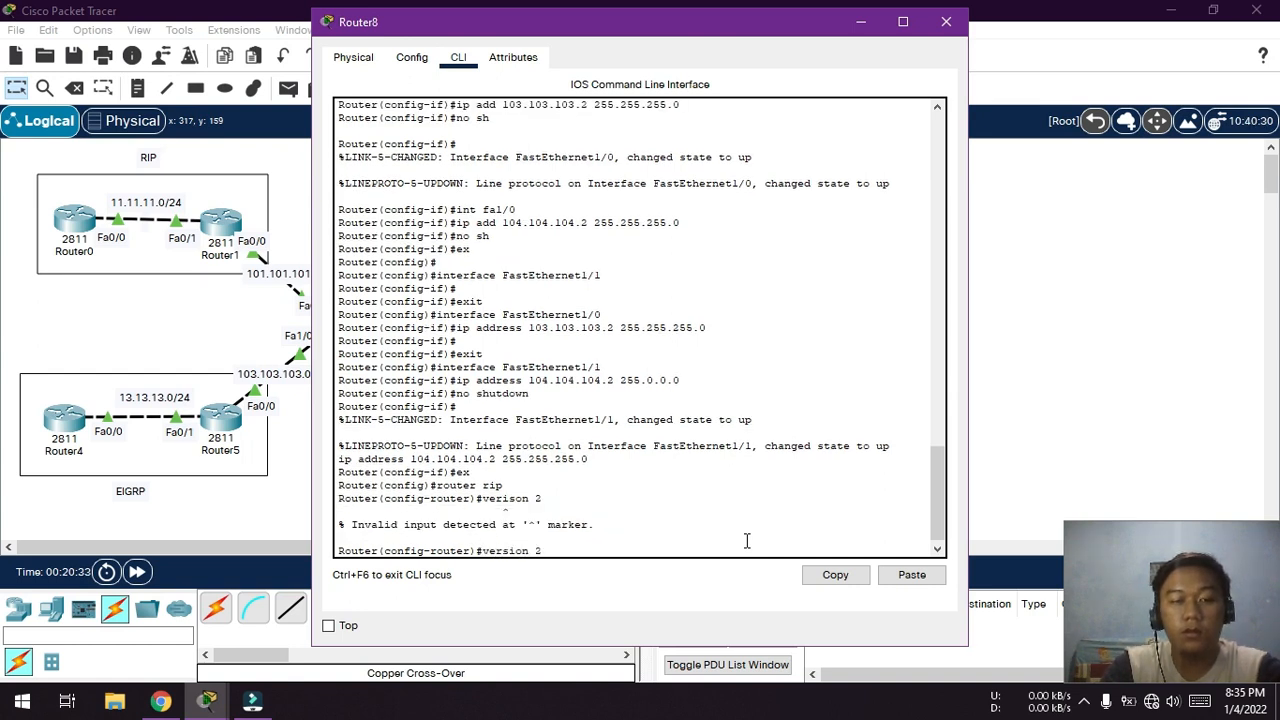
pyautogui.press('Return')
# - Advertise network 101.101.101.0 in Router8's RIP process and disable automatic summarization
pyautogui.write('networ')
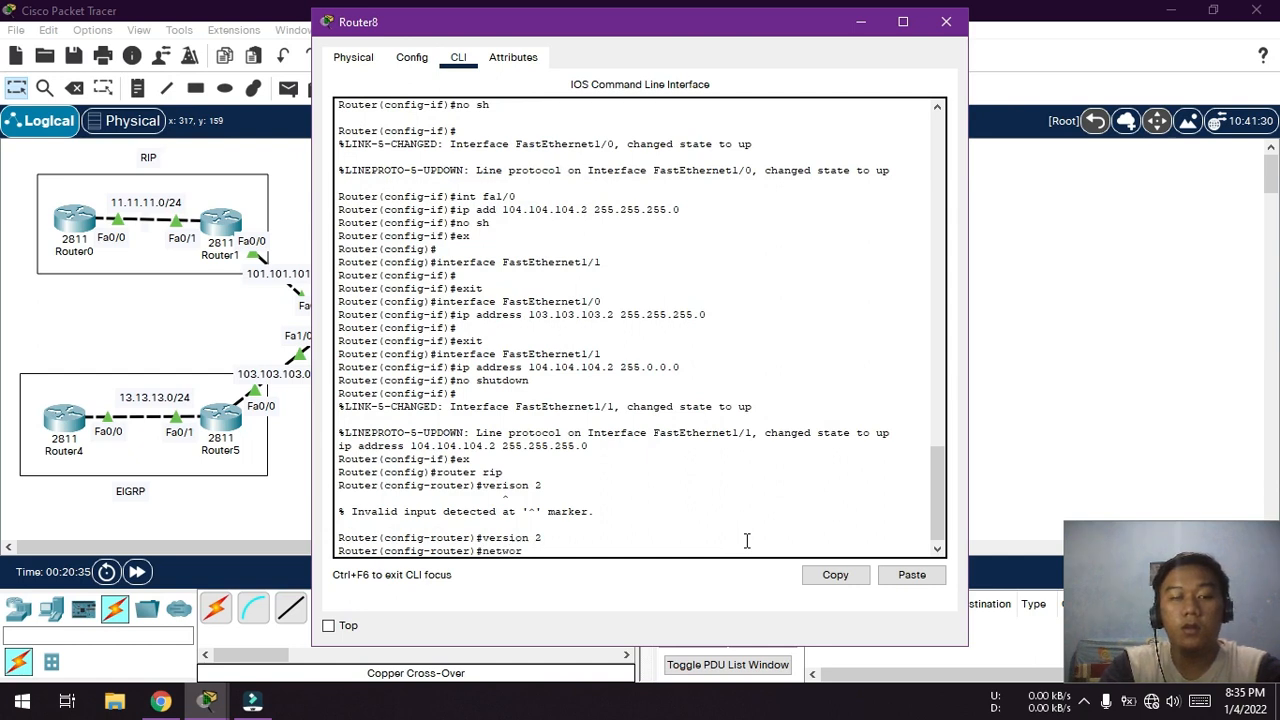
pyautogui.write('k 101.101')
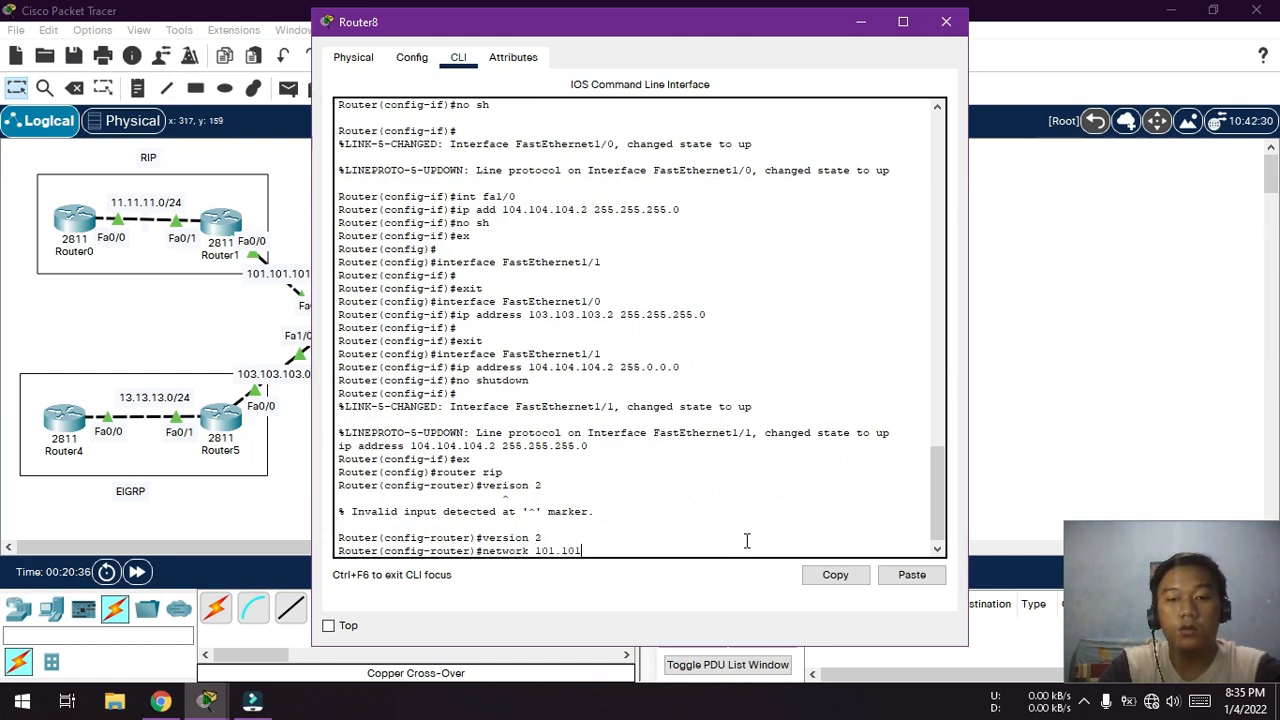
pyautogui.write('.101.0')
pyautogui.press('Return')
pyautogui.write('noa u')
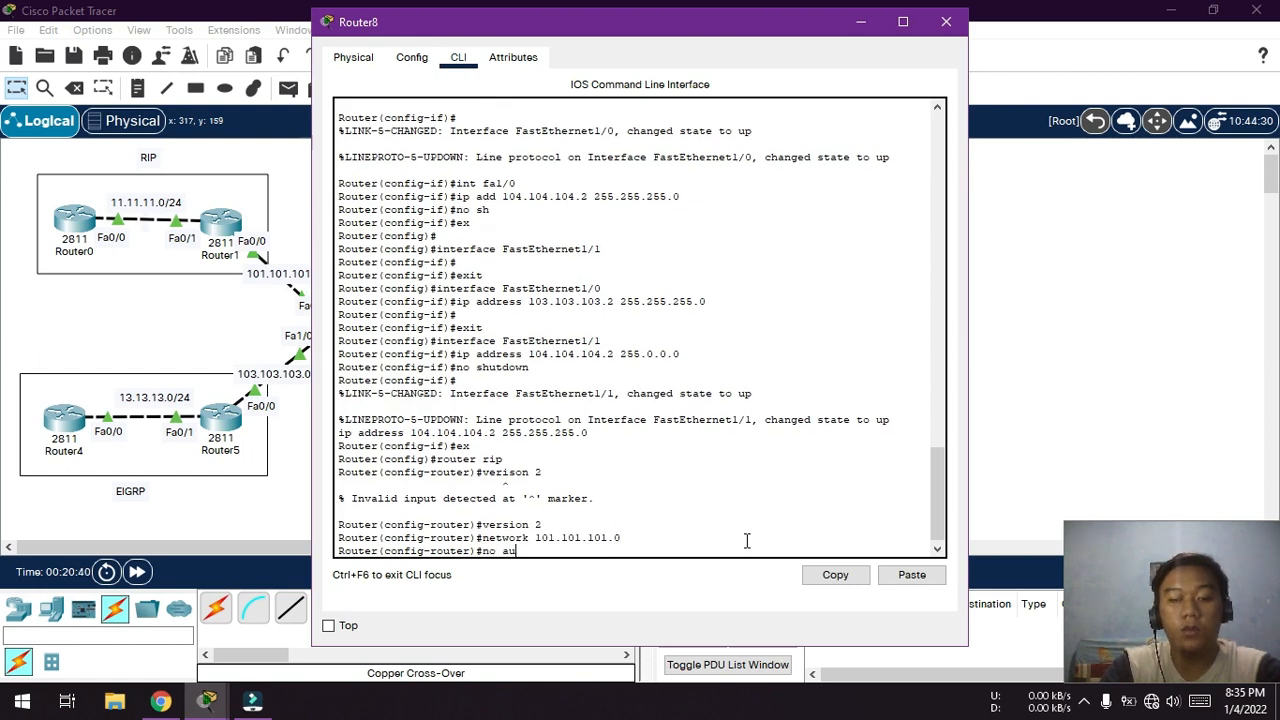
pyautogui.write('to-summary')
pyautogui.press('Return')
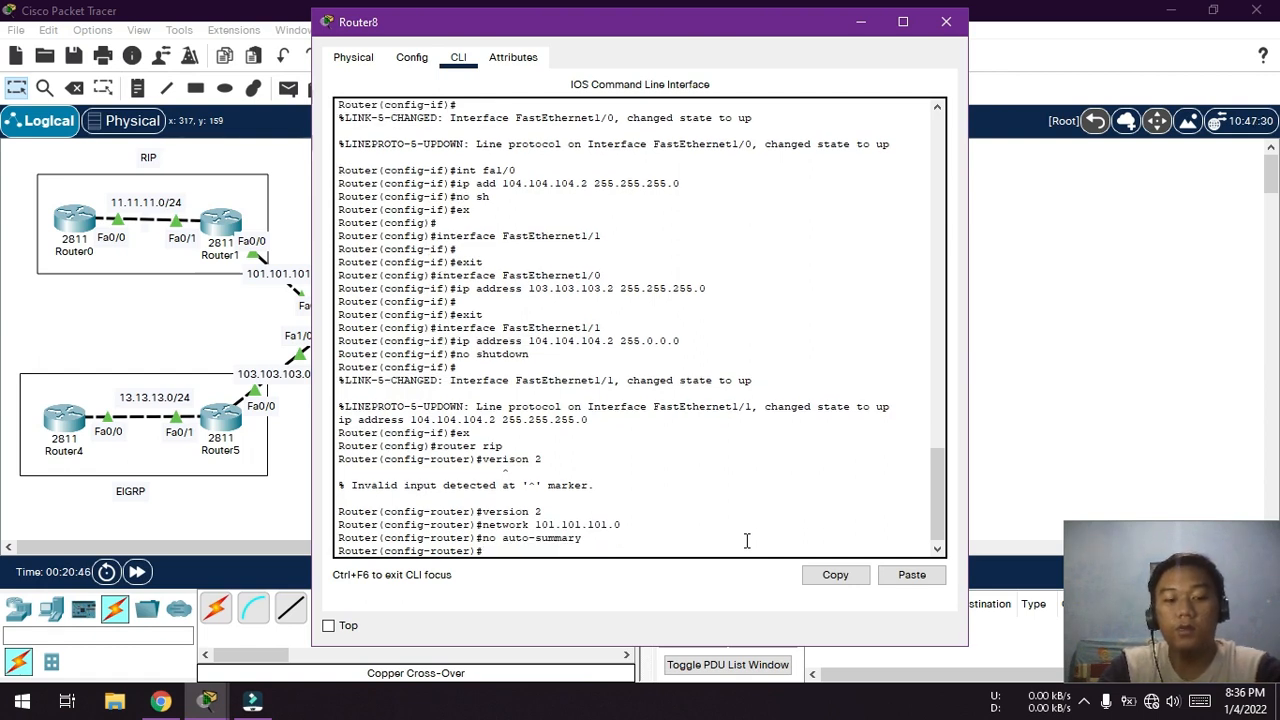
# - Redistribute OSPF process 1 into Router8's RIP routing with metric 1
pyautogui.write('redistr')
pyautogui.press('BackSpace')
pyautogui.press('BackSpace')
pyautogui.write('tribute')
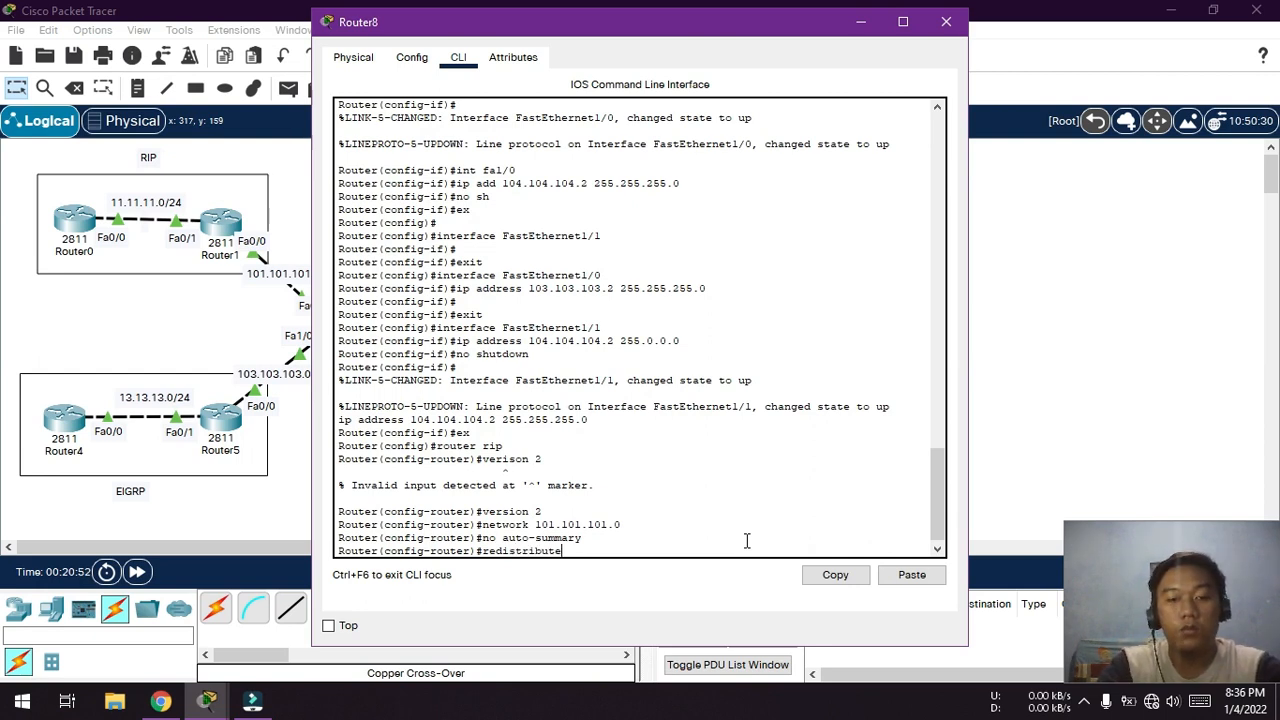
pyautogui.write(' ospf 1 ')
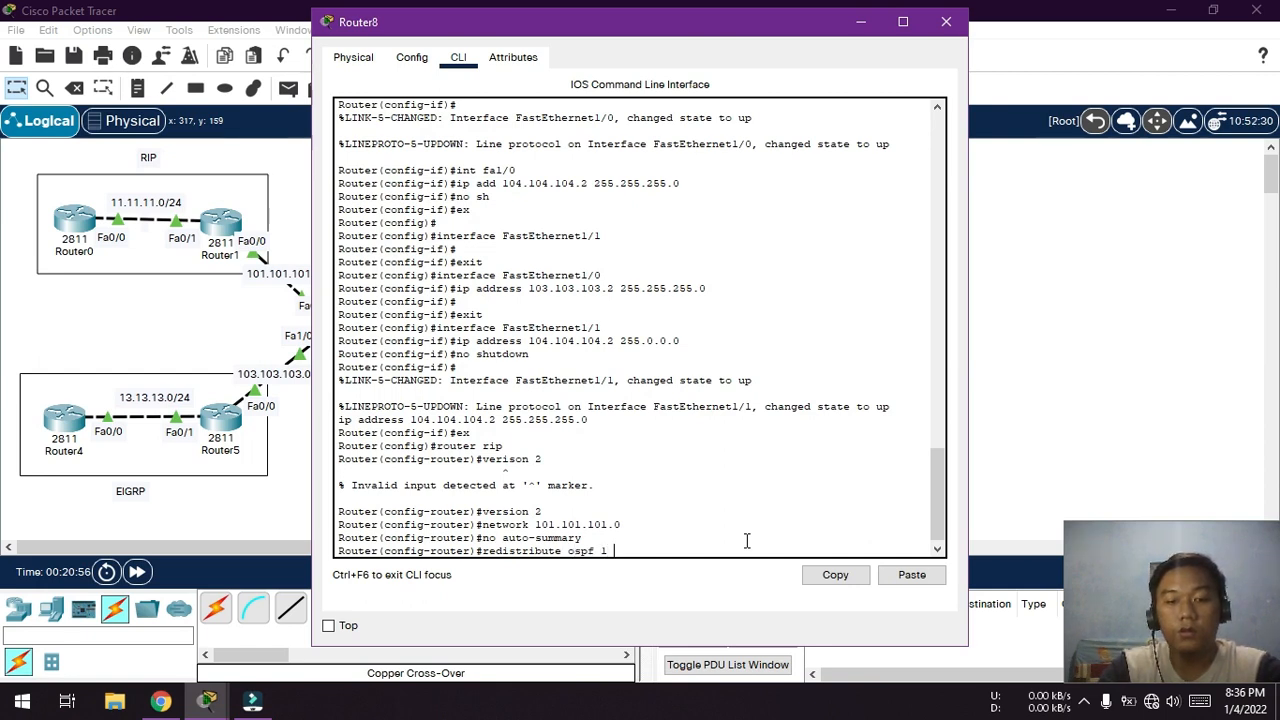
pyautogui.write('metric')
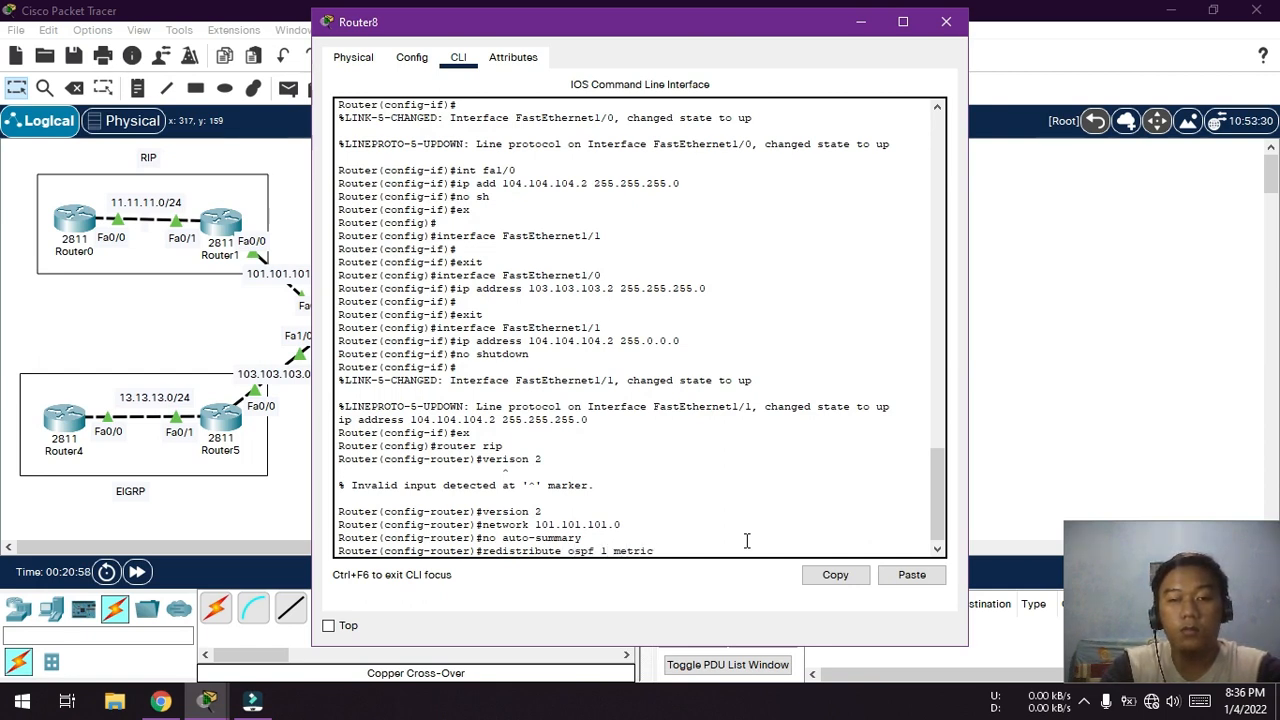
pyautogui.write(' 1')
pyautogui.press('Return')
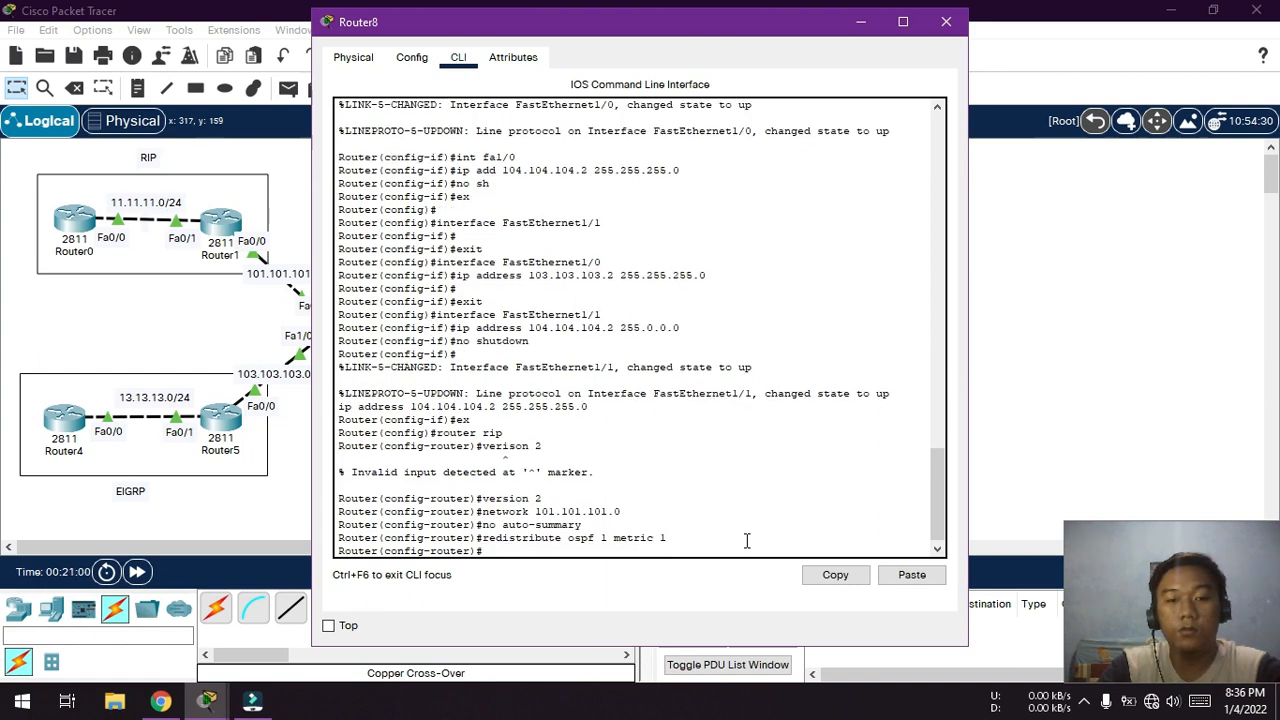
# - Redistribute EIGRP 10 into Router8's RIP routing with metric 1
pyautogui.press('Up')
pyautogui.press('BackSpace')
pyautogui.press('BackSpace')
pyautogui.press('BackSpace')
pyautogui.press('BackSpace')
pyautogui.press('BackSpace')
pyautogui.press('BackSpace')
pyautogui.write('eigrp 10')
pyautogui.press('Return')
# - Redistribute static routes into Router8's RIP routing with metric 1
pyautogui.press('Up')
pyautogui.press('Left')
pyautogui.press('Left')
pyautogui.press('Left')
pyautogui.press('BackSpace')
pyautogui.press('BackSpace')
pyautogui.press('BackSpace')
pyautogui.press('BackSpace')
pyautogui.press('BackSpace')
pyautogui.press('BackSpace')
pyautogui.press('BackSpace')
pyautogui.press('BackSpace')
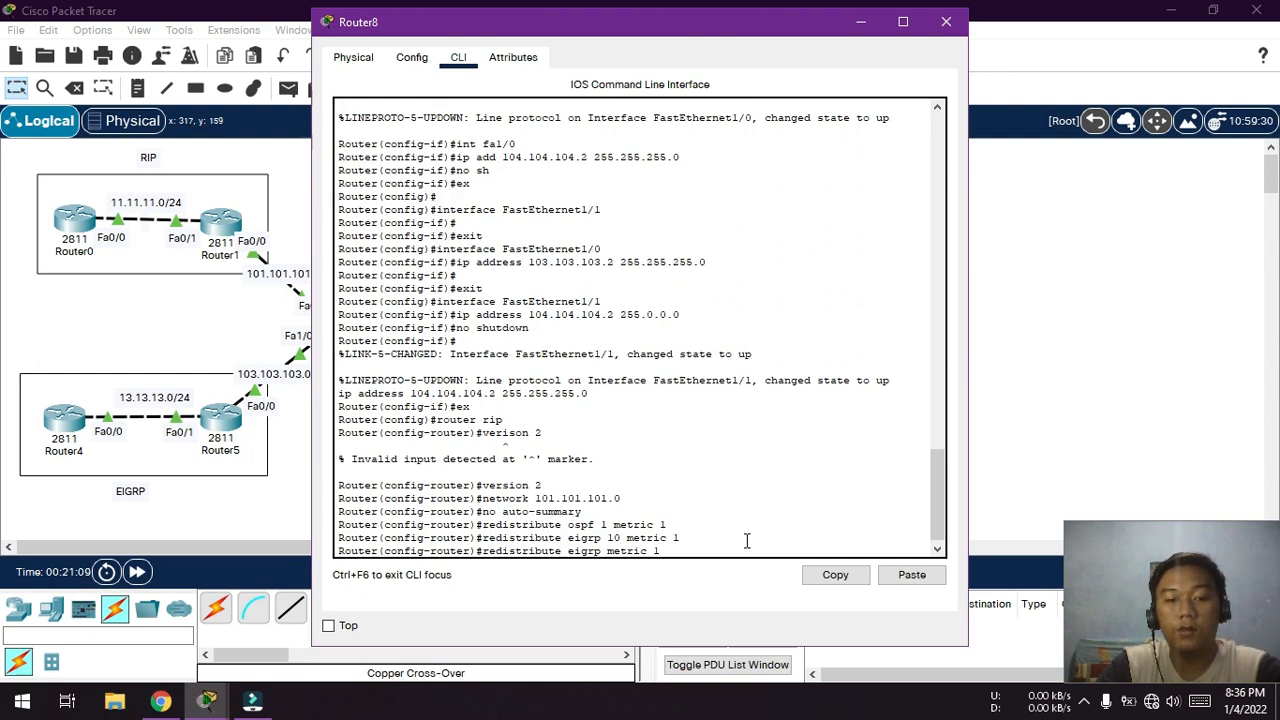
pyautogui.write('static')
pyautogui.press('Return')
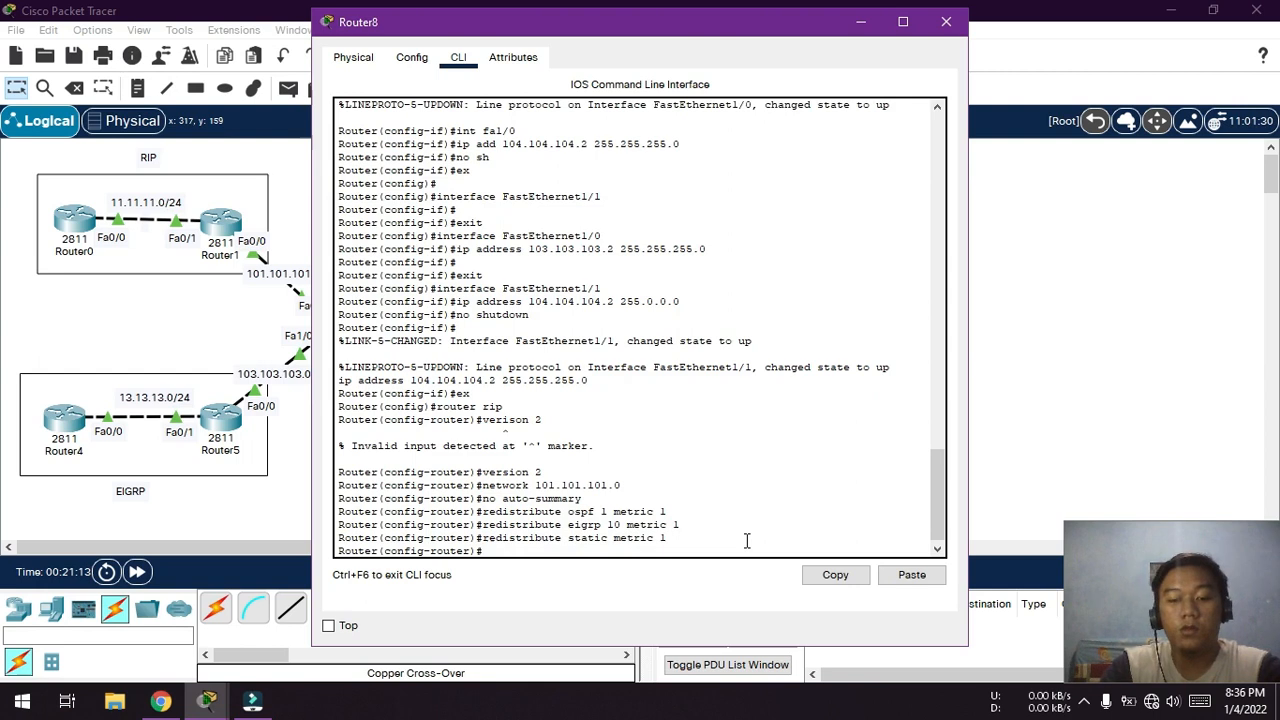
# - Redistribute connected routes into Router8's RIP routing and leave the RIP configuration
pyautogui.write('redistribute connected')
pyautogui.press('Return')
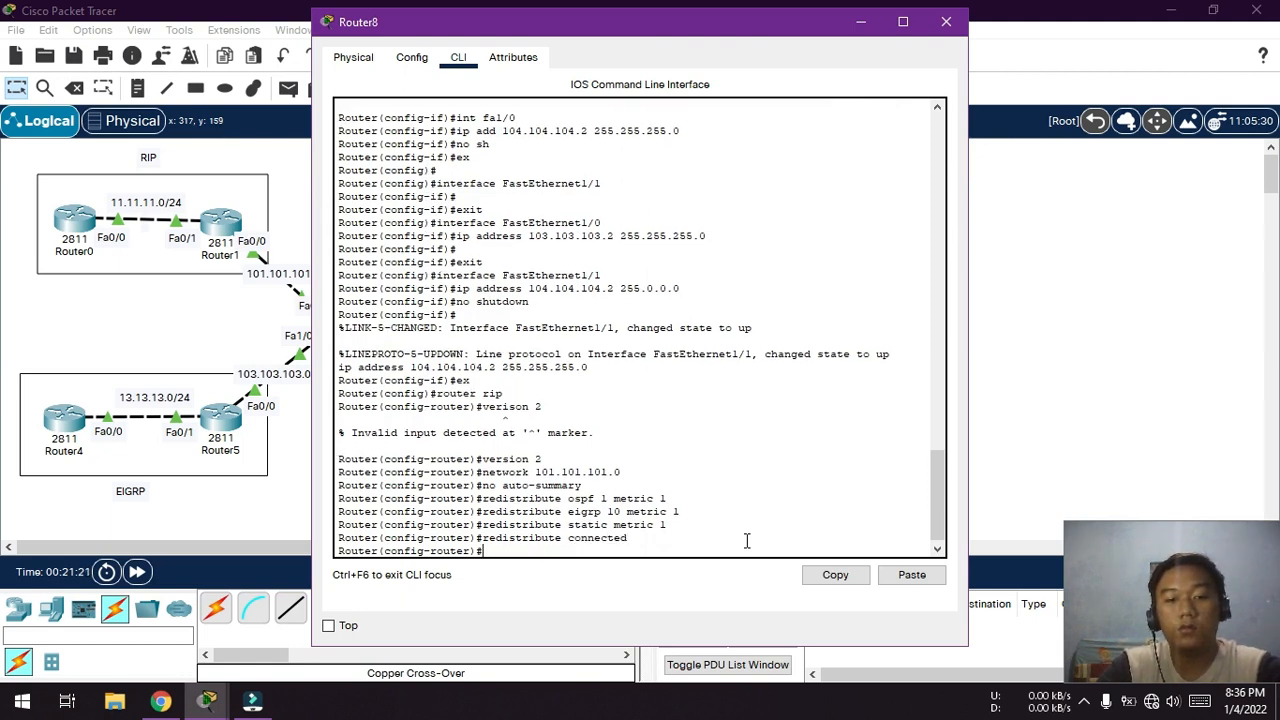
pyautogui.write('ex')
pyautogui.press('Return')
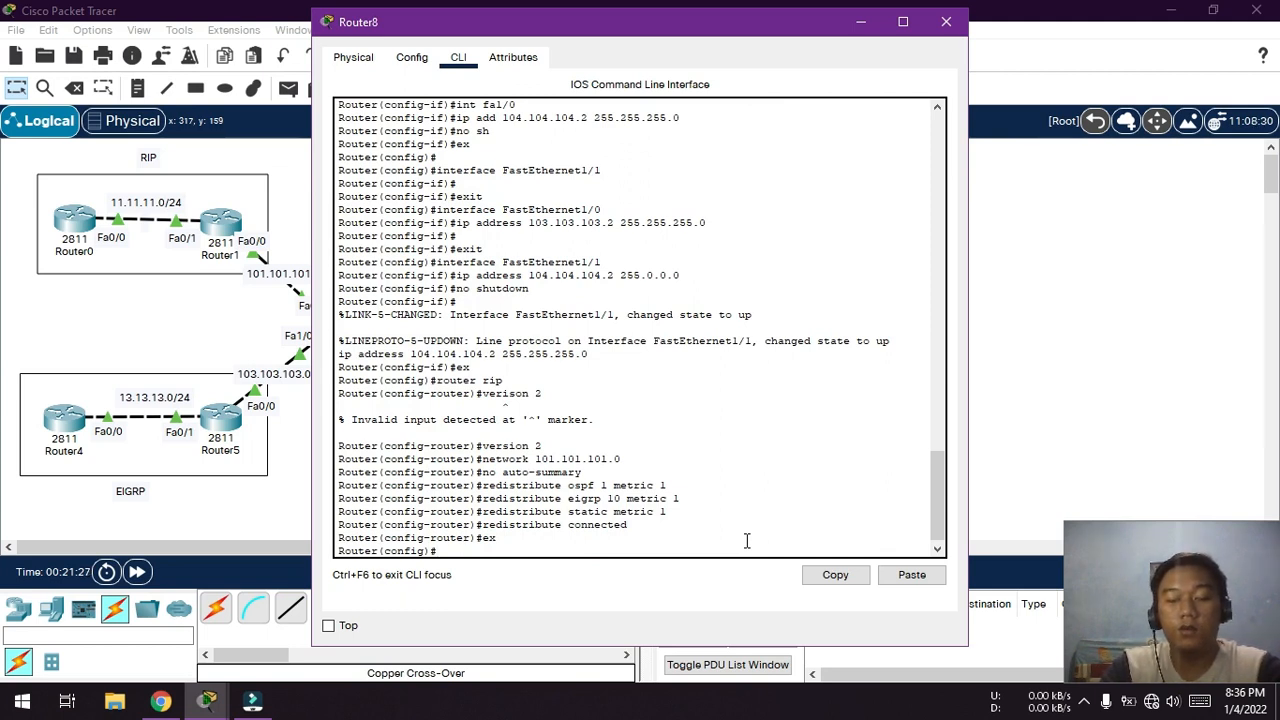
# - Start OSPF process 1 on Router8 and advertise network 102.102.102.0 with wildcard 0.0.0.255 in area 0
pyautogui.write('router ospf')
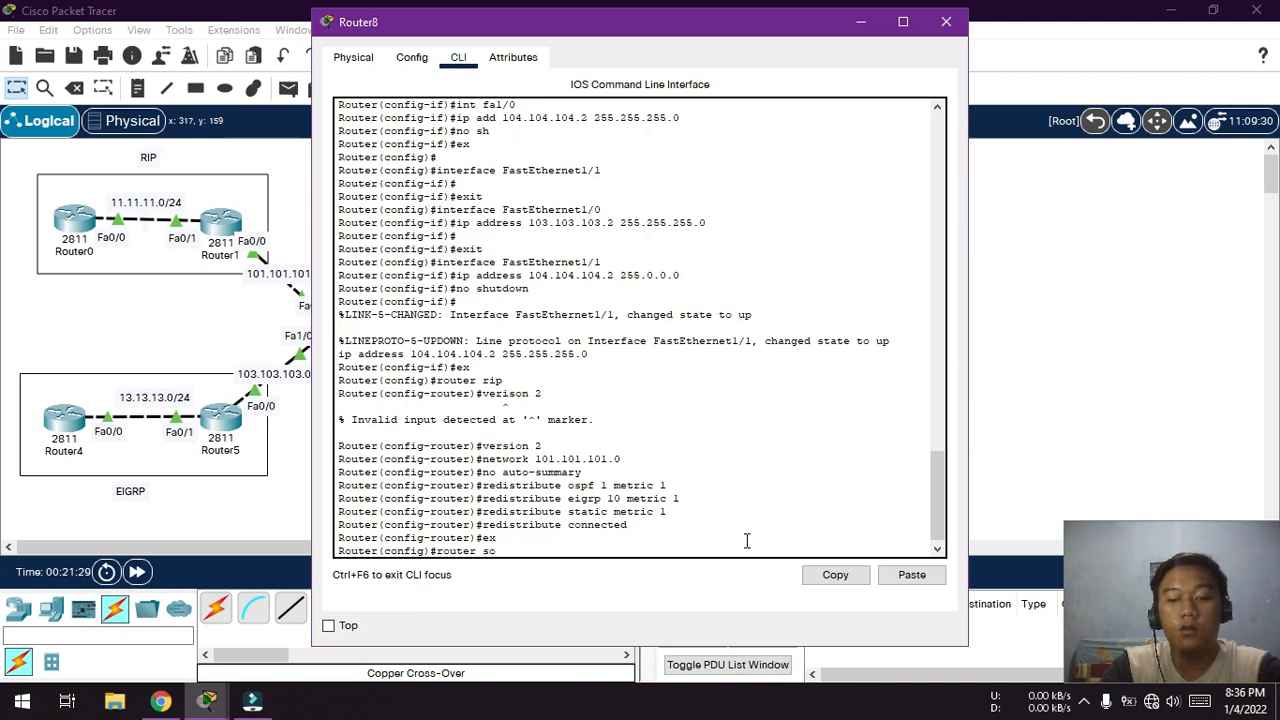
pyautogui.write(' 1')
pyautogui.press('Return')
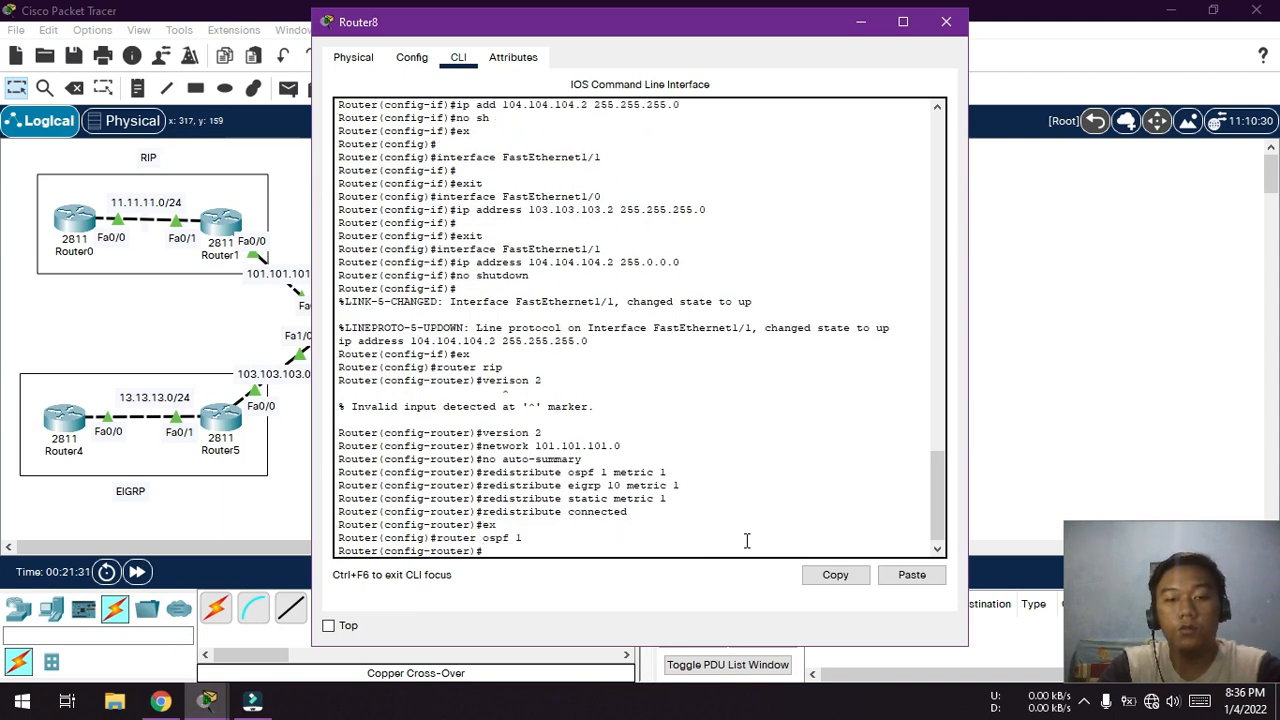
pyautogui.write('network ')
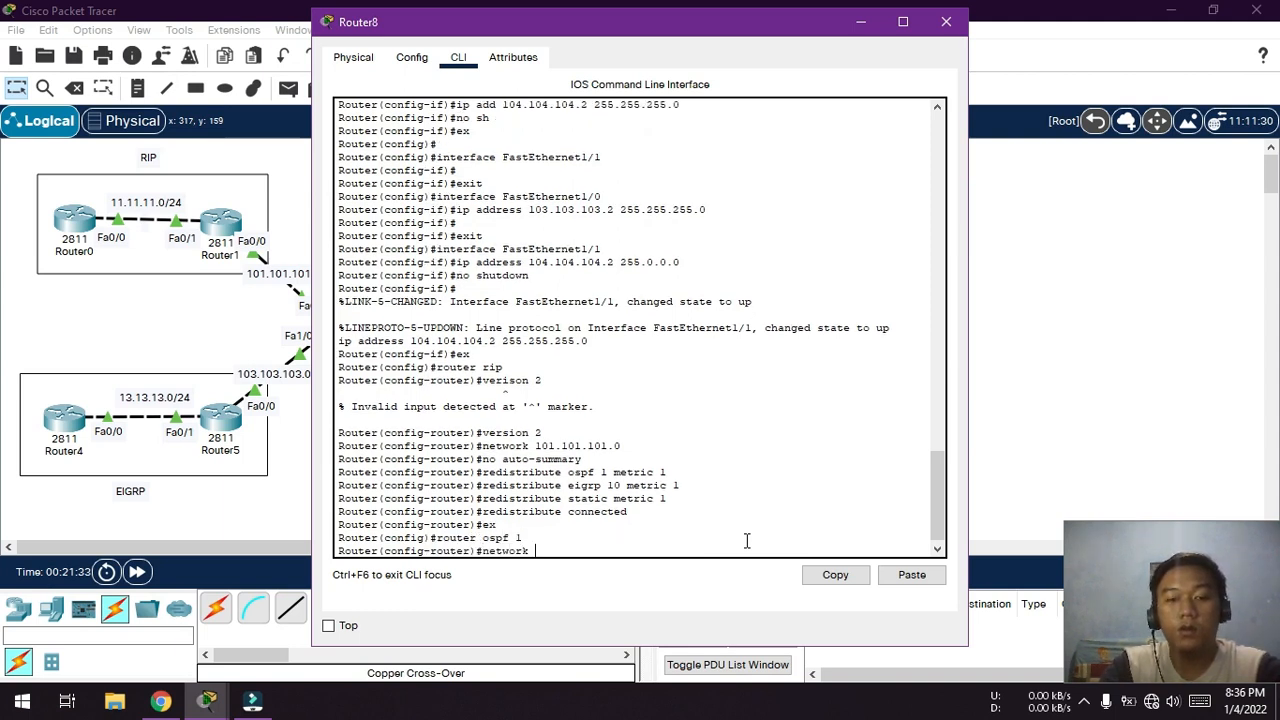
pyautogui.write('102.102.102.0 0.0.0.255 area 0')
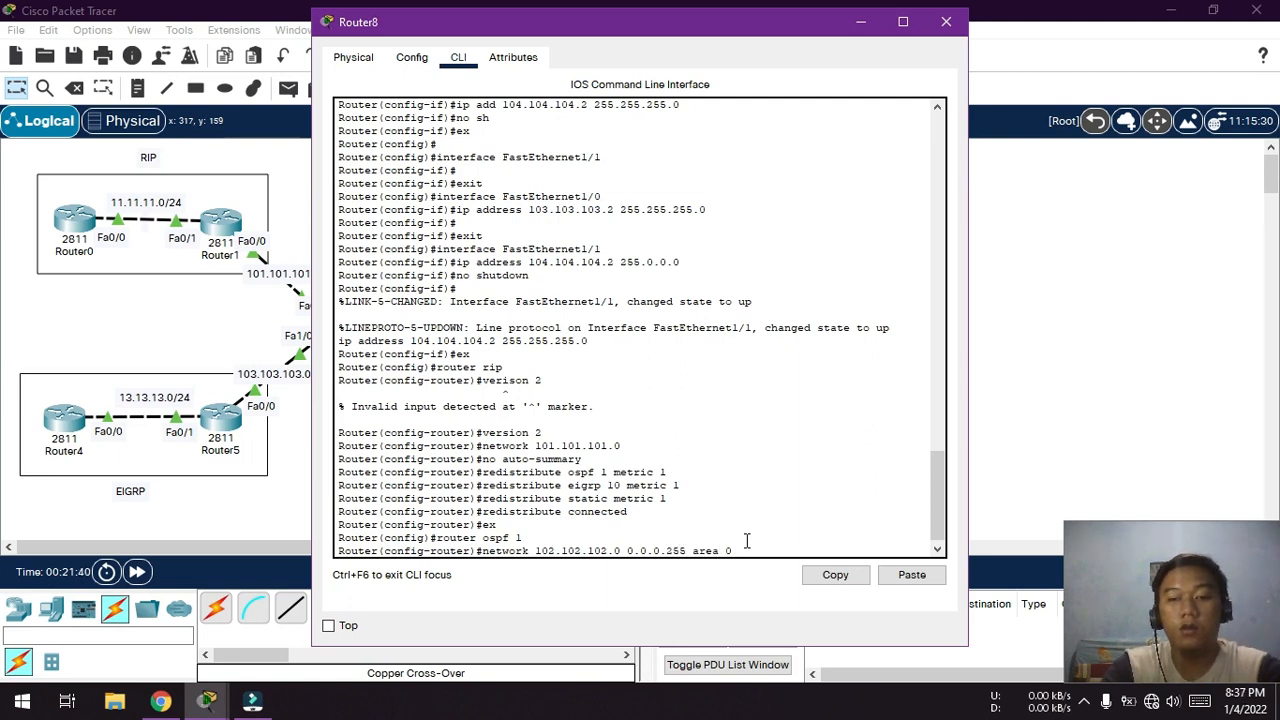
pyautogui.press('Return')
pyautogui.write('redistribute ')
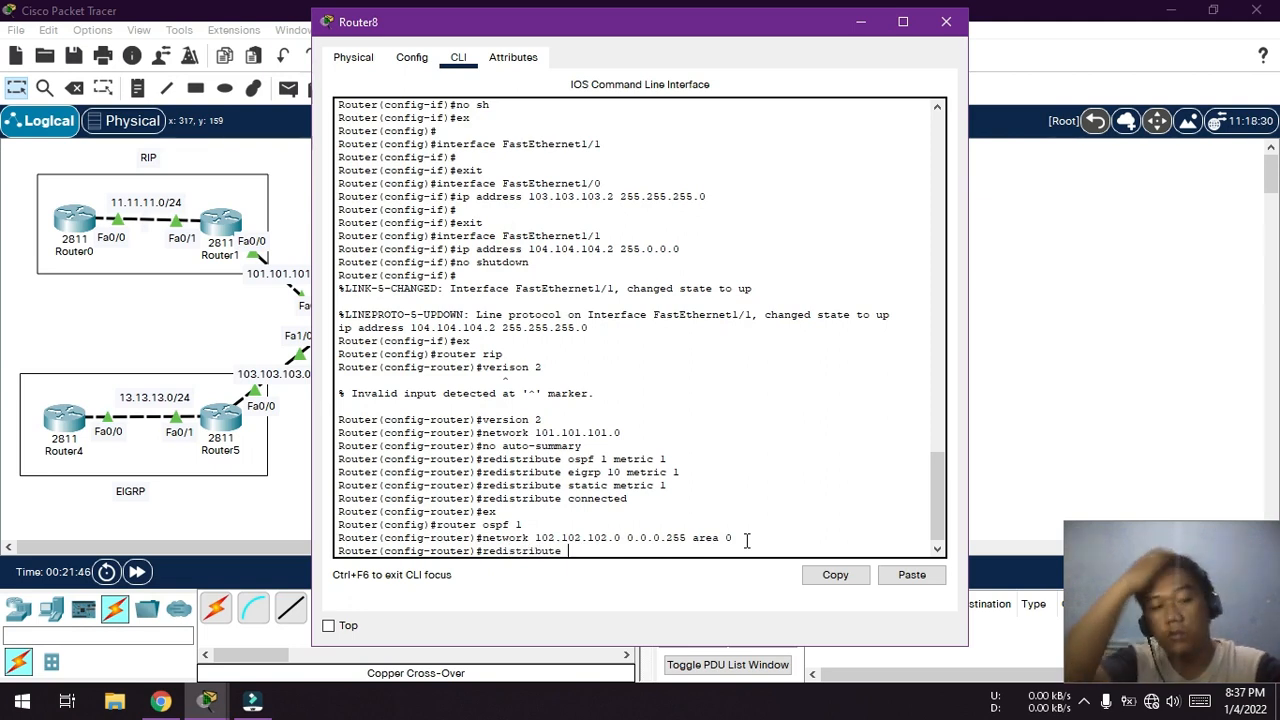
pyautogui.write('rip ')
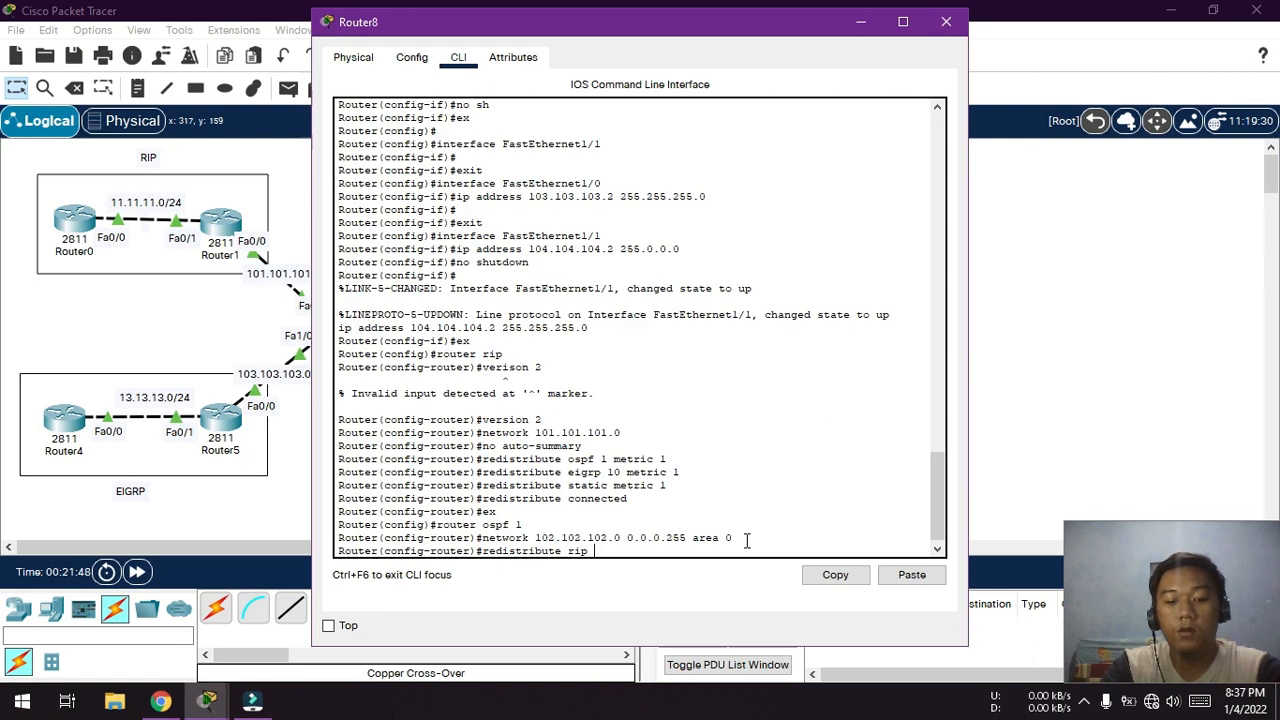
pyautogui.write('subnet')
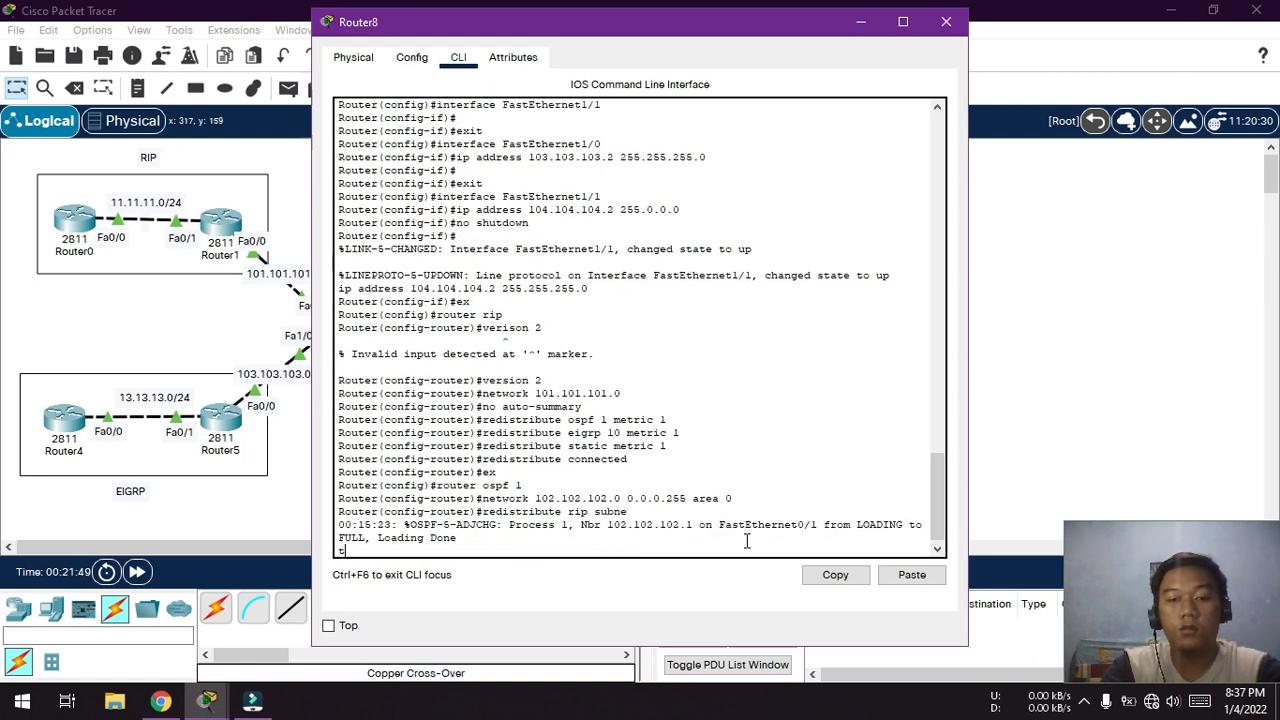
pyautogui.press('BackSpace')
pyautogui.press('BackSpace')
pyautogui.press('BackSpace')
pyautogui.press('BackSpace')
pyautogui.press('BackSpace')
pyautogui.press('BackSpace')
pyautogui.press('BackSpace')
pyautogui.press('BackSpace')
pyautogui.press('BackSpace')
pyautogui.press('BackSpace')
pyautogui.press('BackSpace')
pyautogui.press('BackSpace')
pyautogui.press('BackSpace')
pyautogui.press('BackSpace')
pyautogui.press('BackSpace')
pyautogui.press('BackSpace')
pyautogui.press('BackSpace')
pyautogui.press('BackSpace')
pyautogui.press('BackSpace')
pyautogui.press('BackSpace')
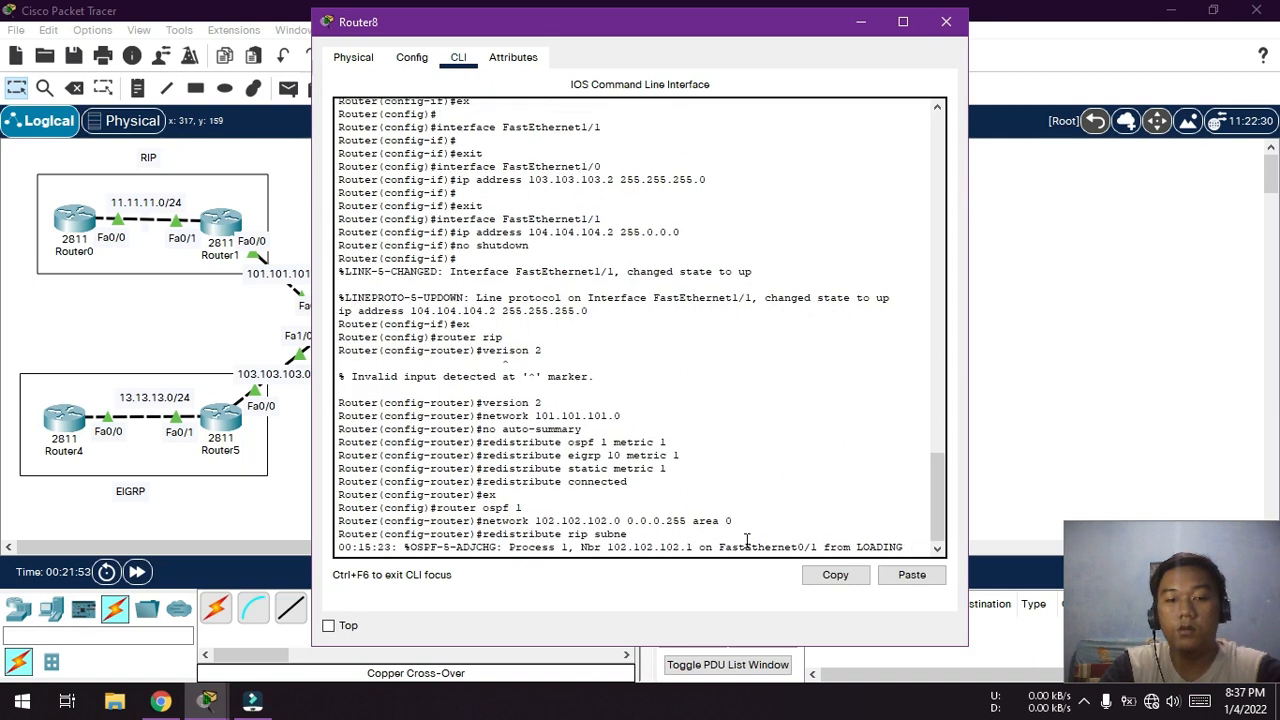
pyautogui.press('Return')
# - Redistribute RIP routes with subnets into Router8's OSPF process 1
pyautogui.write('redistribute')
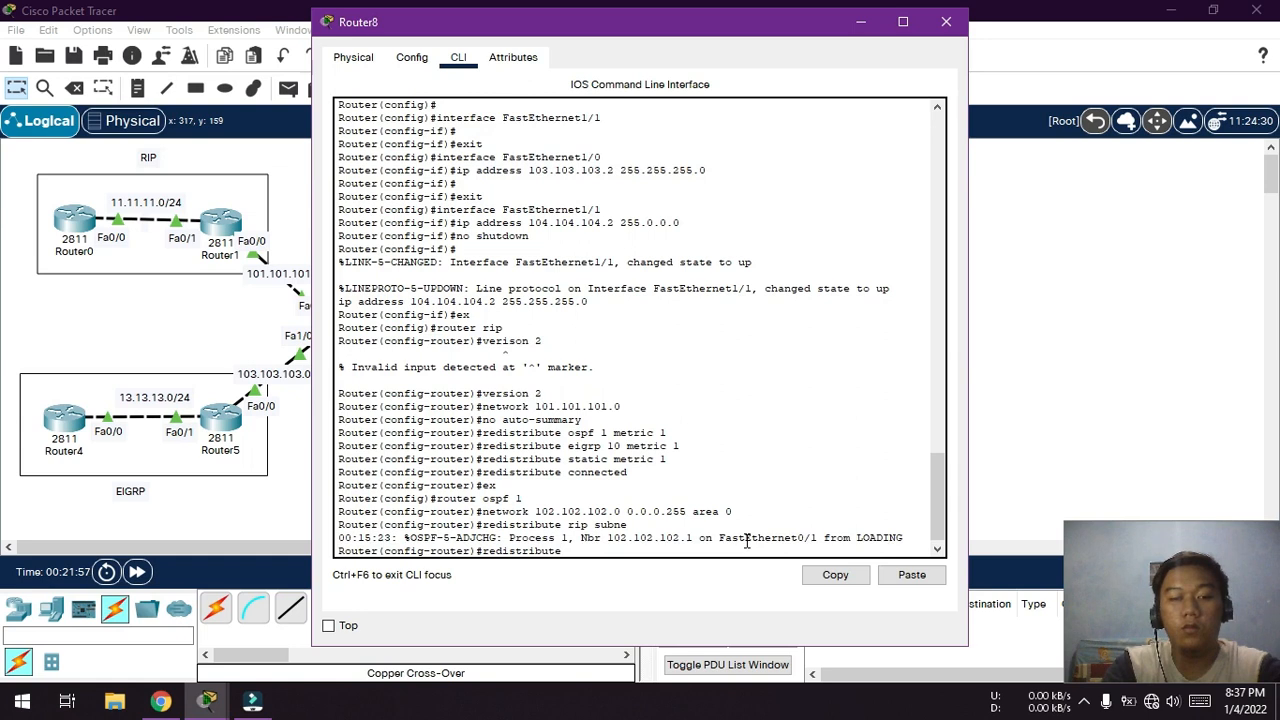
pyautogui.write(' rip subnets')
pyautogui.press('Return')
# - Redistribute EIGRP 10 routes with subnets into Router8's OSPF process 1
pyautogui.press('Up')
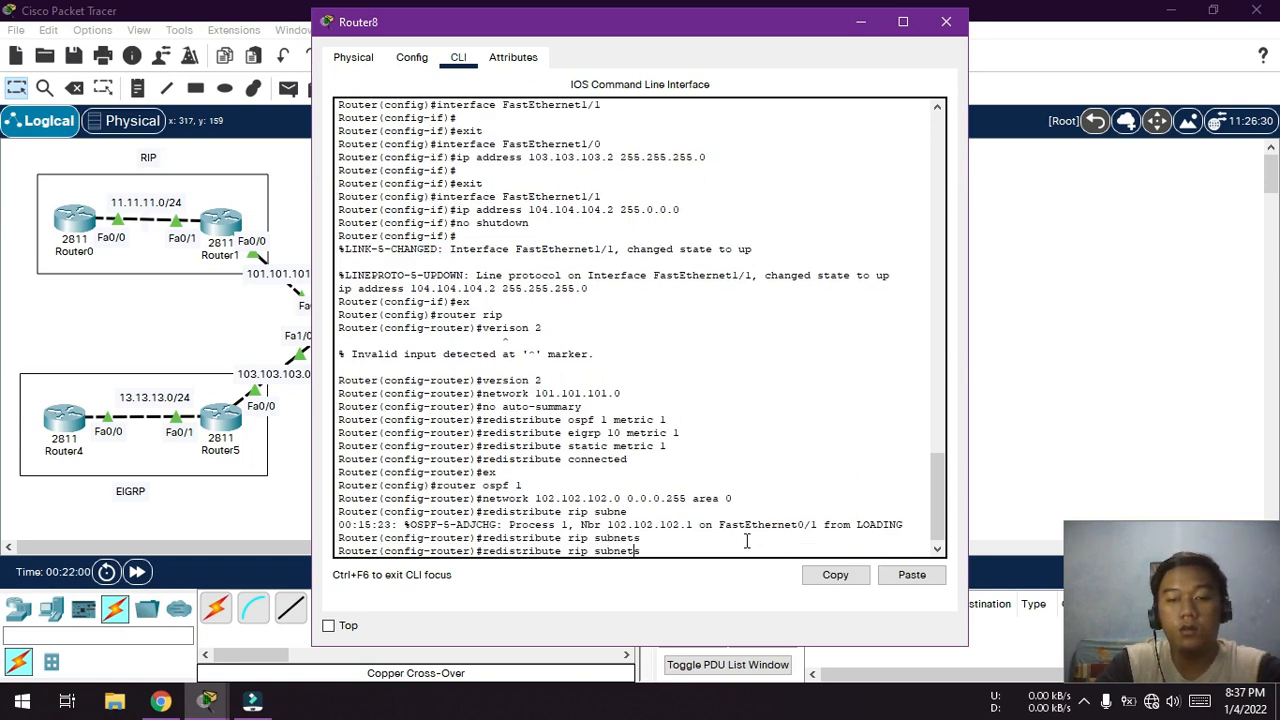
pyautogui.press('BackSpace')
pyautogui.press('BackSpace')
pyautogui.press('BackSpace')
pyautogui.write('eigrp 10')
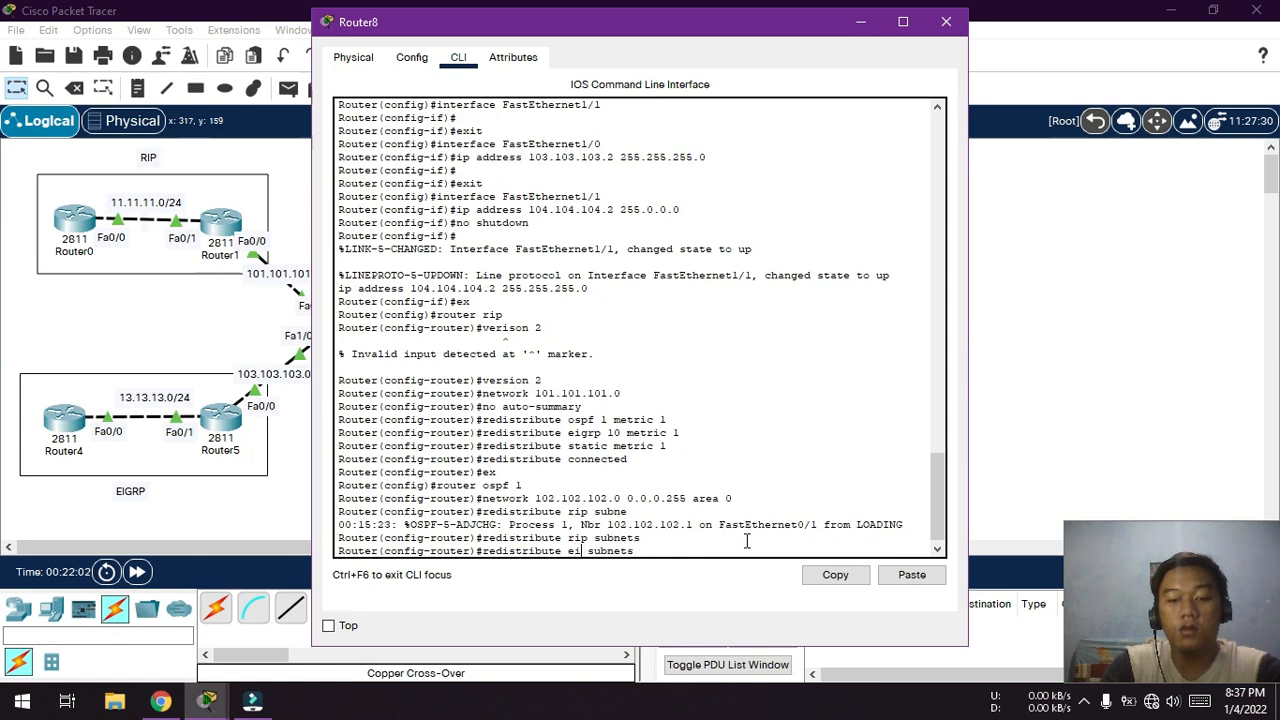
pyautogui.press('Return')
# - Redistribute static routes with subnets into Router8's OSPF process 1
pyautogui.press('Up')
pyautogui.press('BackSpace')
pyautogui.press('BackSpace')
pyautogui.press('BackSpace')
pyautogui.press('BackSpace')
pyautogui.press('BackSpace')
pyautogui.press('BackSpace')
pyautogui.press('BackSpace')
pyautogui.press('BackSpace')
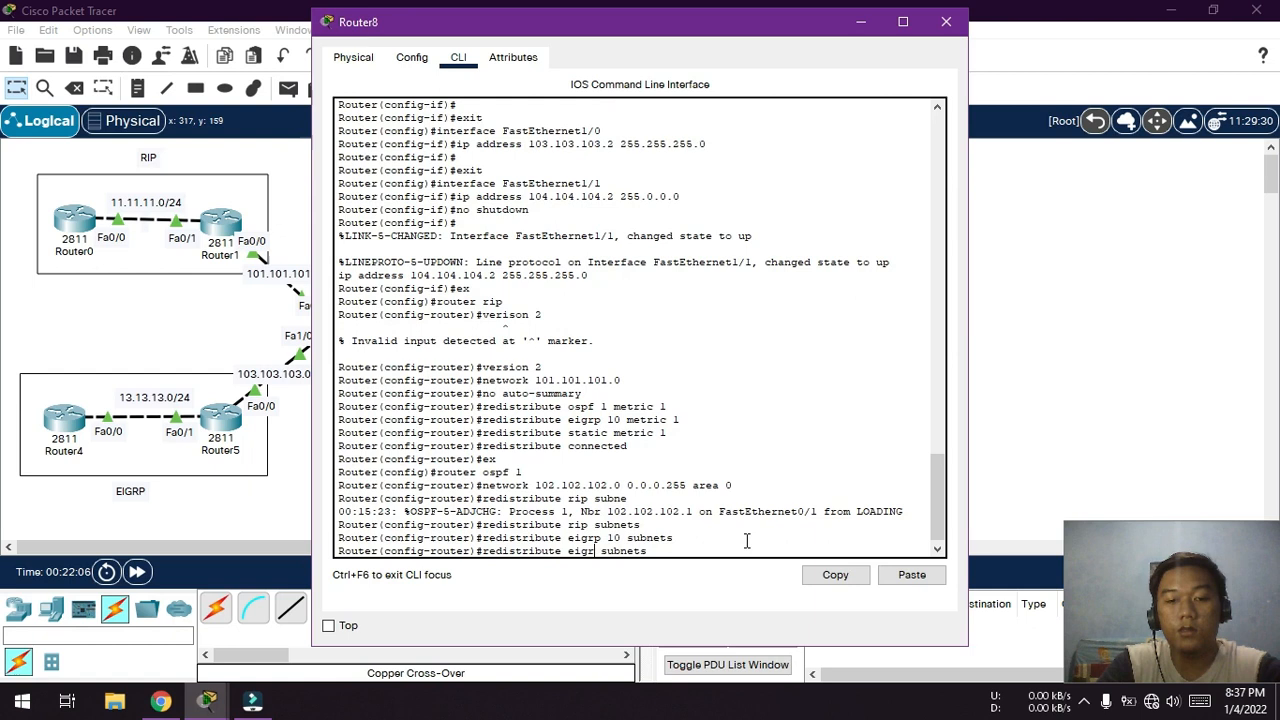
pyautogui.write('stati')
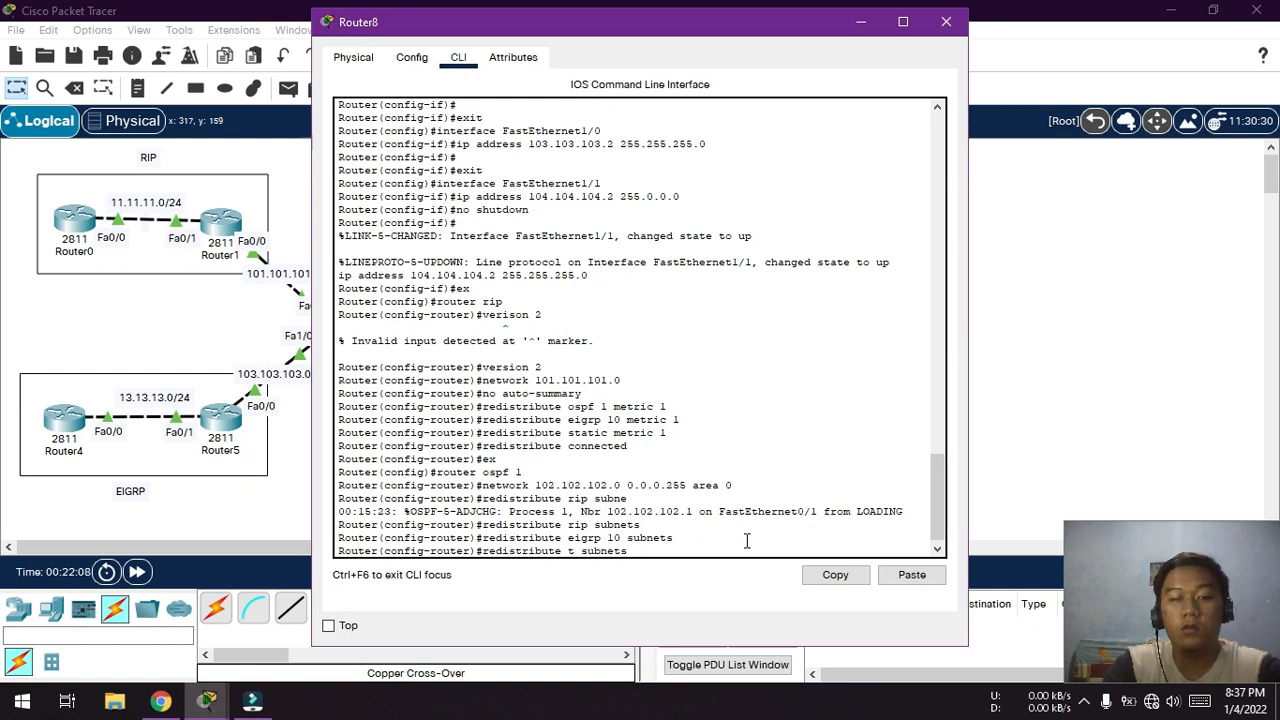
pyautogui.write('c')
pyautogui.press('Return')
# - Redistribute connected routes with subnets into Router8's OSPF process 1 and leave the OSPF configuration
pyautogui.press('Up')
pyautogui.press('Left')
pyautogui.press('Left')
pyautogui.press('Left')
pyautogui.press('Left')
pyautogui.press('Left')
pyautogui.press('Left')
pyautogui.press('Left')
pyautogui.press('Left')
pyautogui.press('BackSpace')
pyautogui.press('BackSpace')
pyautogui.press('BackSpace')
pyautogui.press('BackSpace')
pyautogui.press('BackSpace')
pyautogui.press('BackSpace')
pyautogui.write('connect')
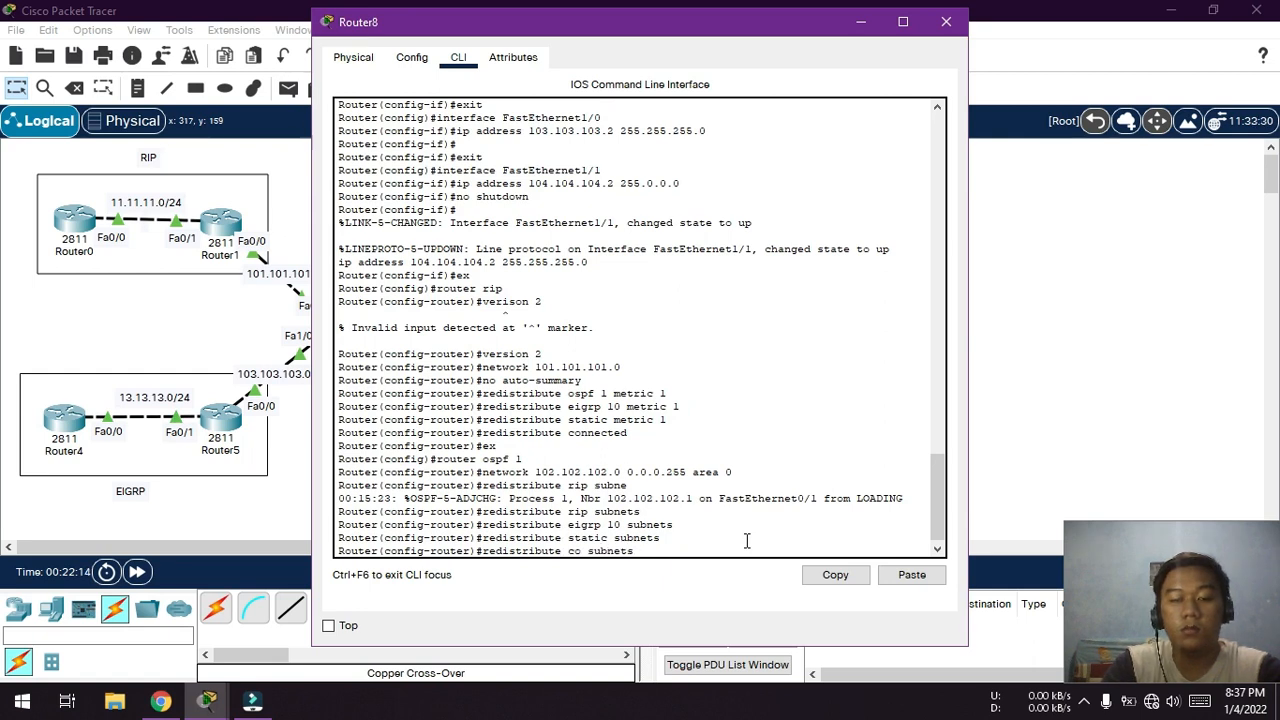
pyautogui.write('ed')
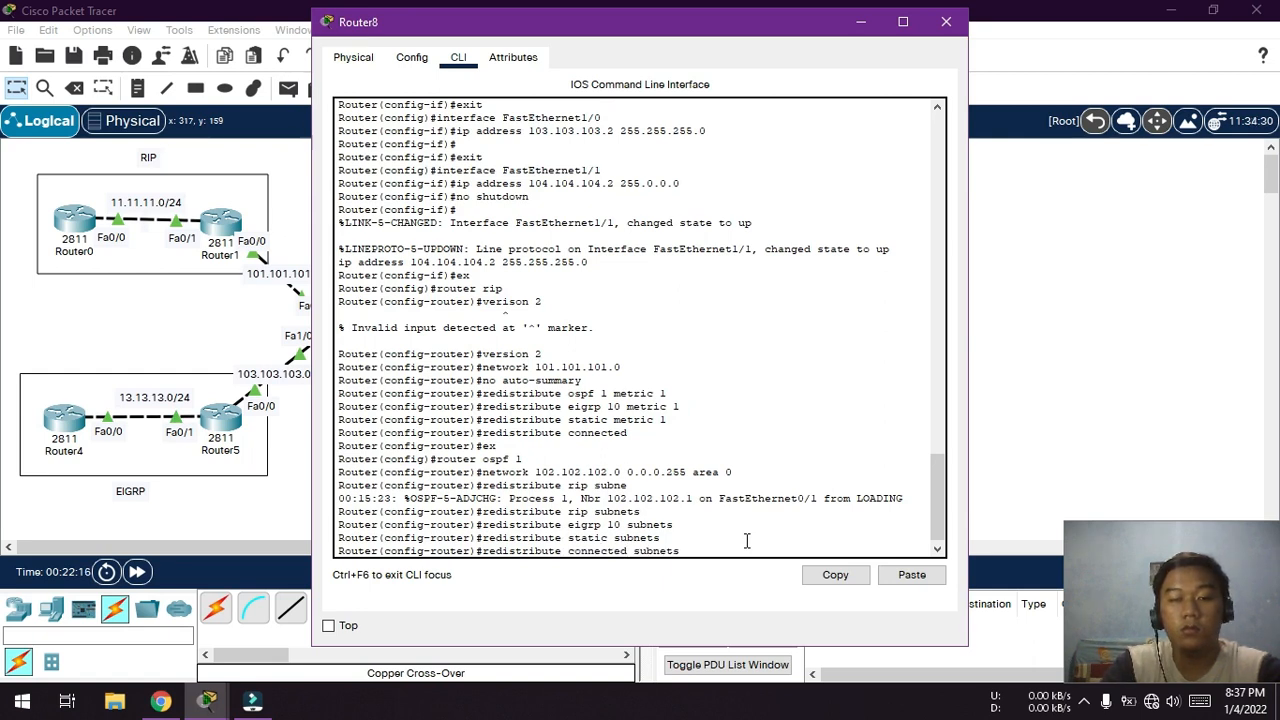
pyautogui.press('Return')
pyautogui.write('ex')
pyautogui.press('Return')
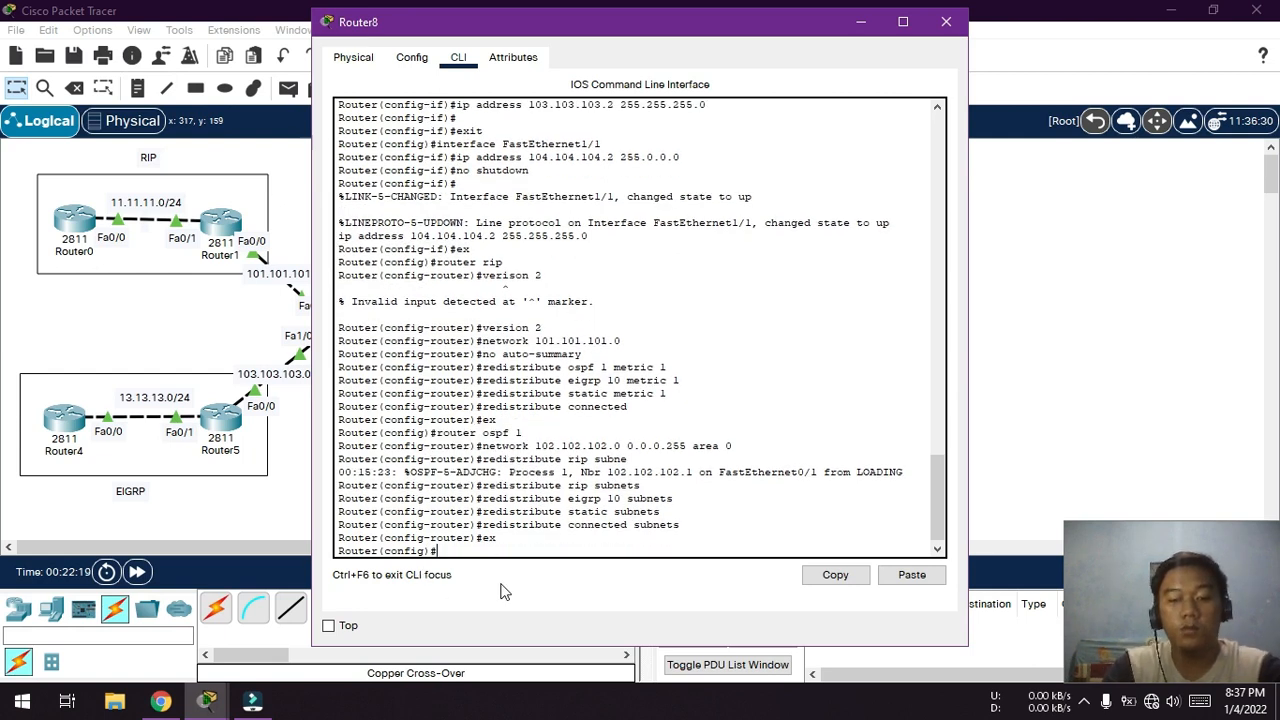
# - Start EIGRP 10 on Router8, advertising network 103.103.103.0 with automatic summarization disabled
pyautogui.write('router eigrp 10')
pyautogui.press('Return')
pyautogui.write('network 1')
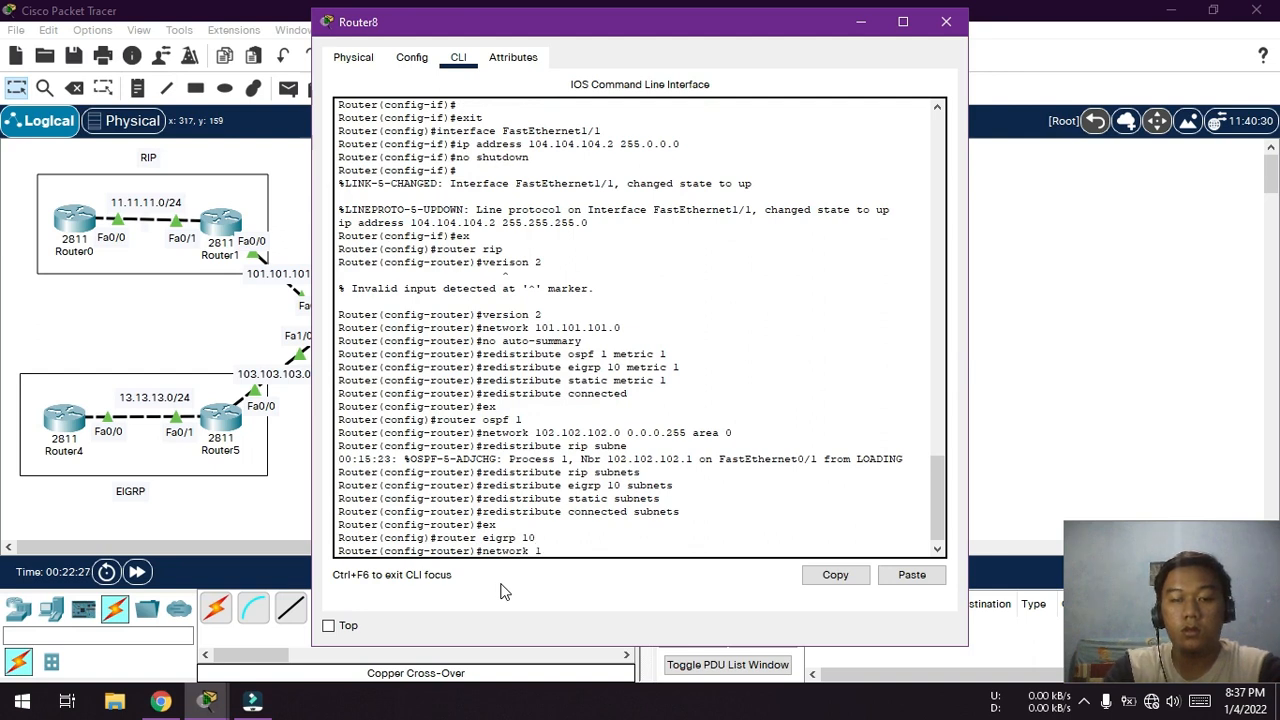
pyautogui.write('03.103.103.0')
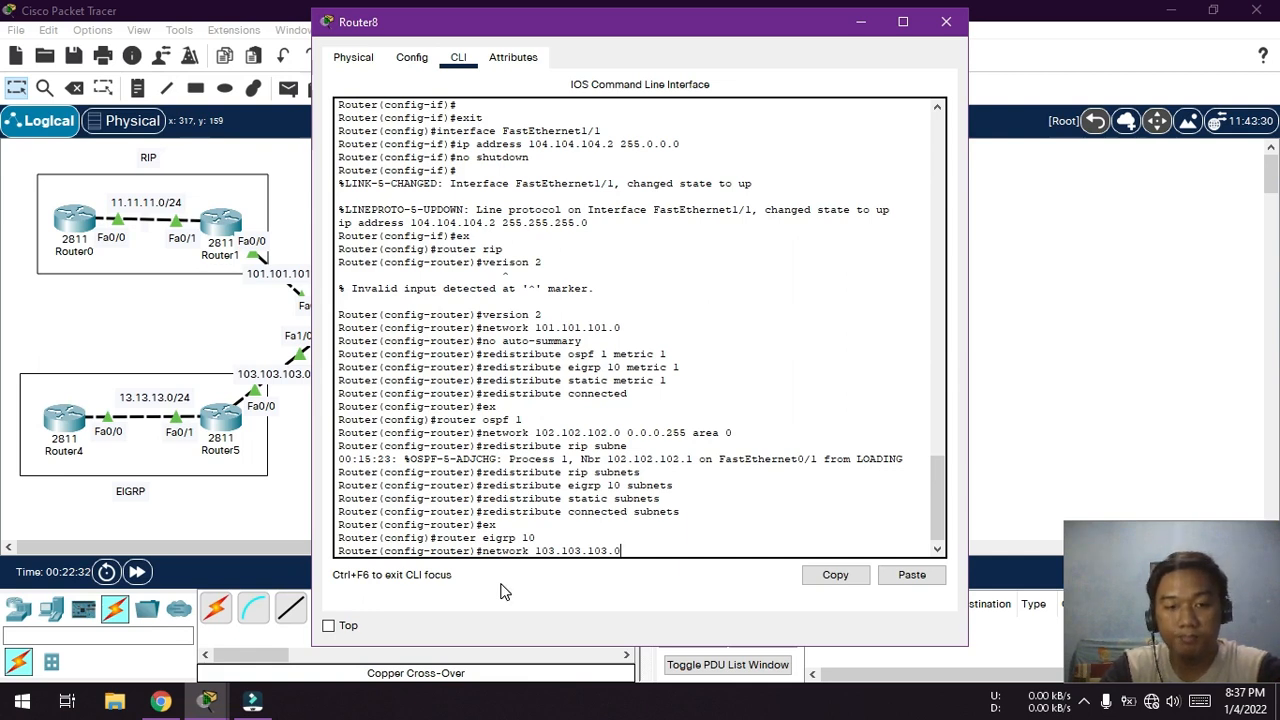
pyautogui.press('Return')
pyautogui.press('Return')
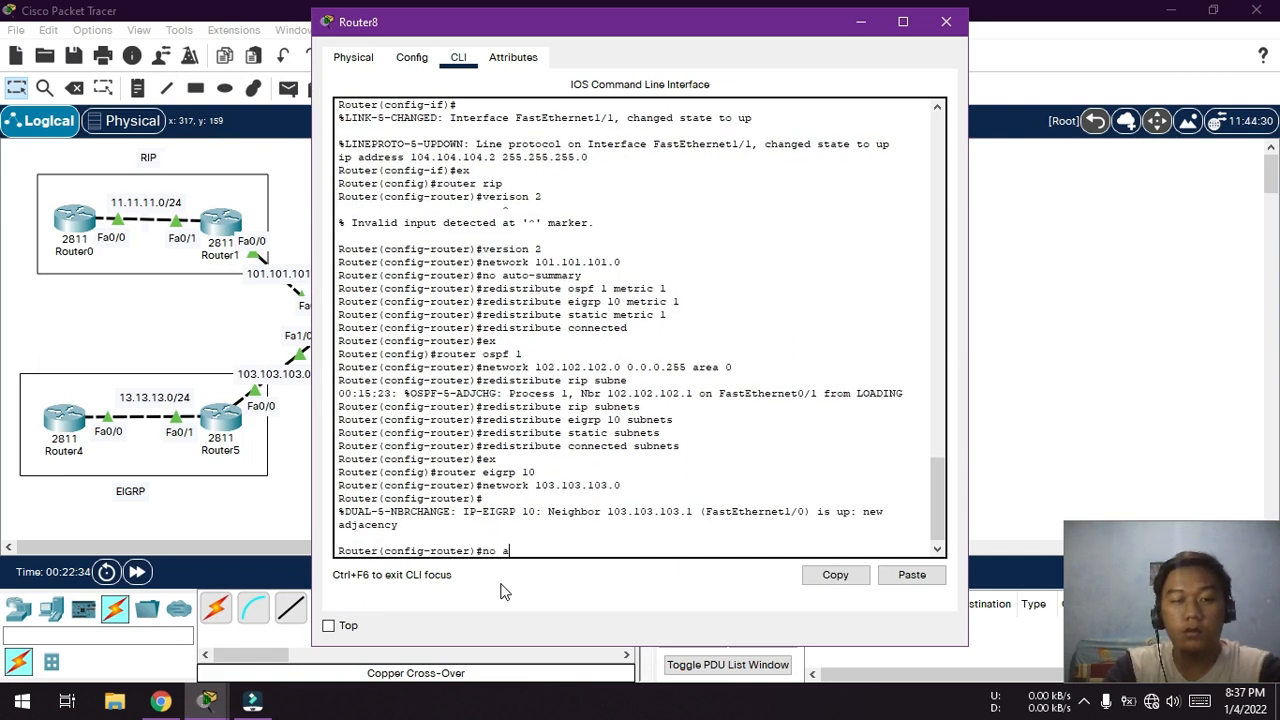
pyautogui.write('no auto-summary')
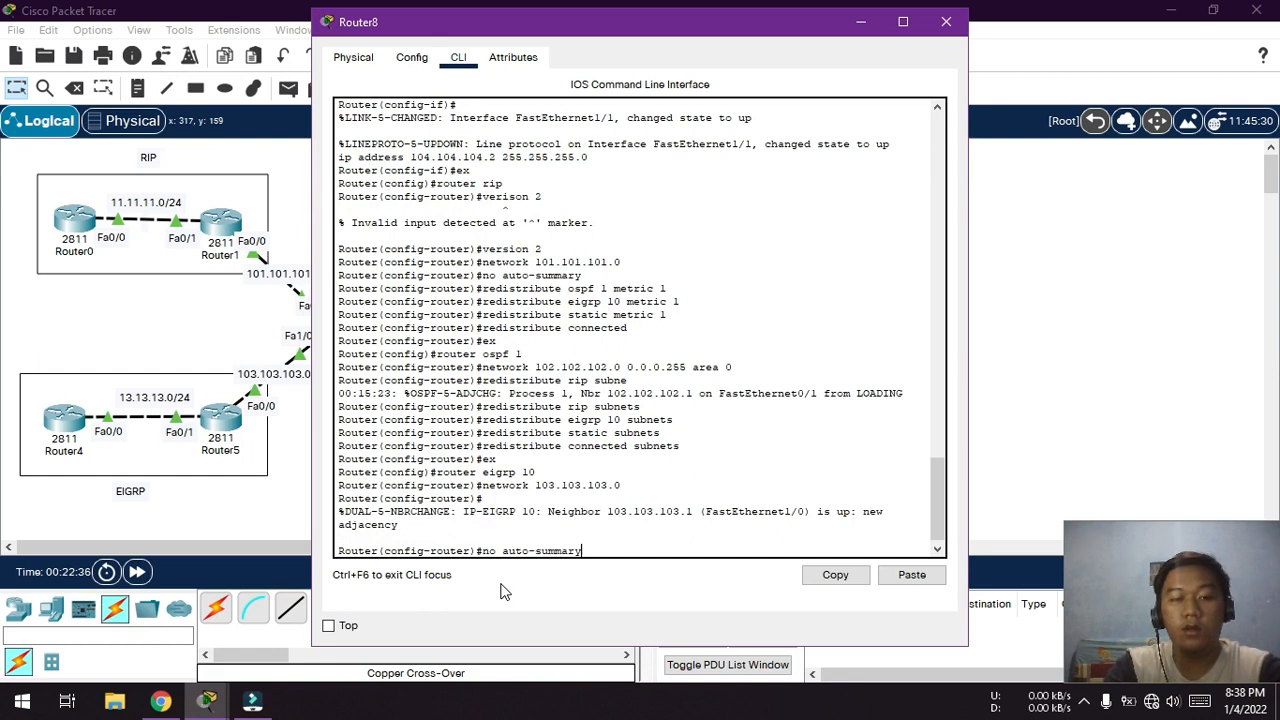
pyautogui.press('Return')
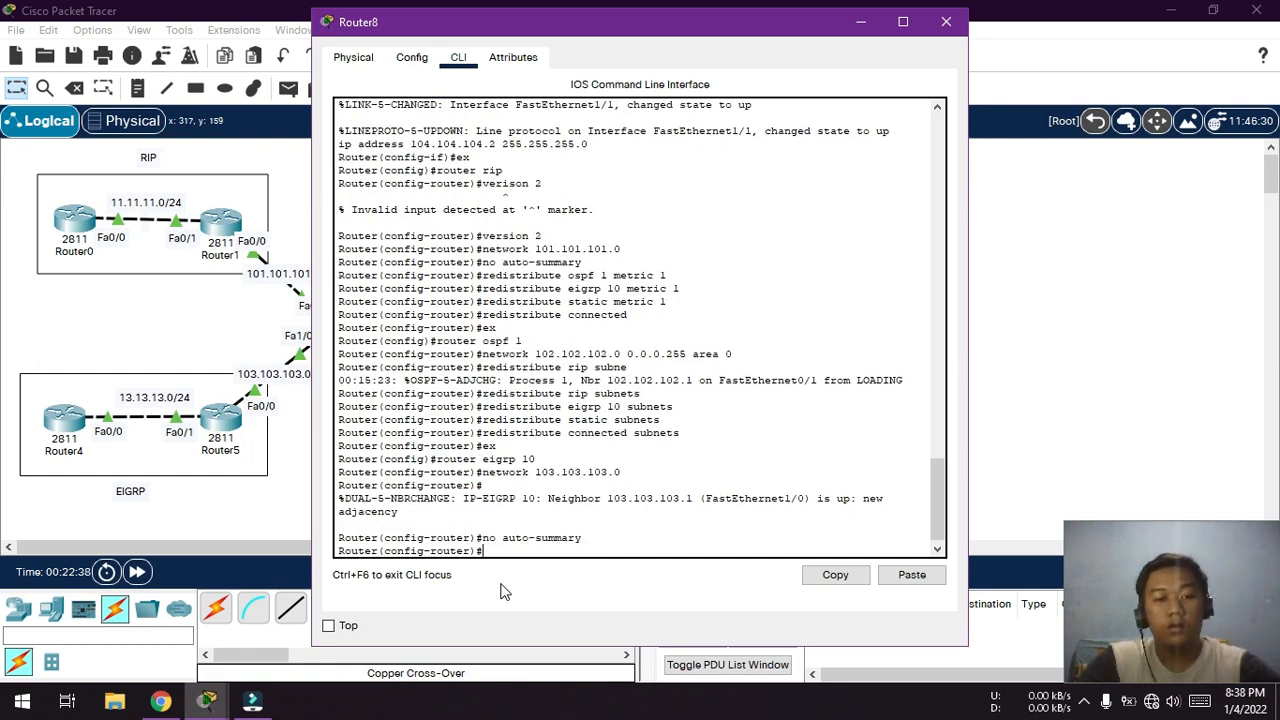
# - Redistribute RIP routes into Router8's EIGRP 10 with metric 1 1 1 1 1
pyautogui.write('redistribute rip')
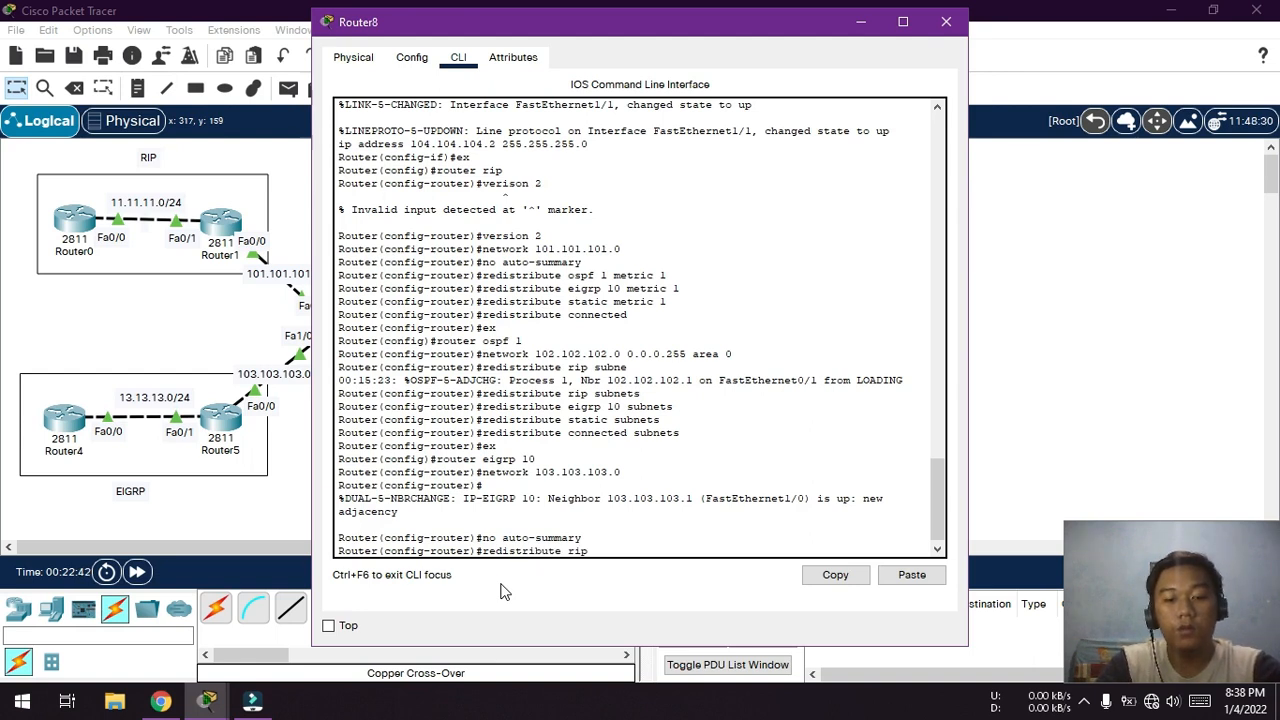
pyautogui.write(' metri')
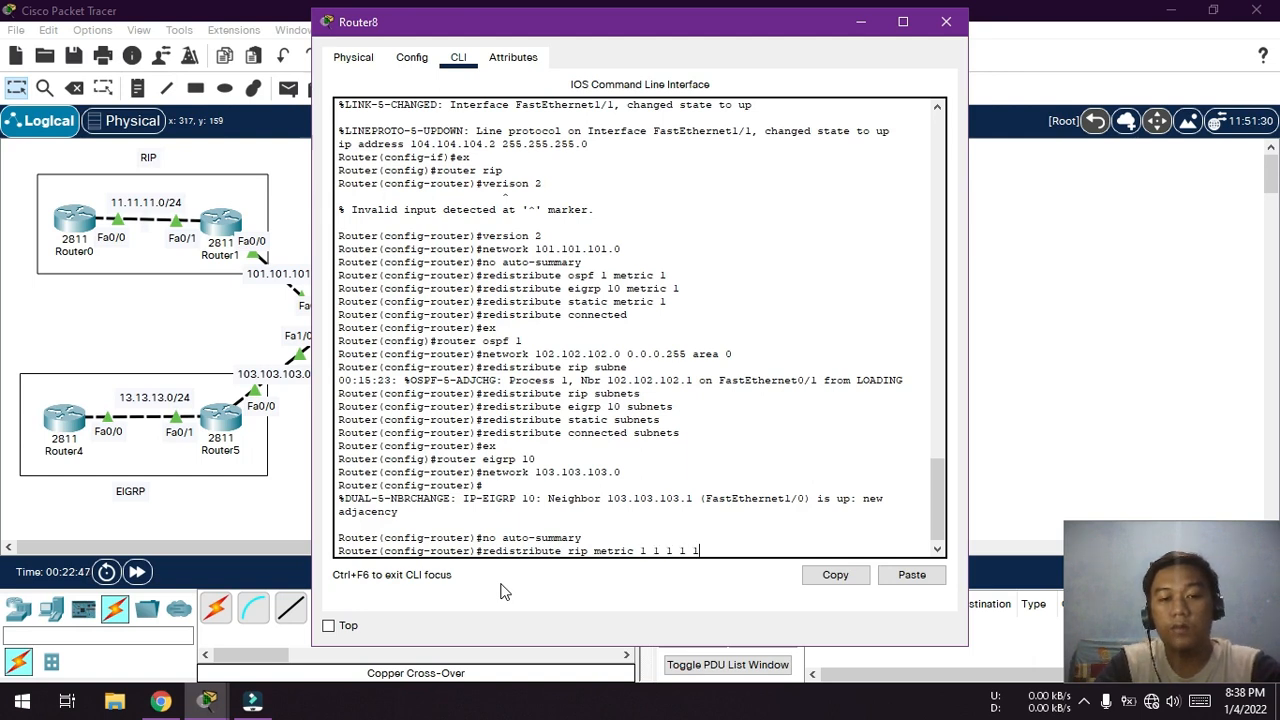
pyautogui.write('c 1 1 1 1 1')
pyautogui.press('Return')
# - Redistribute OSPF process 1 routes into Router8's EIGRP 10 with metric 1 1 1 1 1
pyautogui.press('Up')
pyautogui.press('Left')
pyautogui.press('Left')
pyautogui.press('Left')
pyautogui.press('Left')
pyautogui.press('Left')
pyautogui.press('Left')
pyautogui.press('Left')
pyautogui.press('Left')
pyautogui.press('Left')
pyautogui.press('Left')
pyautogui.press('Left')
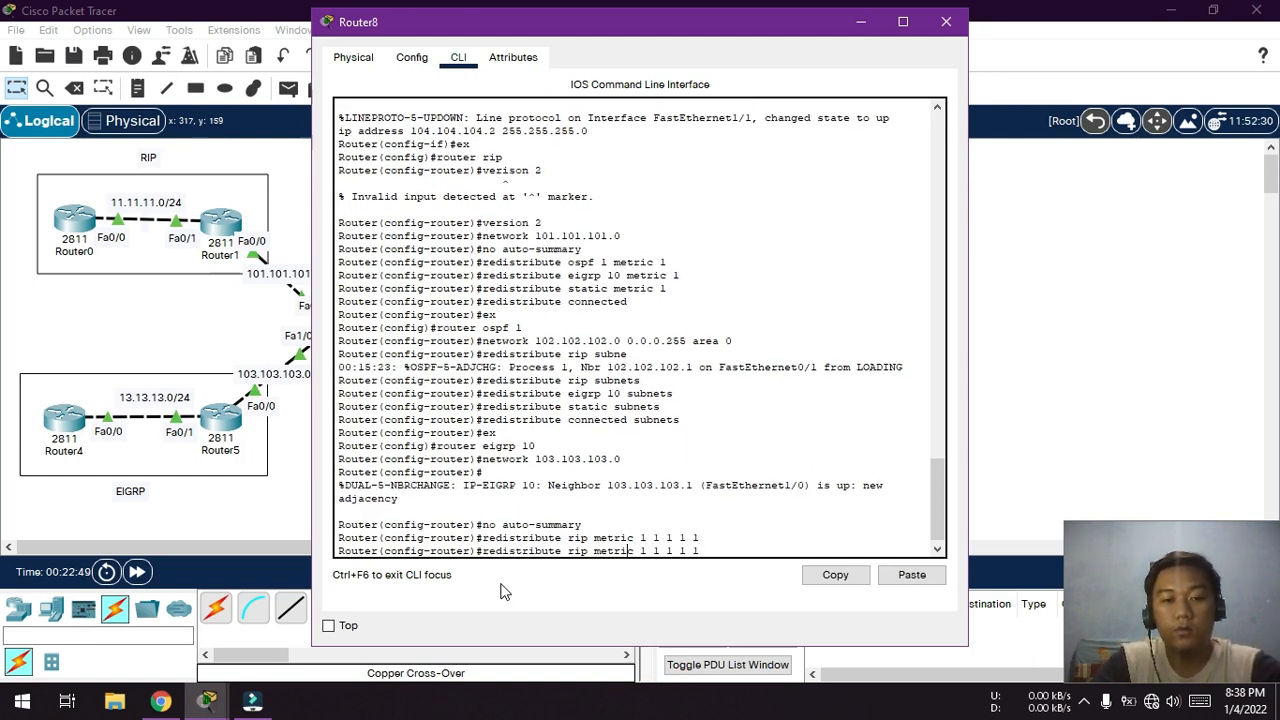
pyautogui.press('BackSpace')
pyautogui.press('BackSpace')
pyautogui.press('BackSpace')
pyautogui.write('ospf 1')
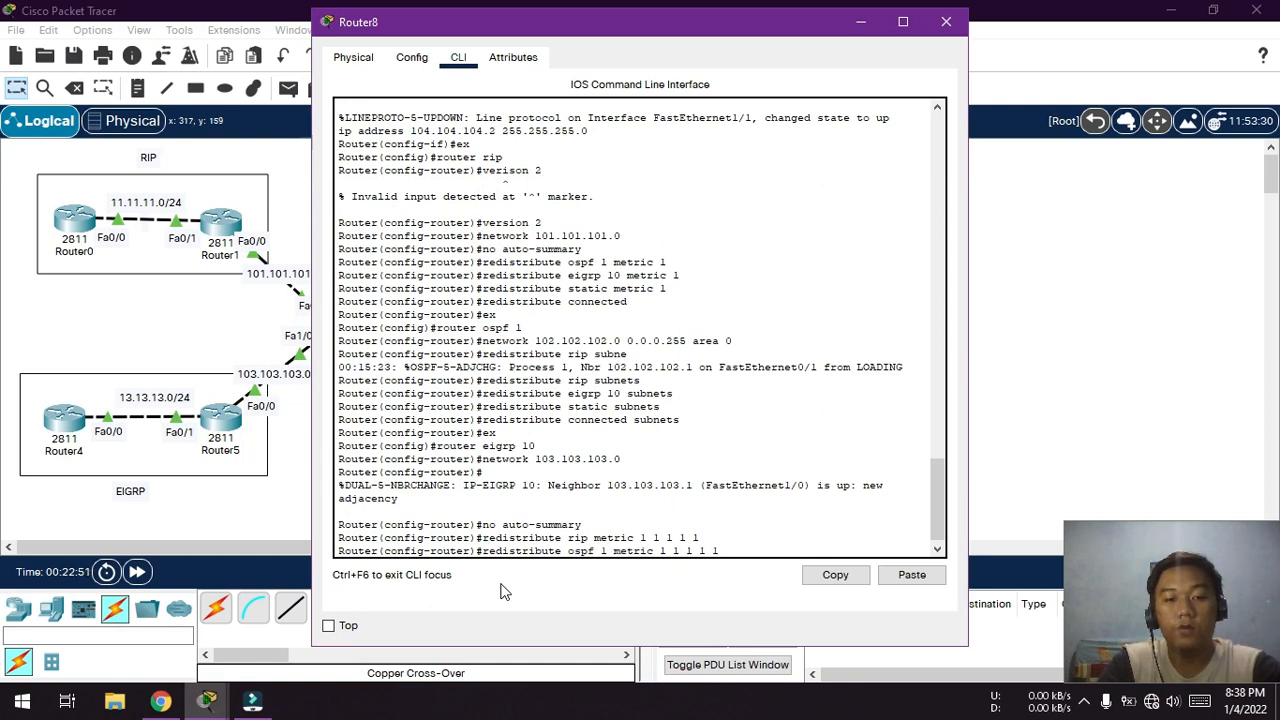
pyautogui.press('Return')
# - Redistribute static routes into Router8's EIGRP 10 with metric 1 1 1 1 1
pyautogui.press('Up')
pyautogui.press('Left')
pyautogui.press('Left')
pyautogui.press('Left')
pyautogui.press('Left')
pyautogui.press('Left')
pyautogui.press('Left')
pyautogui.press('Left')
pyautogui.press('Left')
pyautogui.press('Left')
pyautogui.press('Left')
pyautogui.press('Left')
pyautogui.press('Left')
pyautogui.press('Left')
pyautogui.press('Left')
pyautogui.press('Left')
pyautogui.press('Left')
pyautogui.press('Left')
pyautogui.press('BackSpace')
pyautogui.press('BackSpace')
pyautogui.press('BackSpace')
pyautogui.press('BackSpace')
pyautogui.press('BackSpace')
pyautogui.press('BackSpace')
pyautogui.write('static')
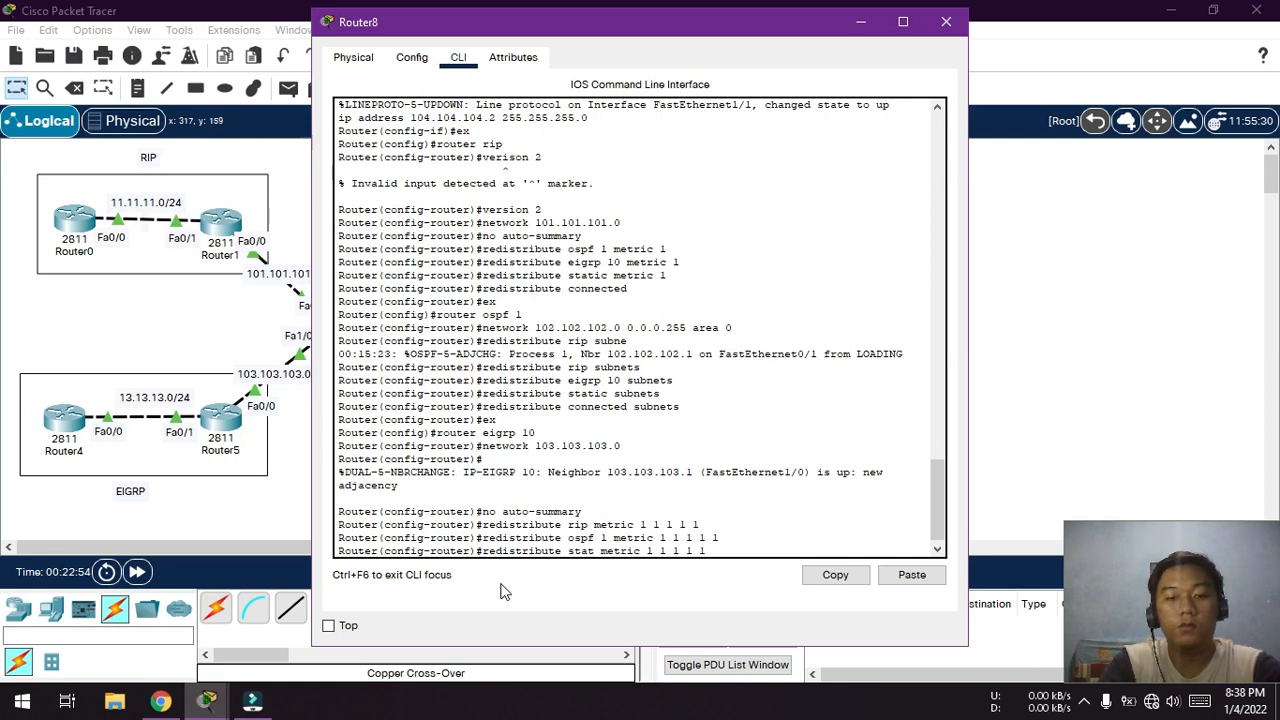
pyautogui.press('Return')
# - Redistribute connected routes into Router8's EIGRP 10, leave the EIGRP configuration and close Router8's window
pyautogui.press('Up')
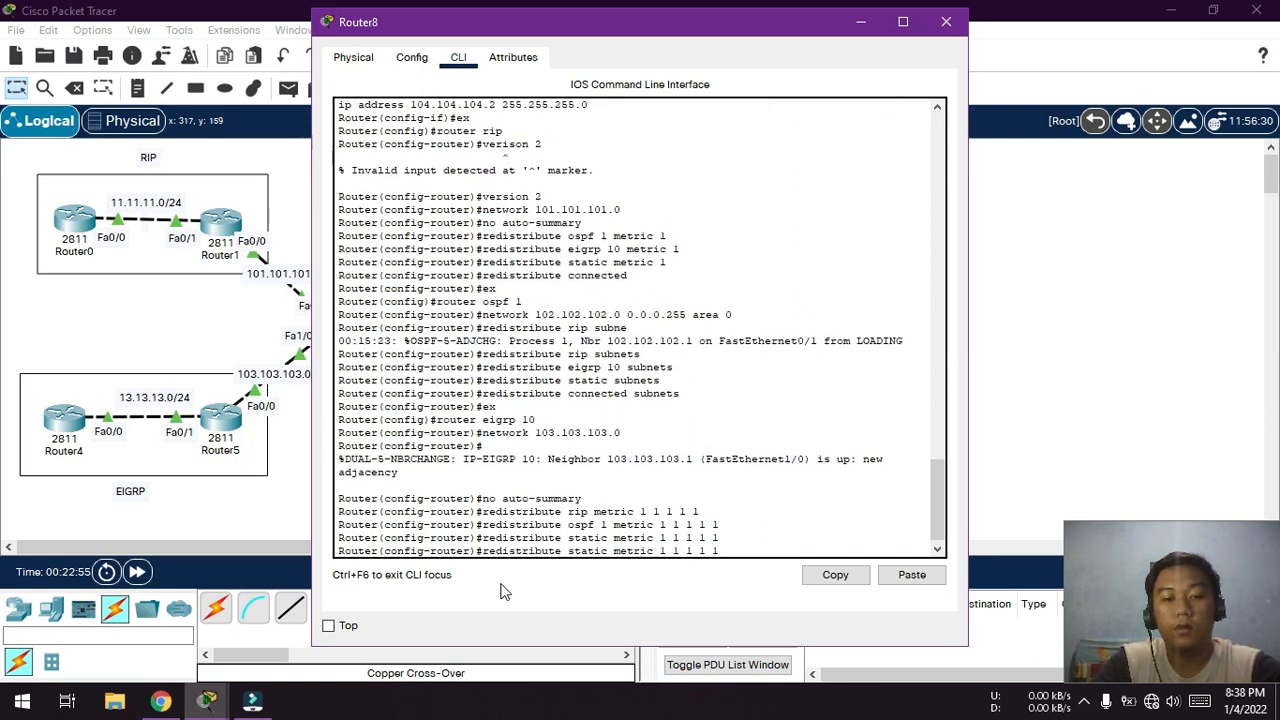
pyautogui.press('BackSpace')
pyautogui.press('BackSpace')
pyautogui.press('BackSpace')
pyautogui.press('BackSpace')
pyautogui.press('BackSpace')
pyautogui.press('BackSpace')
pyautogui.press('BackSpace')
pyautogui.press('BackSpace')
pyautogui.press('BackSpace')
pyautogui.press('BackSpace')
pyautogui.press('BackSpace')
pyautogui.press('BackSpace')
pyautogui.press('BackSpace')
pyautogui.press('BackSpace')
pyautogui.press('BackSpace')
pyautogui.press('BackSpace')
pyautogui.press('BackSpace')
pyautogui.press('BackSpace')
pyautogui.press('BackSpace')
pyautogui.press('BackSpace')
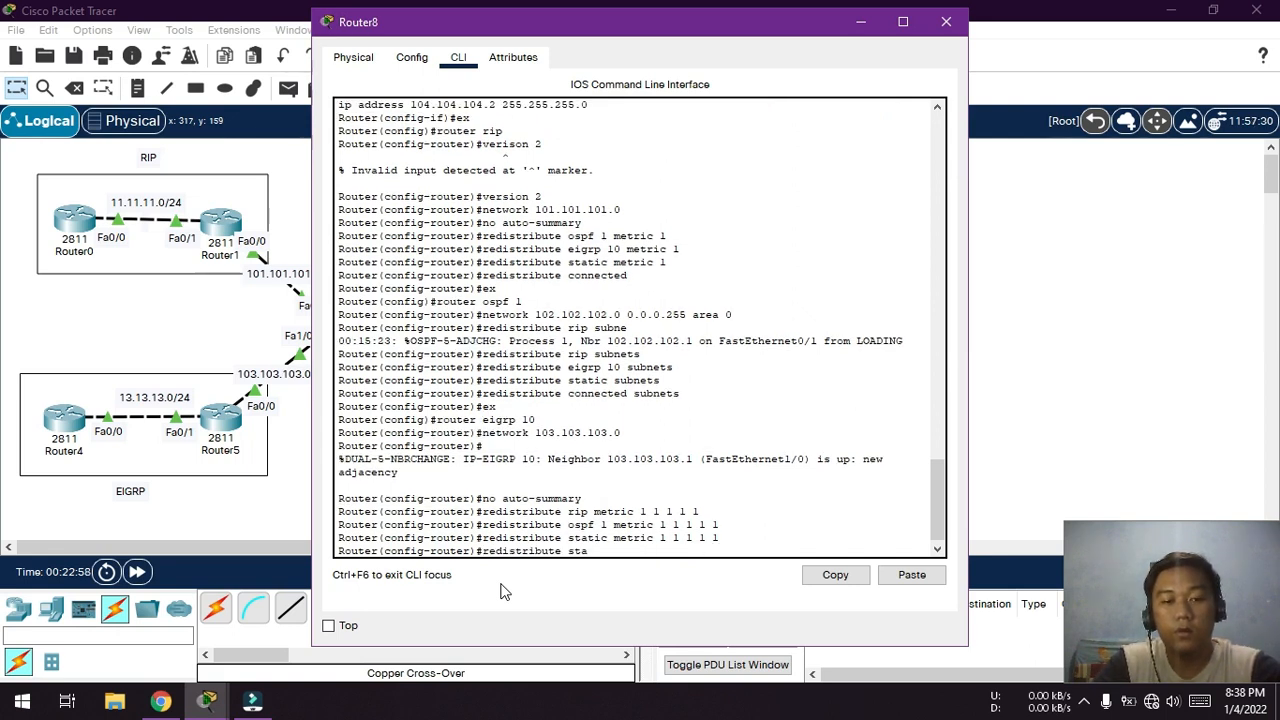
pyautogui.write('connecte')
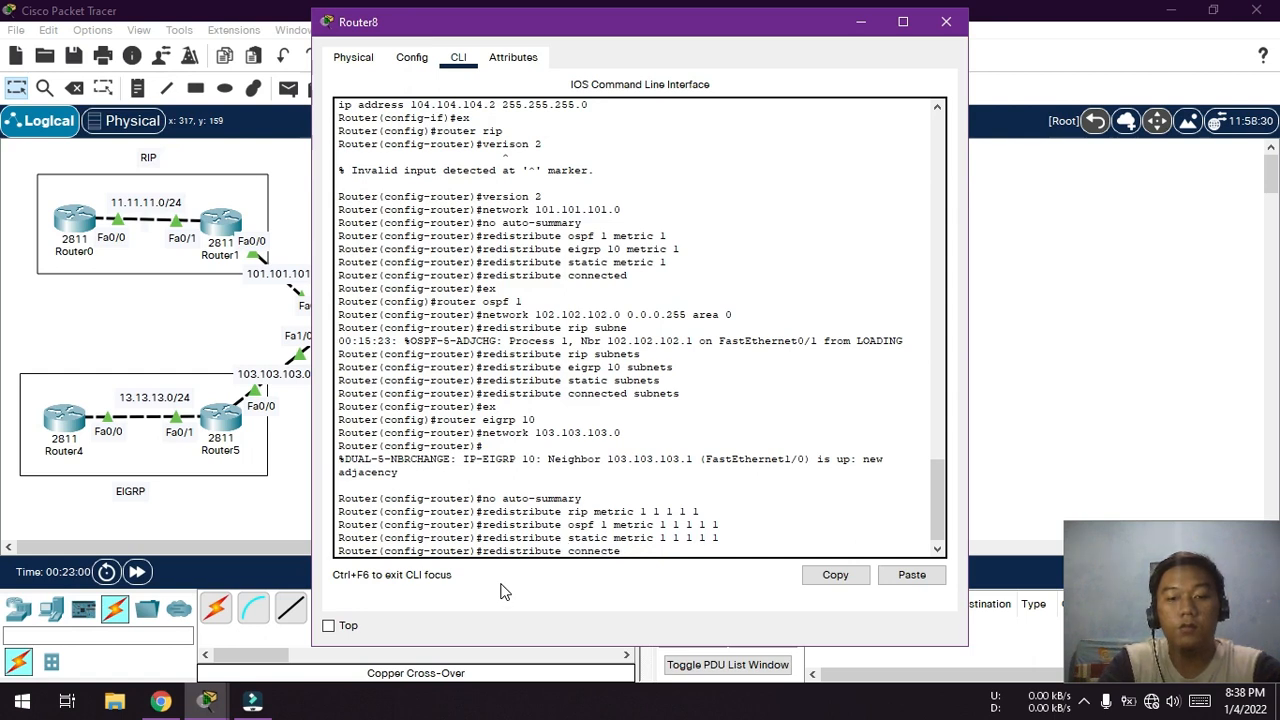
pyautogui.write('d')
pyautogui.press('Return')
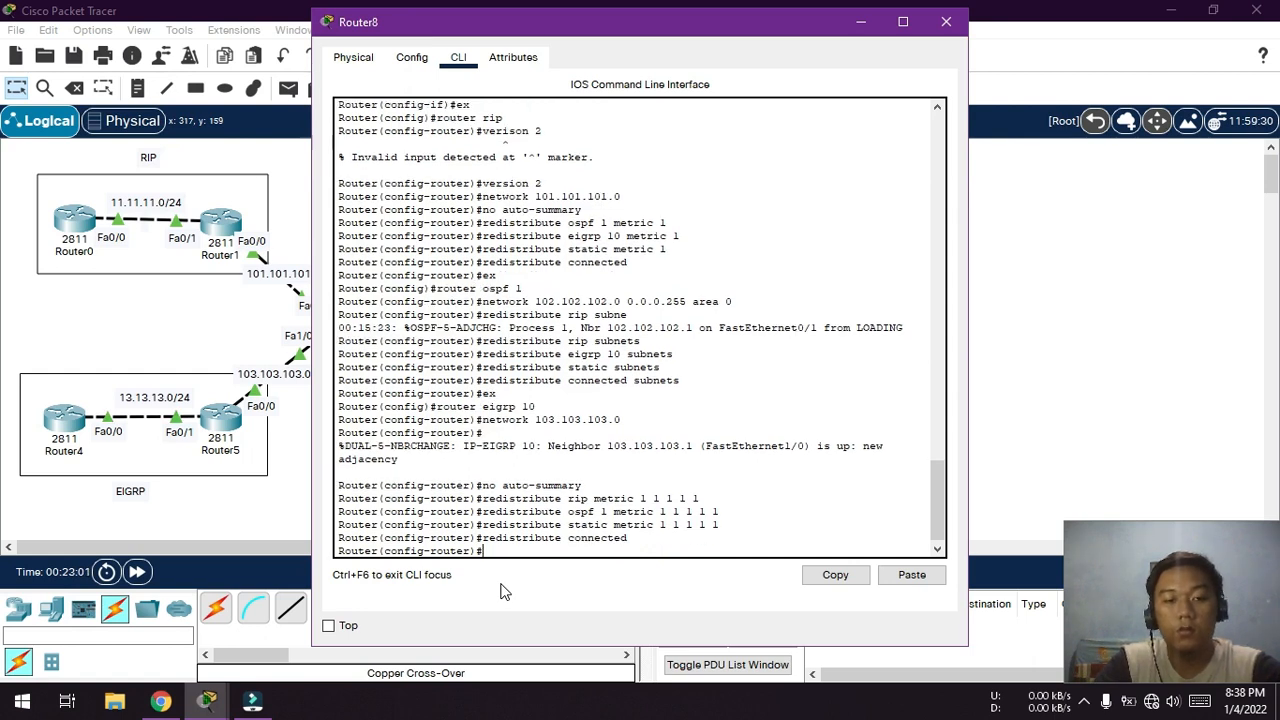
pyautogui.write('ex')
pyautogui.press('Return')
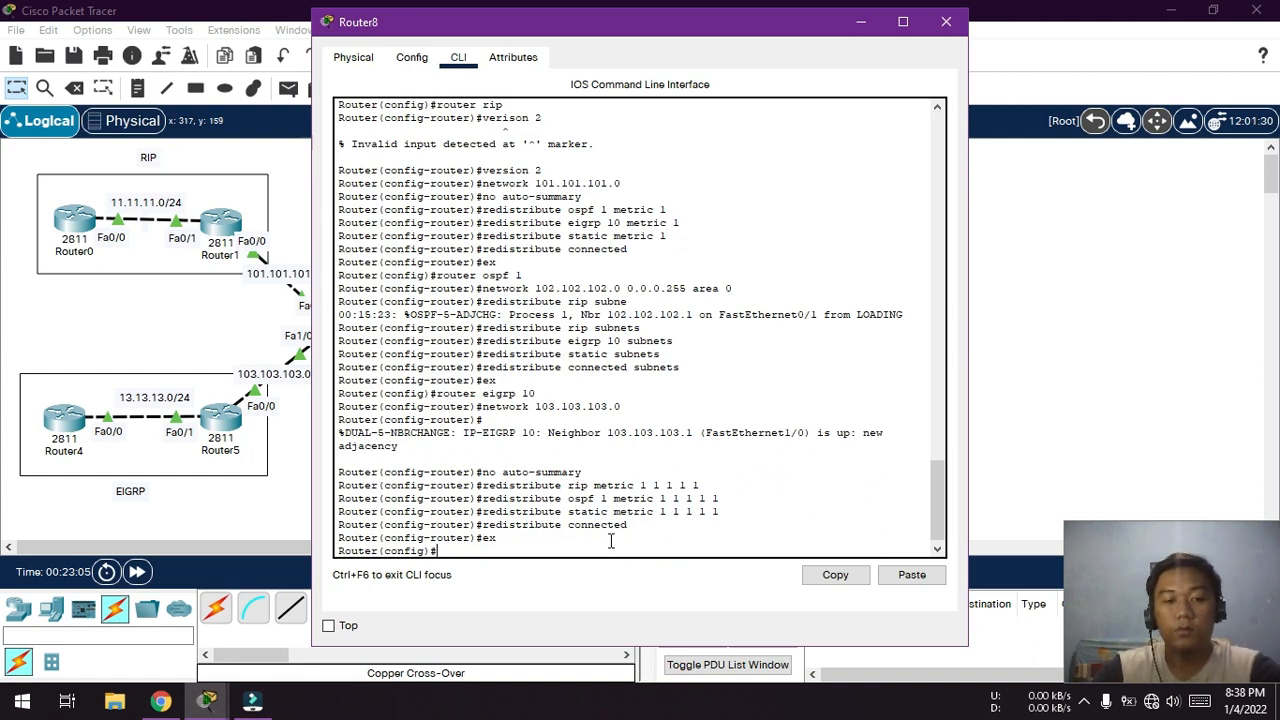
pyautogui.click(948, 22)
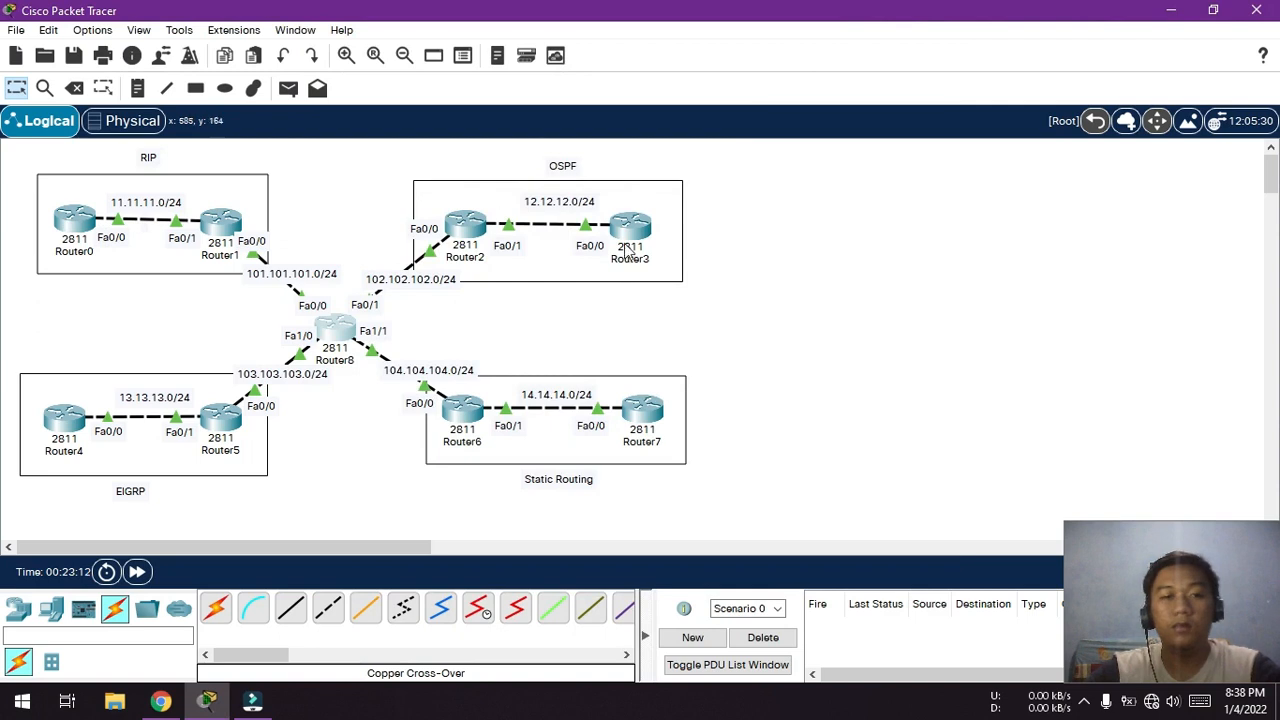
# - Leave configuration mode on Router0 and ping 12.12.12.2 in the OSPF branch
pyautogui.click(70, 228)
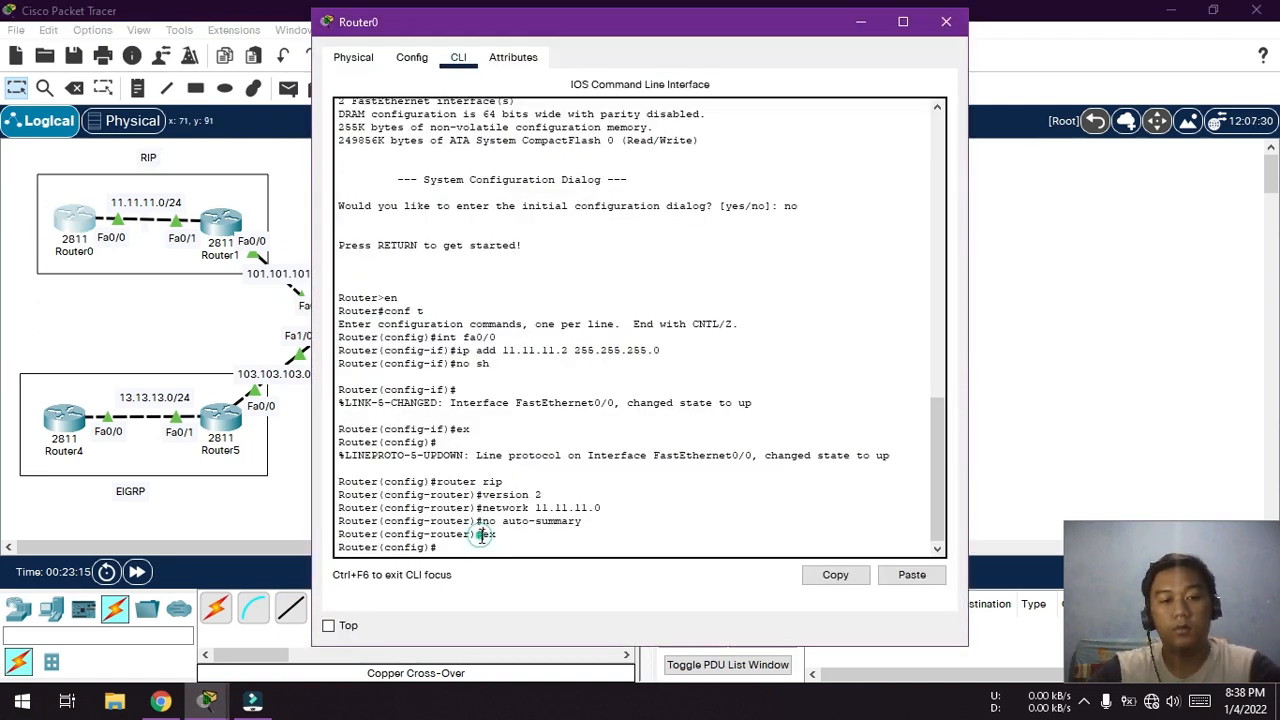
pyautogui.write('e')
pyautogui.press('Return')
pyautogui.write('e')
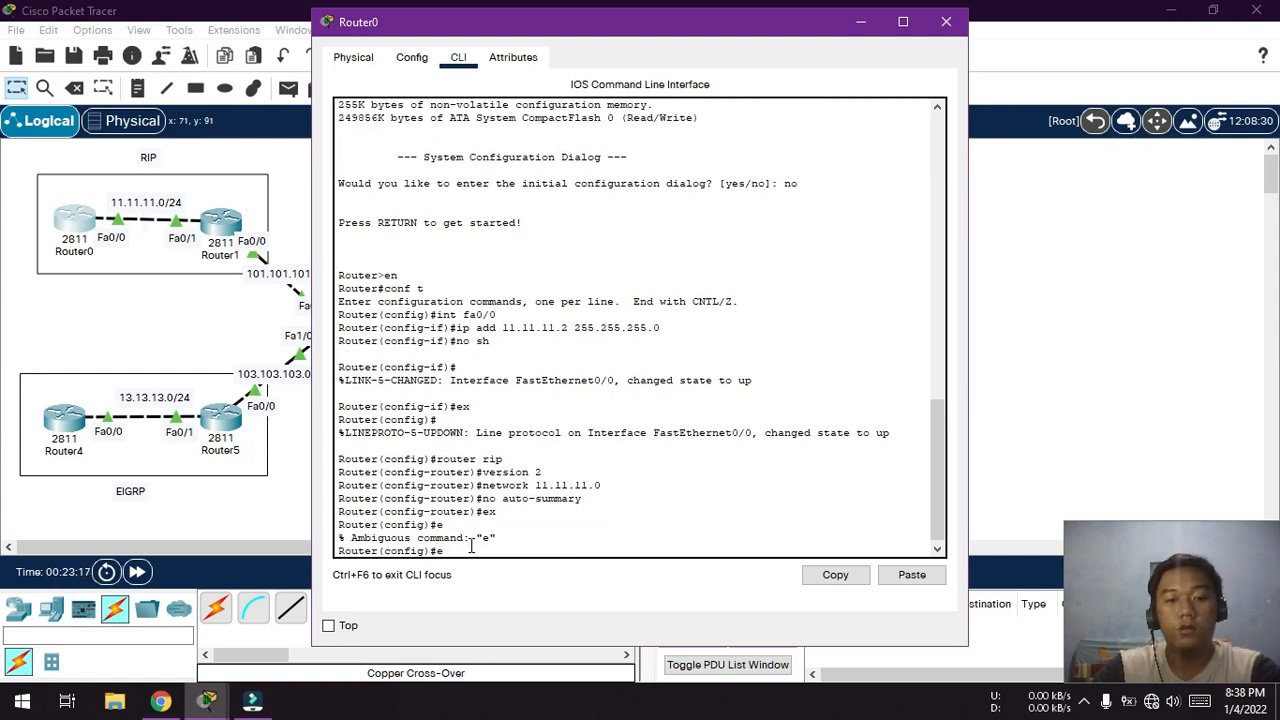
pyautogui.write('x')
pyautogui.press('Return')
pyautogui.write('ping 12.12.12.2')
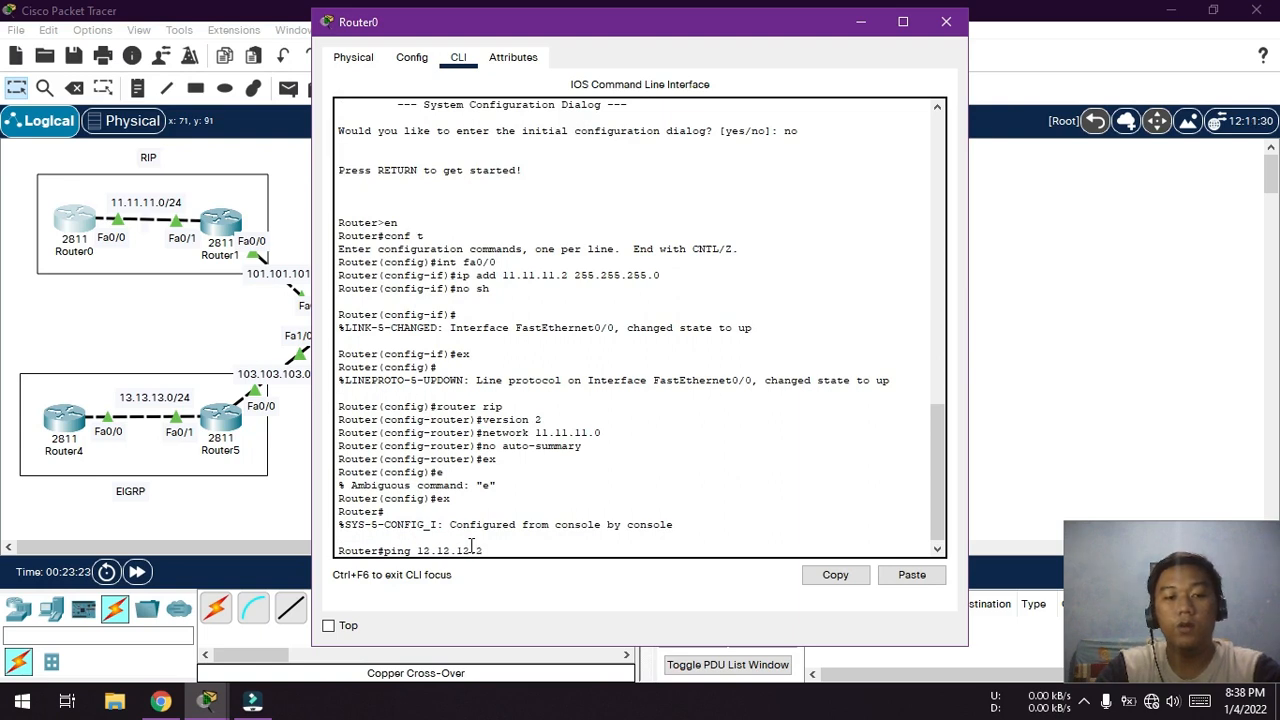
pyautogui.press('Return')
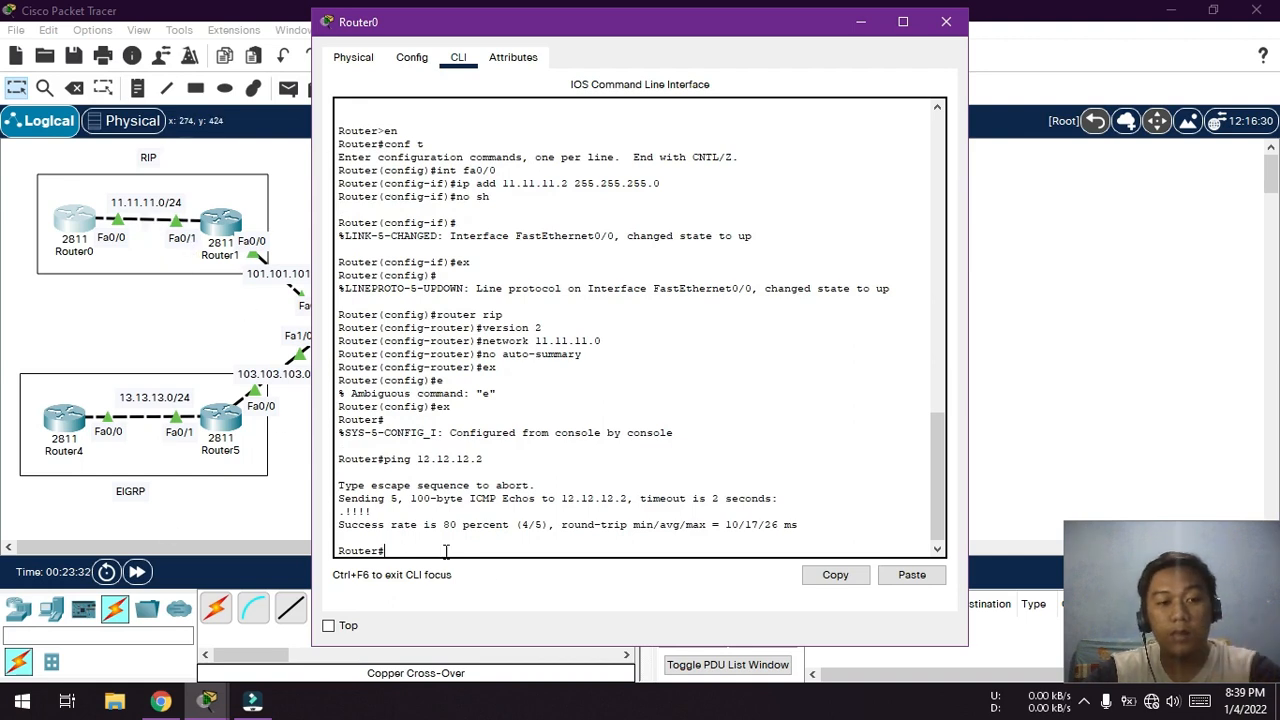
# - Ping 13.13.13.2 in the EIGRP branch from Router0
pyautogui.write('ing')
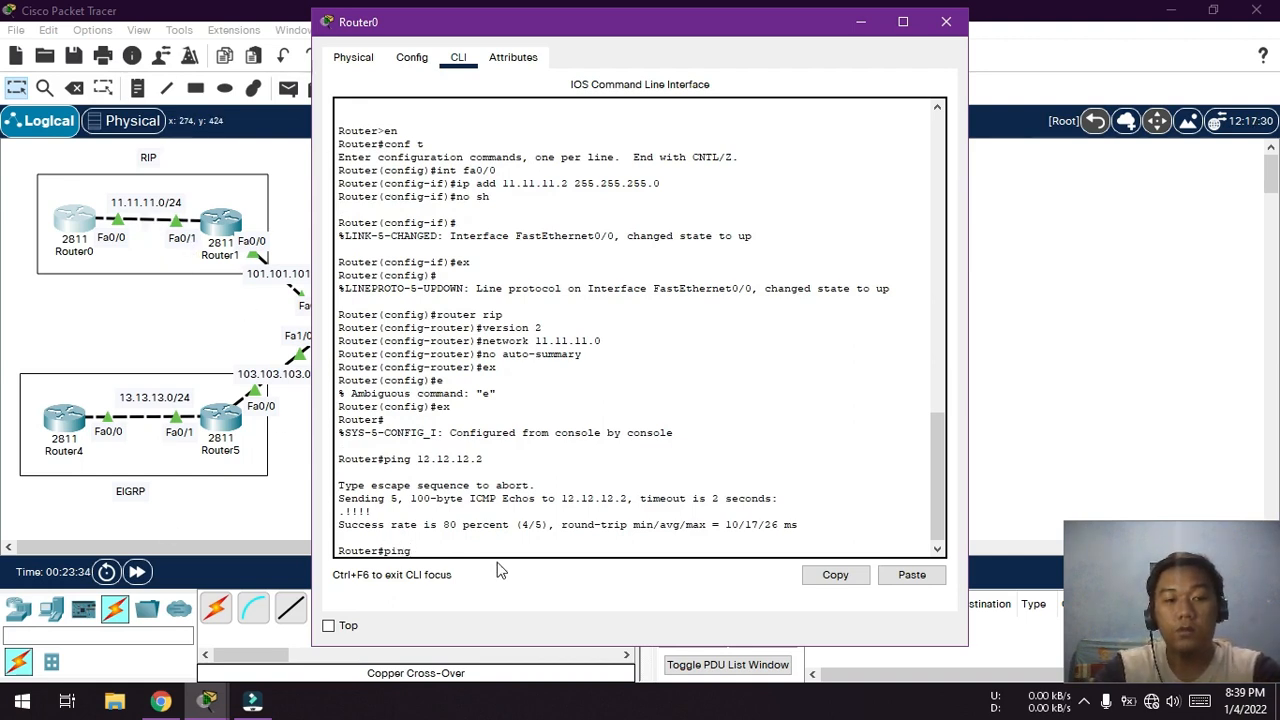
pyautogui.write(' 13.13.13')
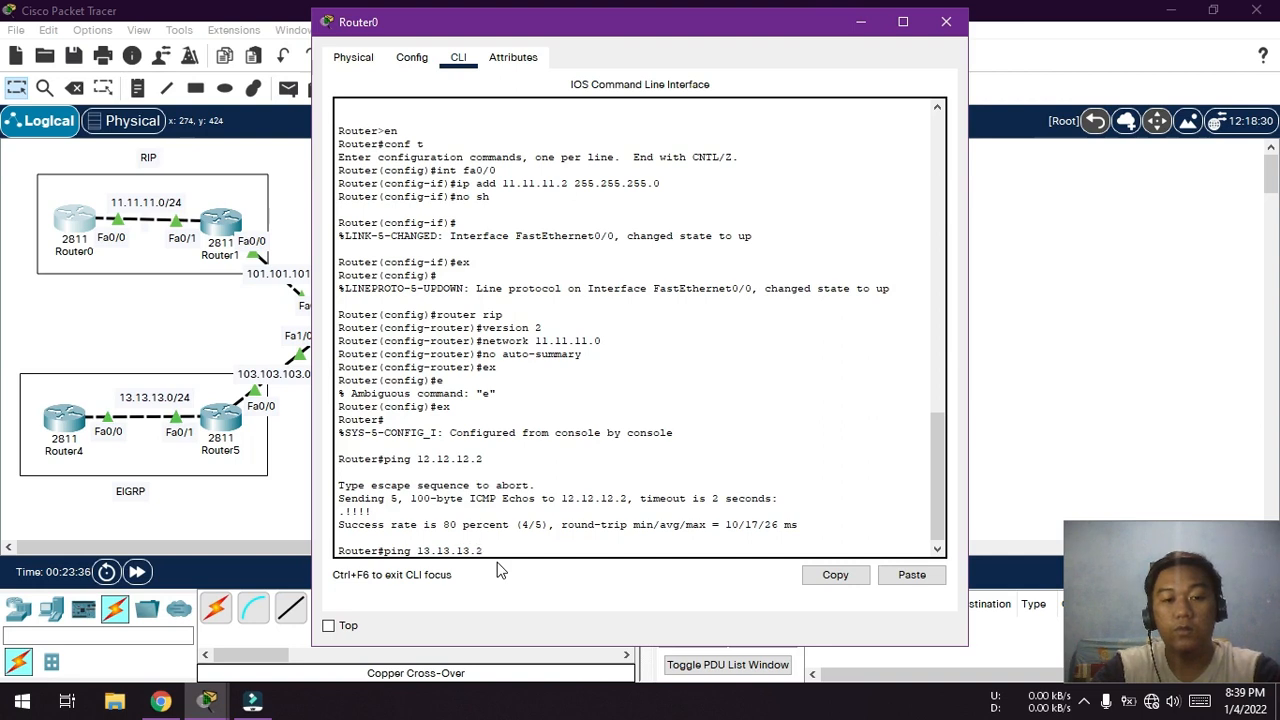
pyautogui.write('.2')
pyautogui.press('Return')
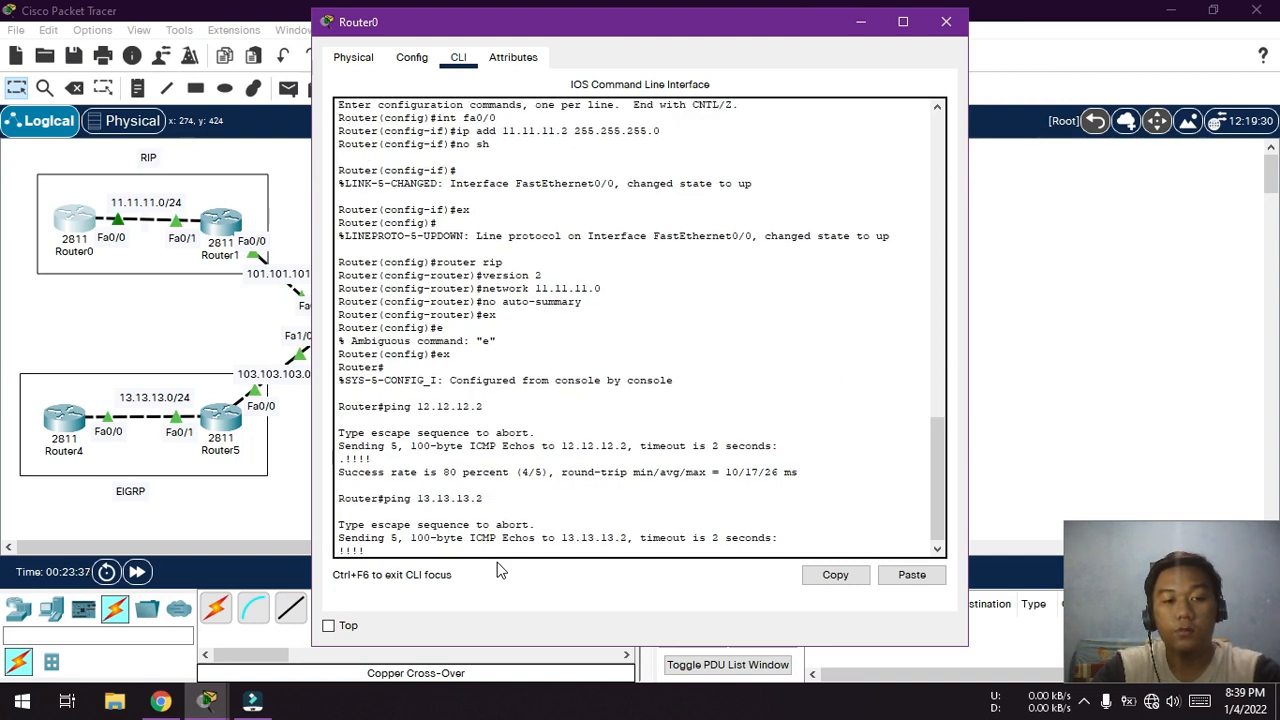
# - Ping 14.14.14.1 in the static routing branch from Router0, then close Router0's window
pyautogui.write('ping ')
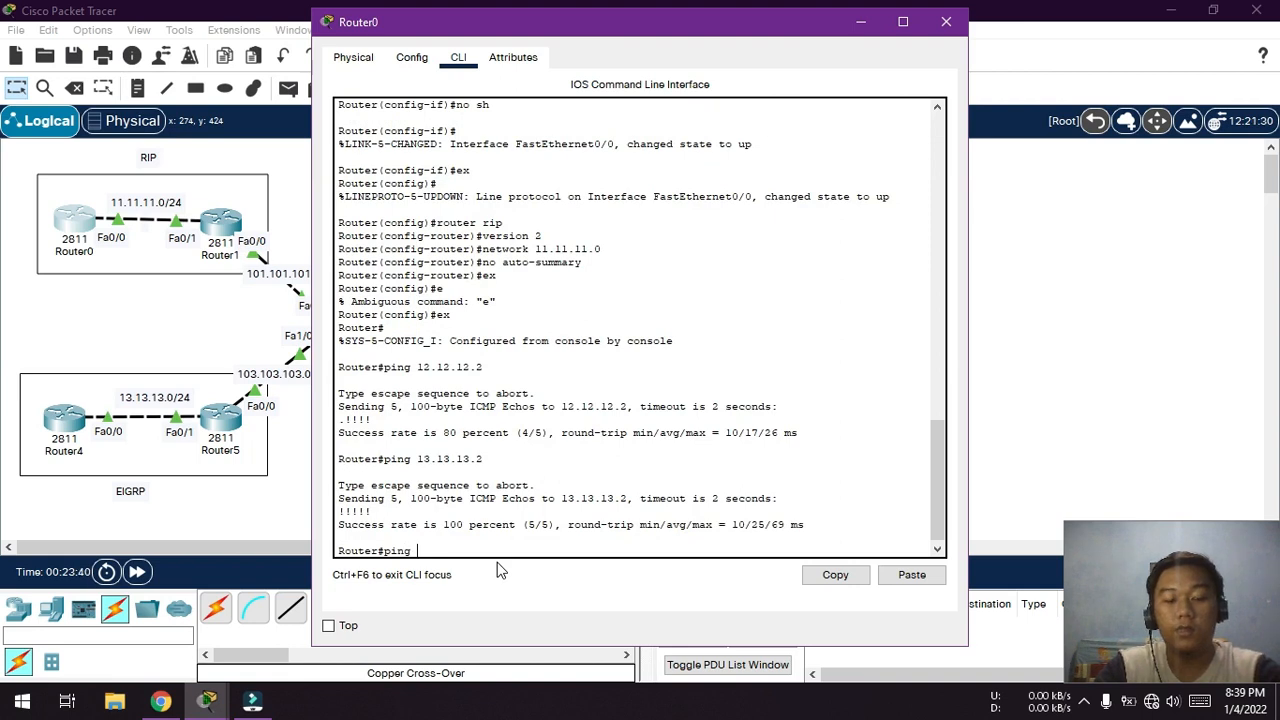
pyautogui.write('14.')
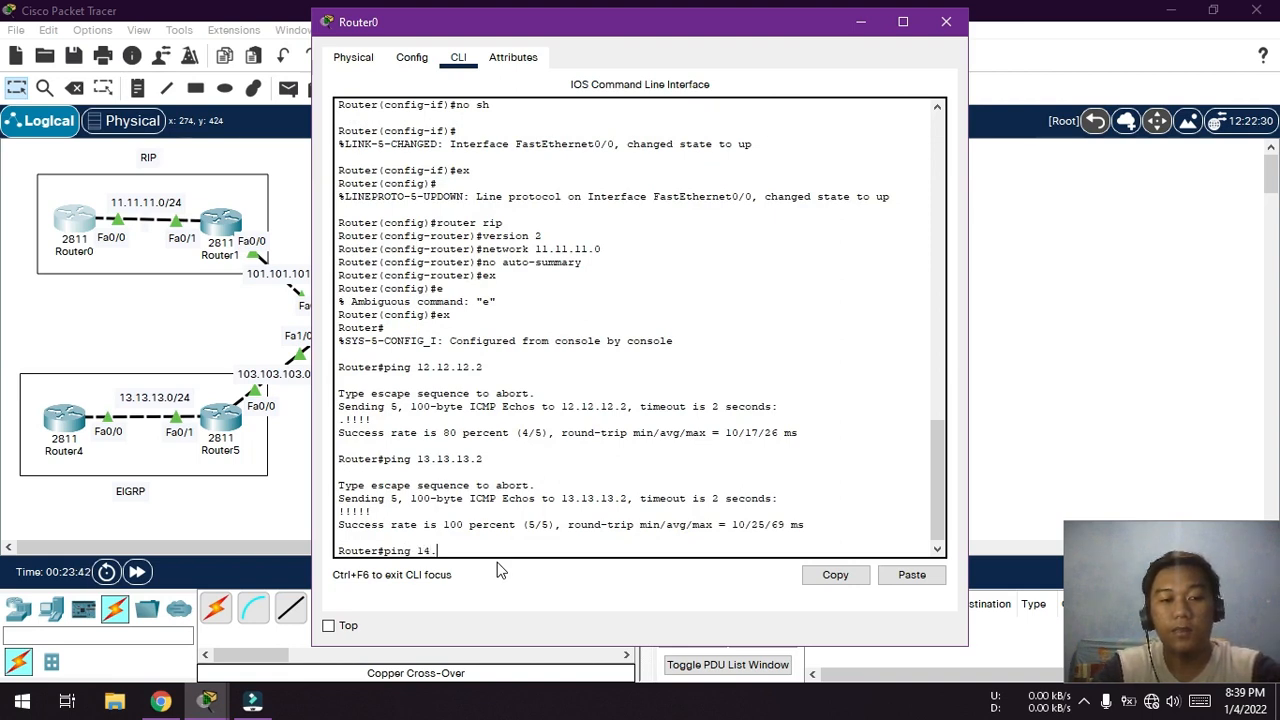
pyautogui.write('14.14.1')
pyautogui.press('Return')
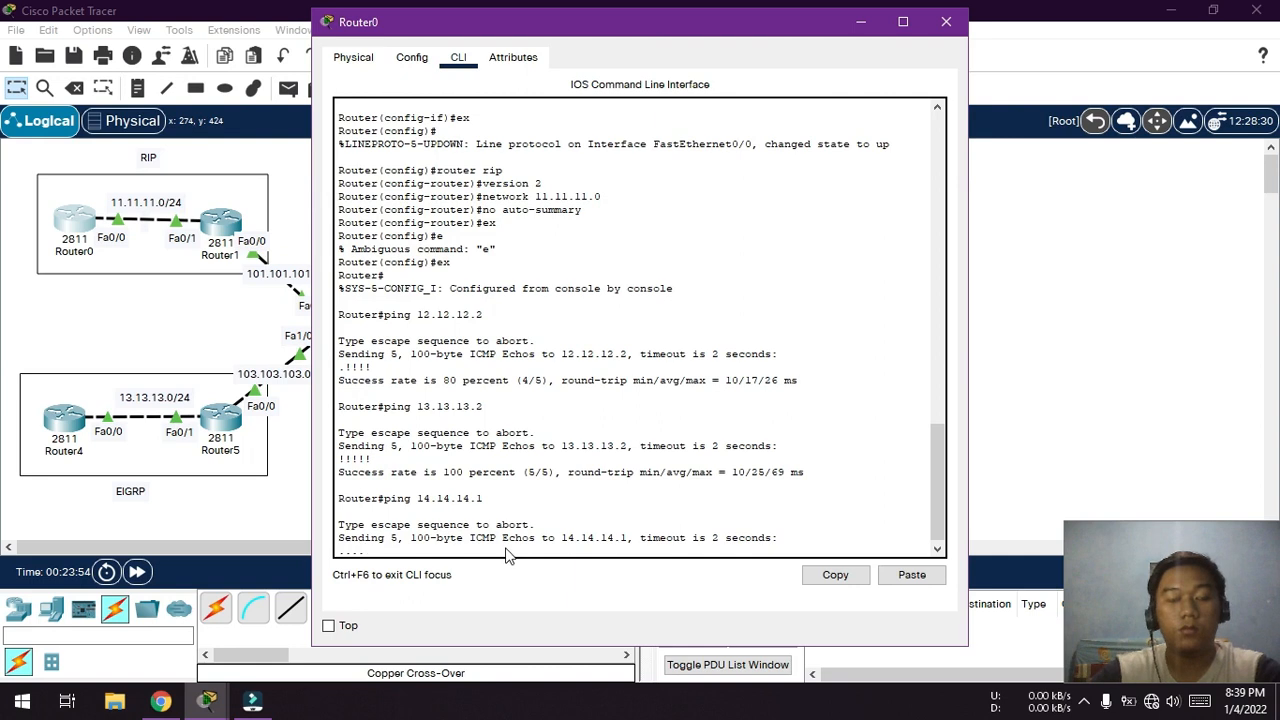
pyautogui.click(945, 22)
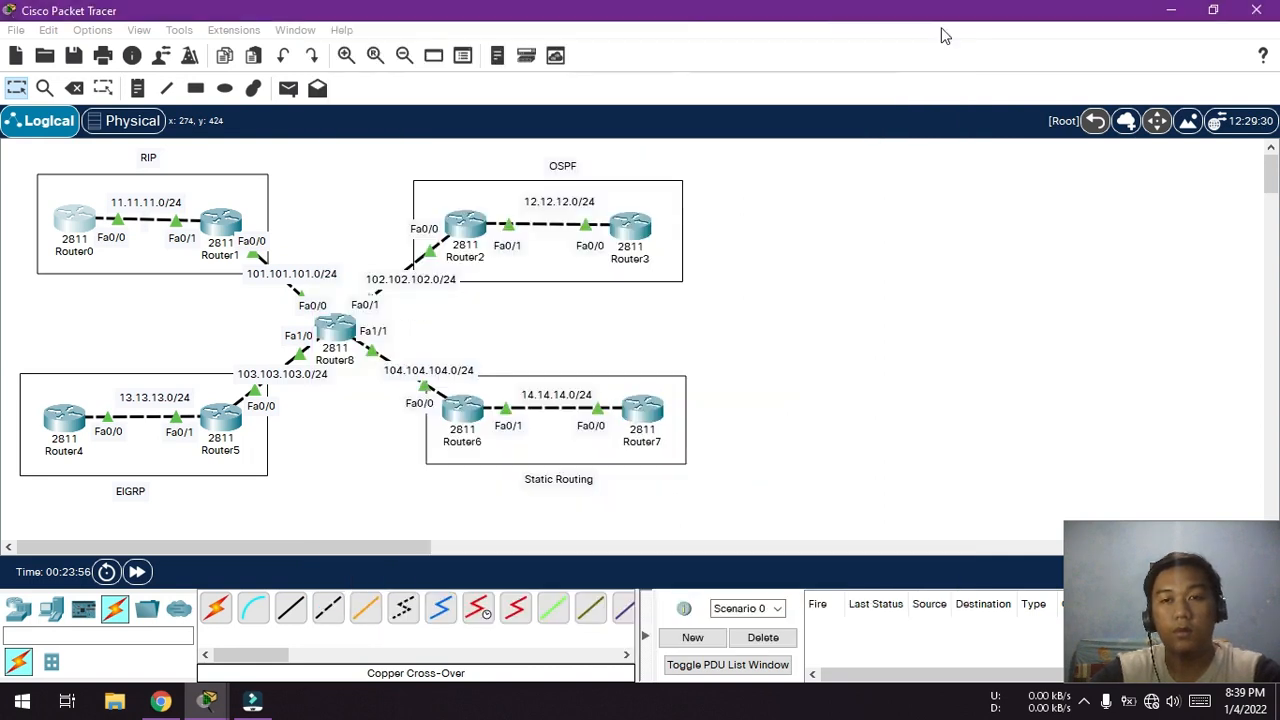
# - Test the static branch with two simple PDUs from Router6 to Router7, then delete the test scenario
pyautogui.click(288, 88)
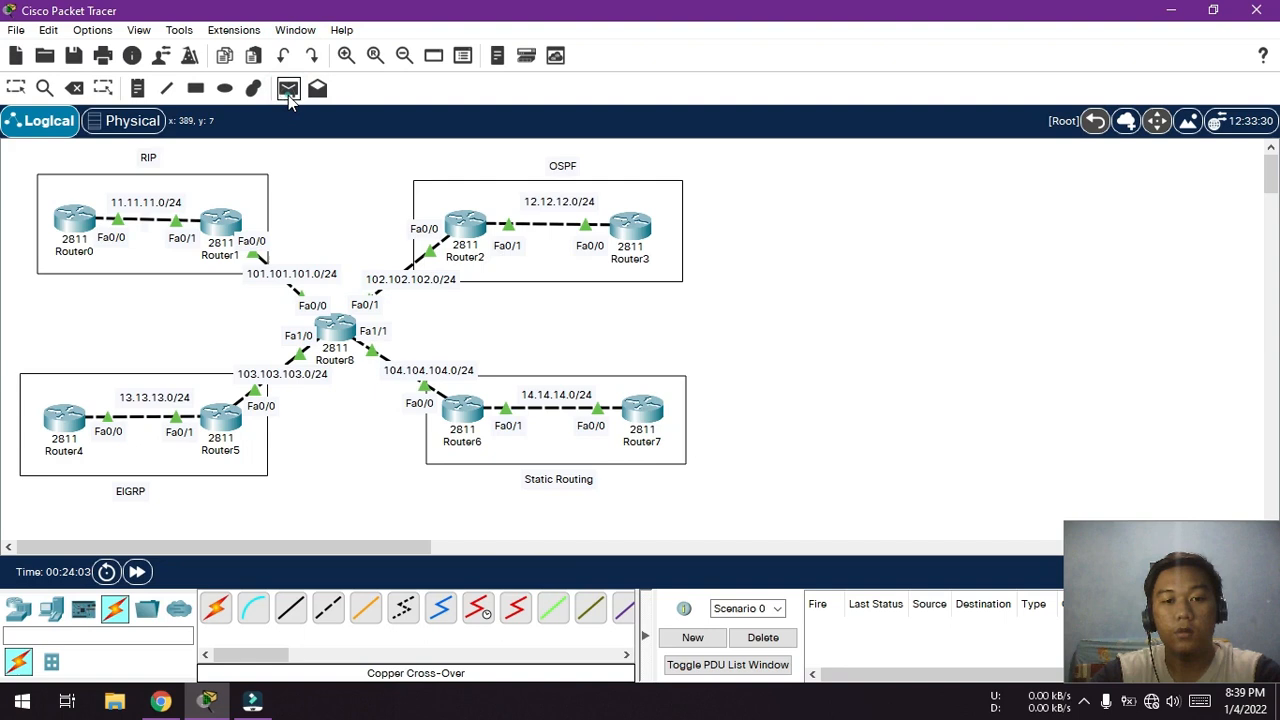
pyautogui.click(468, 418)
pyautogui.click(642, 410)
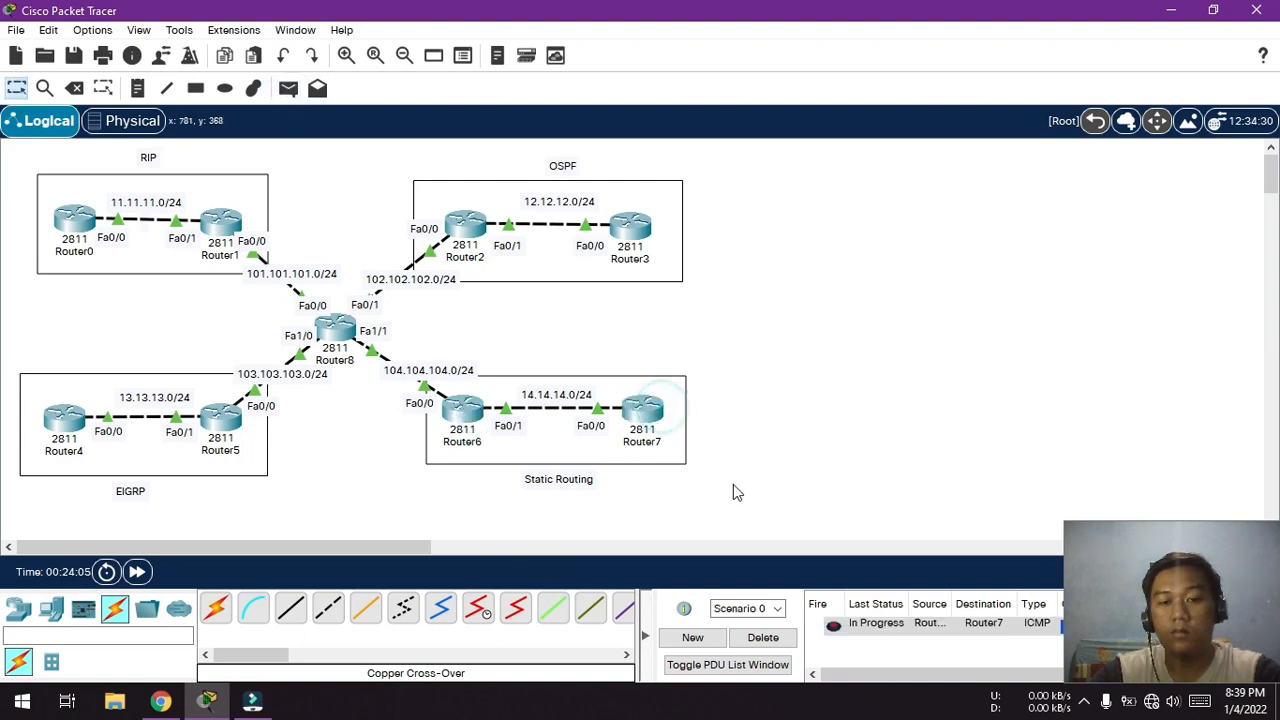
pyautogui.click(288, 90)
pyautogui.click(468, 420)
pyautogui.click(638, 418)
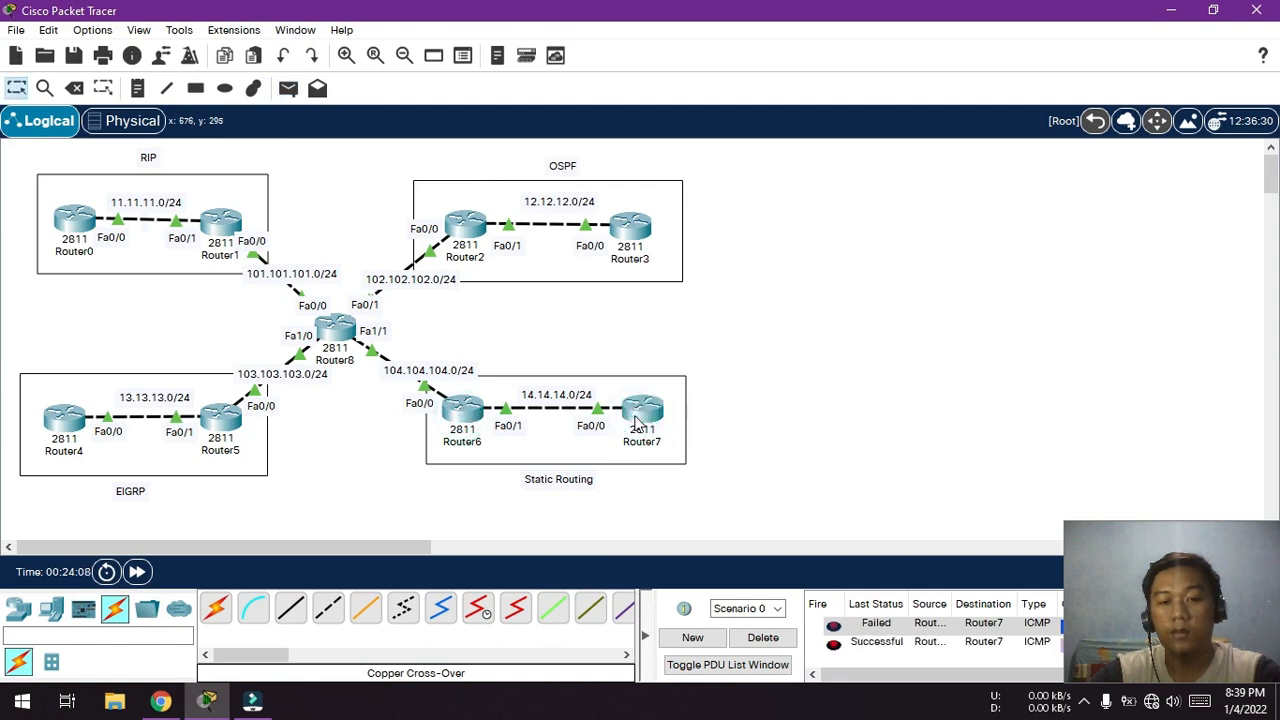
pyautogui.click(763, 640)
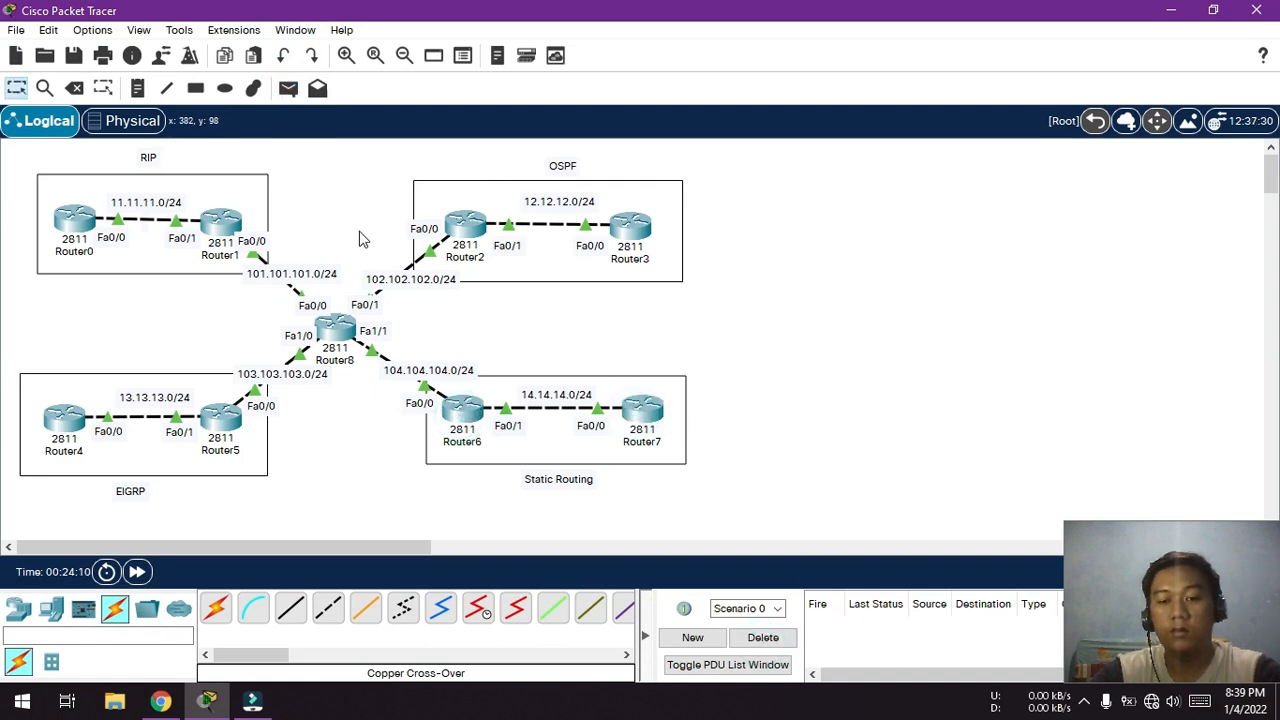
# - Test the RIP and OSPF branches with simple PDUs from Router0 to Router1 and from Router3 to Router2
pyautogui.click(289, 89)
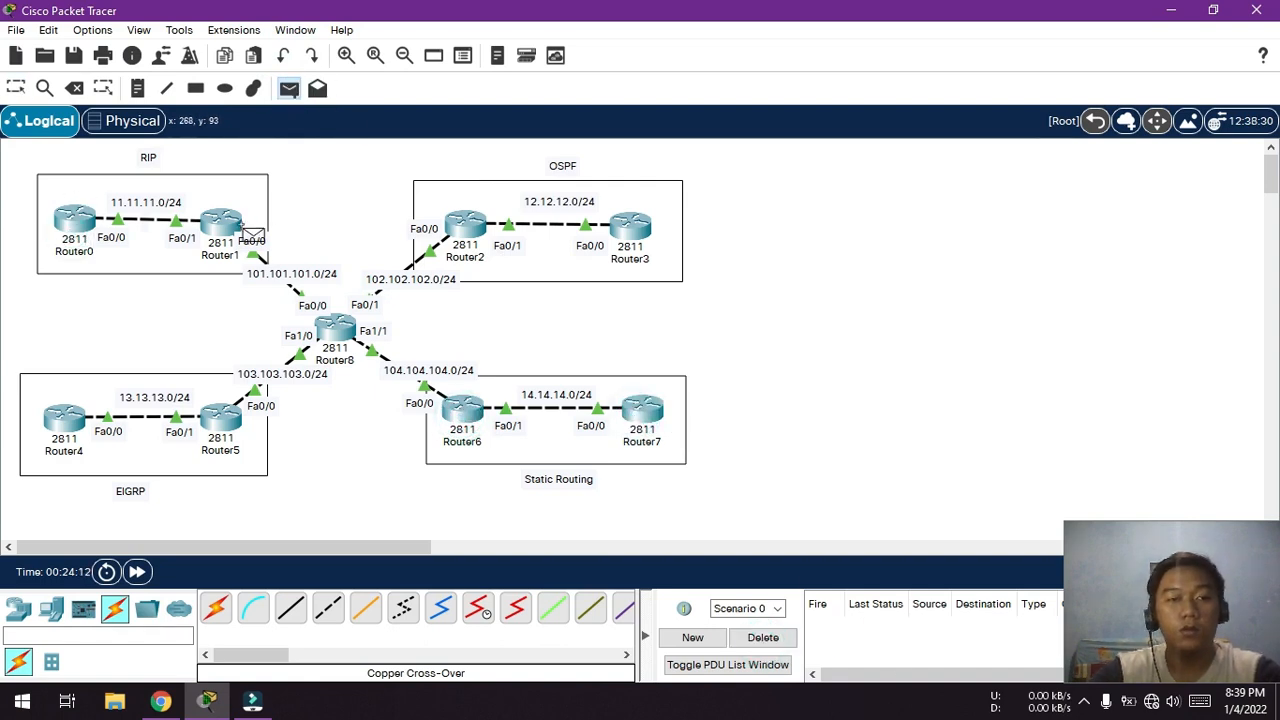
pyautogui.click(78, 224)
pyautogui.click(222, 215)
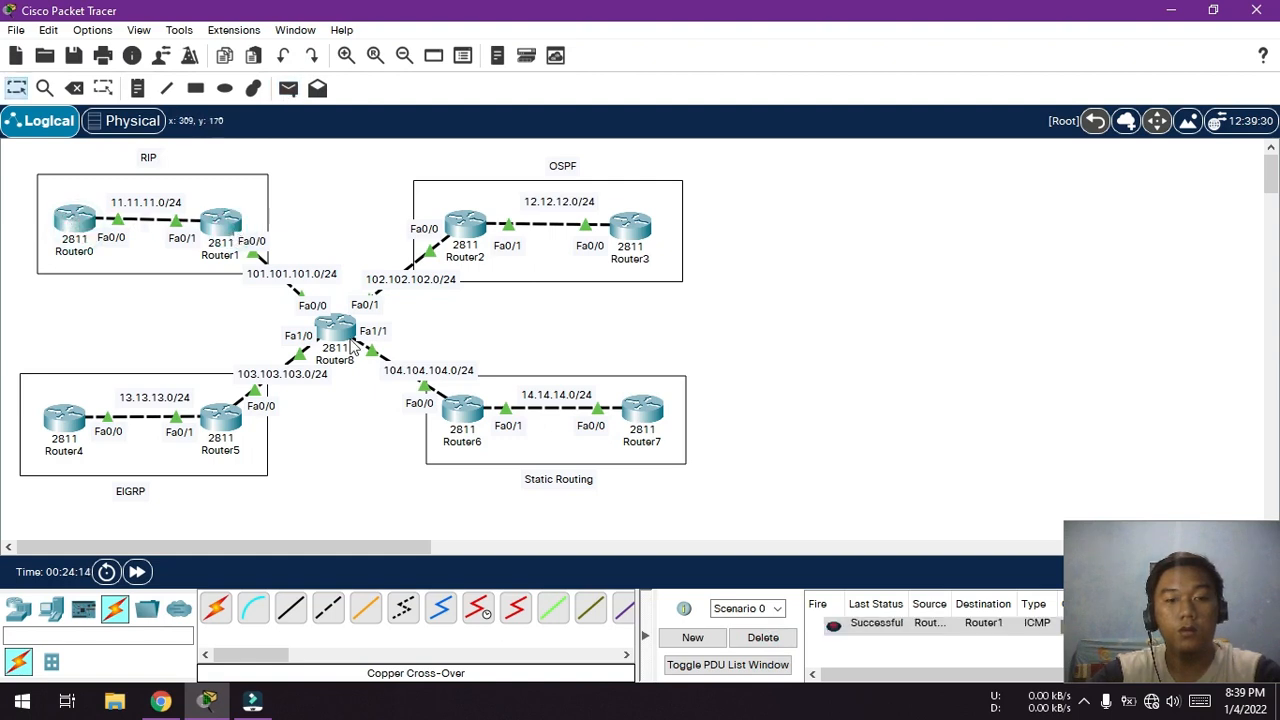
pyautogui.click(288, 89)
pyautogui.click(630, 225)
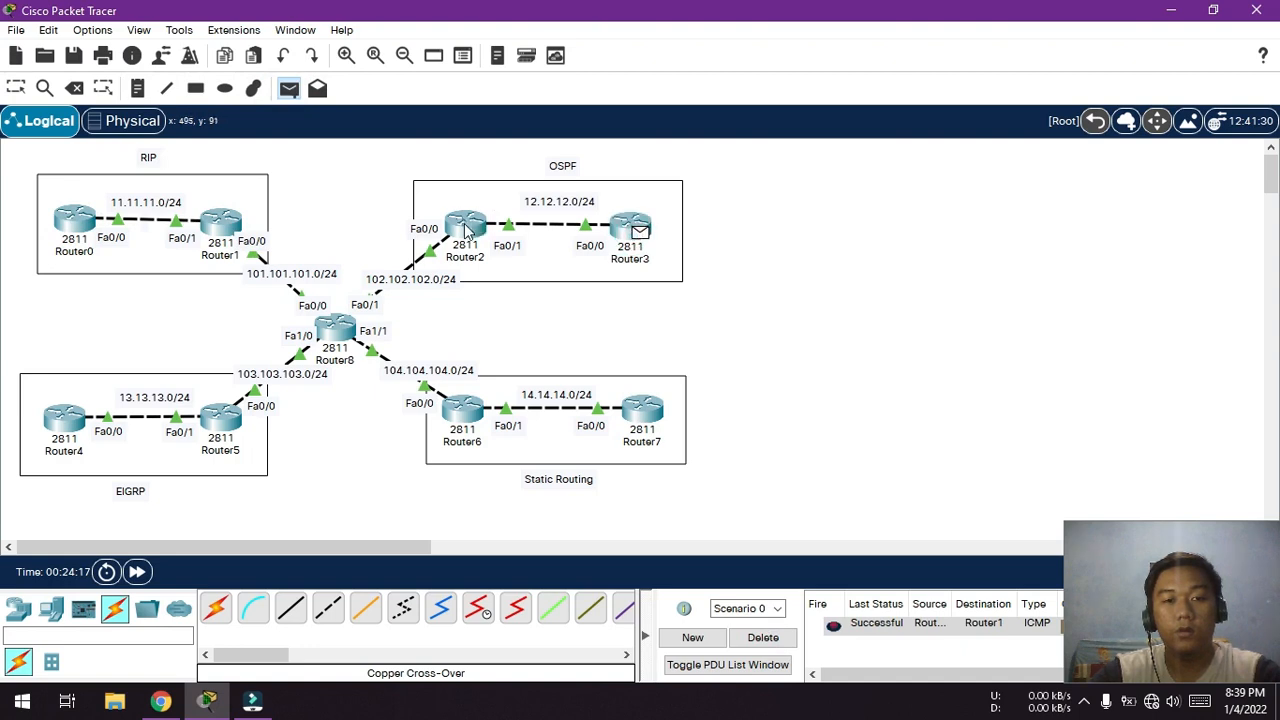
pyautogui.click(465, 222)
# - Test the EIGRP branch with a simple PDU from Router4 to Router5, then delete the test scenario
pyautogui.click(288, 89)
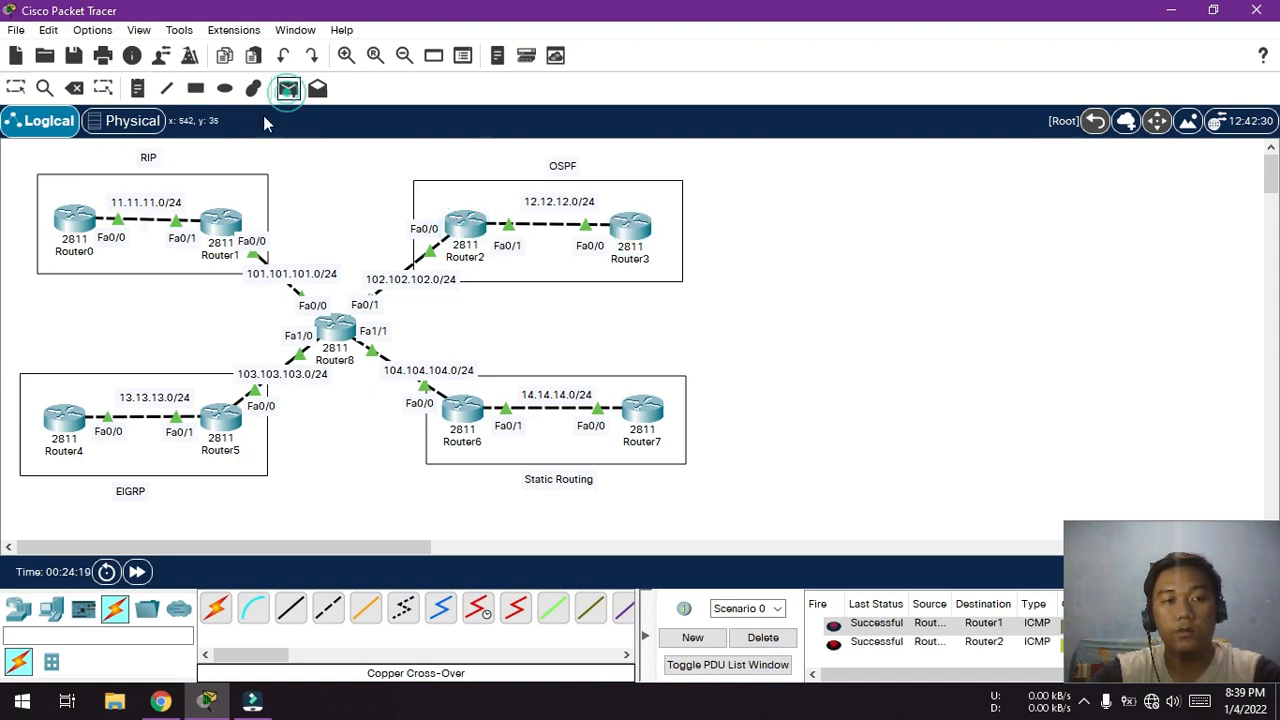
pyautogui.click(63, 440)
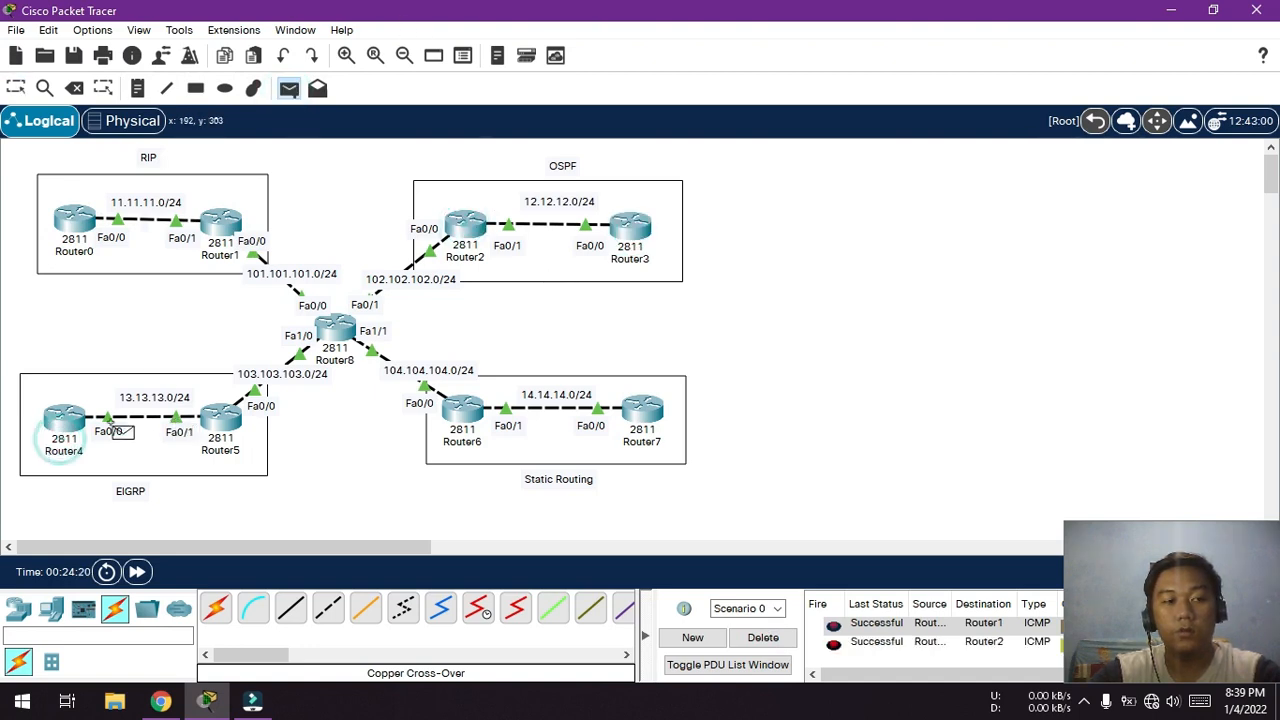
pyautogui.click(236, 428)
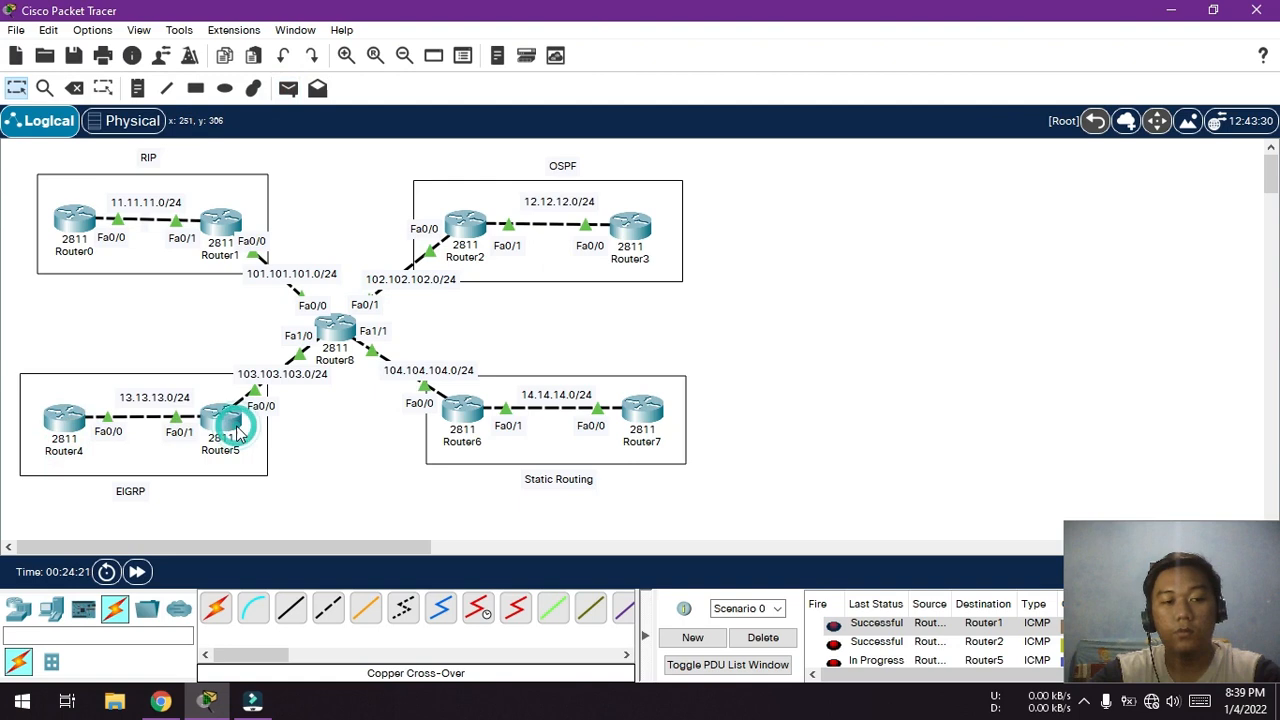
pyautogui.click(764, 638)
# - Send a simple PDU from Router0 in the RIP branch to Router3 in the OSPF branch
pyautogui.click(288, 88)
pyautogui.click(78, 216)
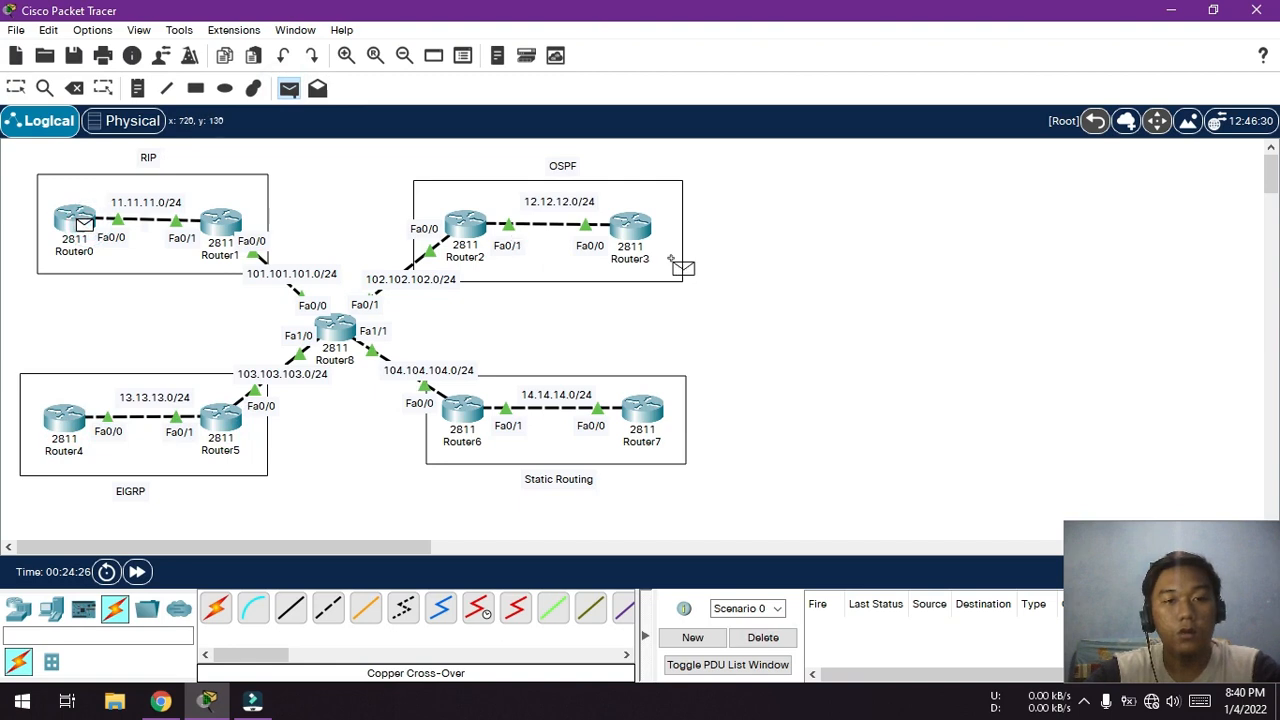
pyautogui.click(634, 225)
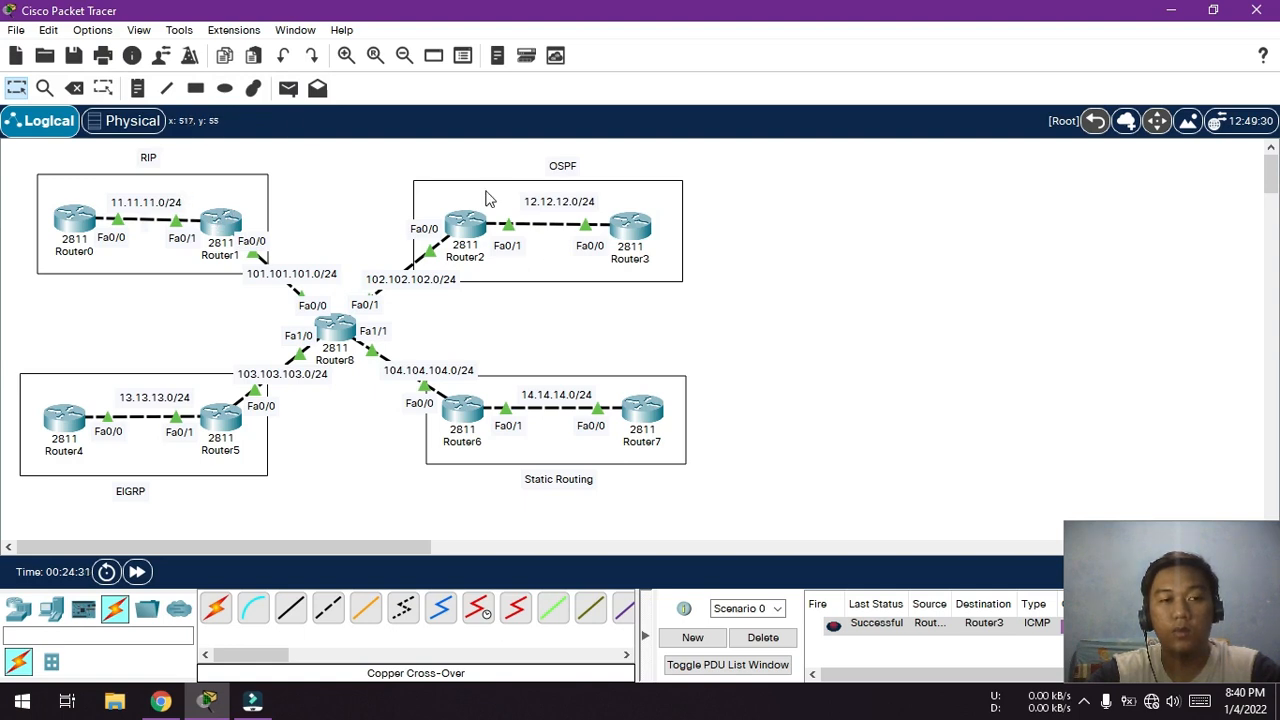
# - Send a simple PDU from Router0 in the RIP branch to Router4 in the EIGRP branch
pyautogui.click(286, 90)
pyautogui.click(78, 220)
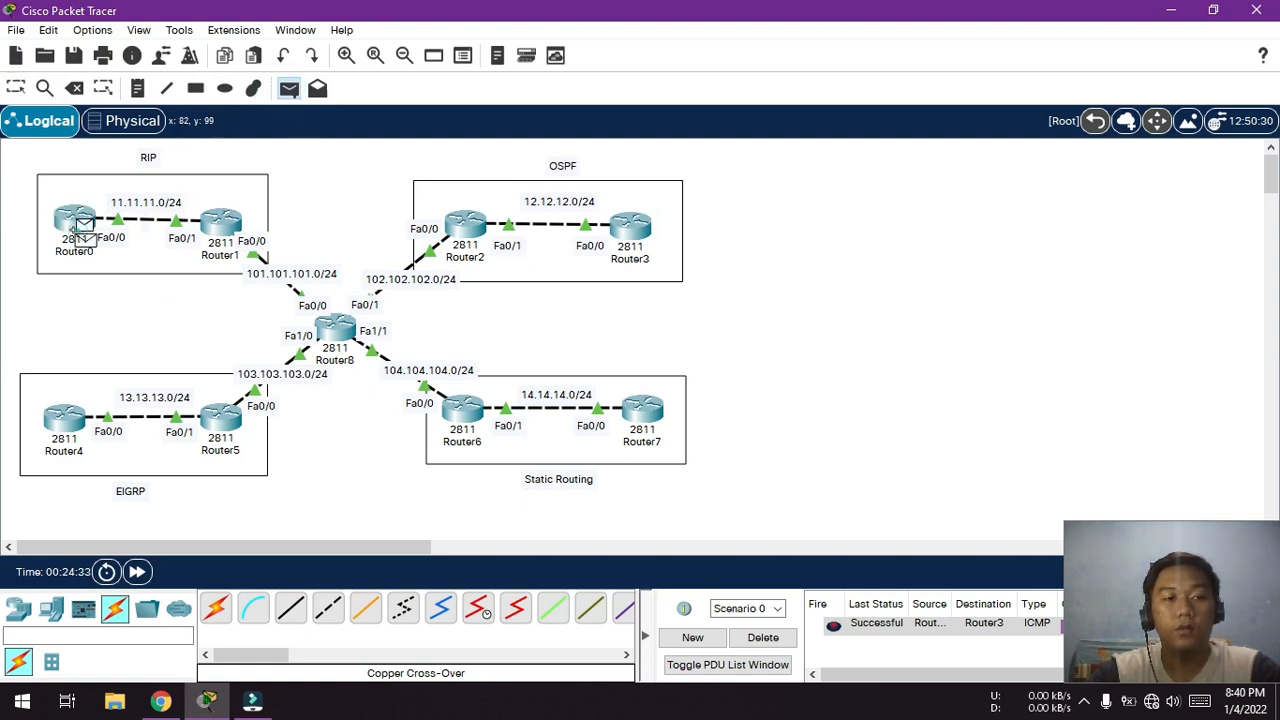
pyautogui.click(68, 424)
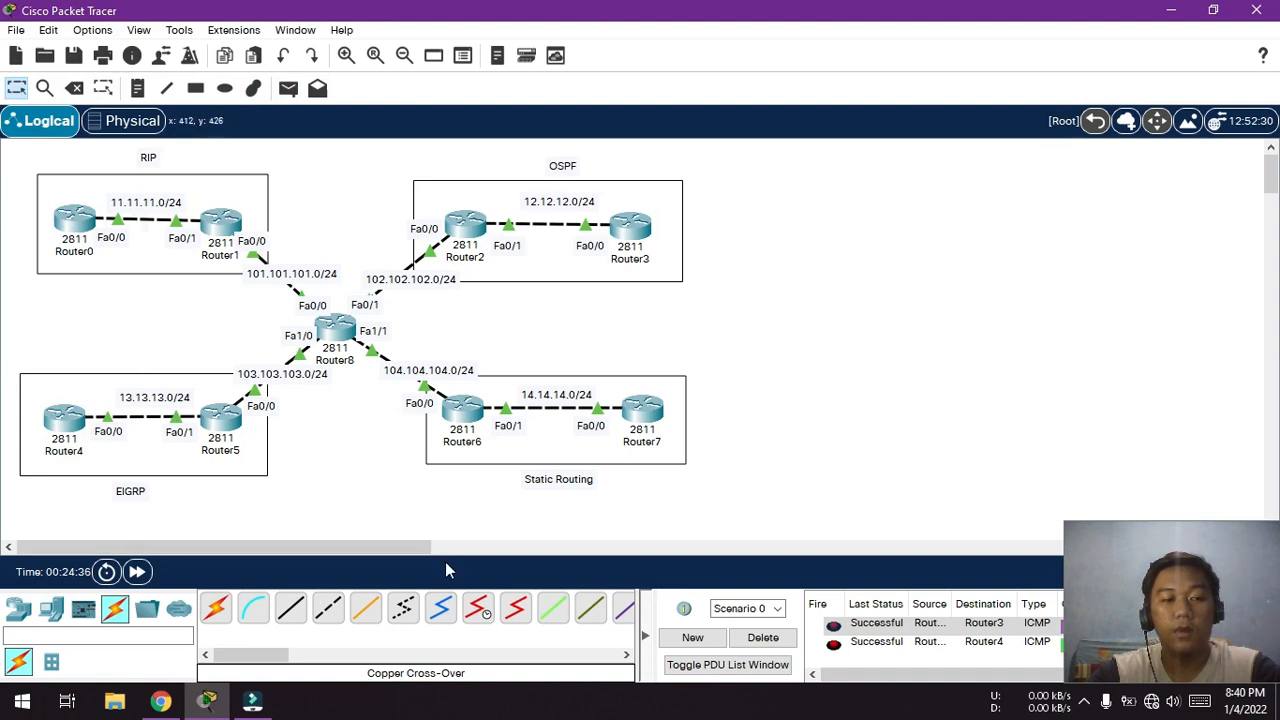
# - Send a simple PDU from Router0 in the RIP branch to Router6 in the static routing branch
pyautogui.click(137, 88)
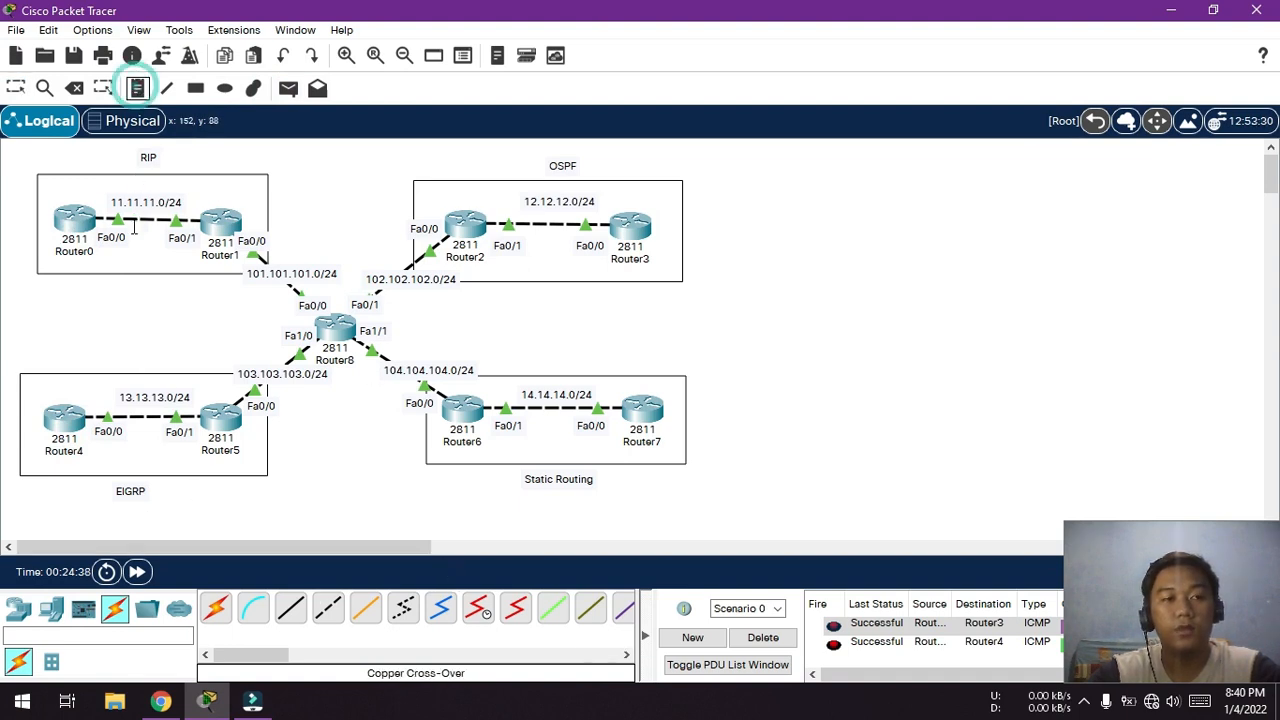
pyautogui.click(315, 164)
pyautogui.click(288, 88)
pyautogui.click(78, 220)
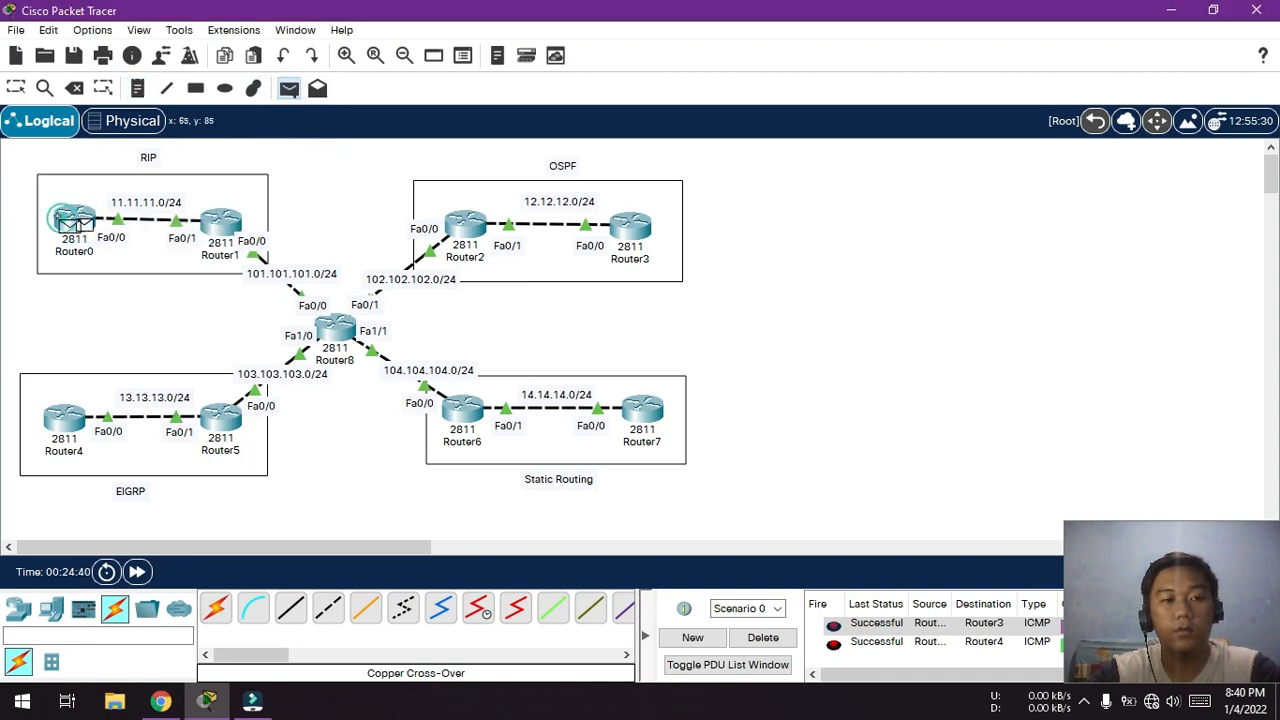
pyautogui.click(463, 410)
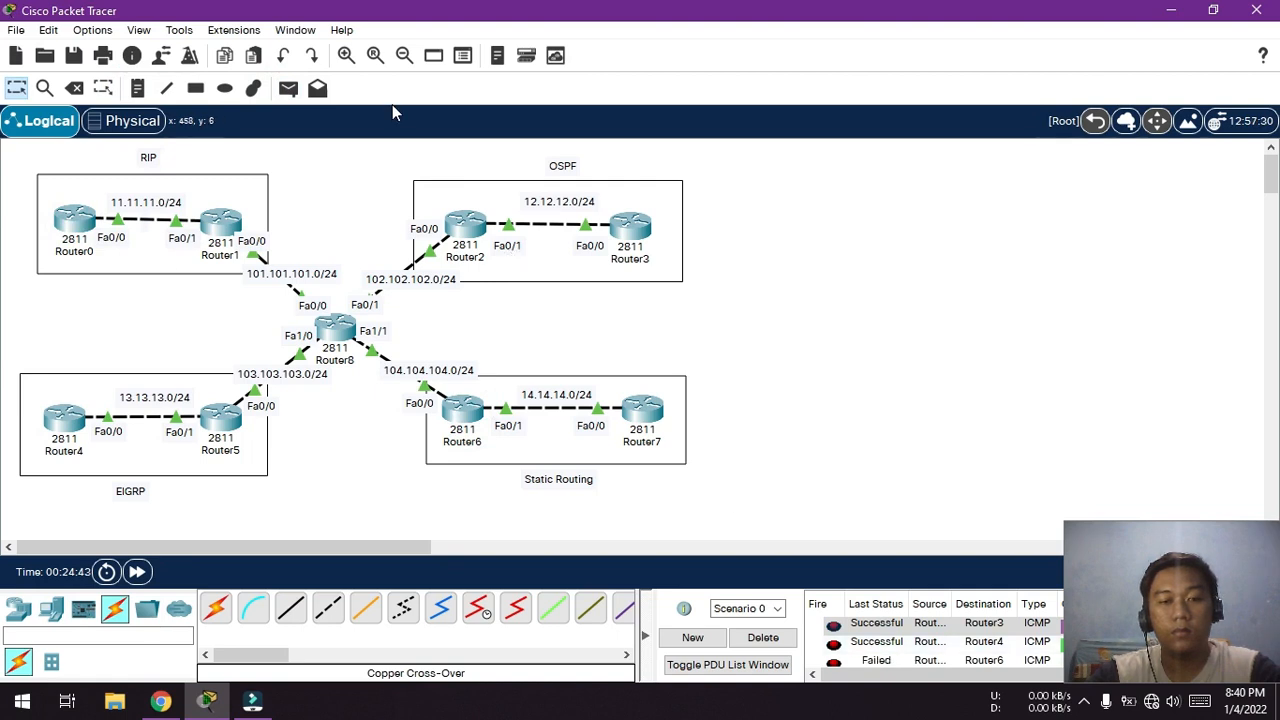
# - Test Router1 to Router6 with a simple PDU, check its status in the PDU list, then delete the test scenario
pyautogui.click(288, 88)
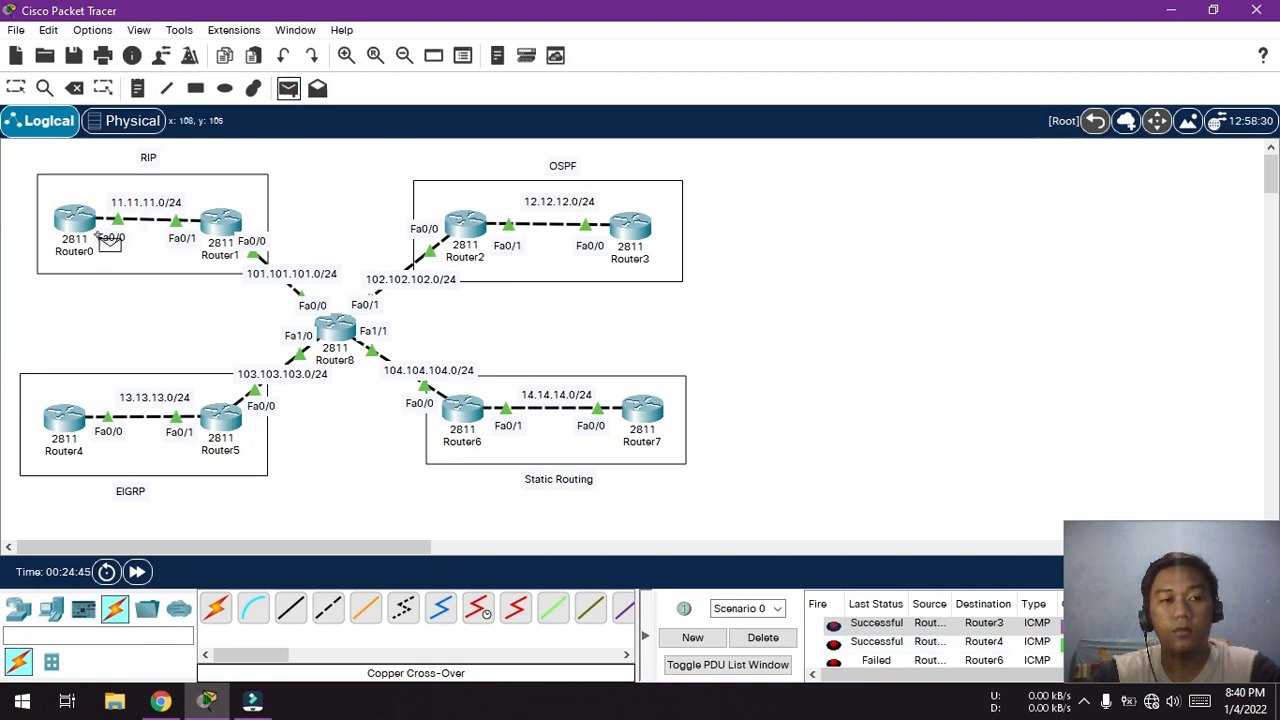
pyautogui.click(222, 224)
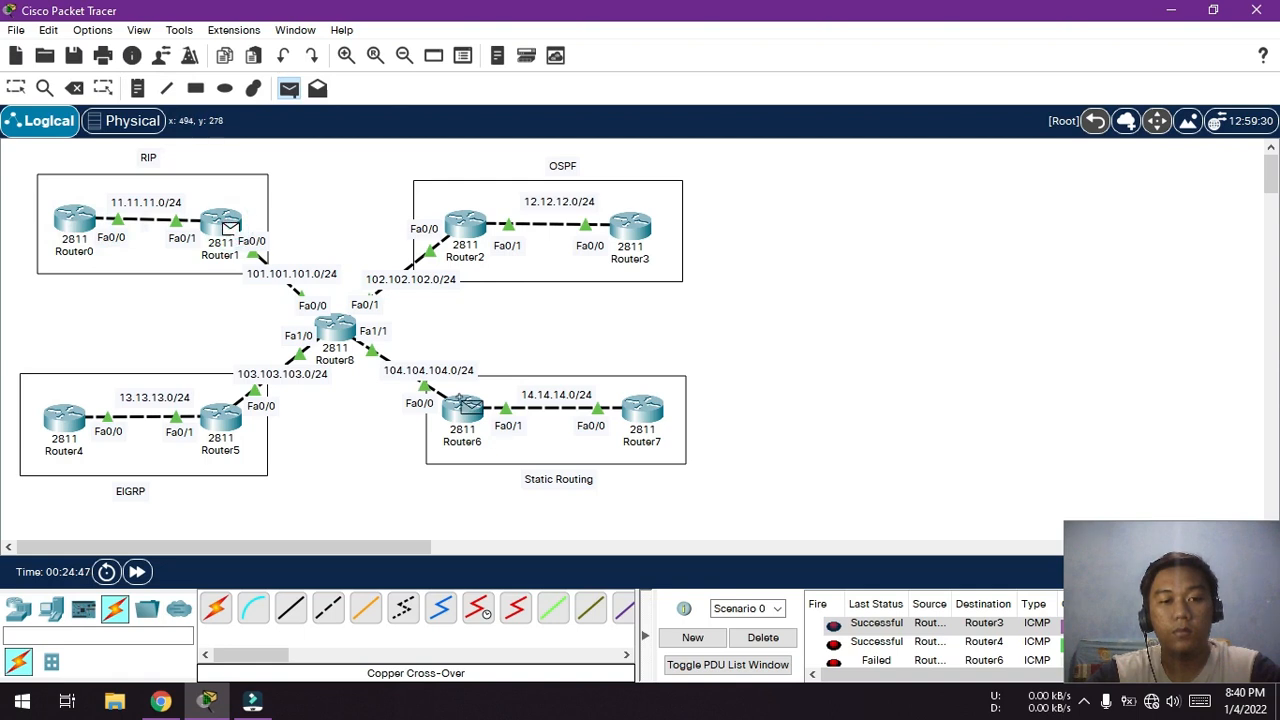
pyautogui.click(465, 405)
pyautogui.scroll(-1, 900, 655)
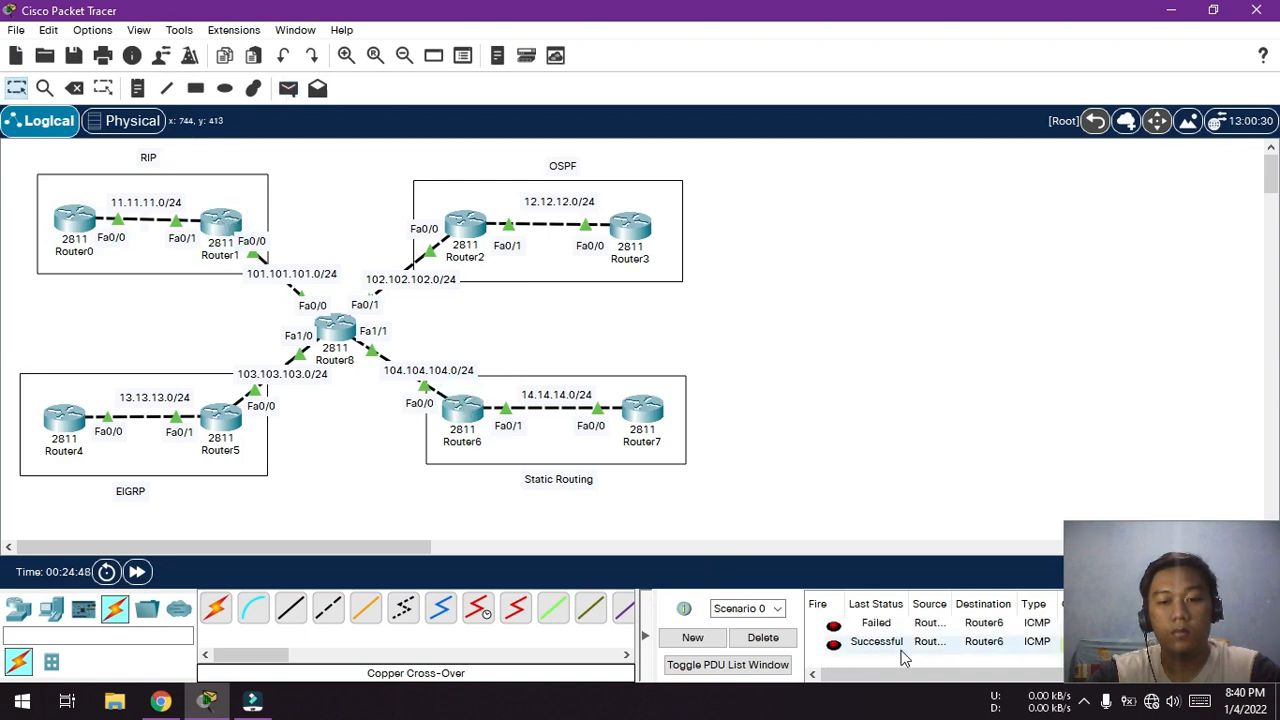
pyautogui.click(766, 641)
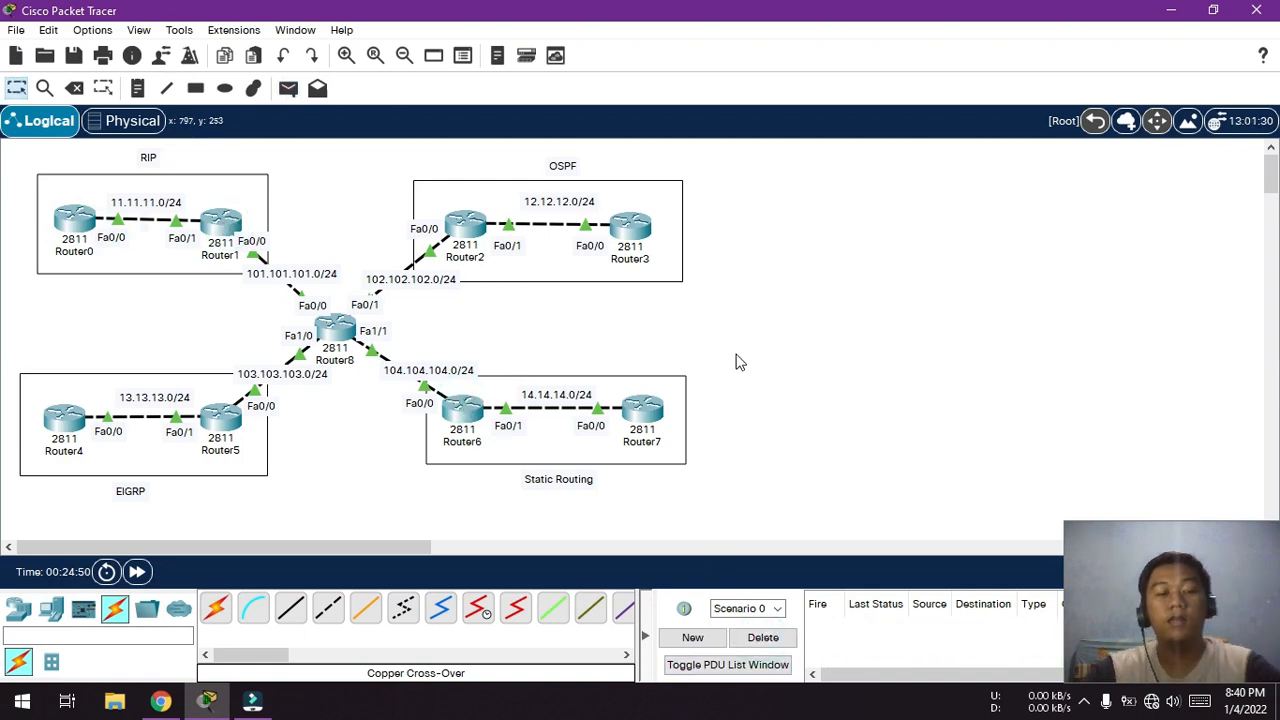